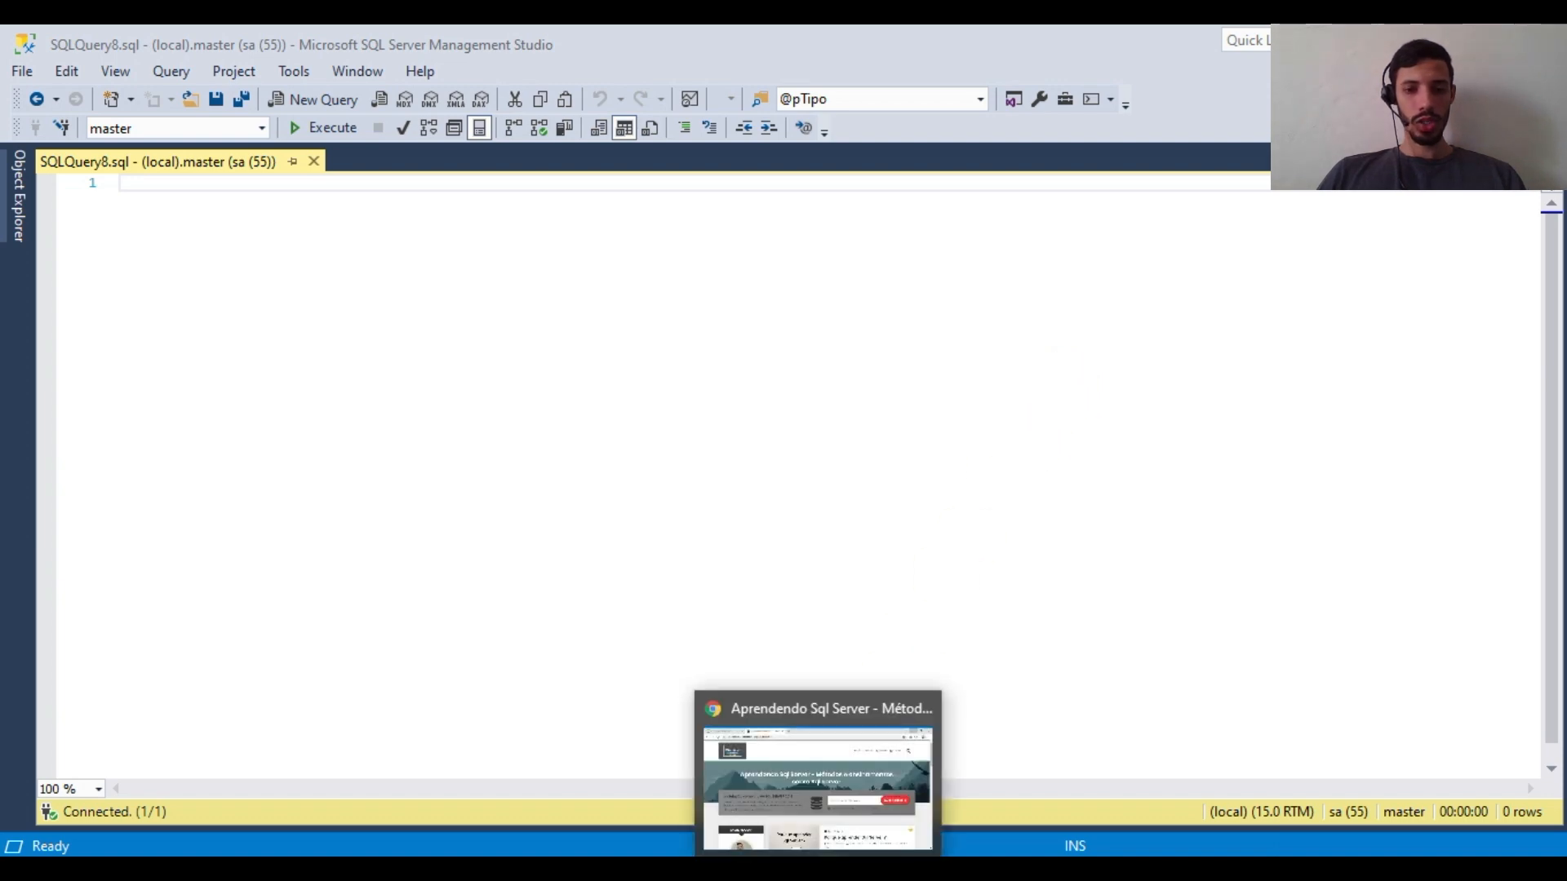
Switch to Chrome and examine the aprendendosqlserver.com.br home page from its header down to the footer.
click(817, 869)
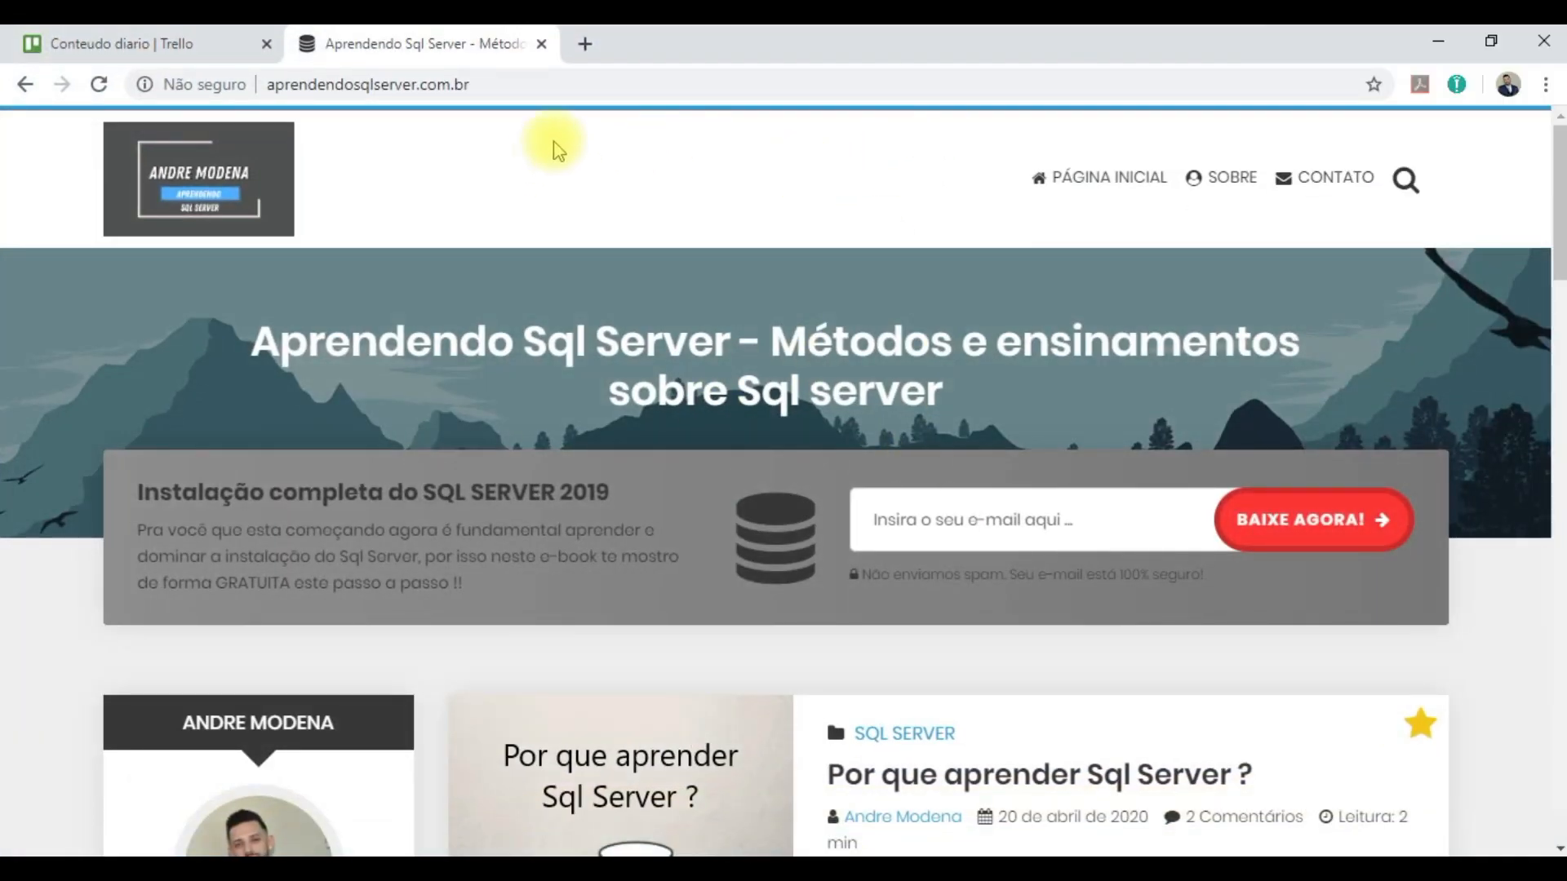
click(569, 84)
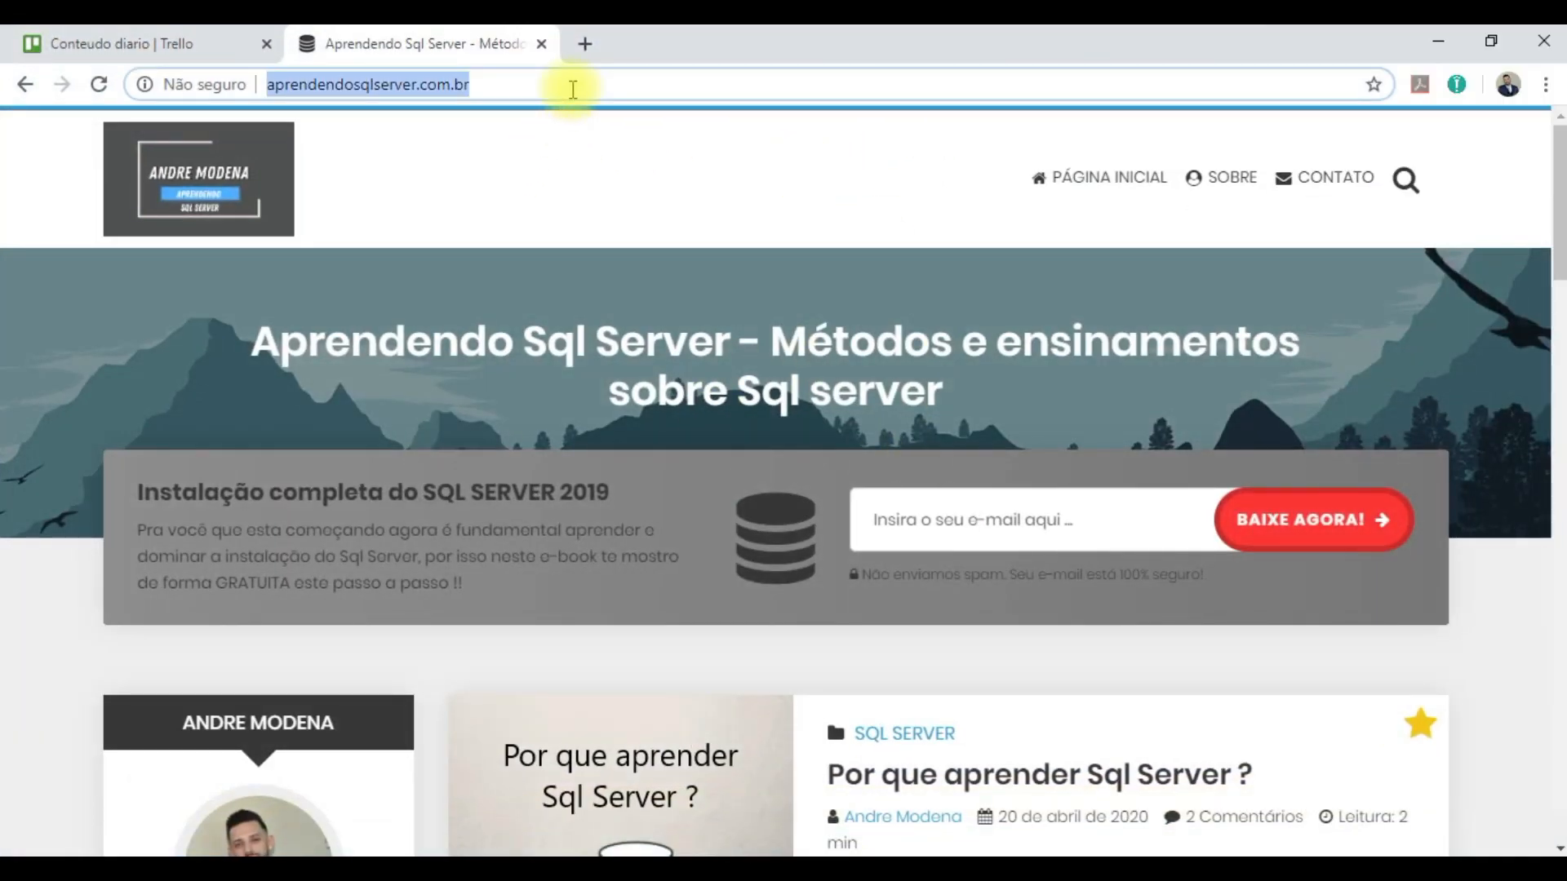
click(639, 88)
click(695, 210)
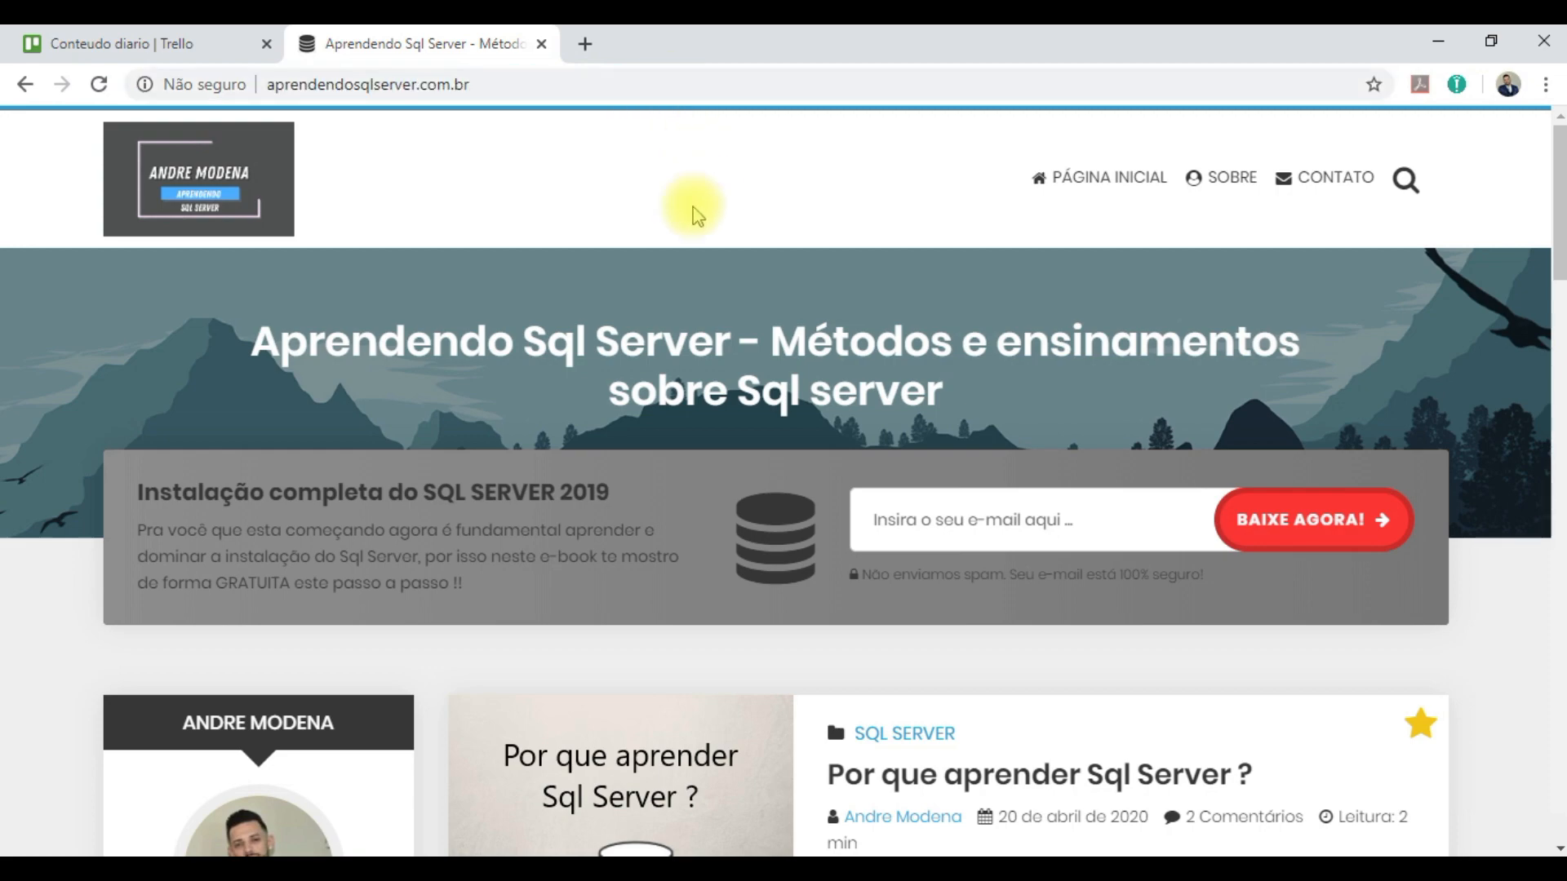
scroll(716, 346, down, 5)
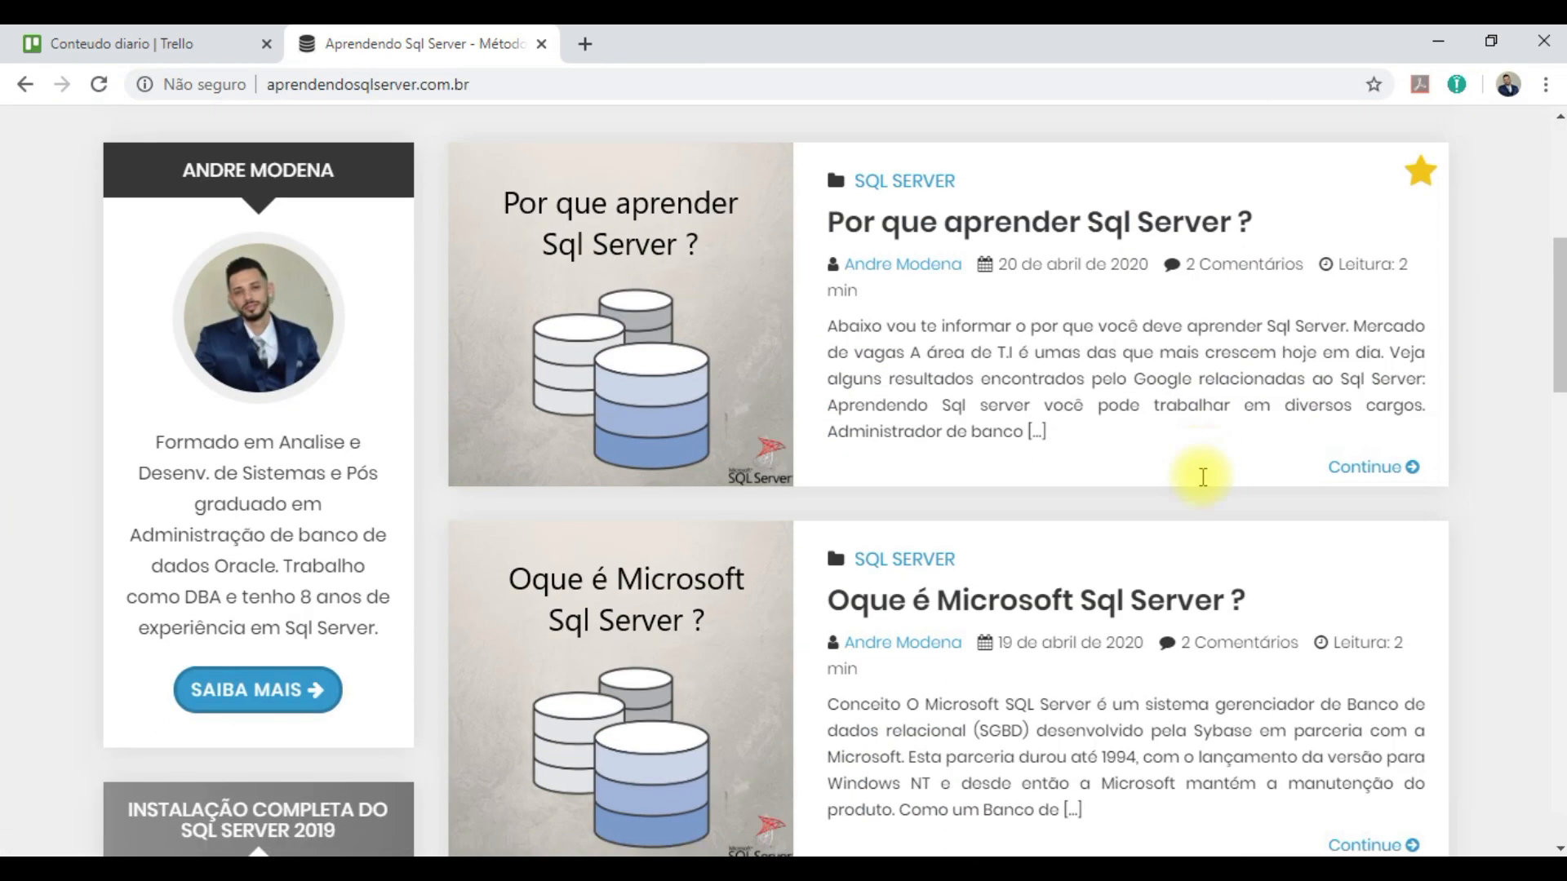
scroll(1202, 477, down, 1)
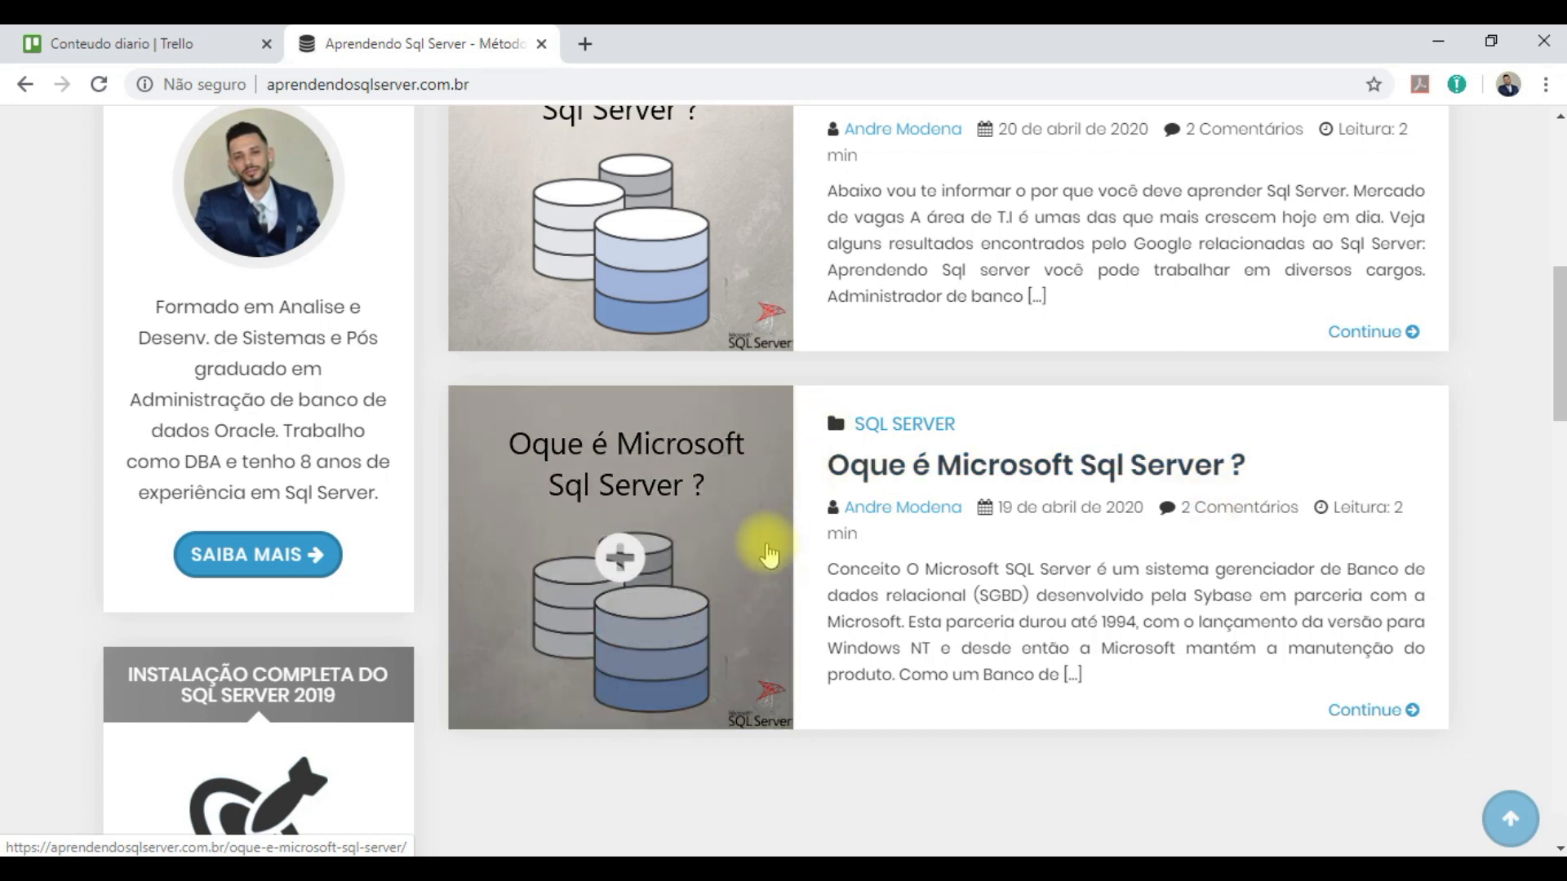
scroll(595, 783, down, 9)
scroll(424, 584, down, 2)
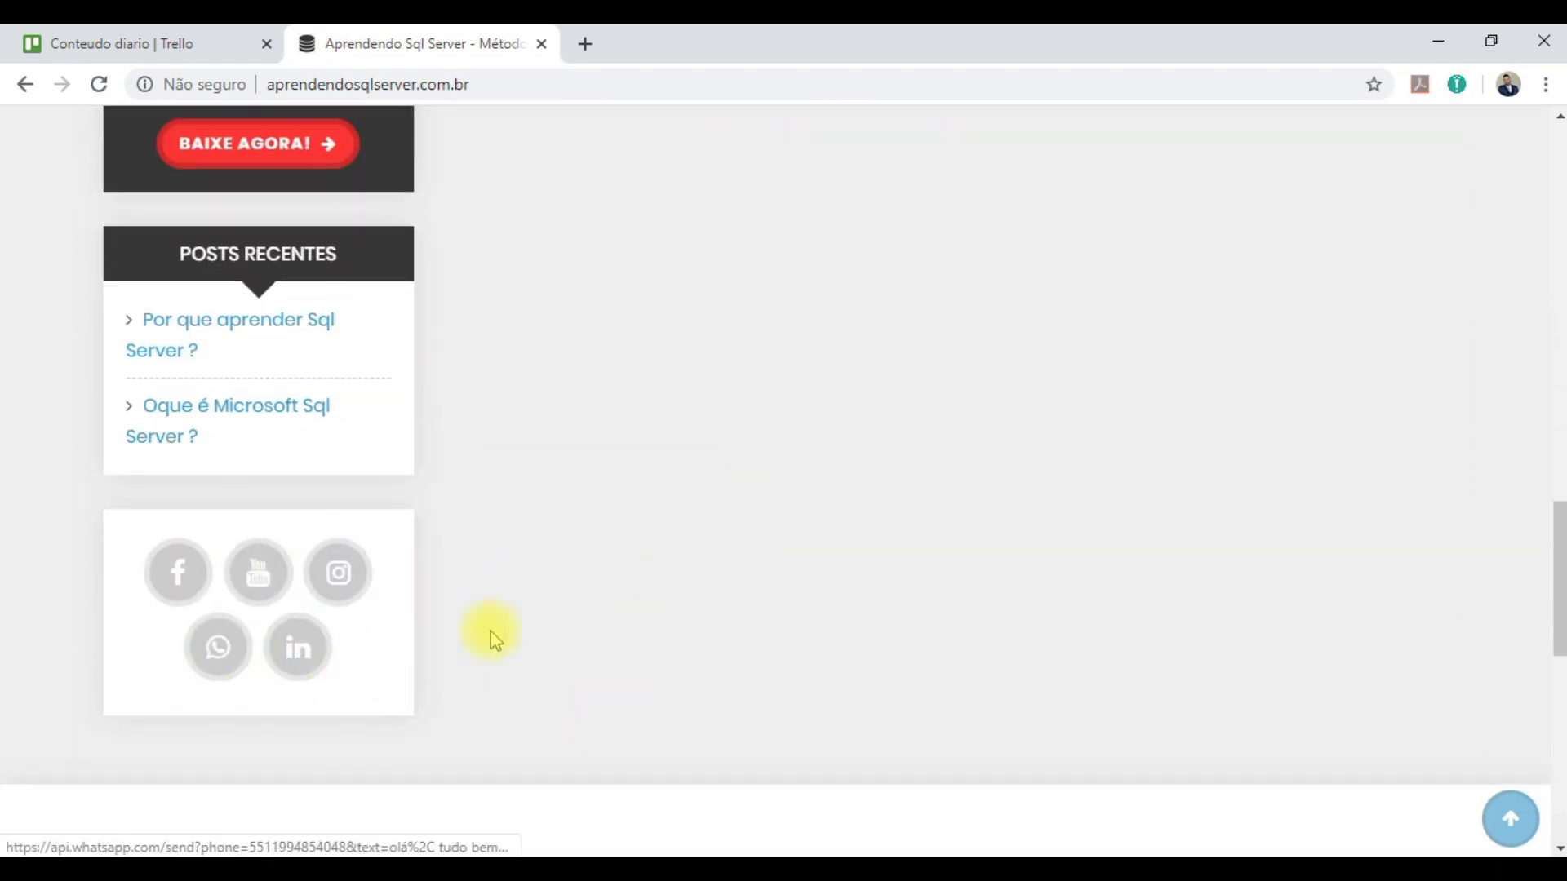
scroll(618, 612, down, 3)
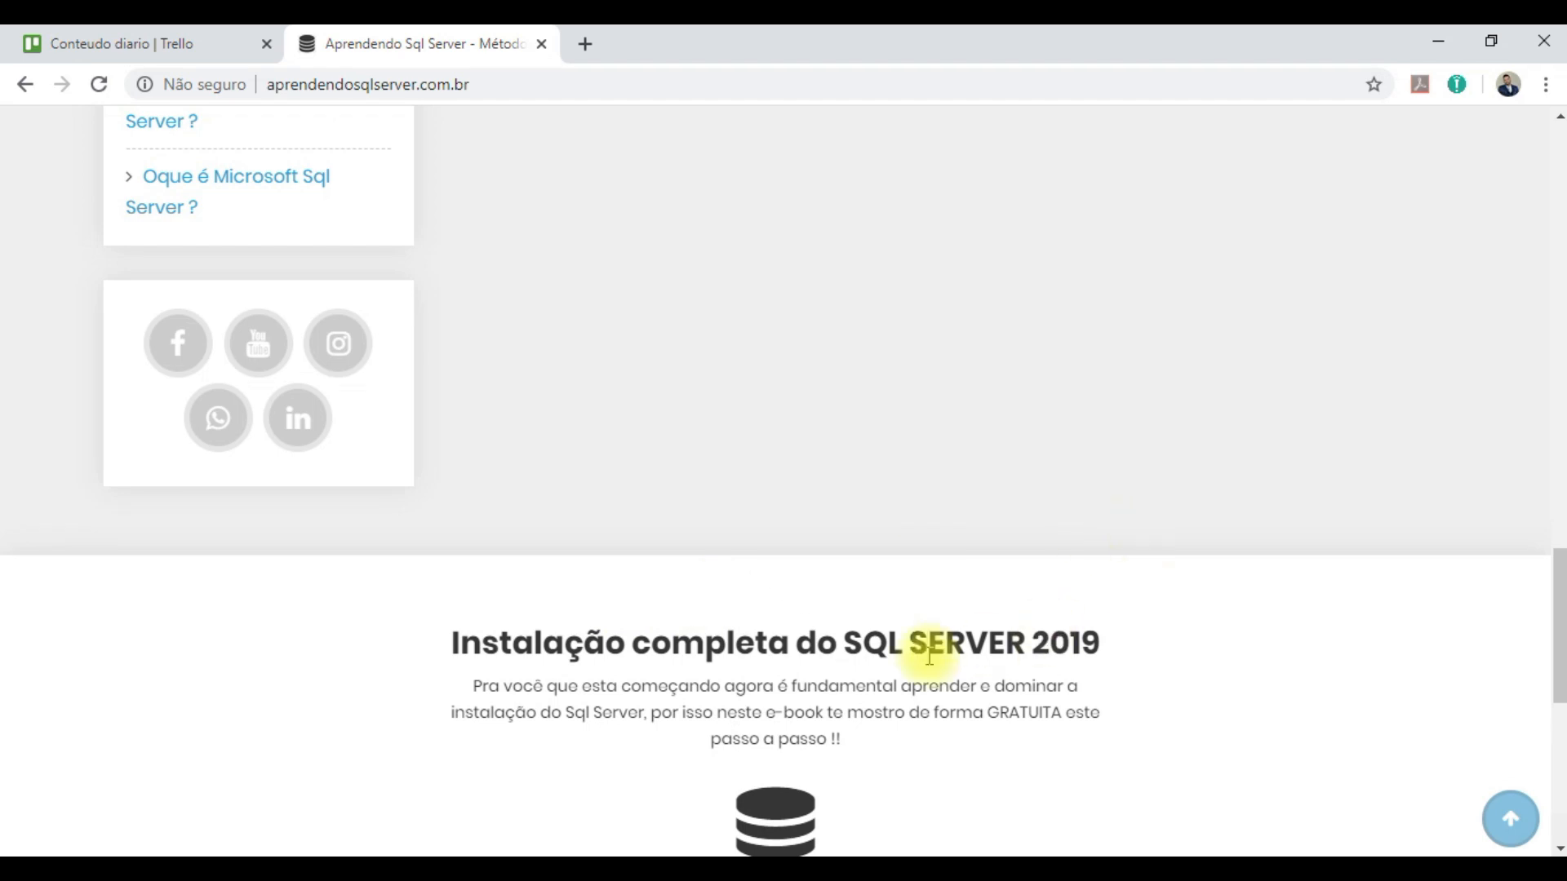
scroll(902, 615, down, 8)
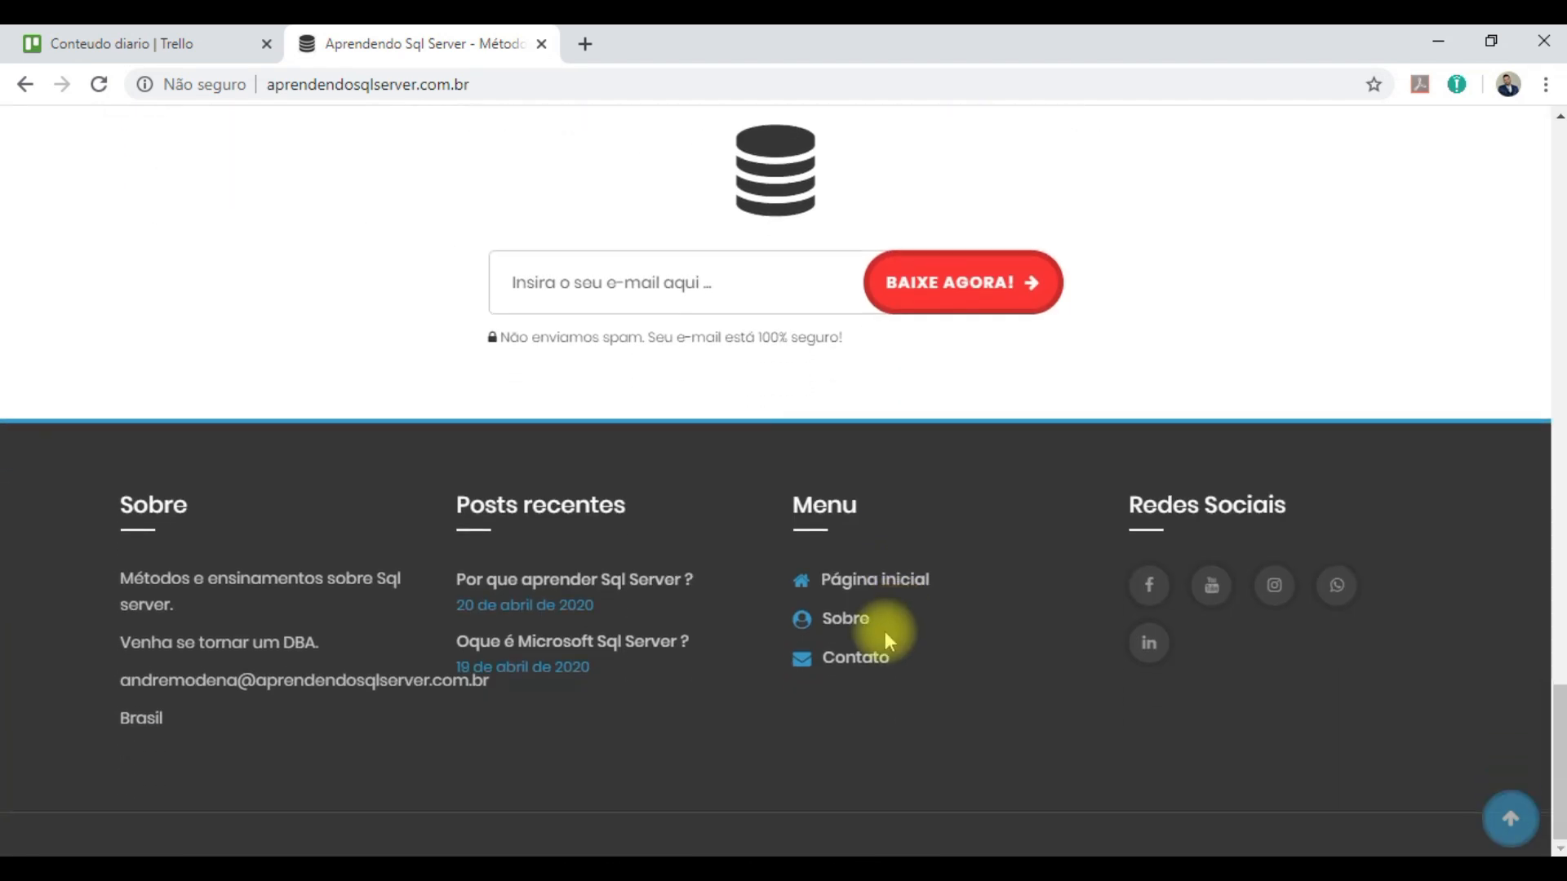
Review the site's e-book sign-up form, social media links and the two SQL Server posts on the home page.
scroll(889, 637, up, 15)
scroll(364, 710, down, 4)
scroll(326, 653, up, 5)
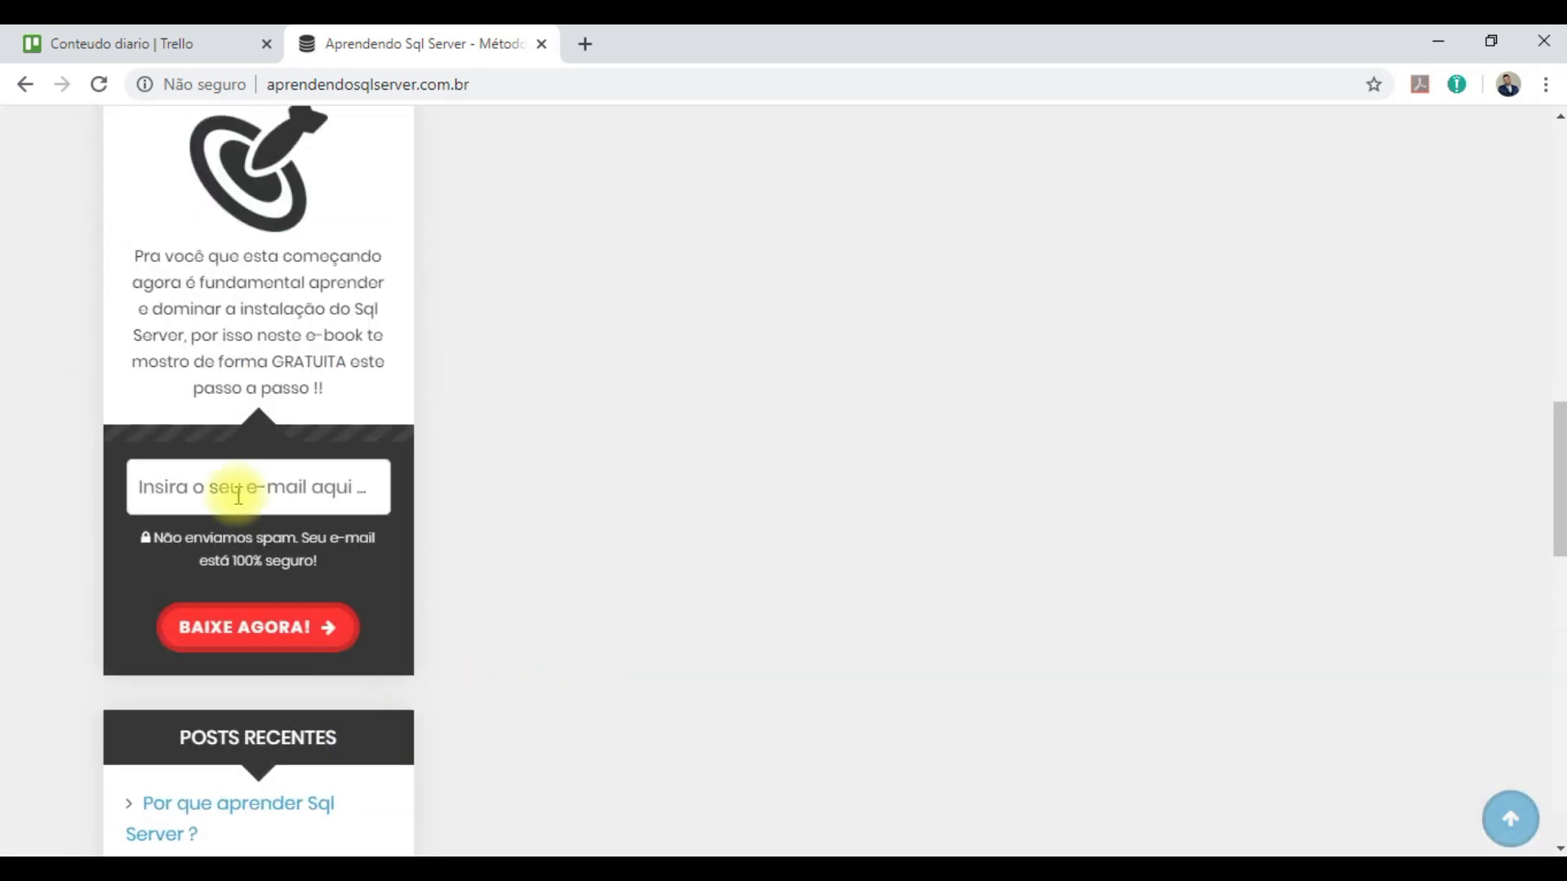
scroll(266, 602, down, 8)
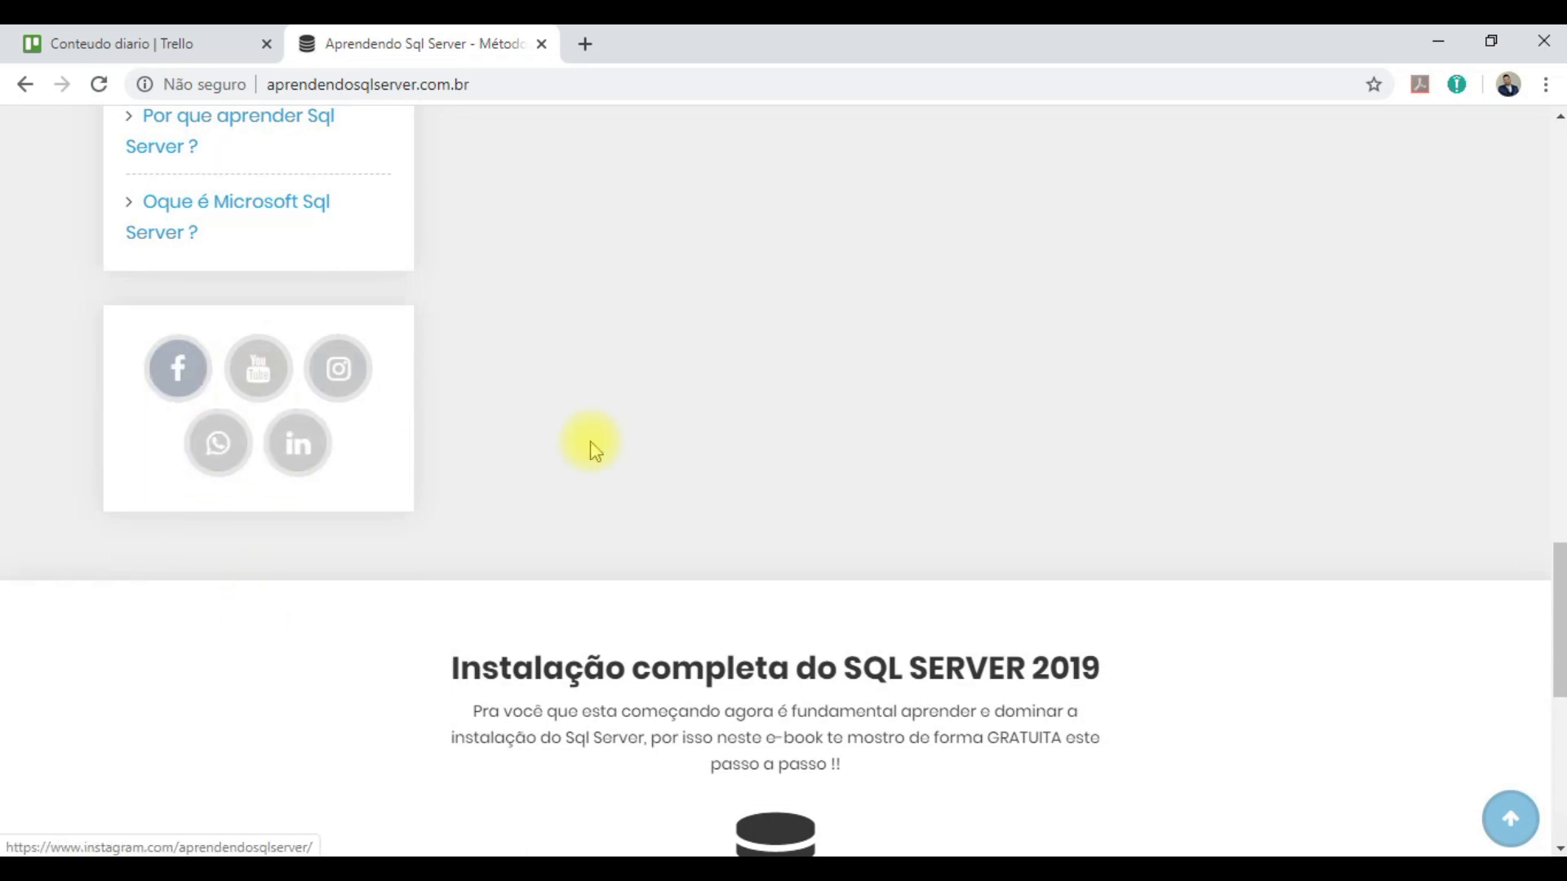
scroll(1061, 620, up, 20)
scroll(1171, 630, down, 5)
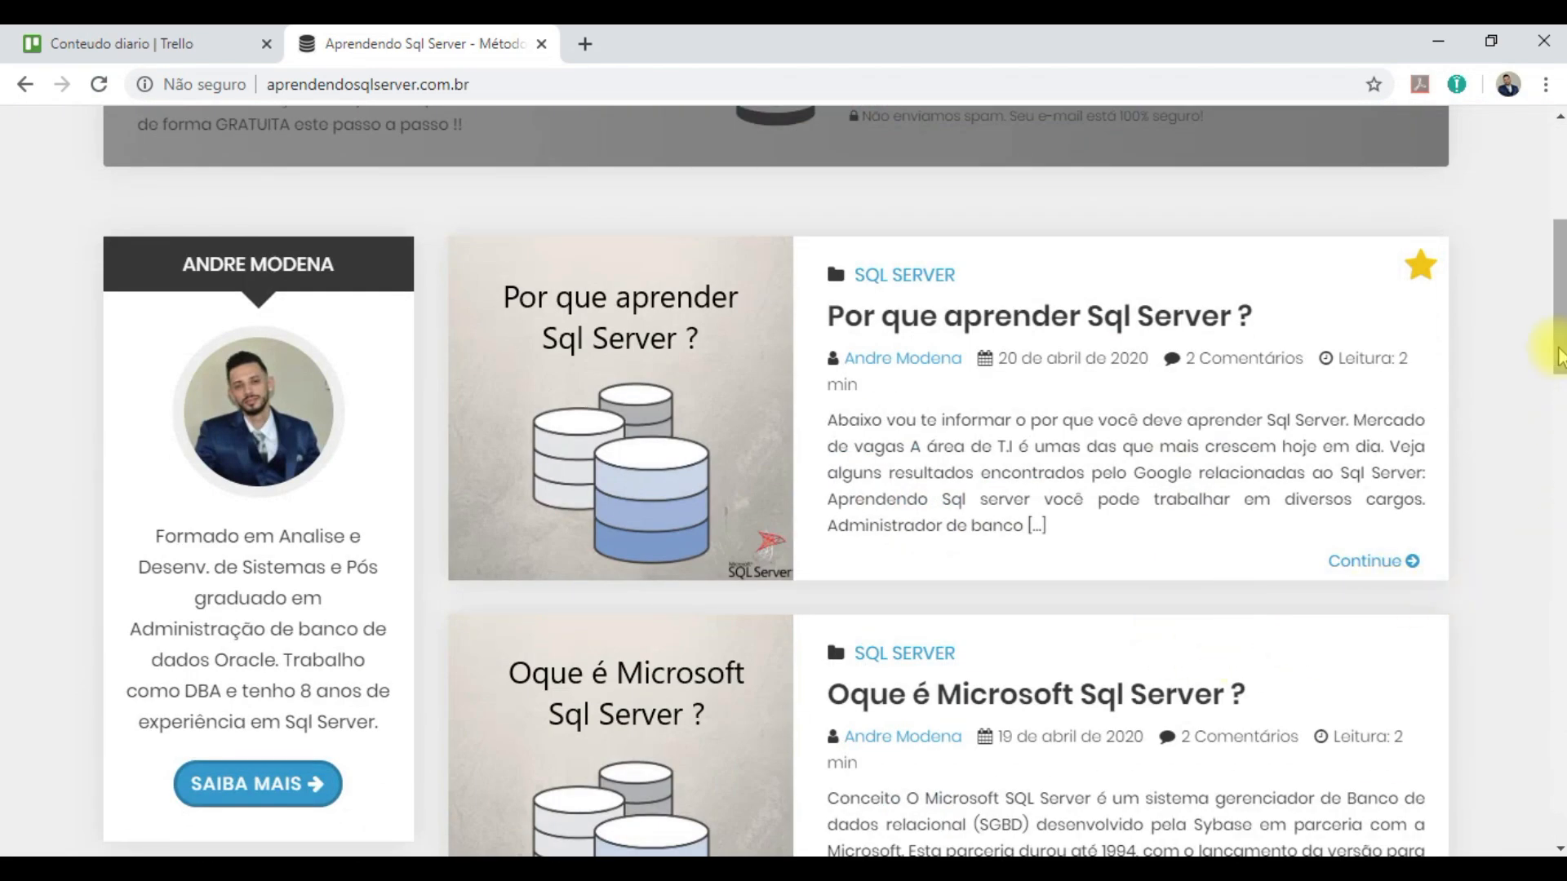
drag(1559, 356, 1560, 369)
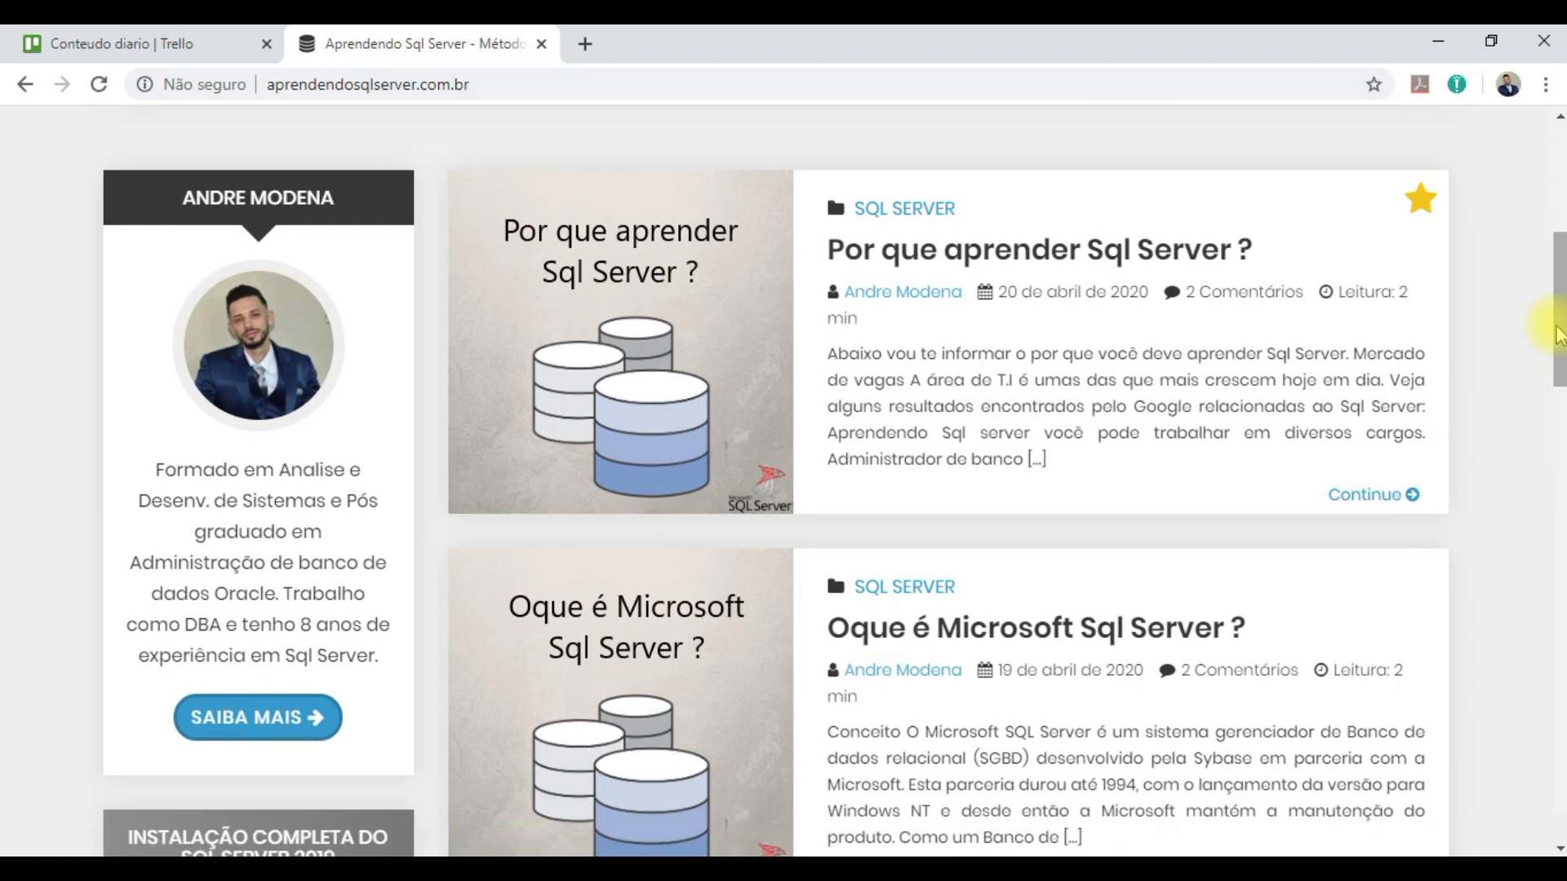
drag(1562, 333, 1560, 346)
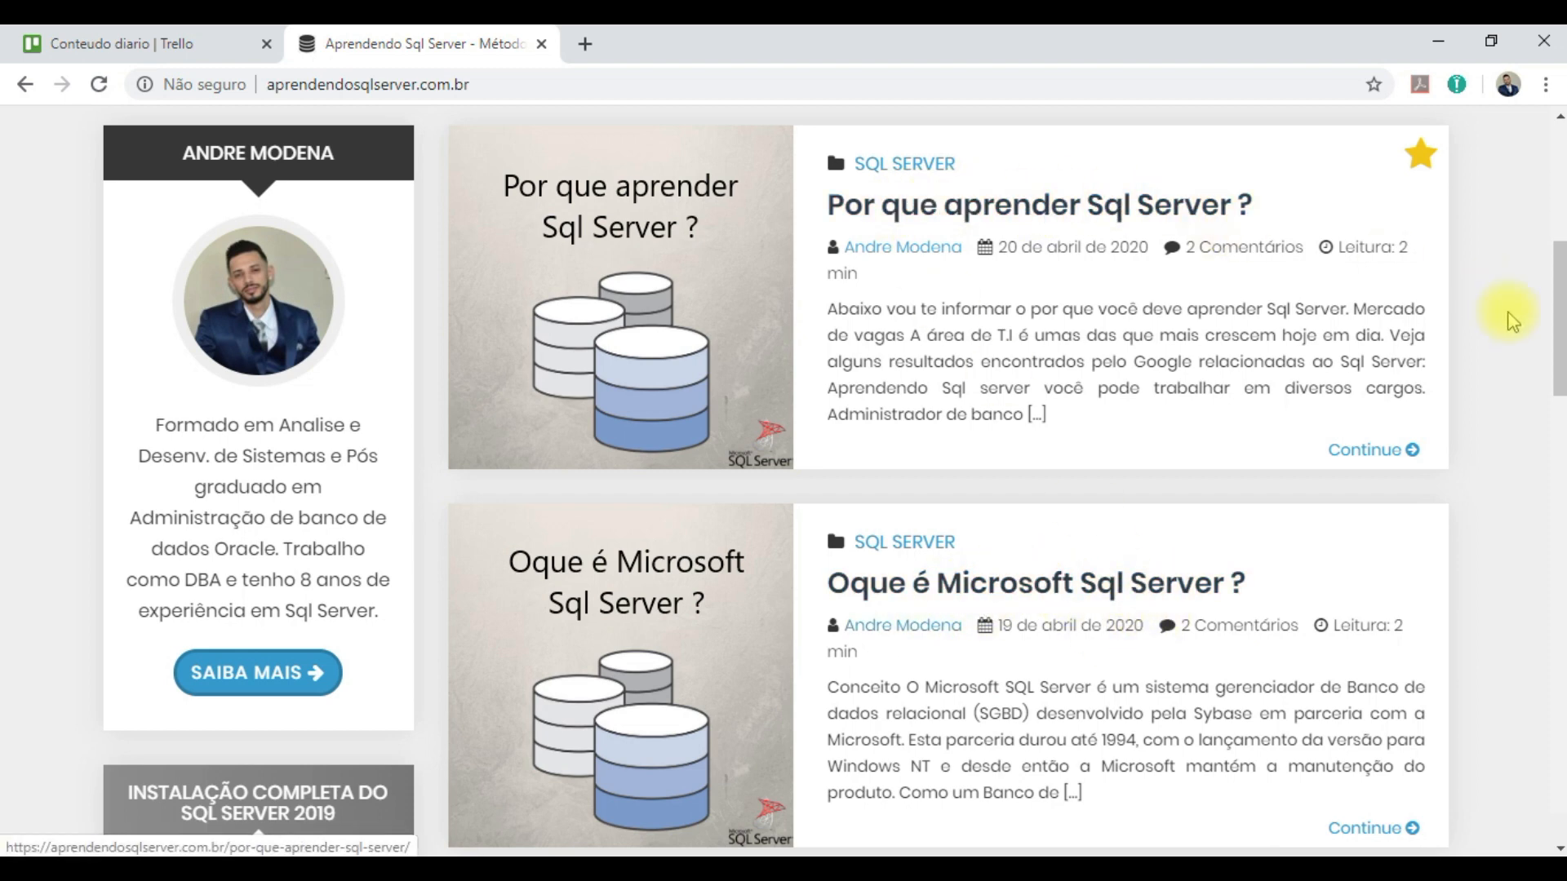
drag(1558, 357, 1552, 262)
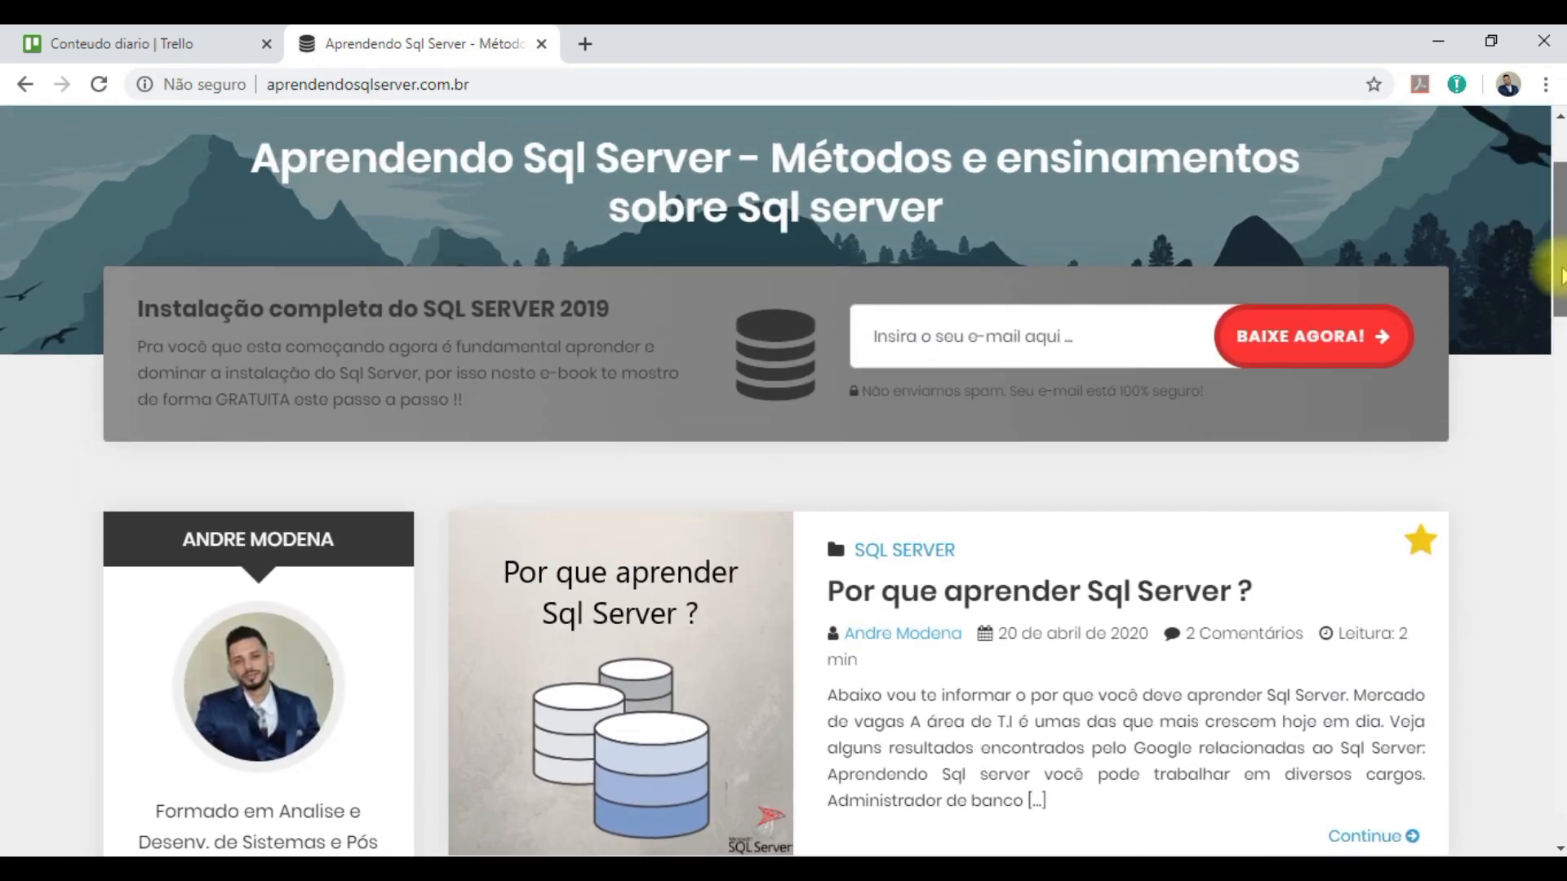
Highlight the "Instalação completa do SQL SERVER 2019" e-book heading, including its "SQL SERVER 2019" part.
drag(137, 344, 585, 347)
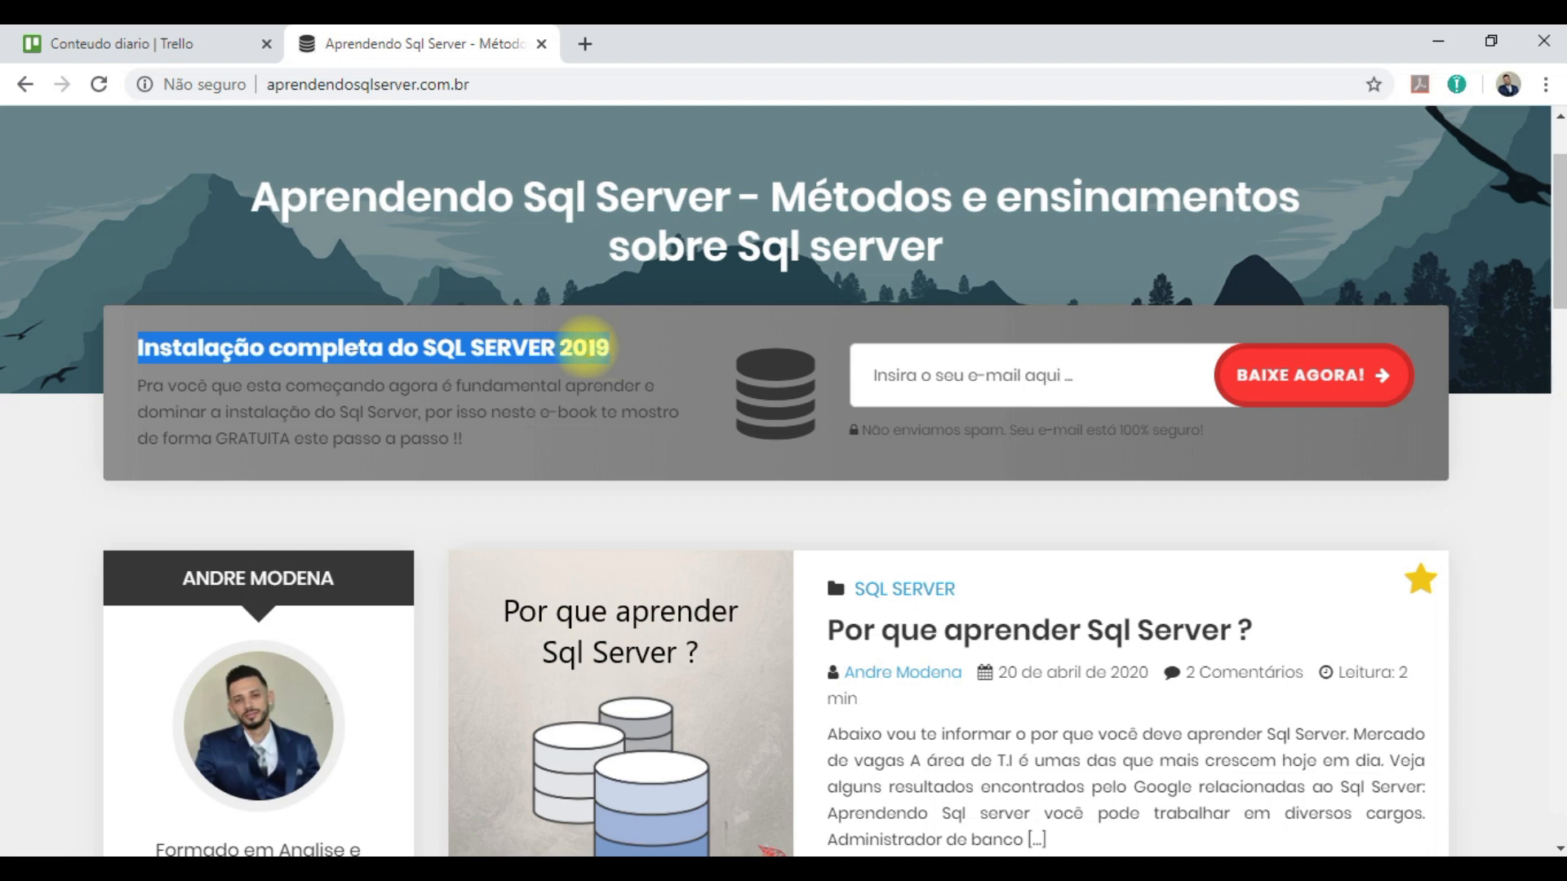
click(585, 347)
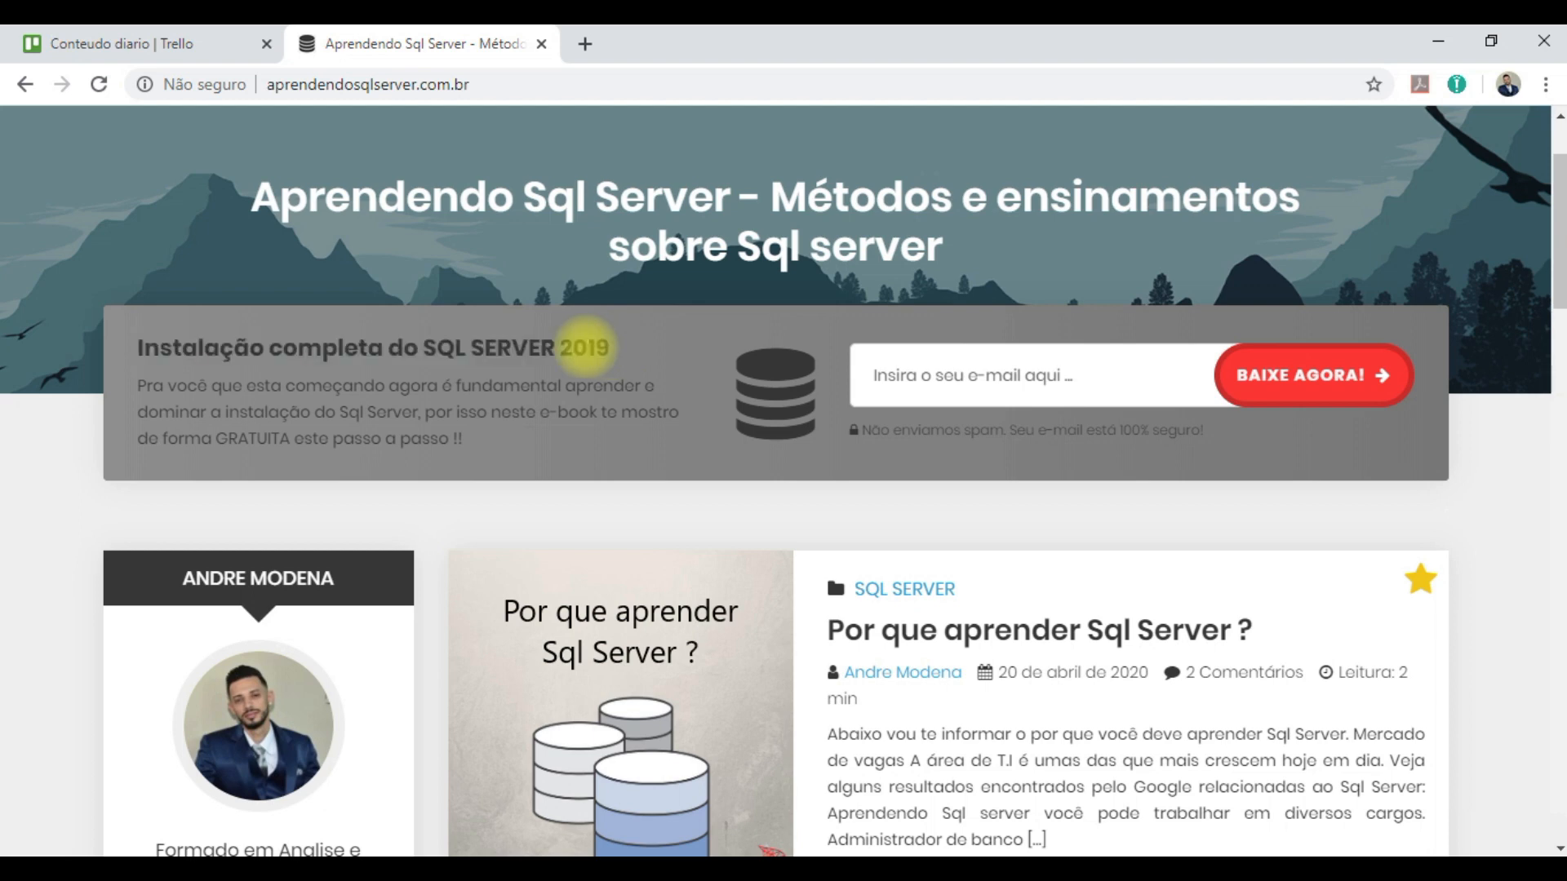
drag(422, 348, 615, 359)
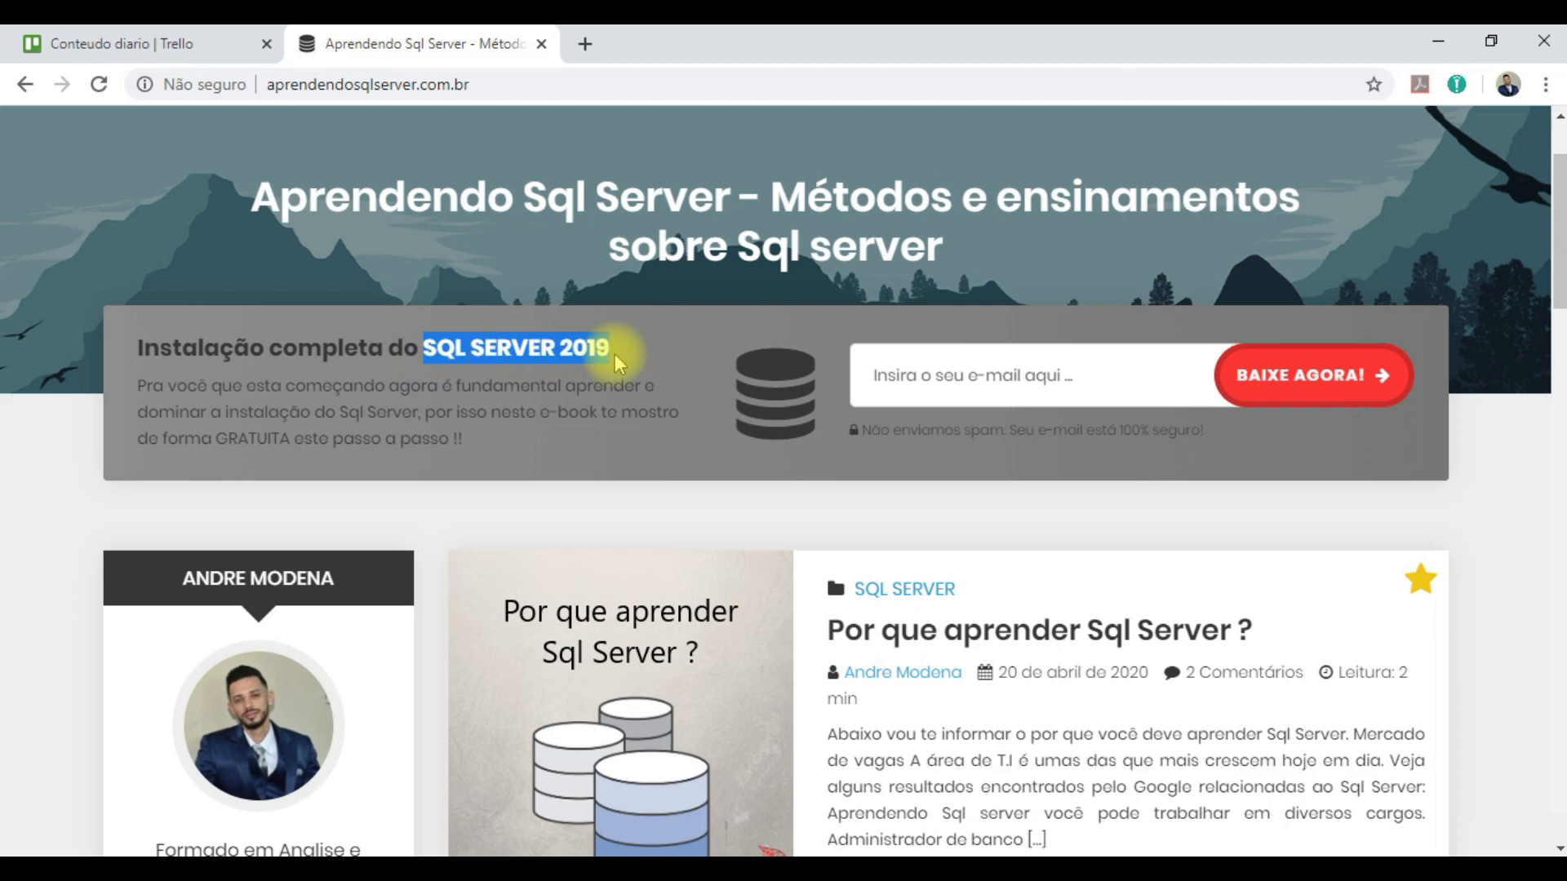
click(589, 346)
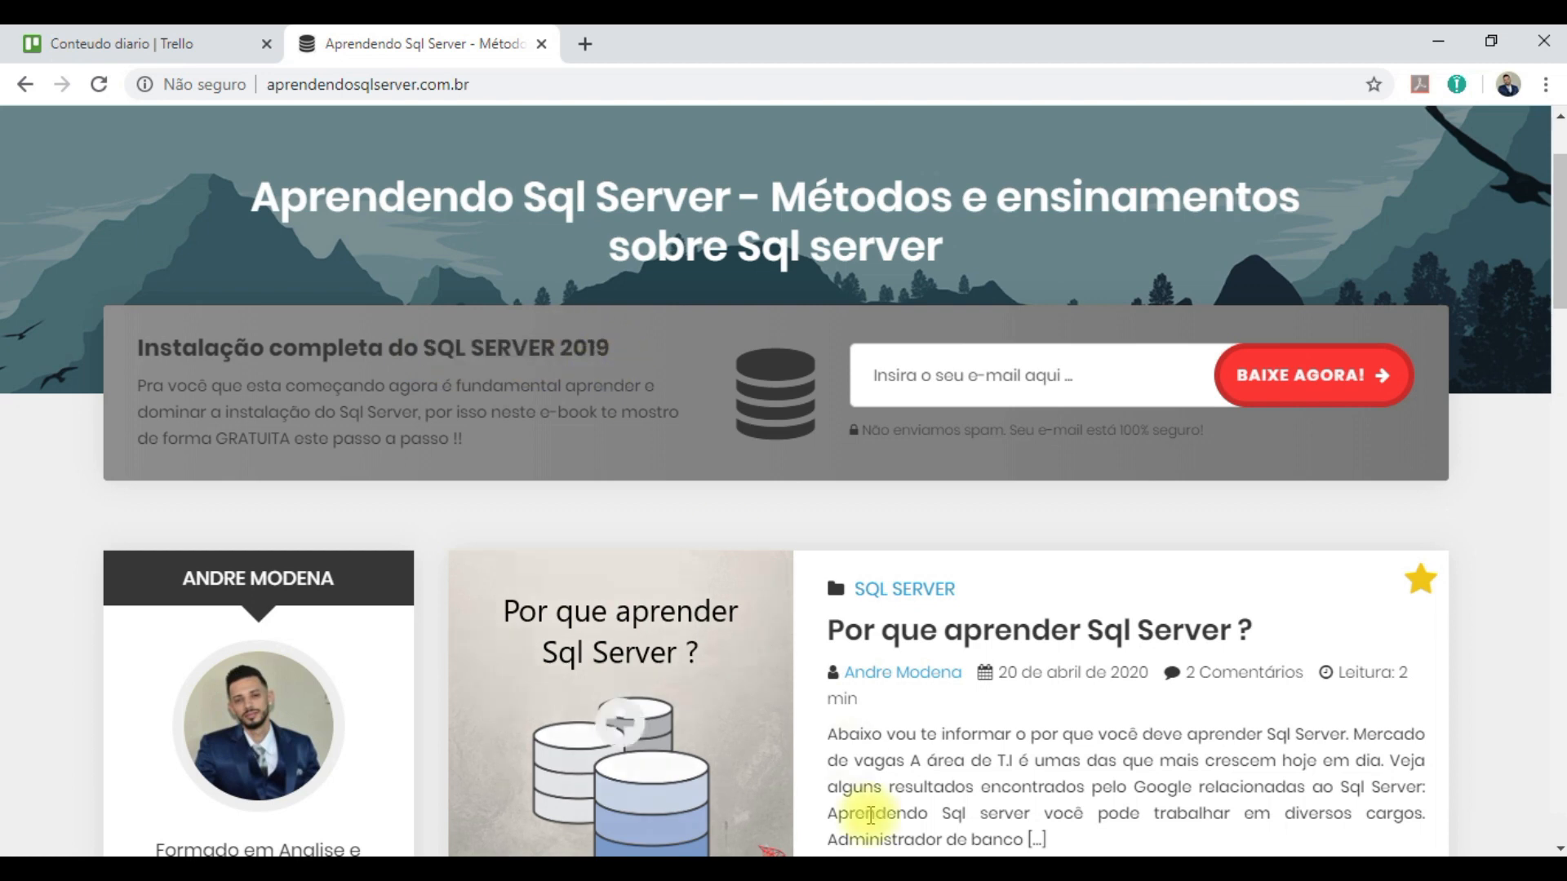
click(757, 870)
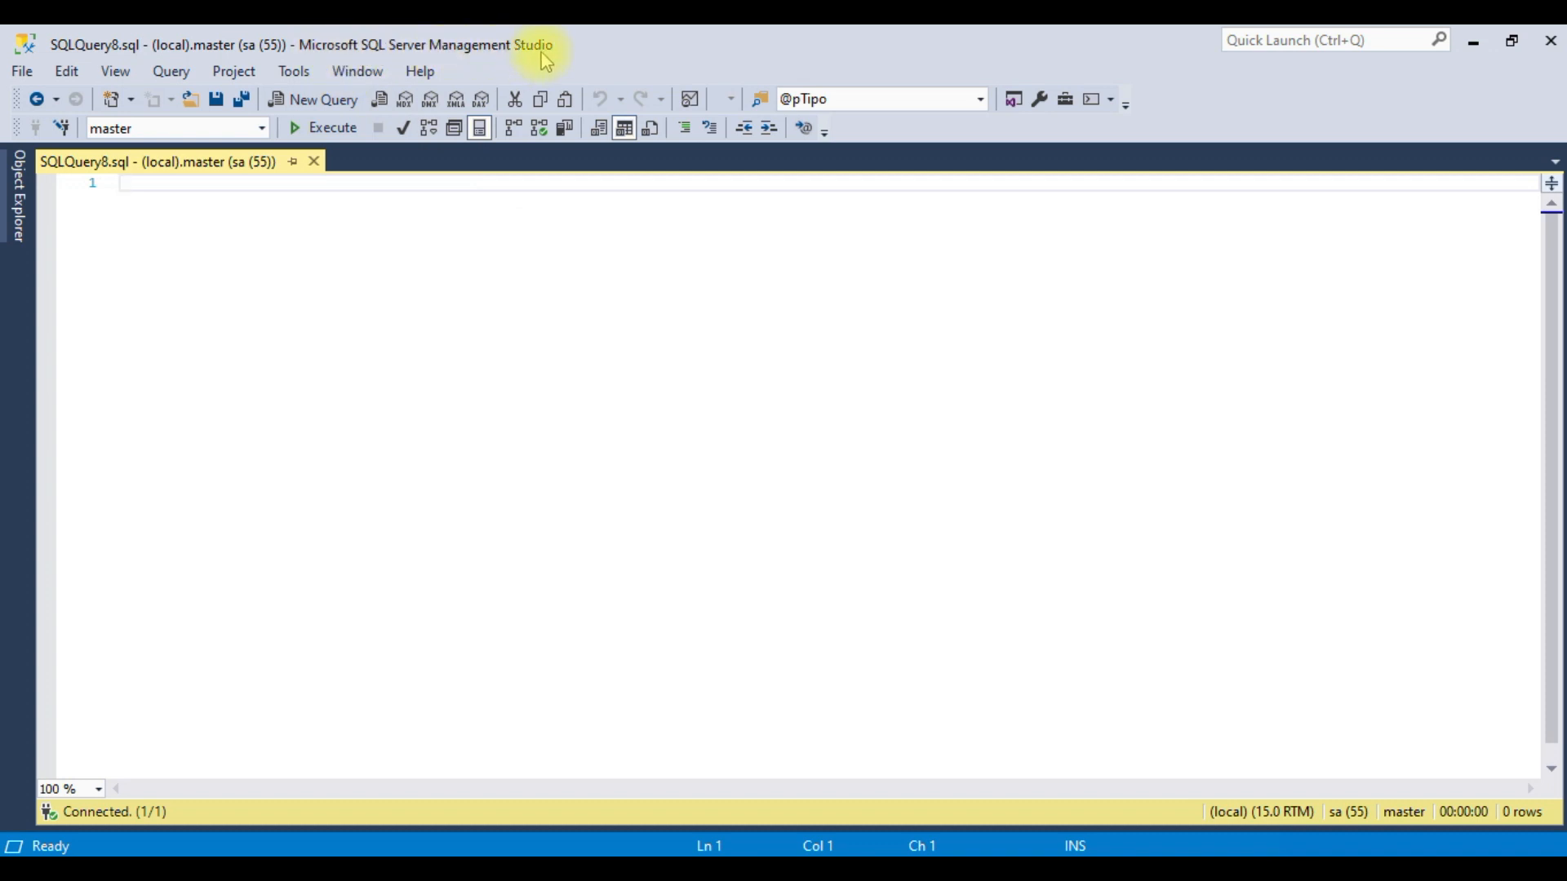
click(824, 870)
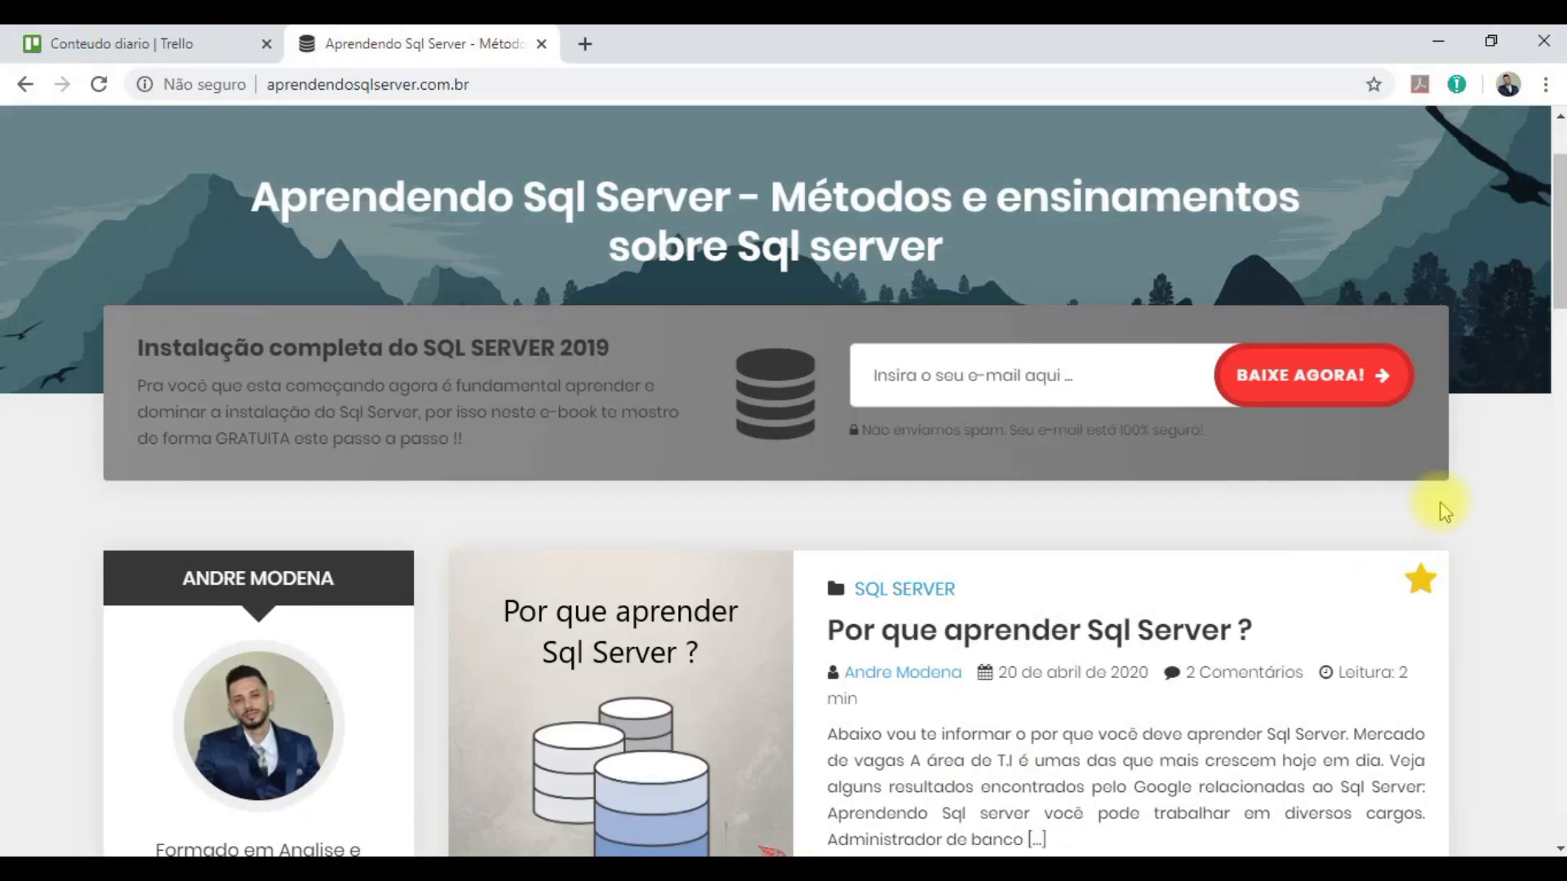
scroll(1486, 542, down, 3)
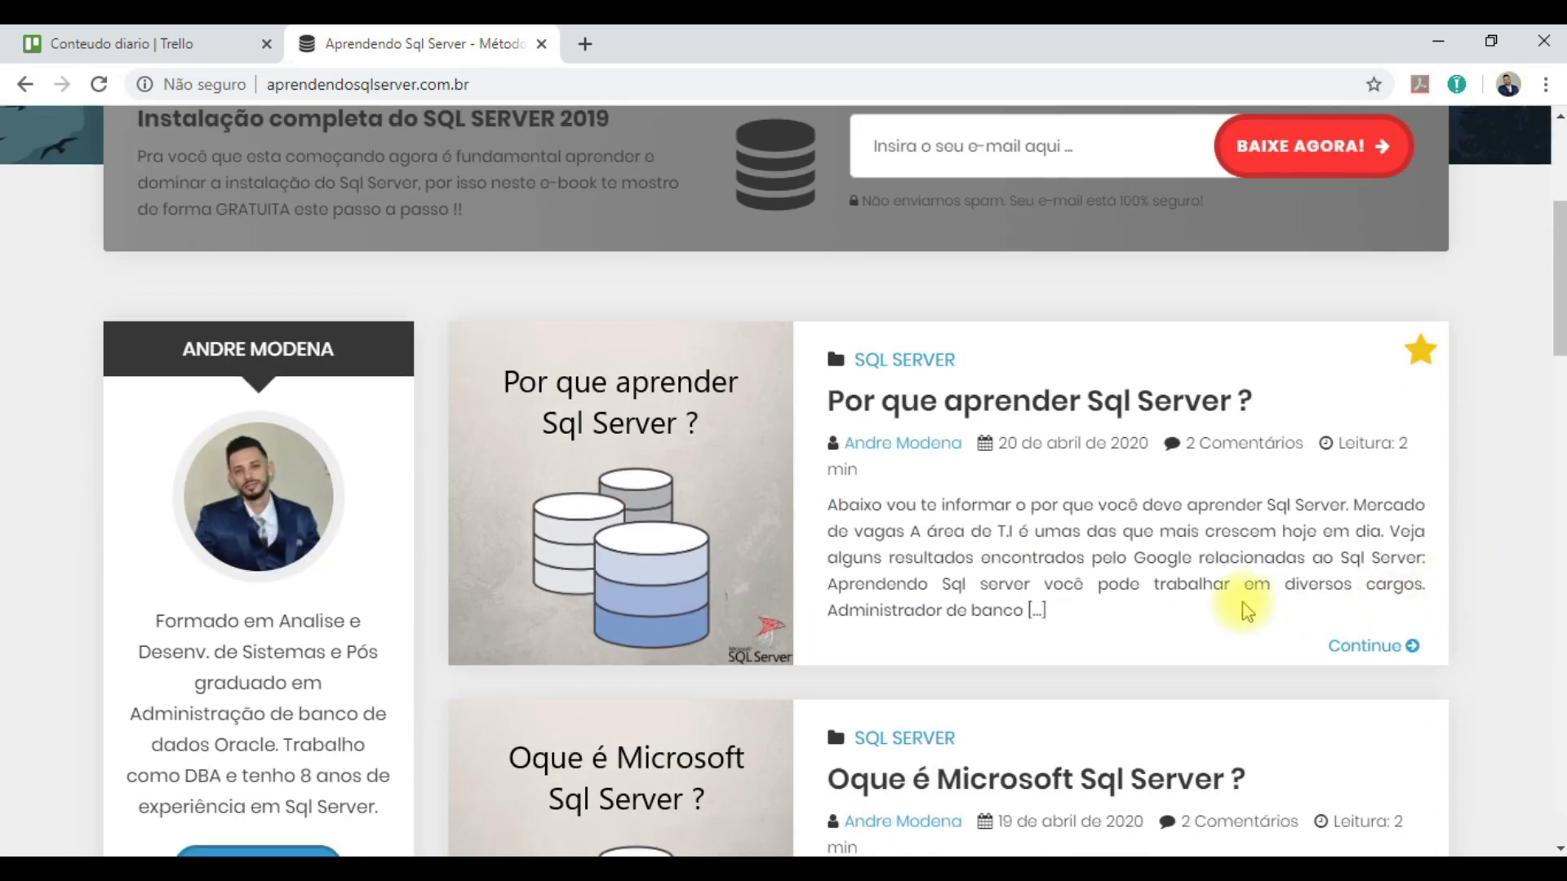
scroll(1105, 566, down, 2)
Switch to SQL Server Management Studio and list .MDF, .NDF and .LDF on separate lines from line 3, with blank lines between.
click(779, 870)
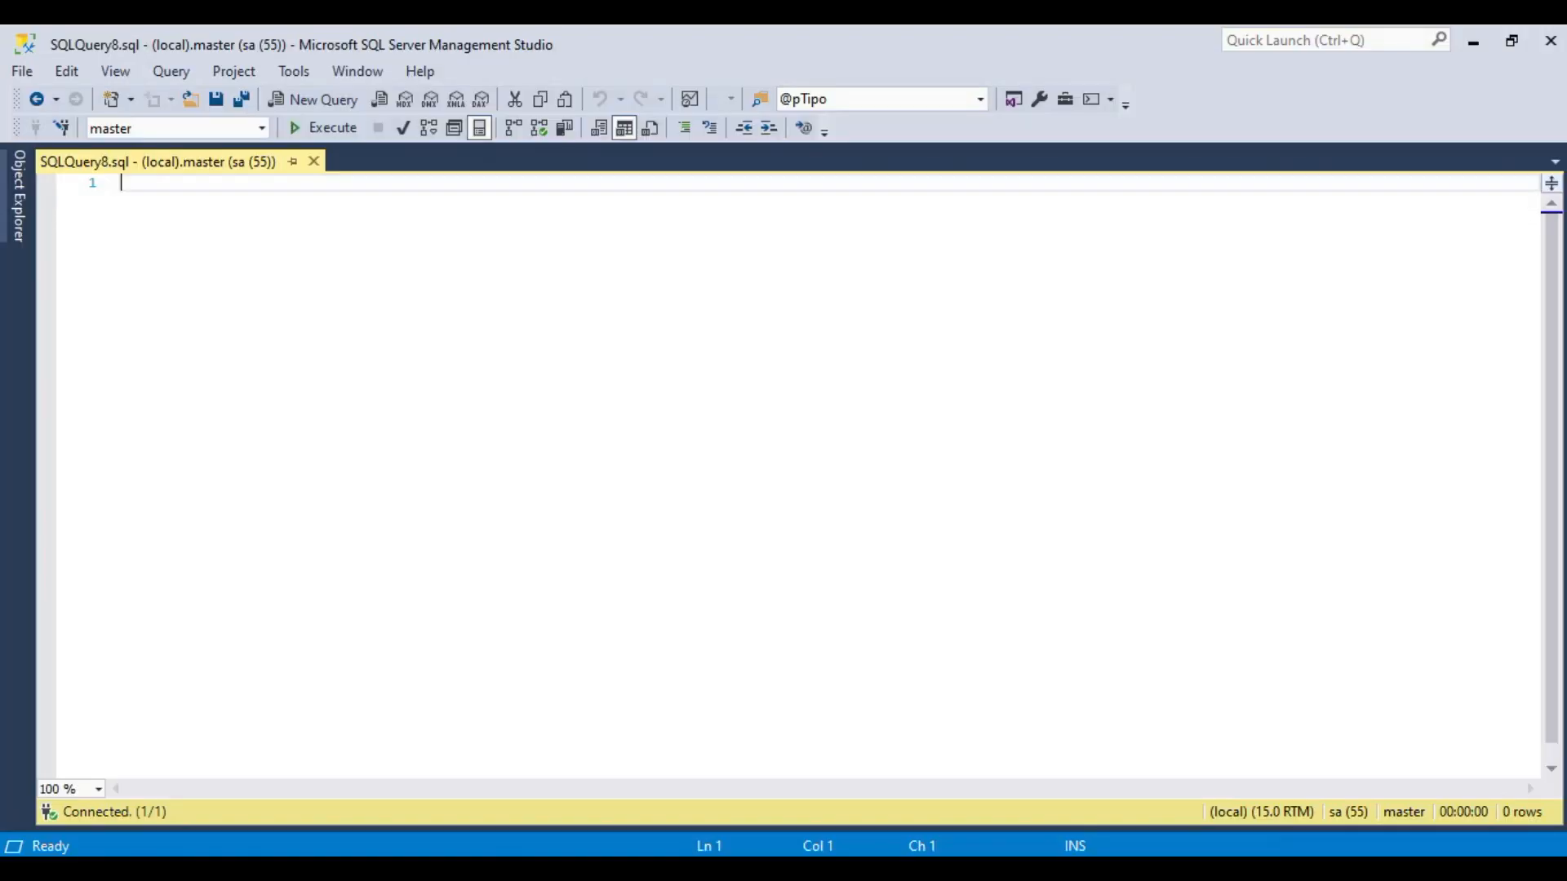
key(Return)
key(Return)
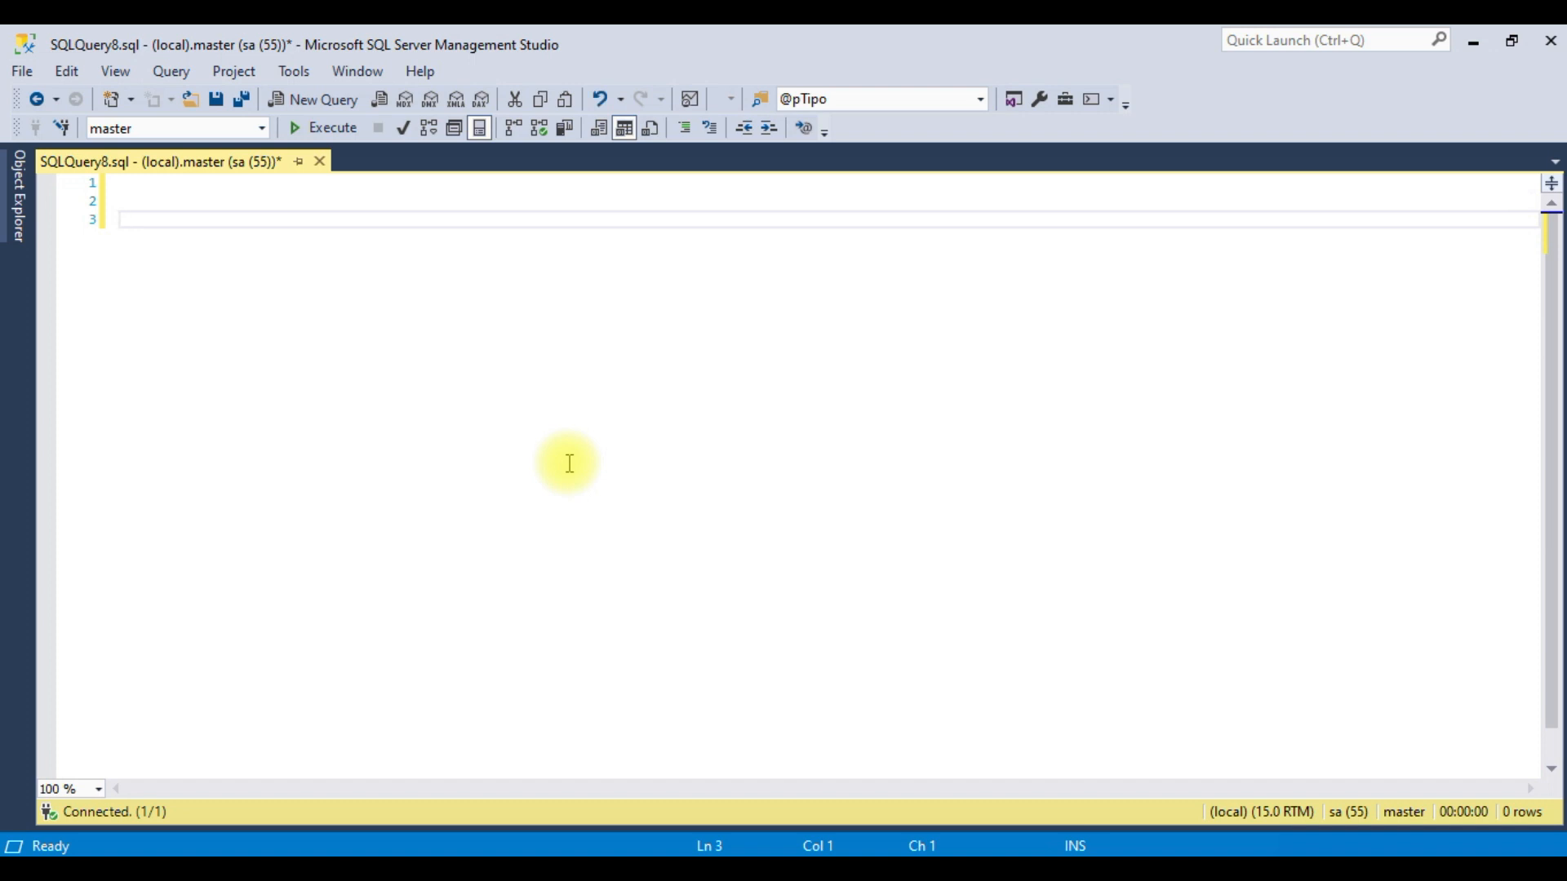
text(.MDF)
key(Return)
key(Return)
text(.NDF)
key(Return)
key(Return)
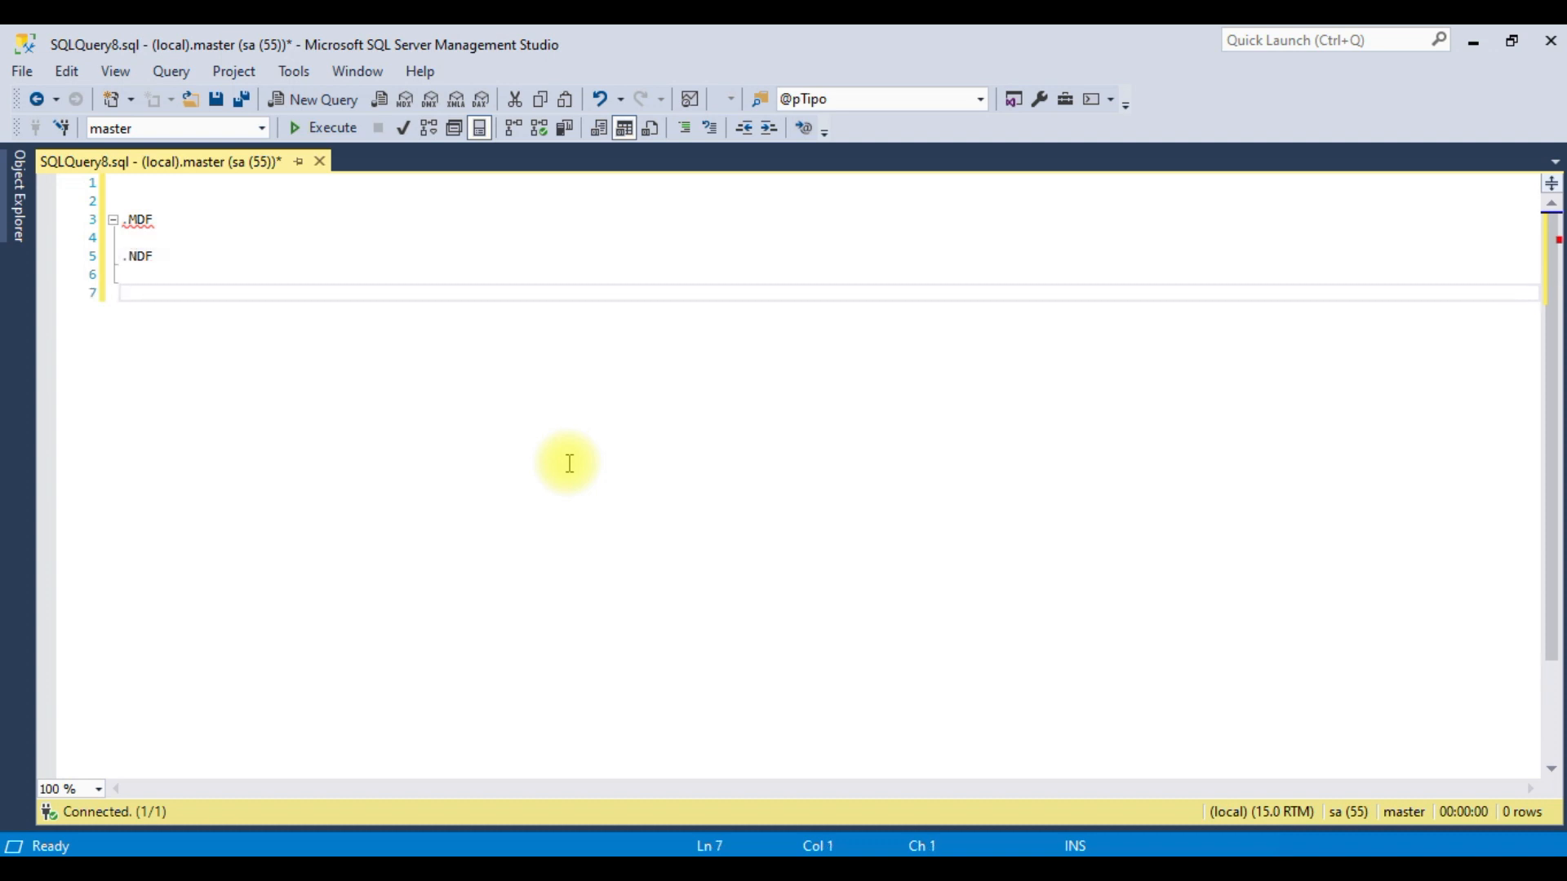
key(Return)
key(Return)
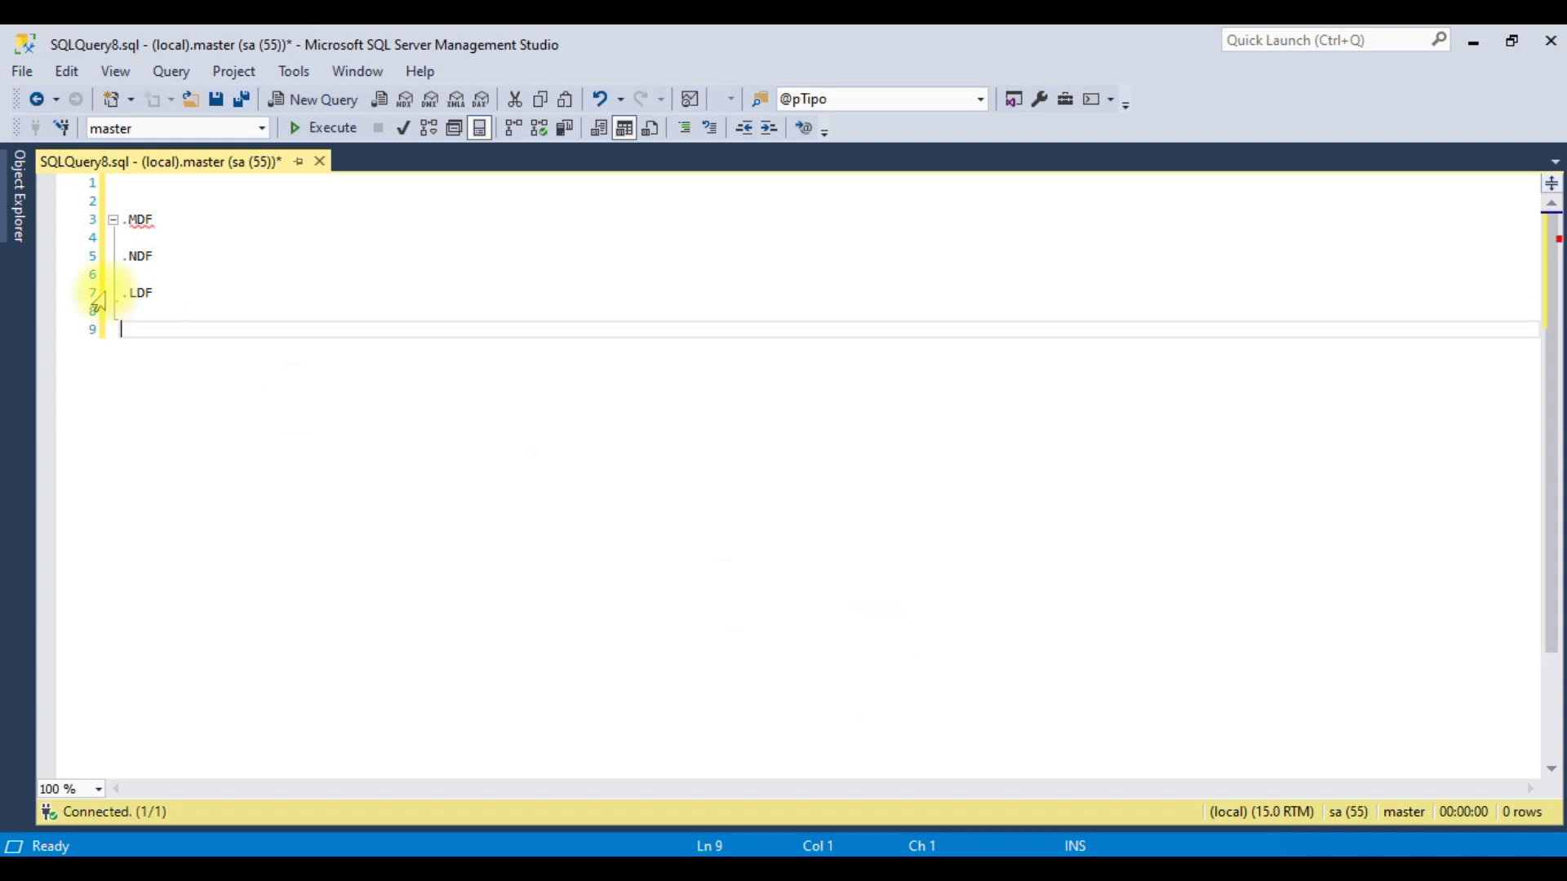
Insert extra blank lines so that four empty lines separate .MDF from .NDF and .NDF from .LDF.
click(203, 257)
key(Down)
key(Return)
key(Return)
key(Up)
key(Up)
key(Up)
key(Up)
key(Return)
key(Return)
key(Return)
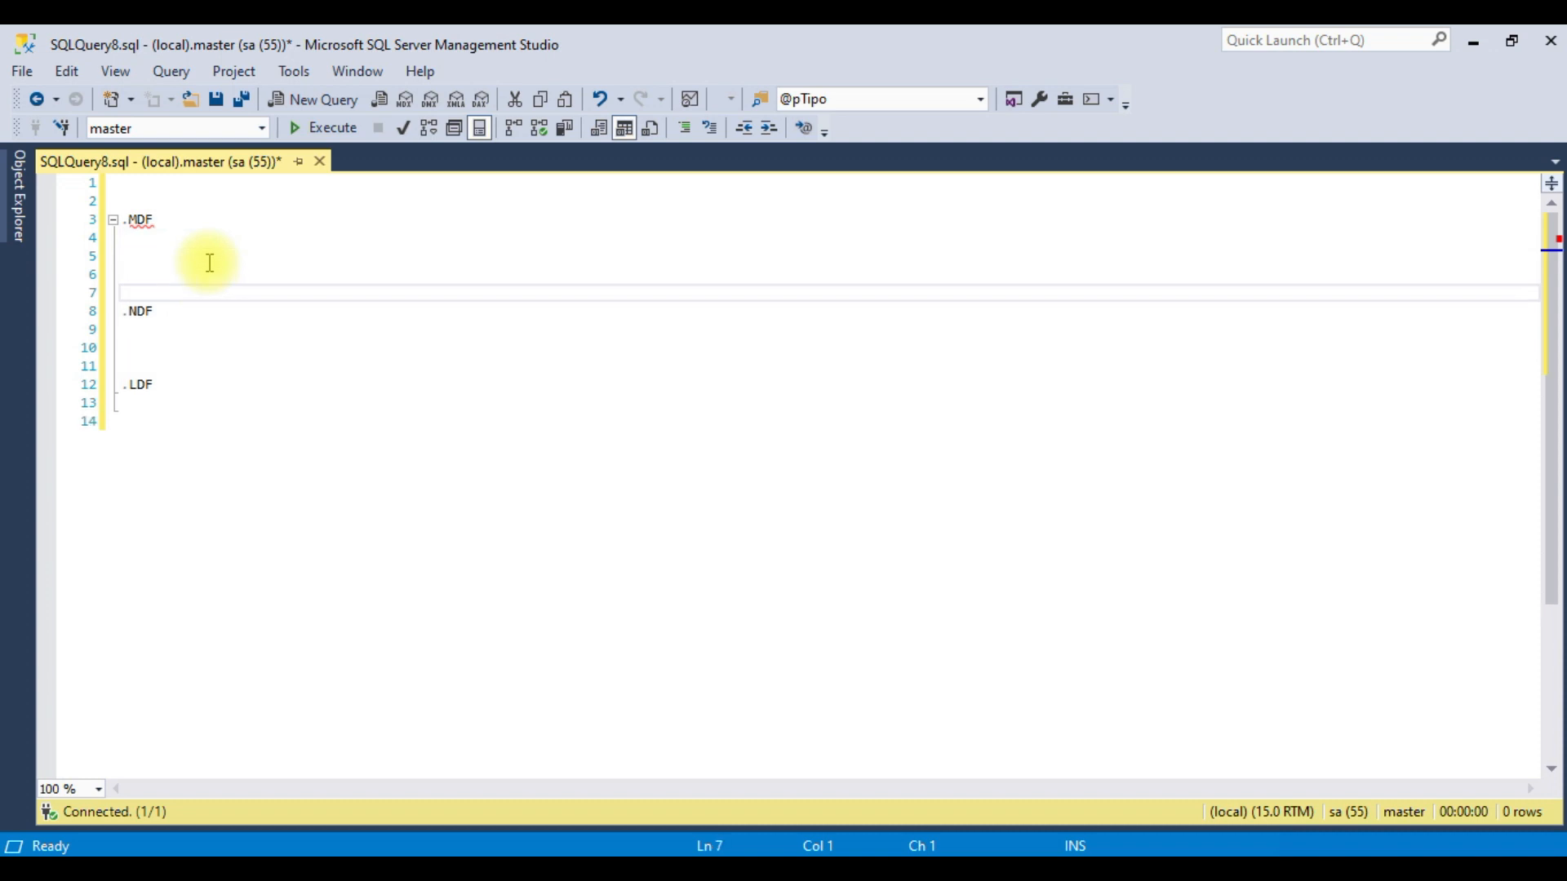
drag(157, 238, 156, 303)
click(154, 331)
click(150, 357)
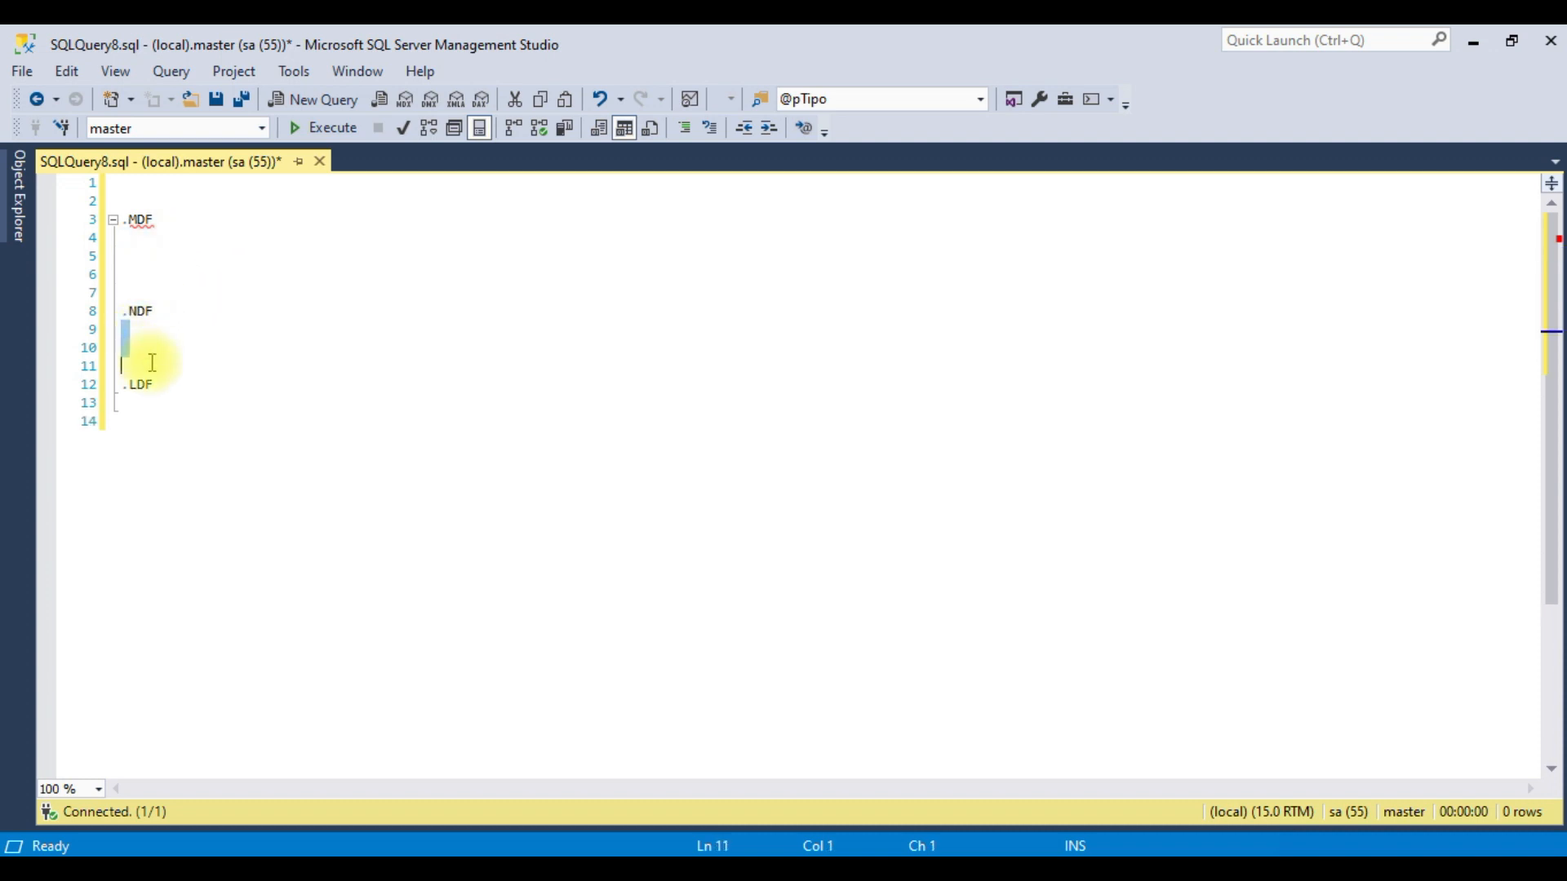
key(Return)
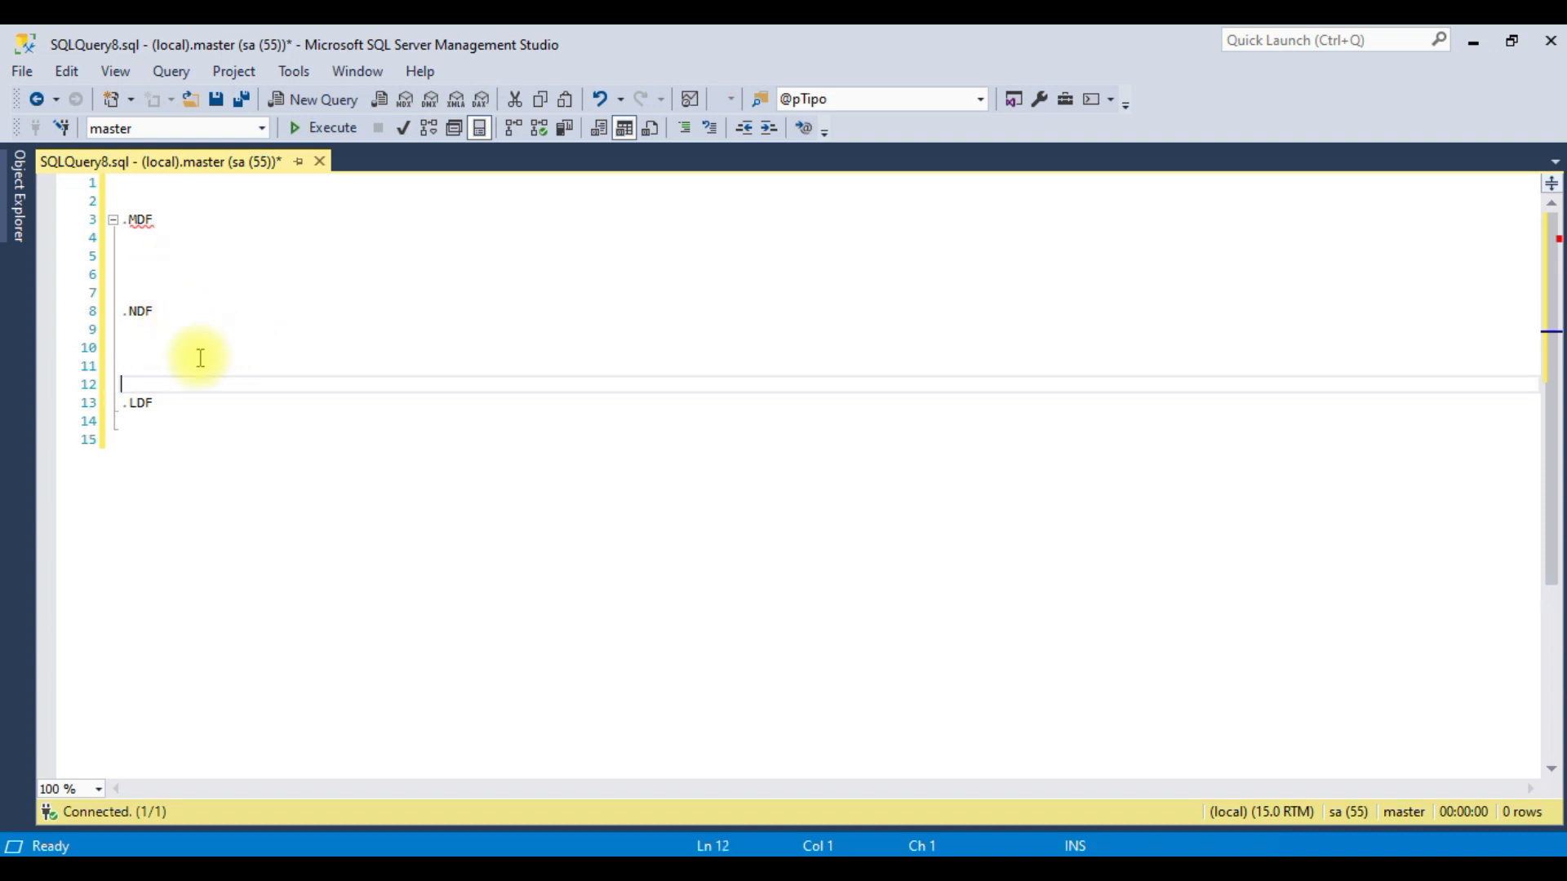
click(133, 291)
drag(137, 288, 105, 297)
click(163, 351)
click(140, 282)
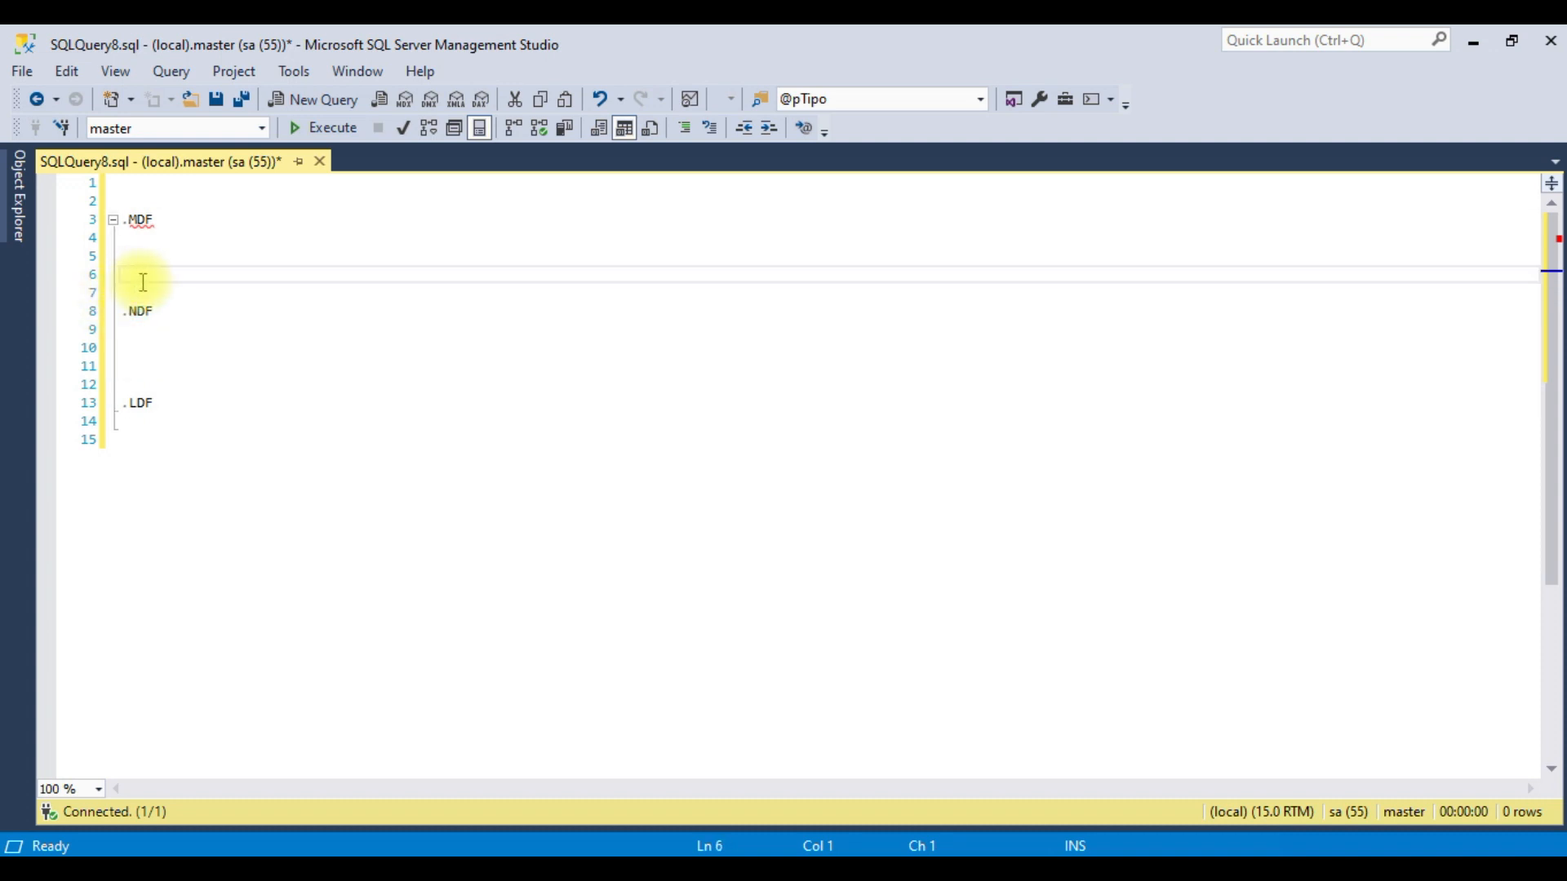
drag(143, 282, 140, 339)
click(151, 349)
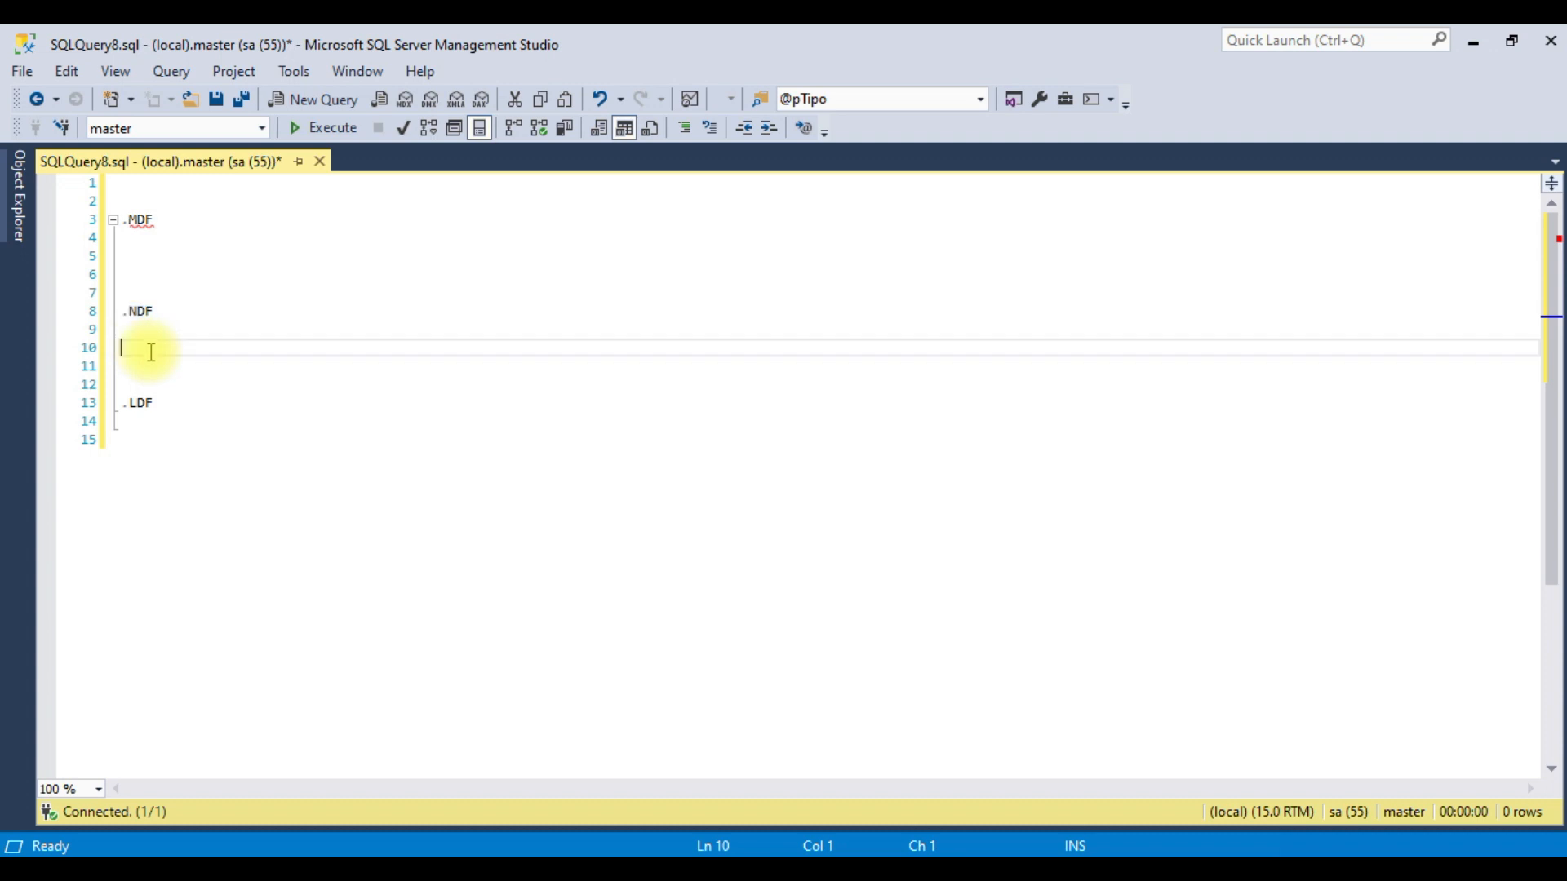
drag(146, 280, 167, 349)
click(169, 352)
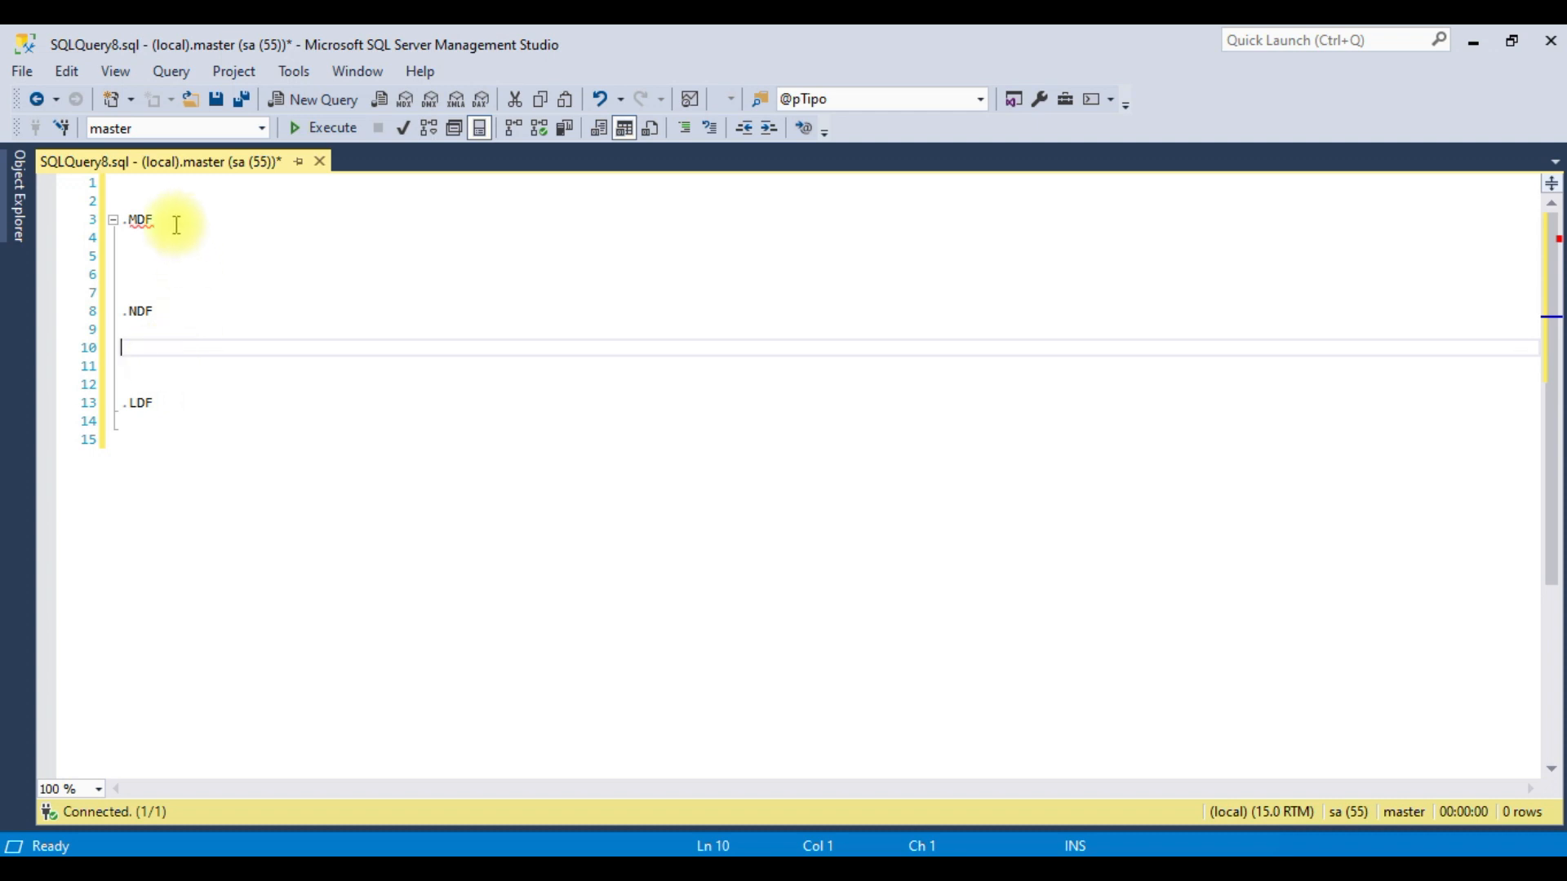
Highlight the MDF extension in the query text.
mouse_move(142, 221)
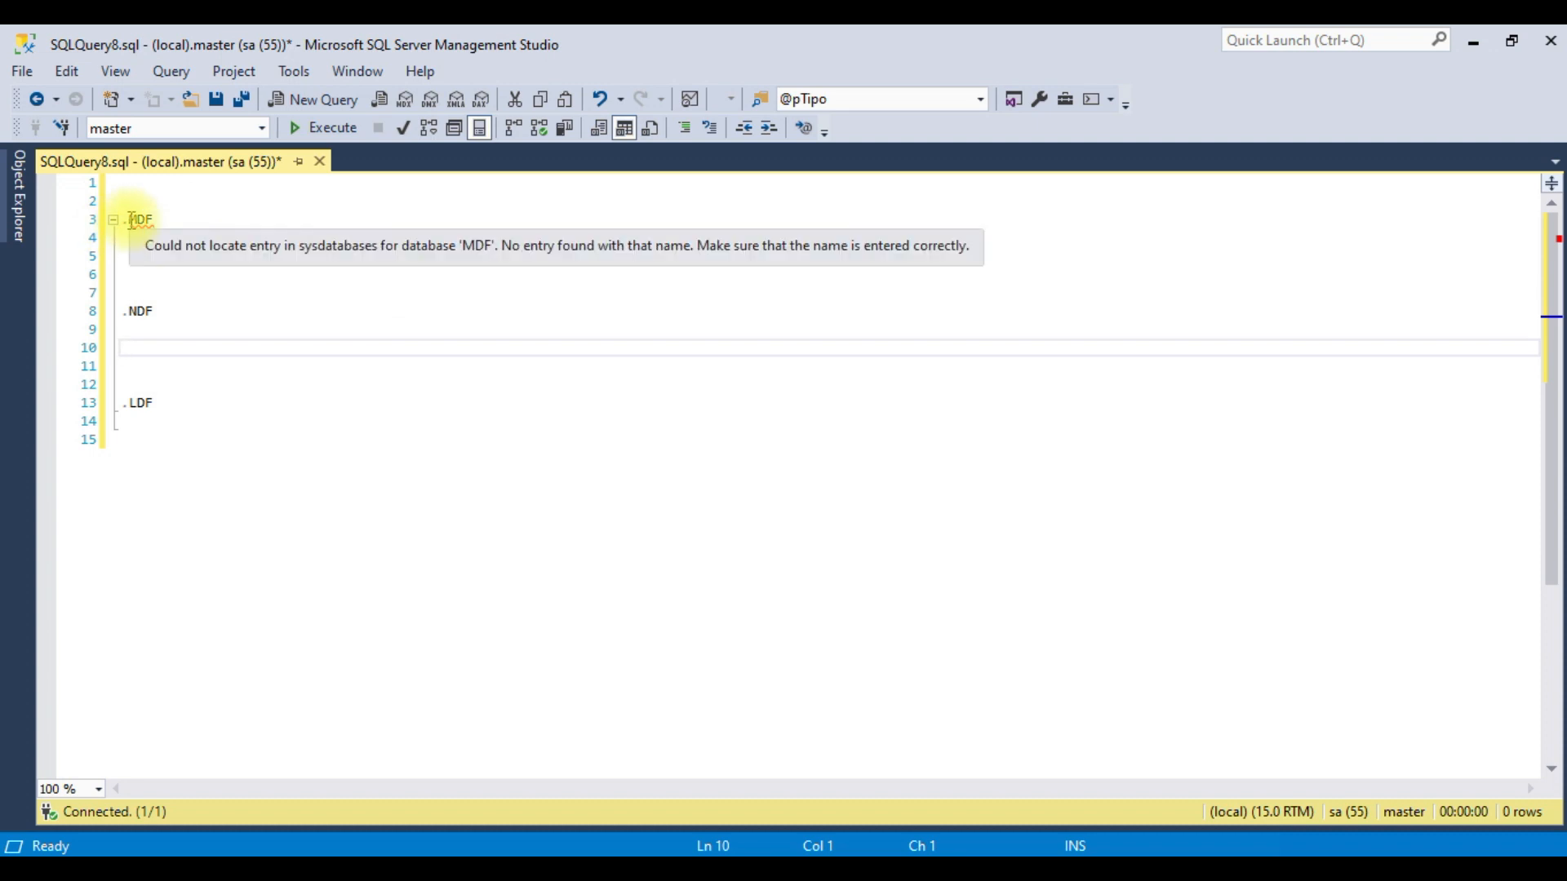
double_click(135, 219)
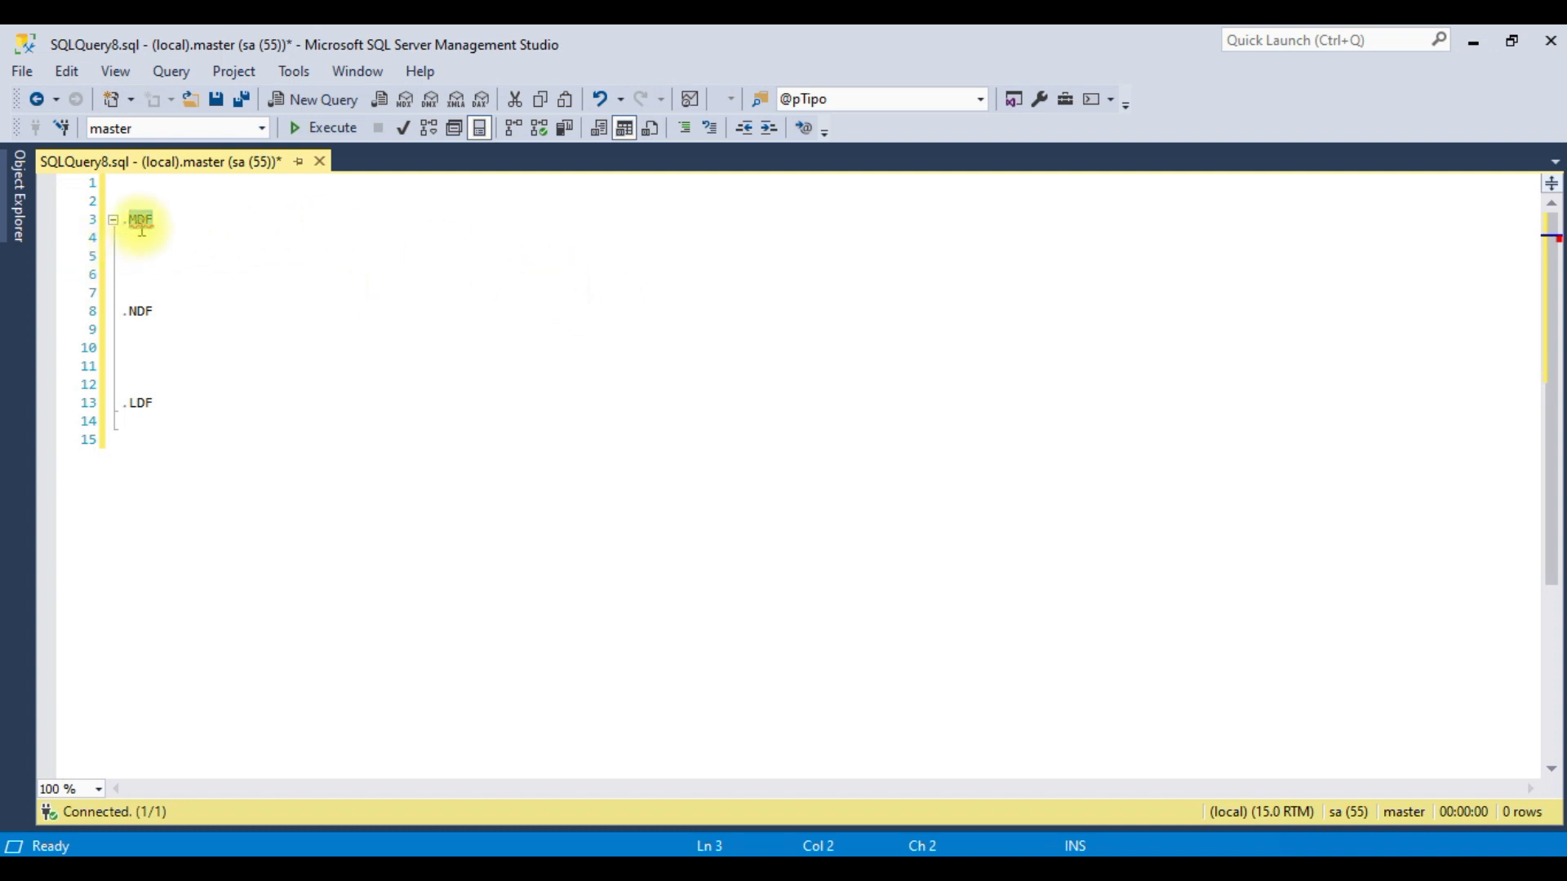
mouse_move(141, 228)
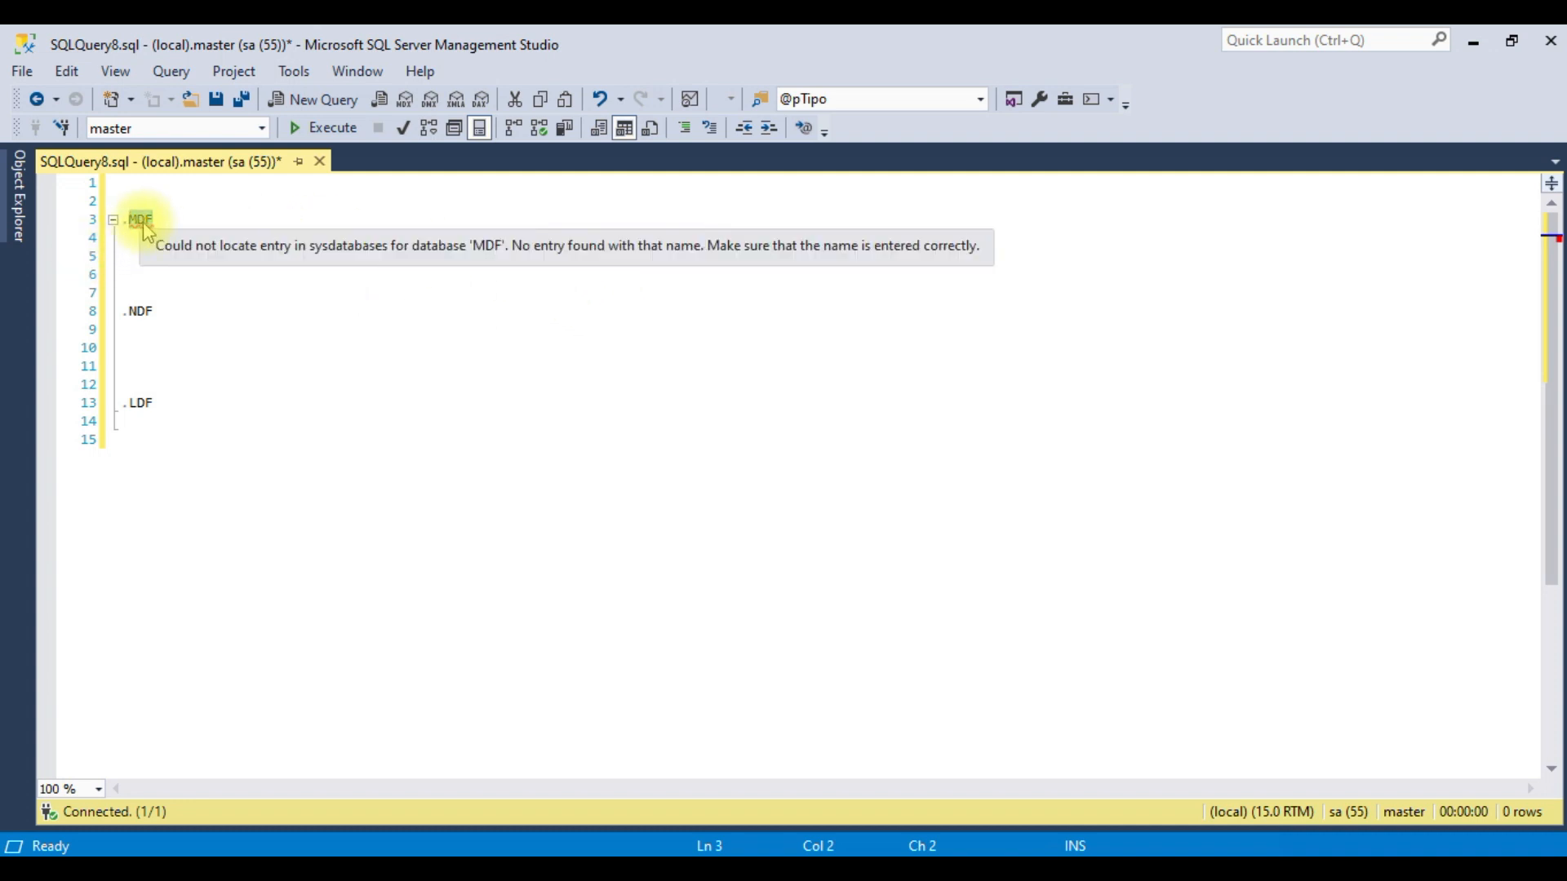
double_click(145, 227)
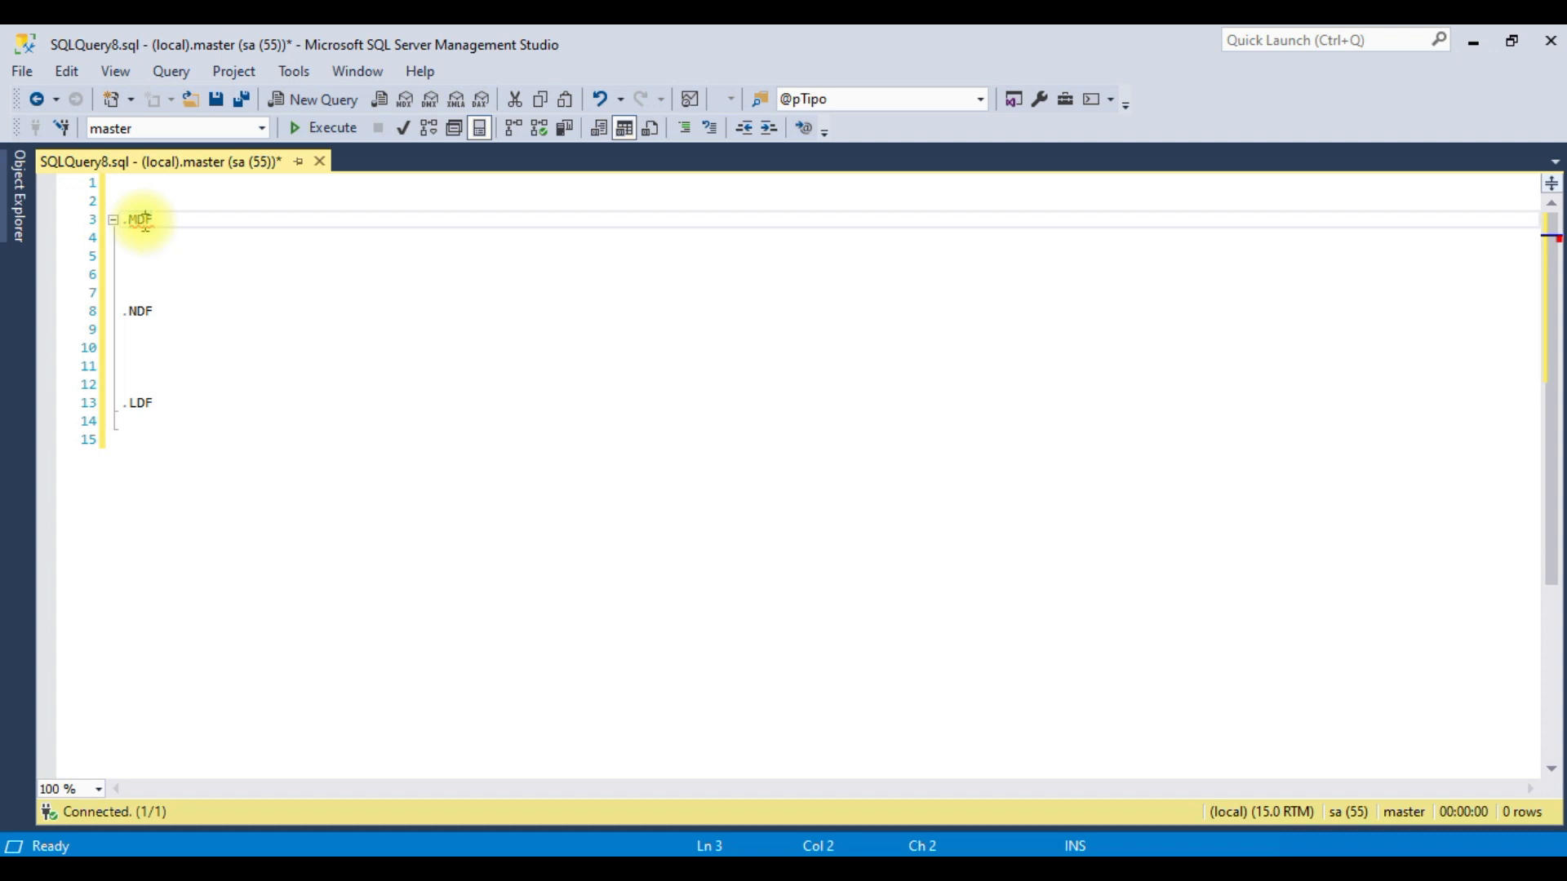
Highlight the .MDF entry together with its neighbouring blank lines, and deselect it again.
click(184, 228)
drag(166, 199, 179, 262)
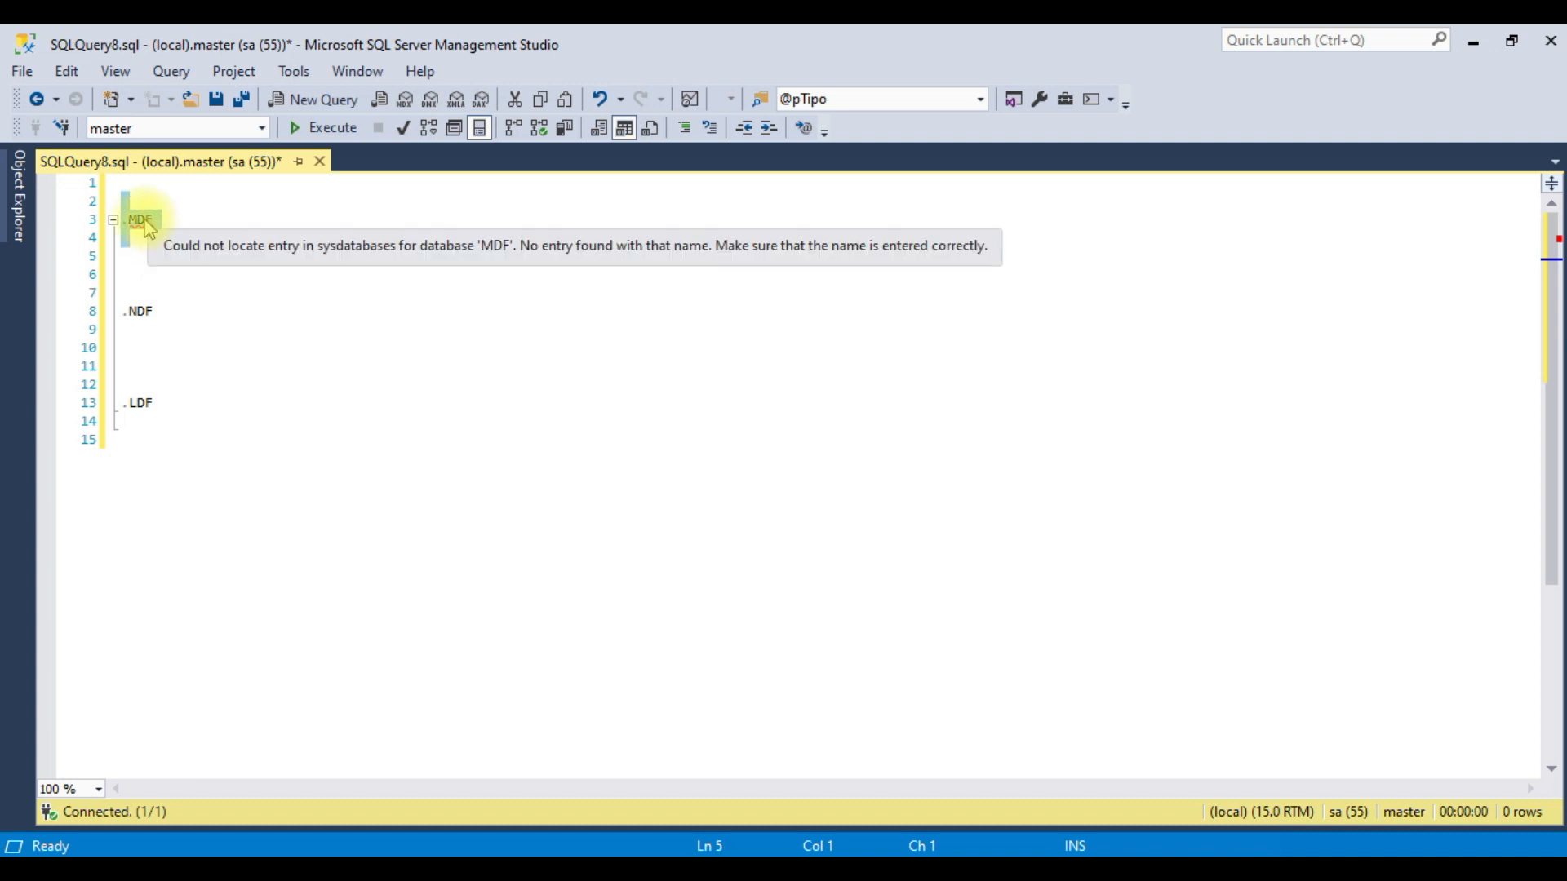
double_click(146, 222)
click(175, 224)
click(174, 263)
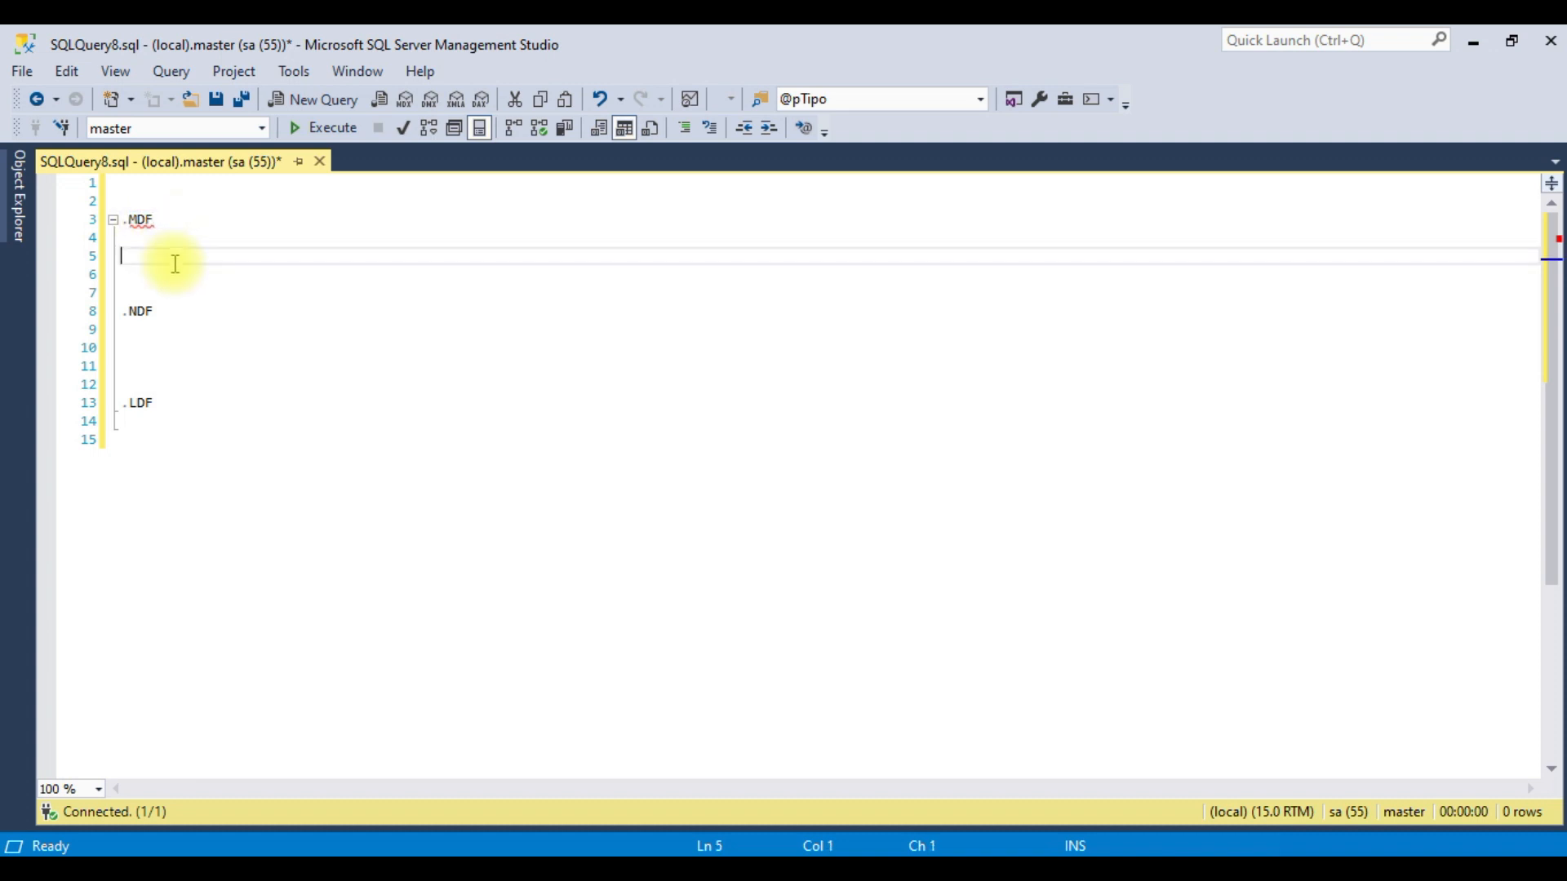
Remove surplus blank lines so that two empty lines separate .MDF from .NDF and .NDF from .LDF.
key(BackSpace)
key(Delete)
click(174, 314)
key(Delete)
key(Delete)
click(167, 275)
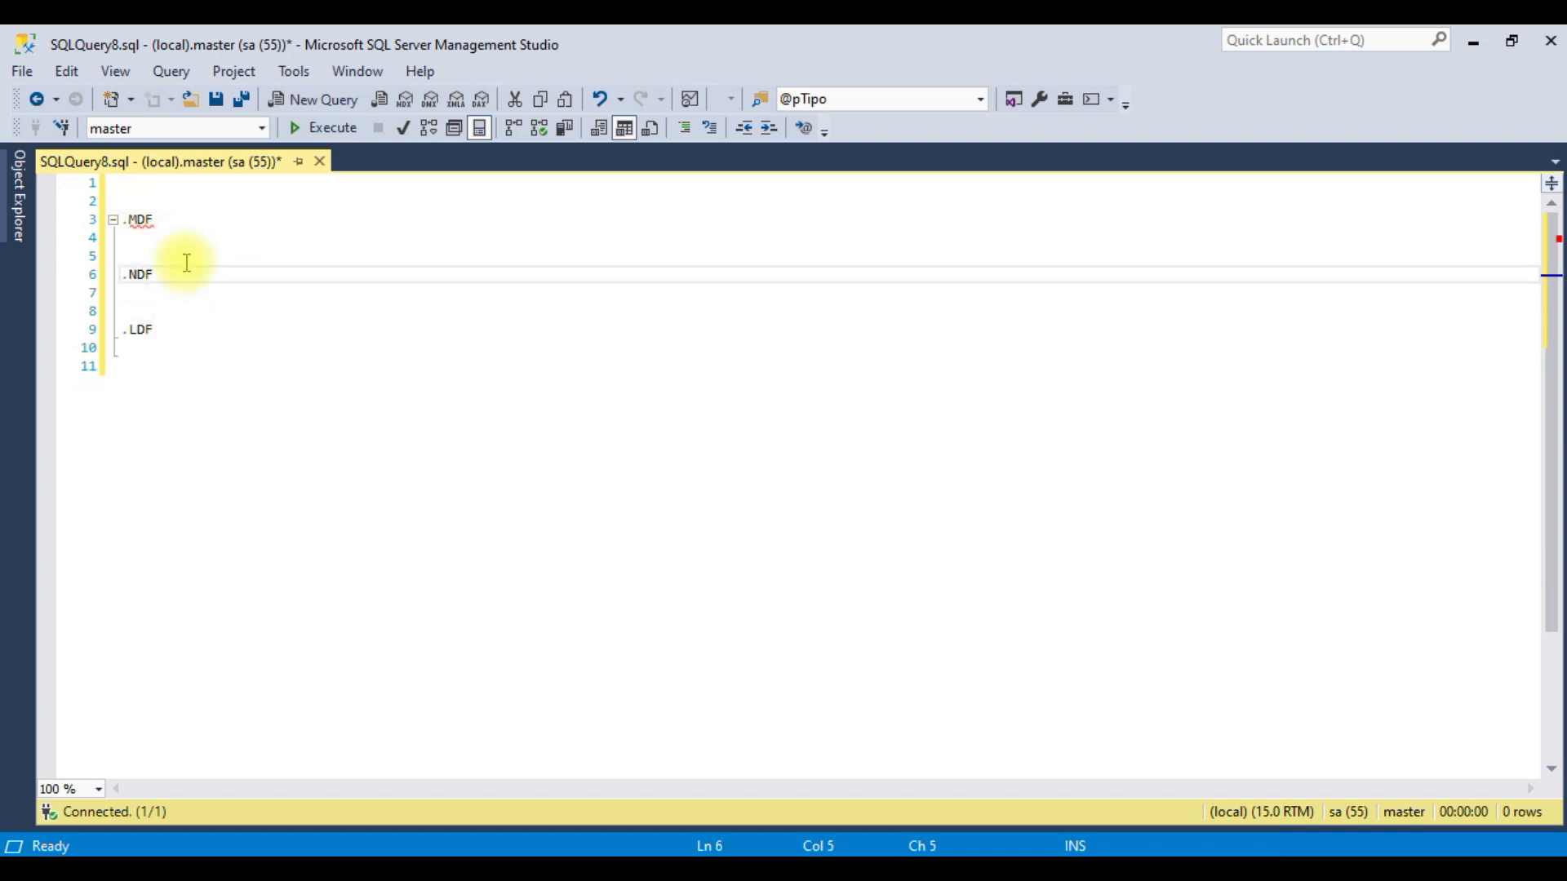
Highlight the .NDF, .LDF and .MDF entries one after another, returning to .NDF.
key(shift+Home)
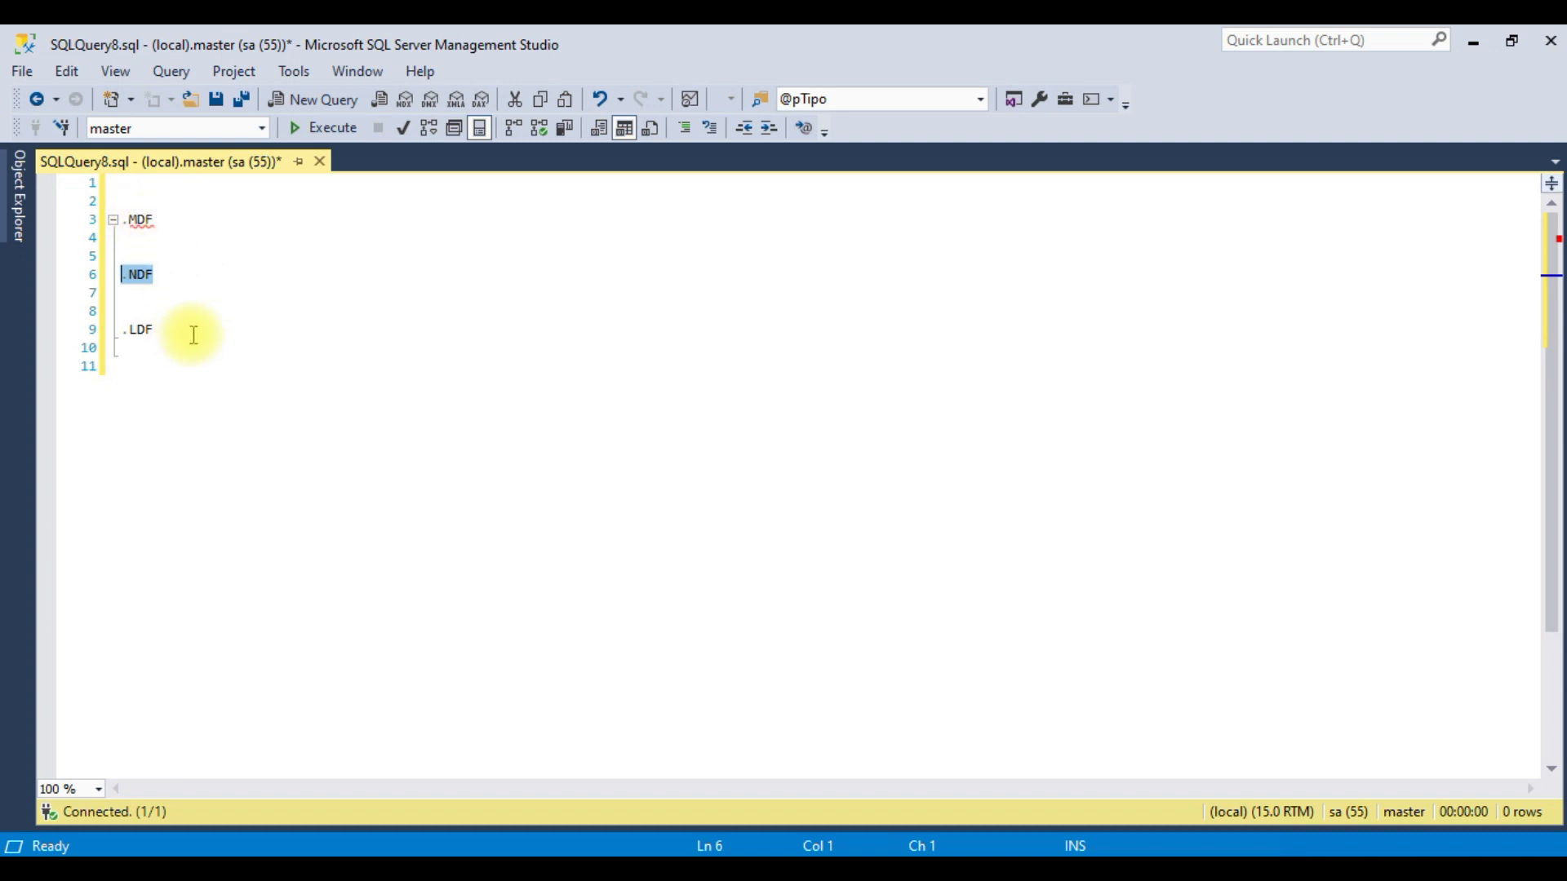
drag(155, 330, 122, 330)
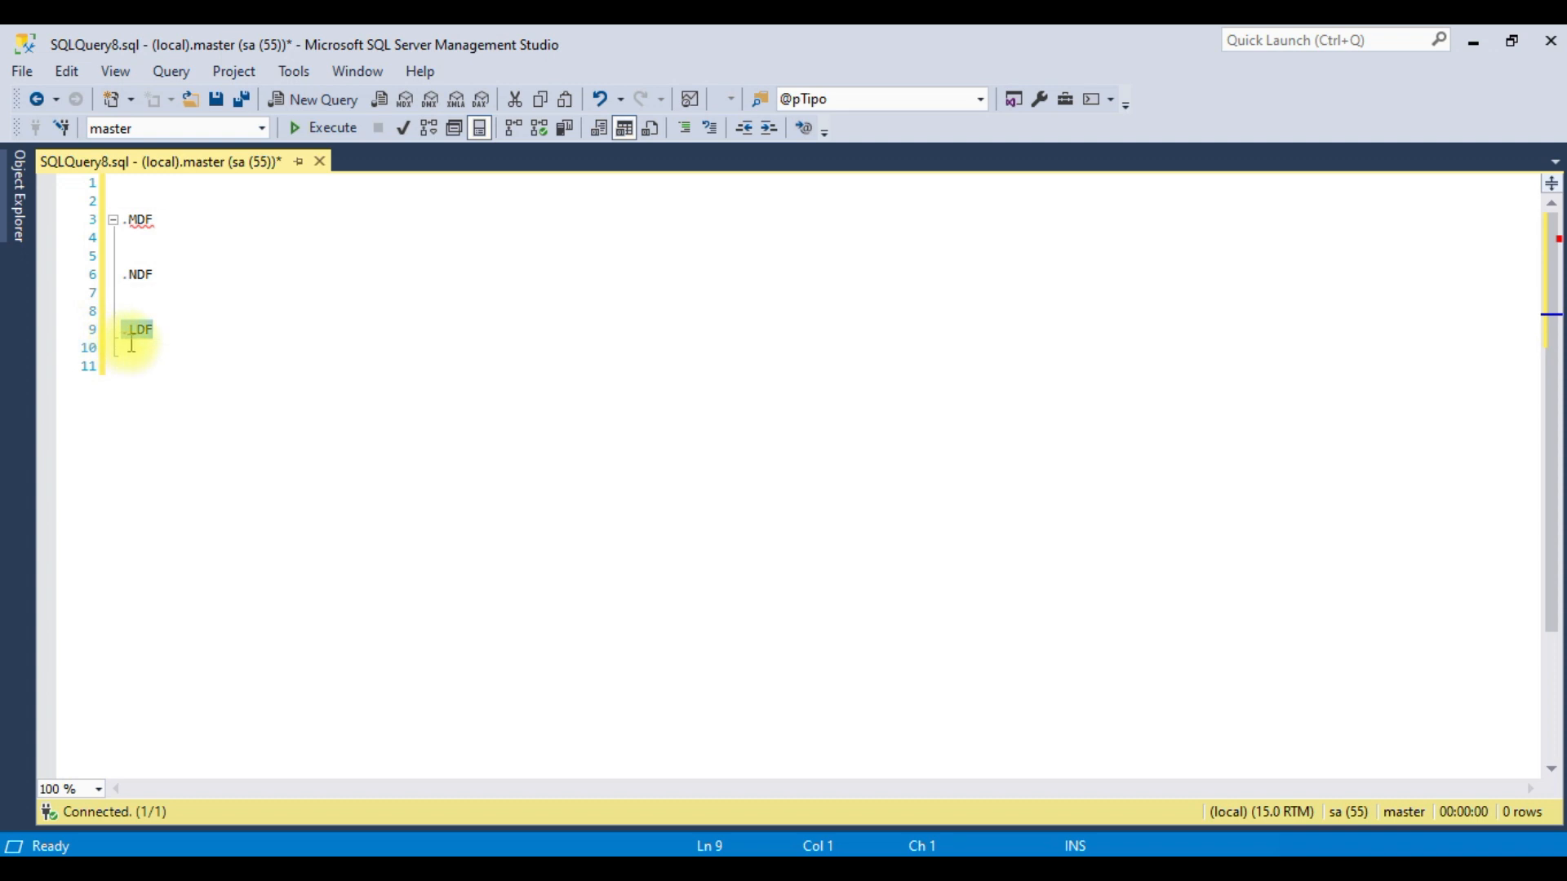
drag(163, 220, 123, 220)
click(213, 330)
click(173, 278)
drag(173, 278, 109, 273)
click(166, 275)
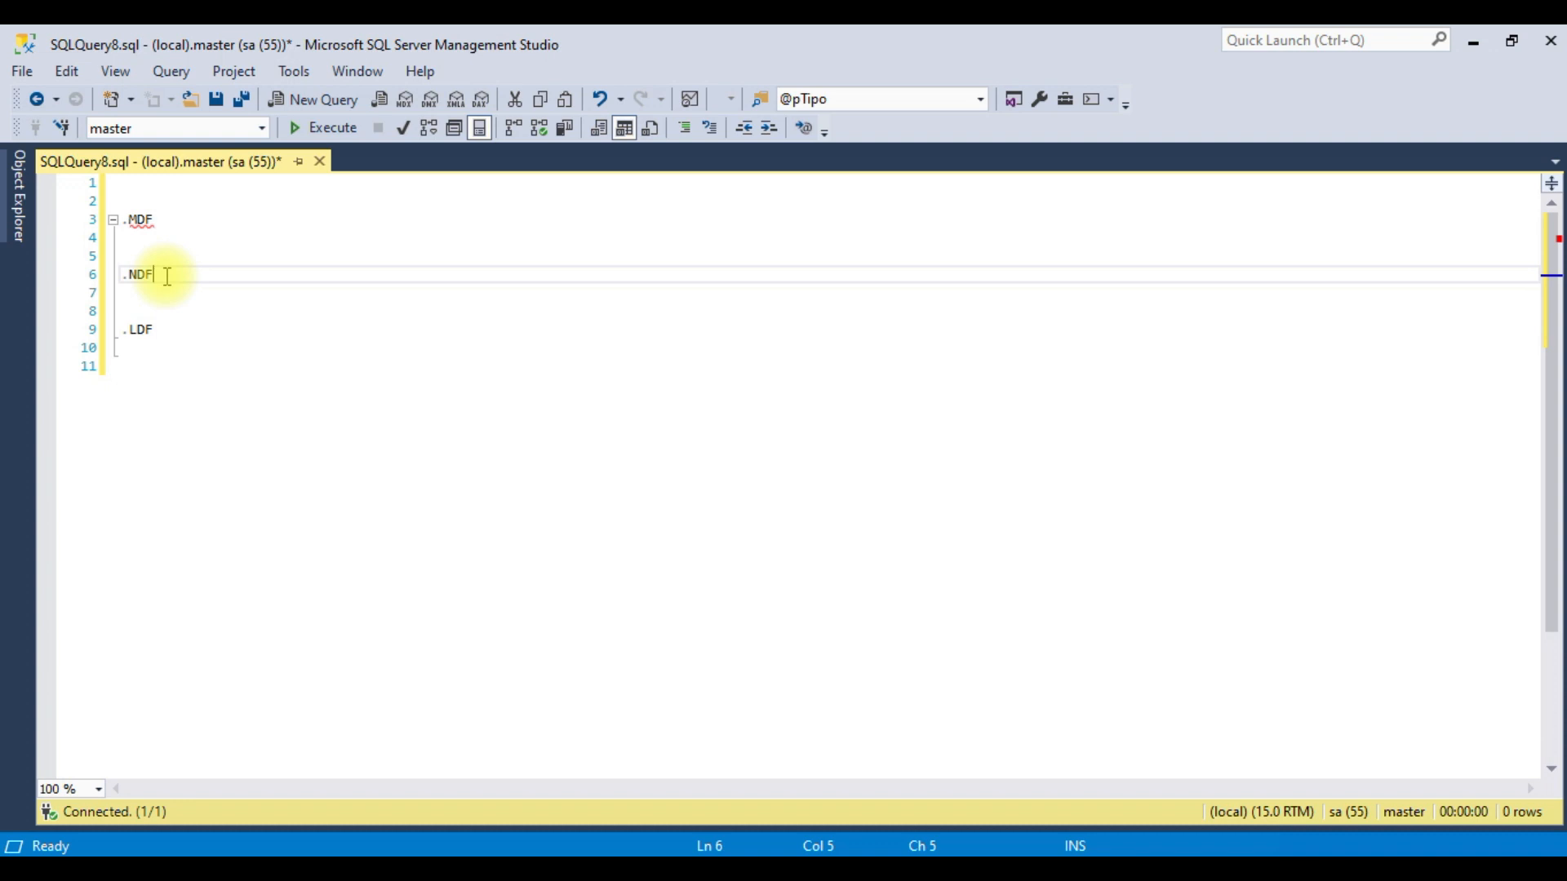
Highlight the MDF extension and the NDF extension in the query text.
double_click(137, 218)
double_click(146, 275)
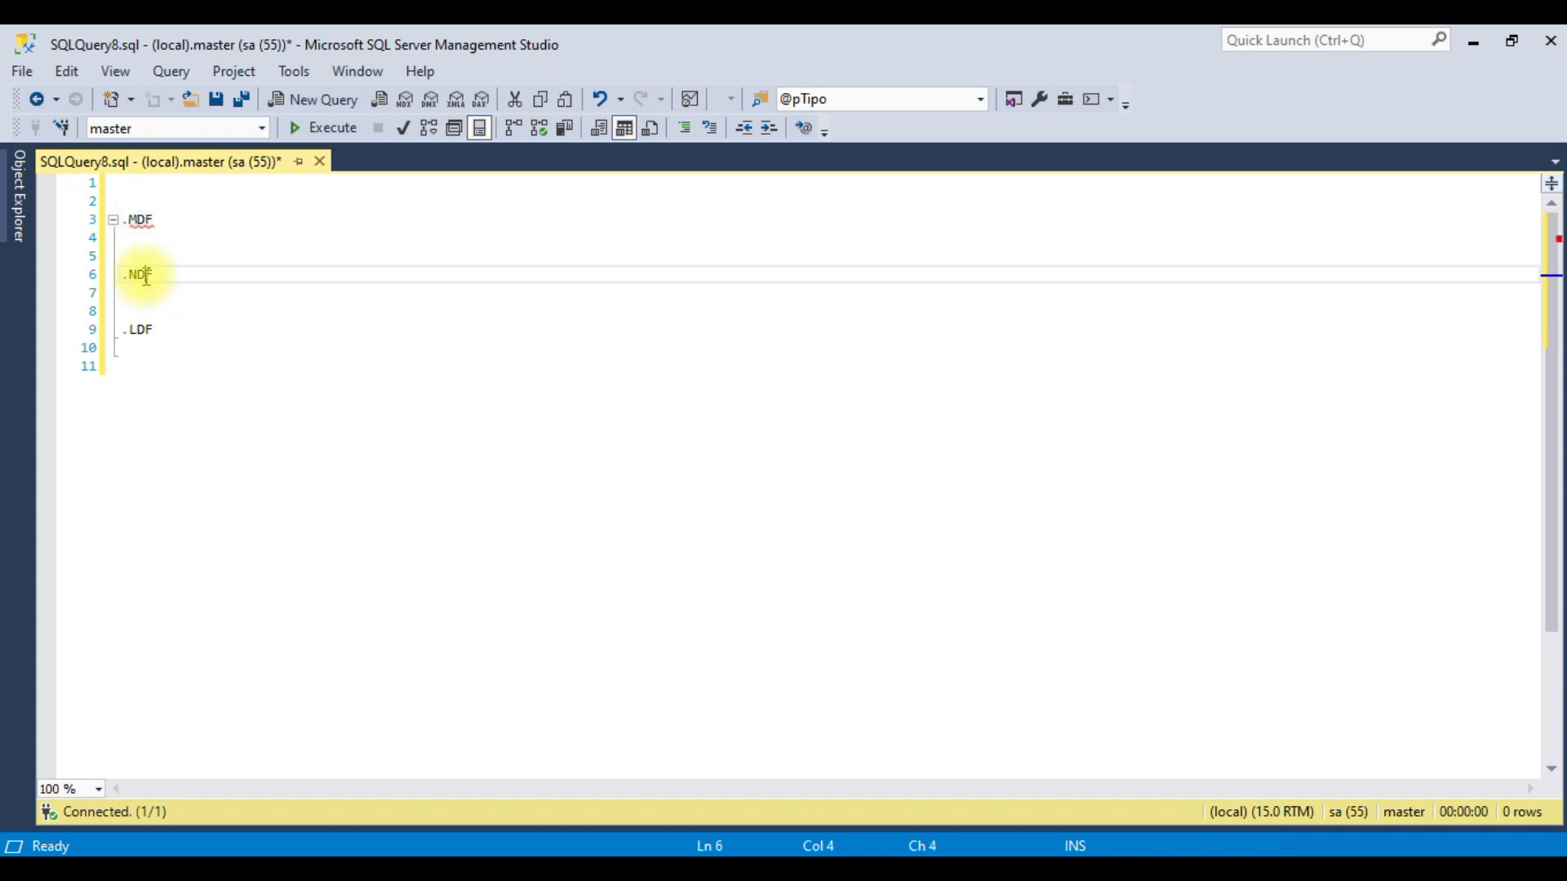
double_click(137, 278)
drag(170, 276, 113, 281)
click(164, 276)
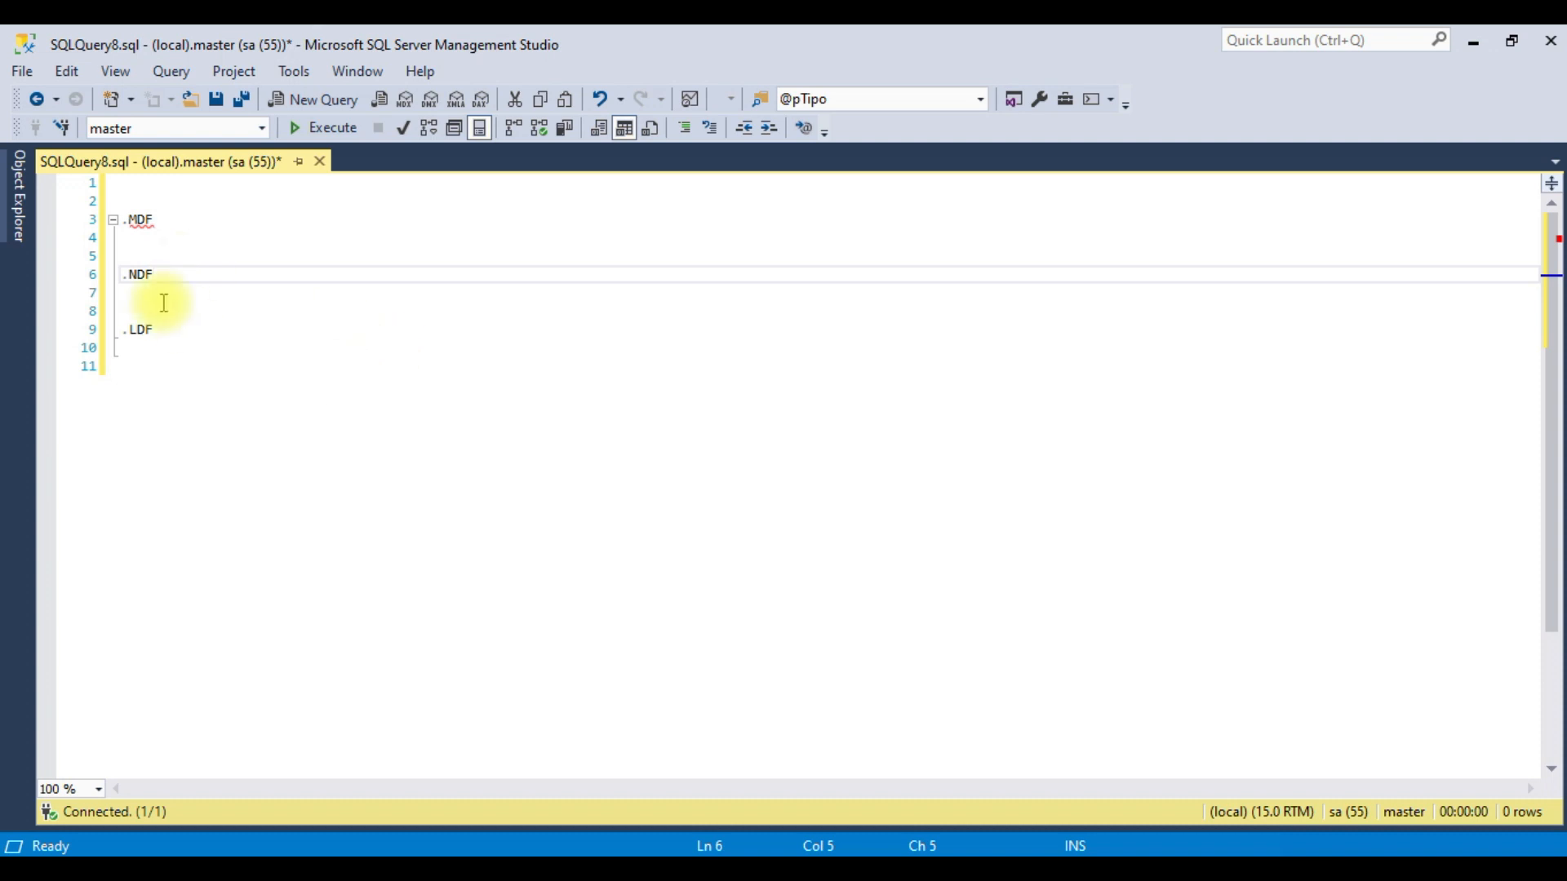
double_click(143, 277)
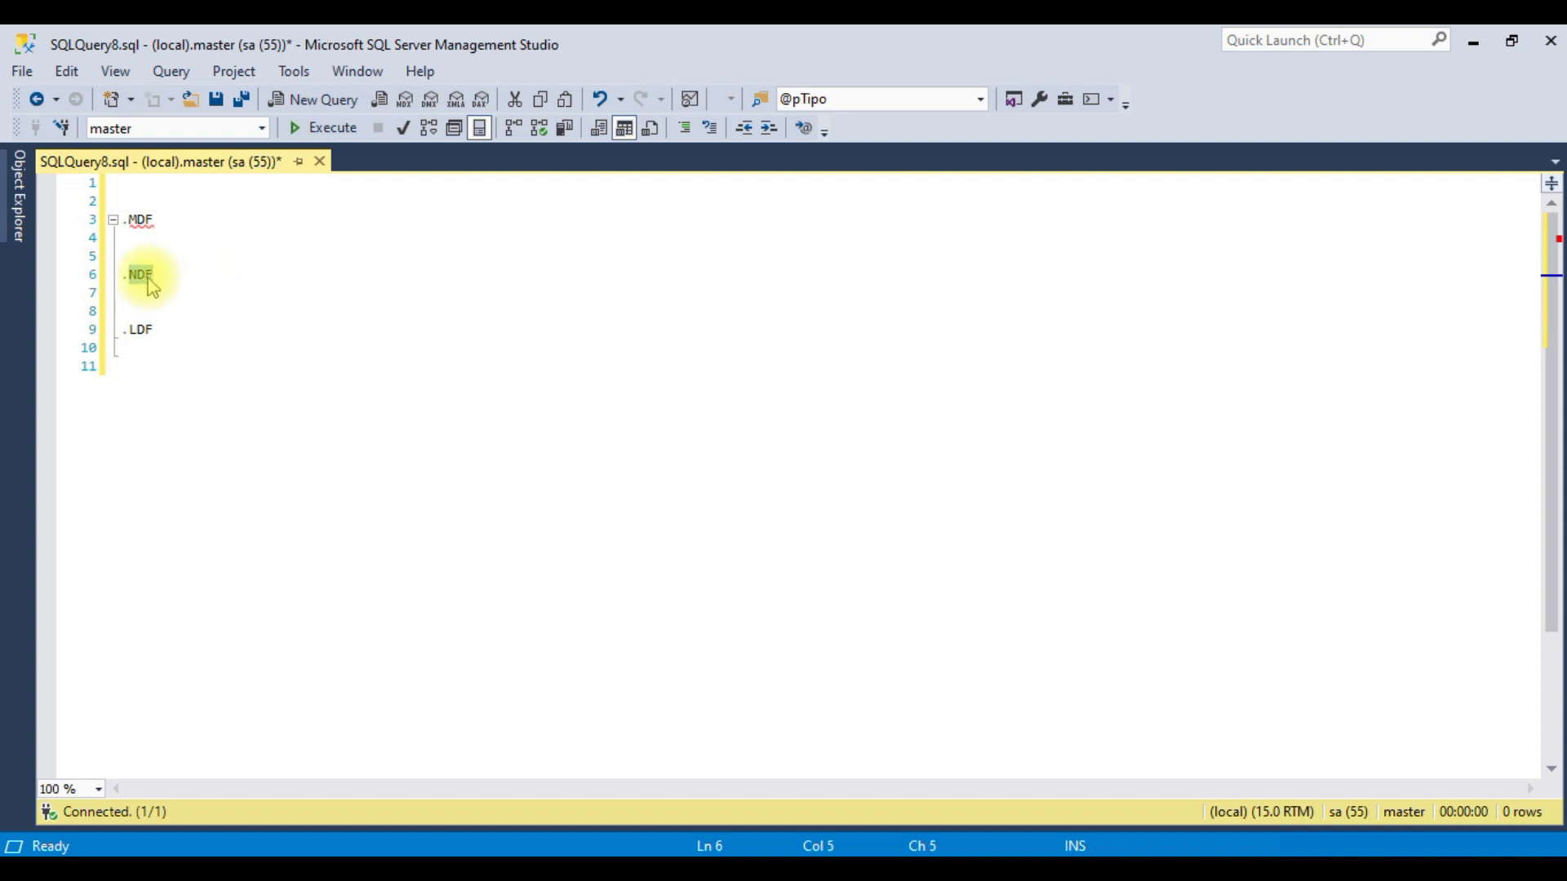
click(213, 292)
Delete the .NDF entry with its surrounding blank lines, leaving one empty line between .MDF and .LDF.
drag(175, 204, 199, 320)
click(199, 323)
drag(164, 243, 182, 308)
key(Delete)
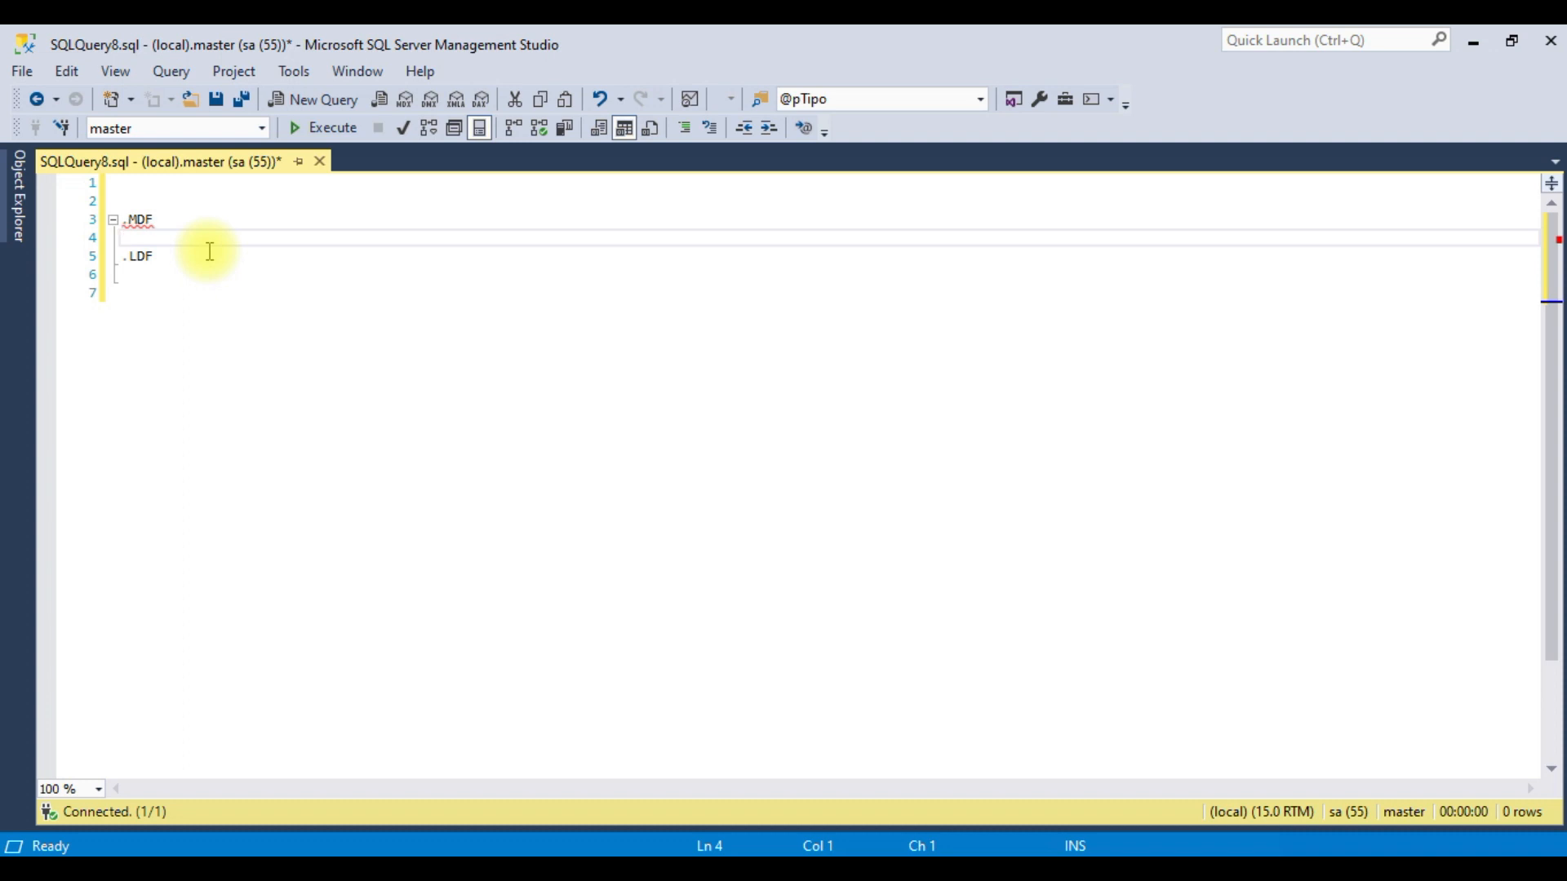
click(202, 258)
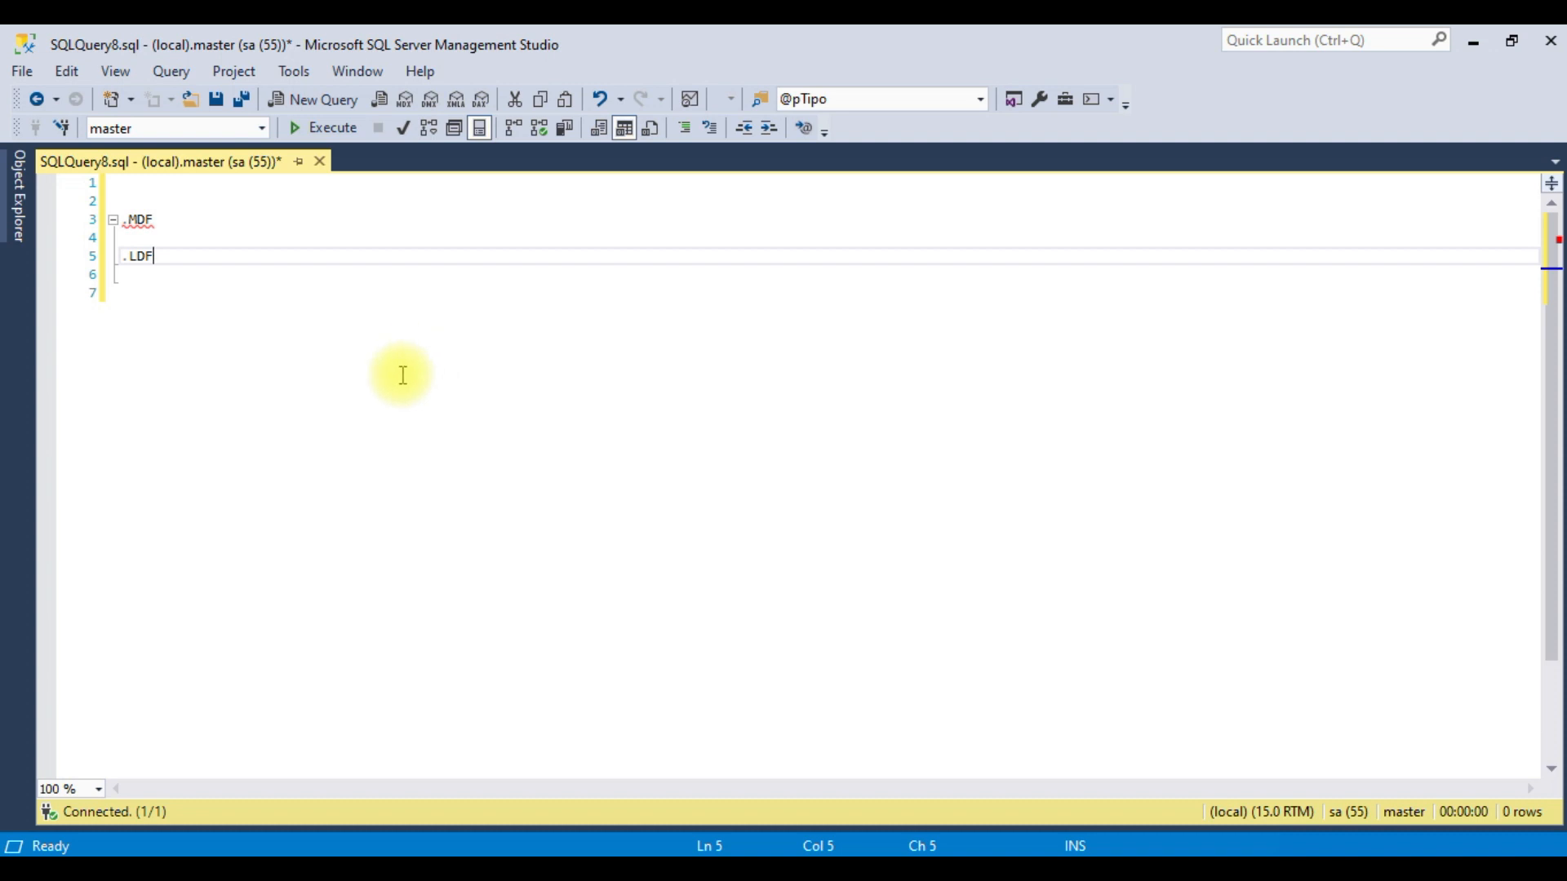
Insert two more blank lines between .MDF and .LDF.
click(169, 243)
key(Return)
key(Return)
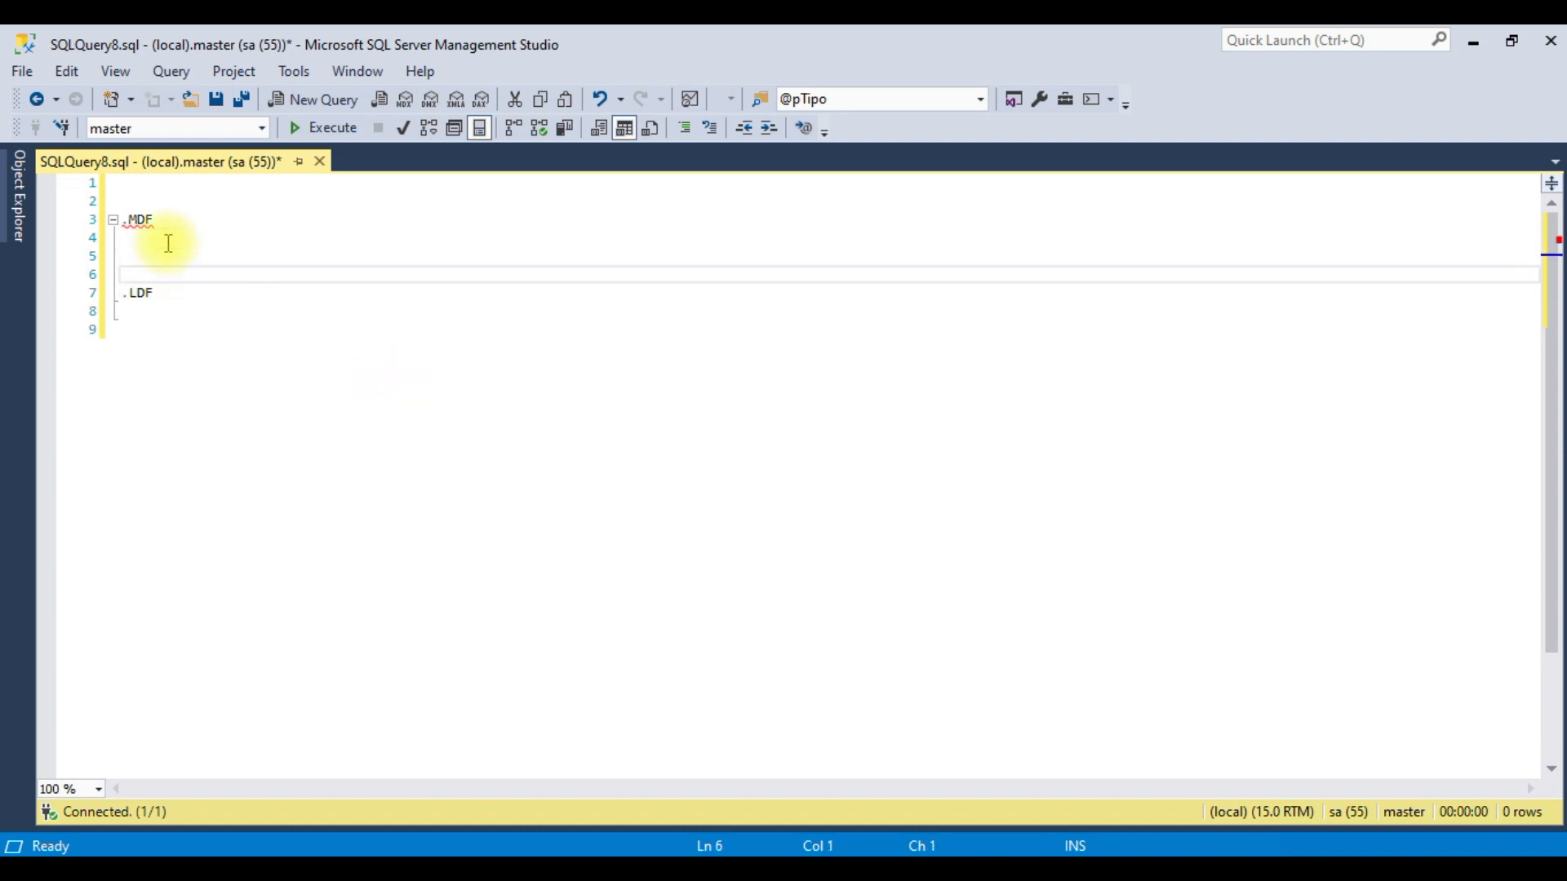
click(212, 296)
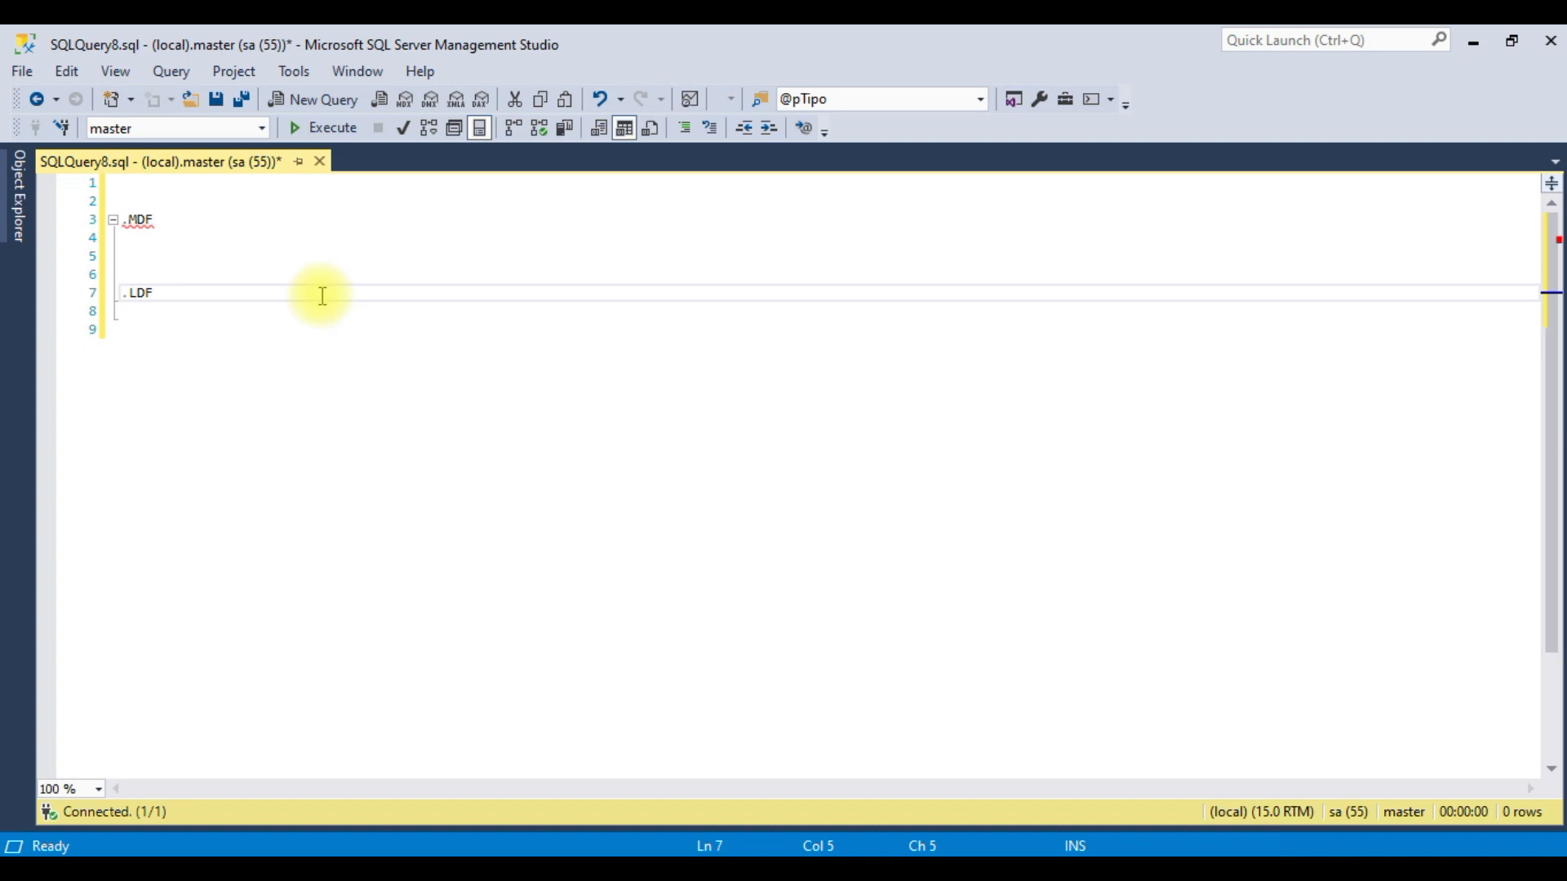
click(156, 273)
click(143, 250)
Append "....!" after .LDF, copy it, and remove it from that line.
click(245, 292)
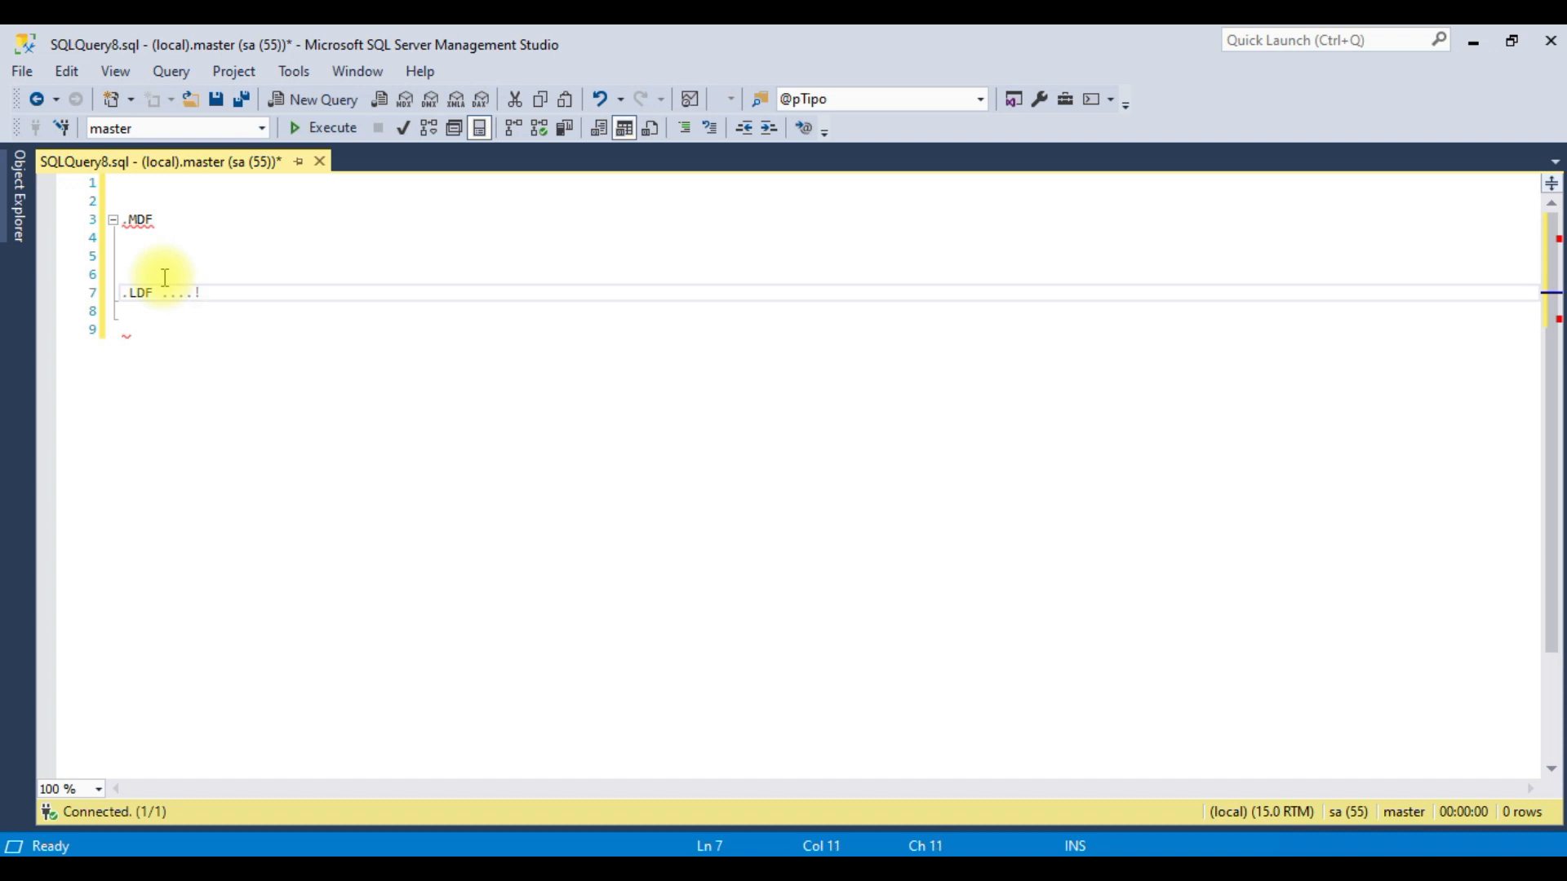
mouse_move(204, 297)
drag(163, 299, 212, 298)
key(ctrl+c)
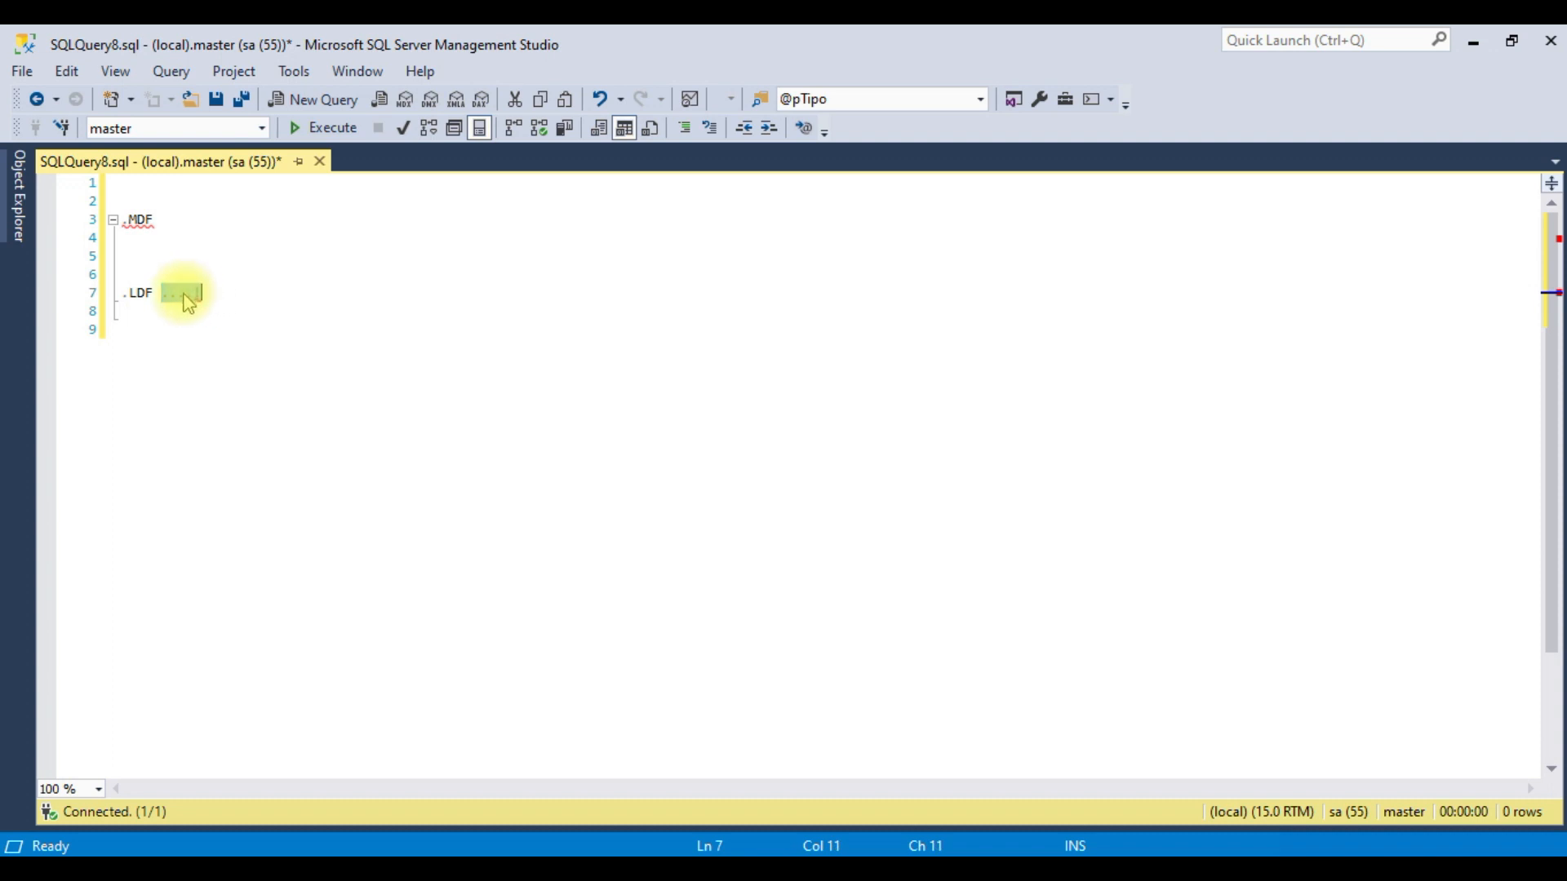
key(BackSpace)
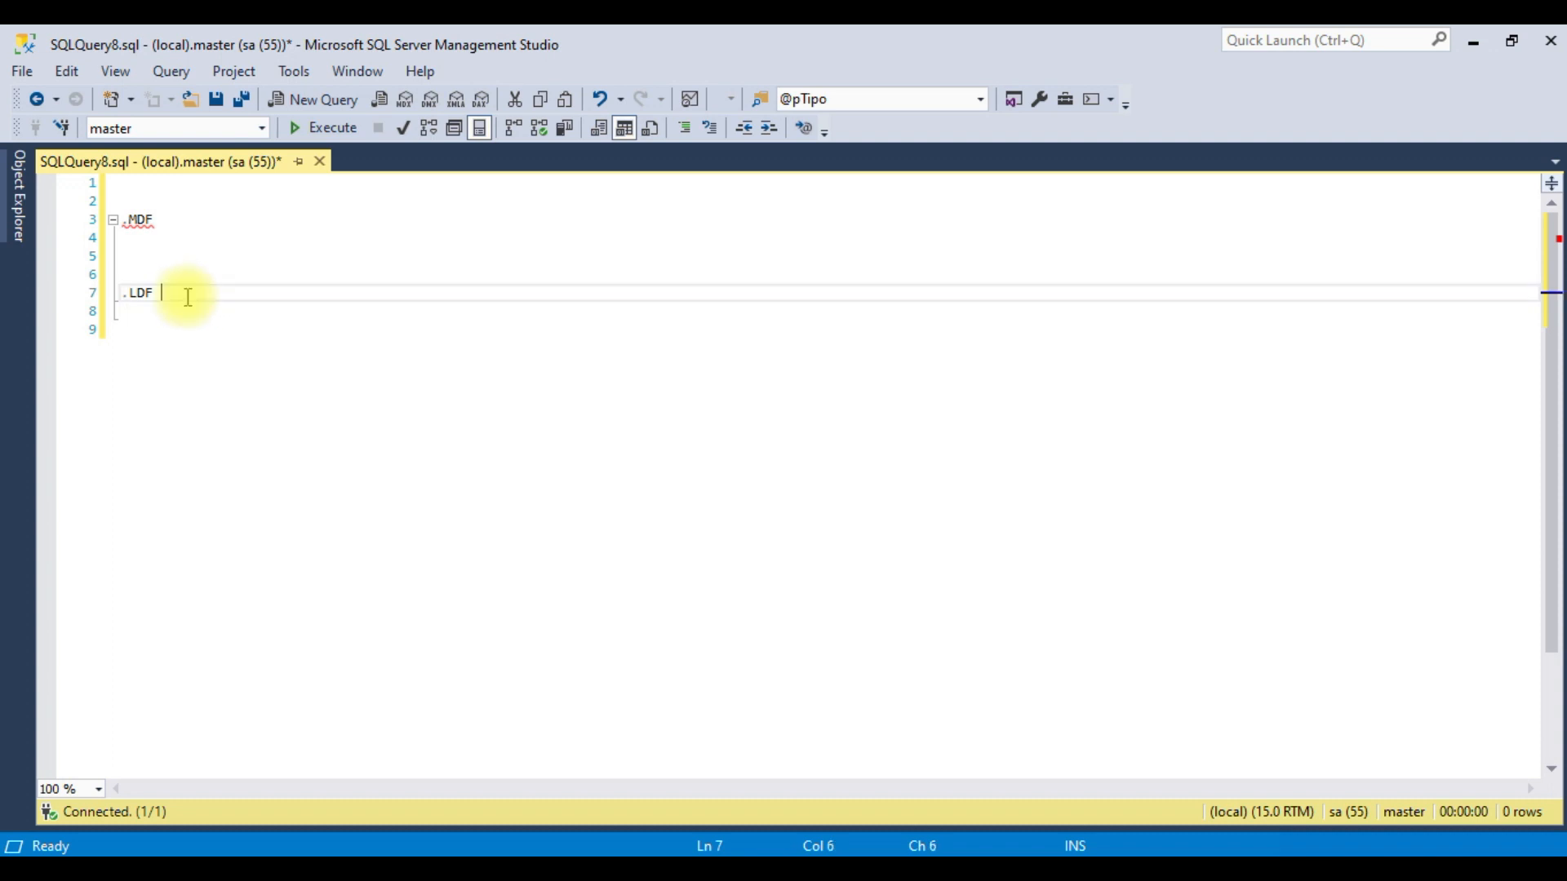
Paste the copied "....!" after both .MDF and .LDF.
click(187, 220)
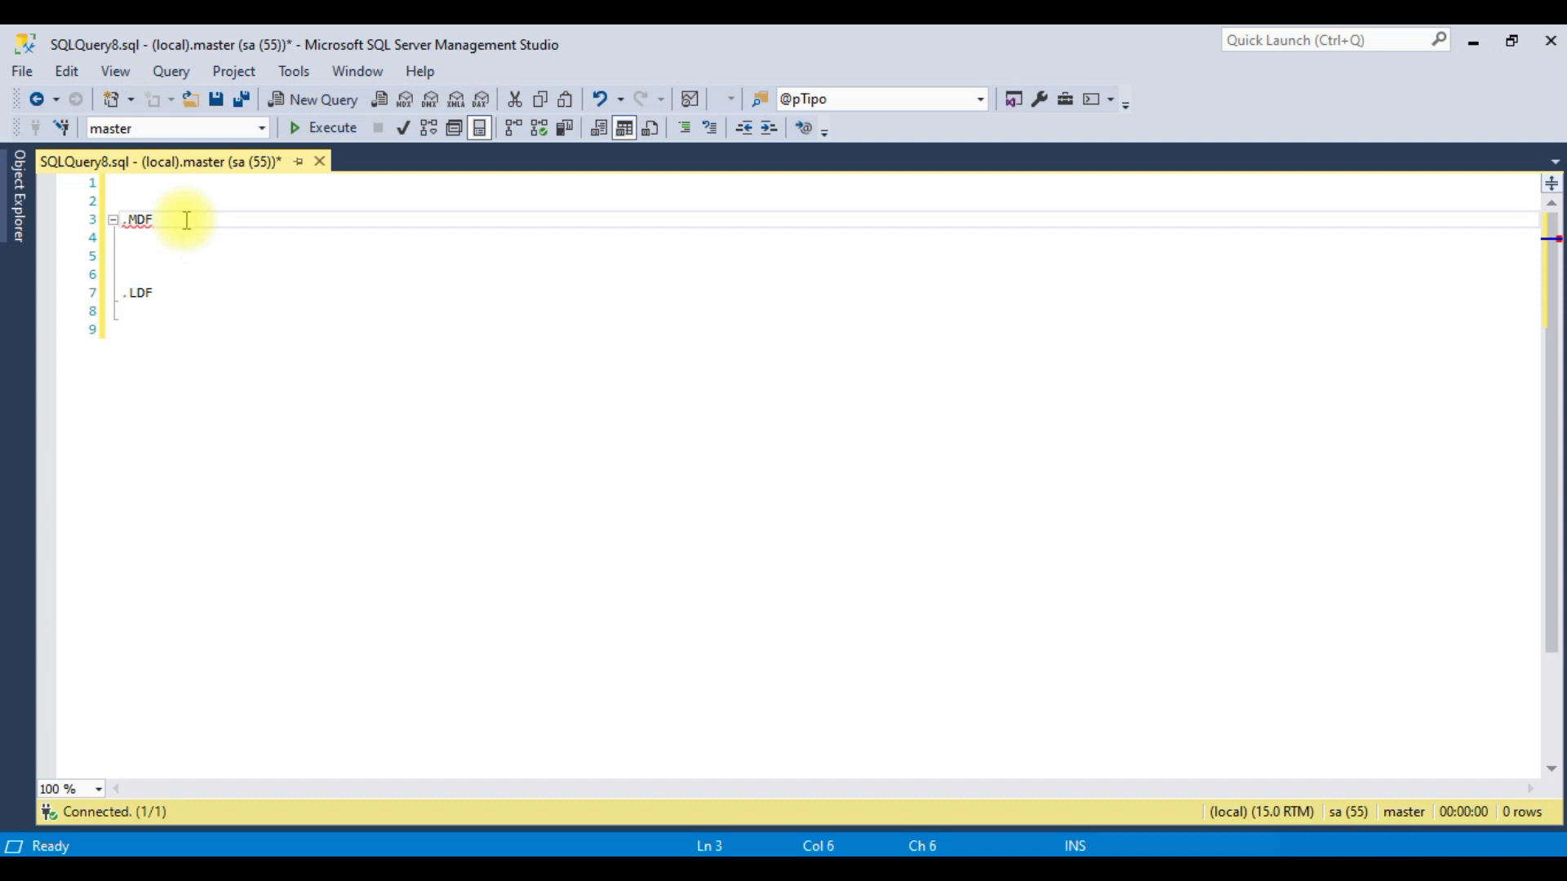
key(ctrl+v)
click(200, 283)
click(199, 290)
key(ctrl+v)
click(185, 294)
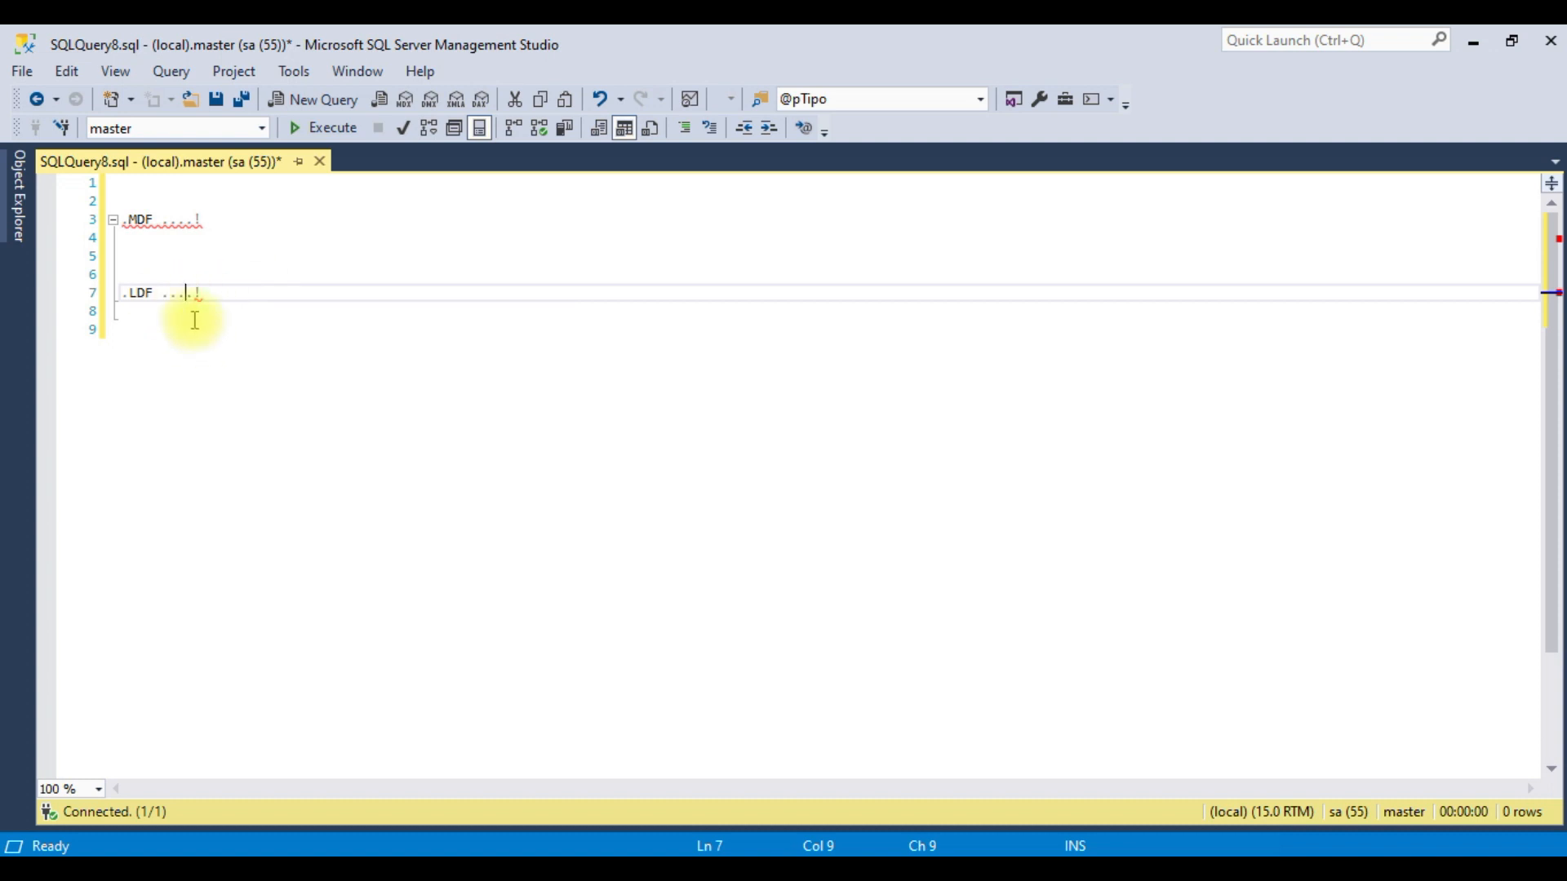
Highlight the LDF extension and the MDF extension.
double_click(131, 295)
click(139, 216)
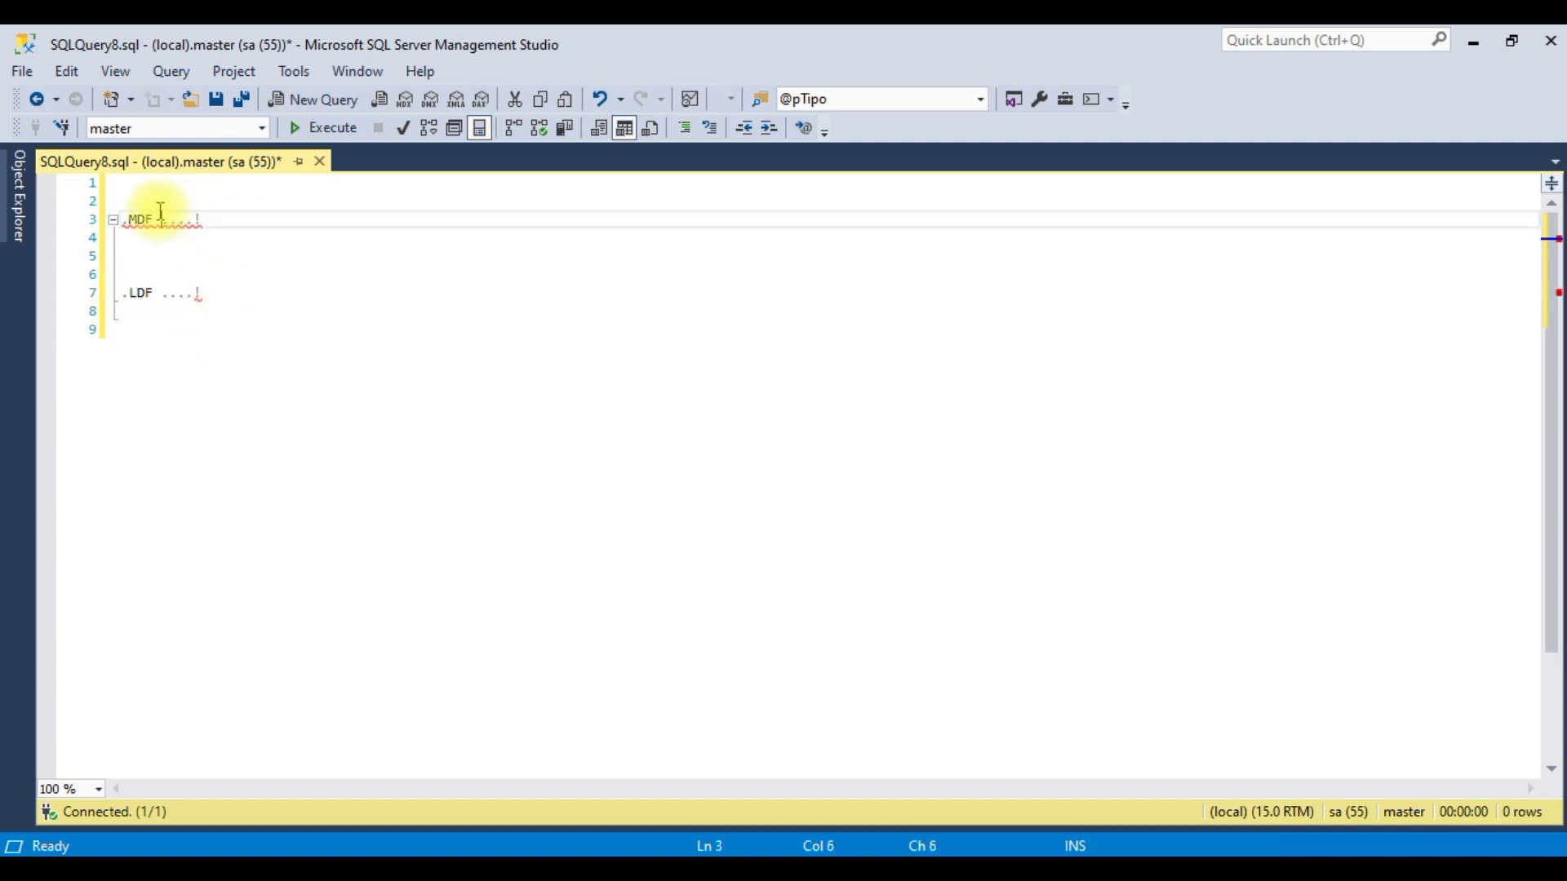
double_click(139, 216)
Append ".....!" to the .LDF line, move it to the end of the .MDF line, and undo the move.
click(207, 290)
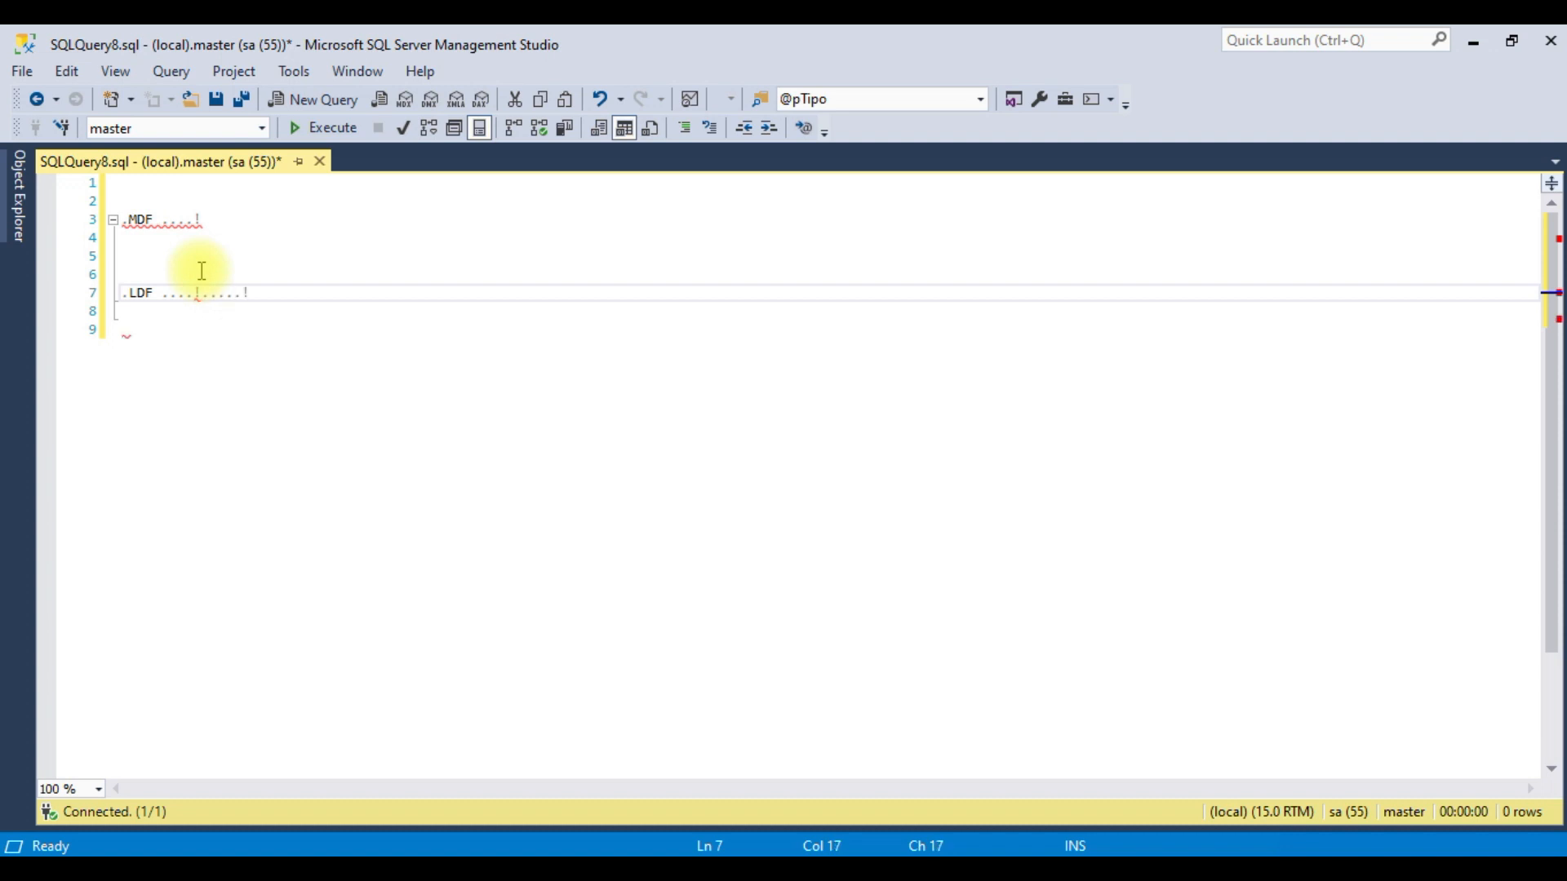
double_click(235, 295)
drag(196, 291, 249, 227)
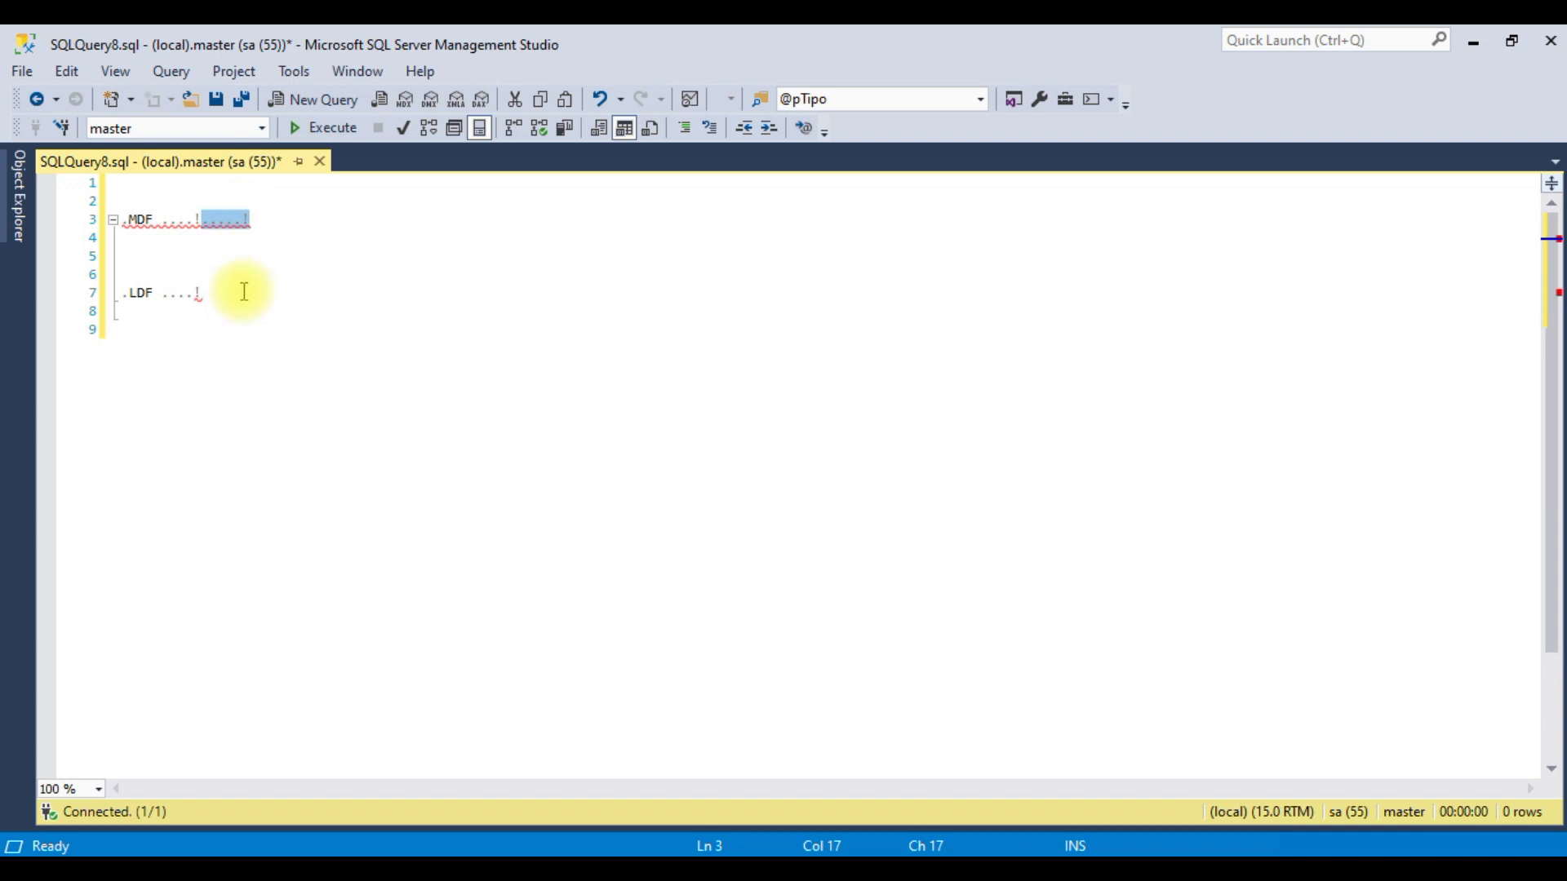
key(ctrl+z)
Delete the dots and exclamation marks after .LDF and .MDF.
drag(162, 296, 287, 297)
click(326, 298)
click(316, 305)
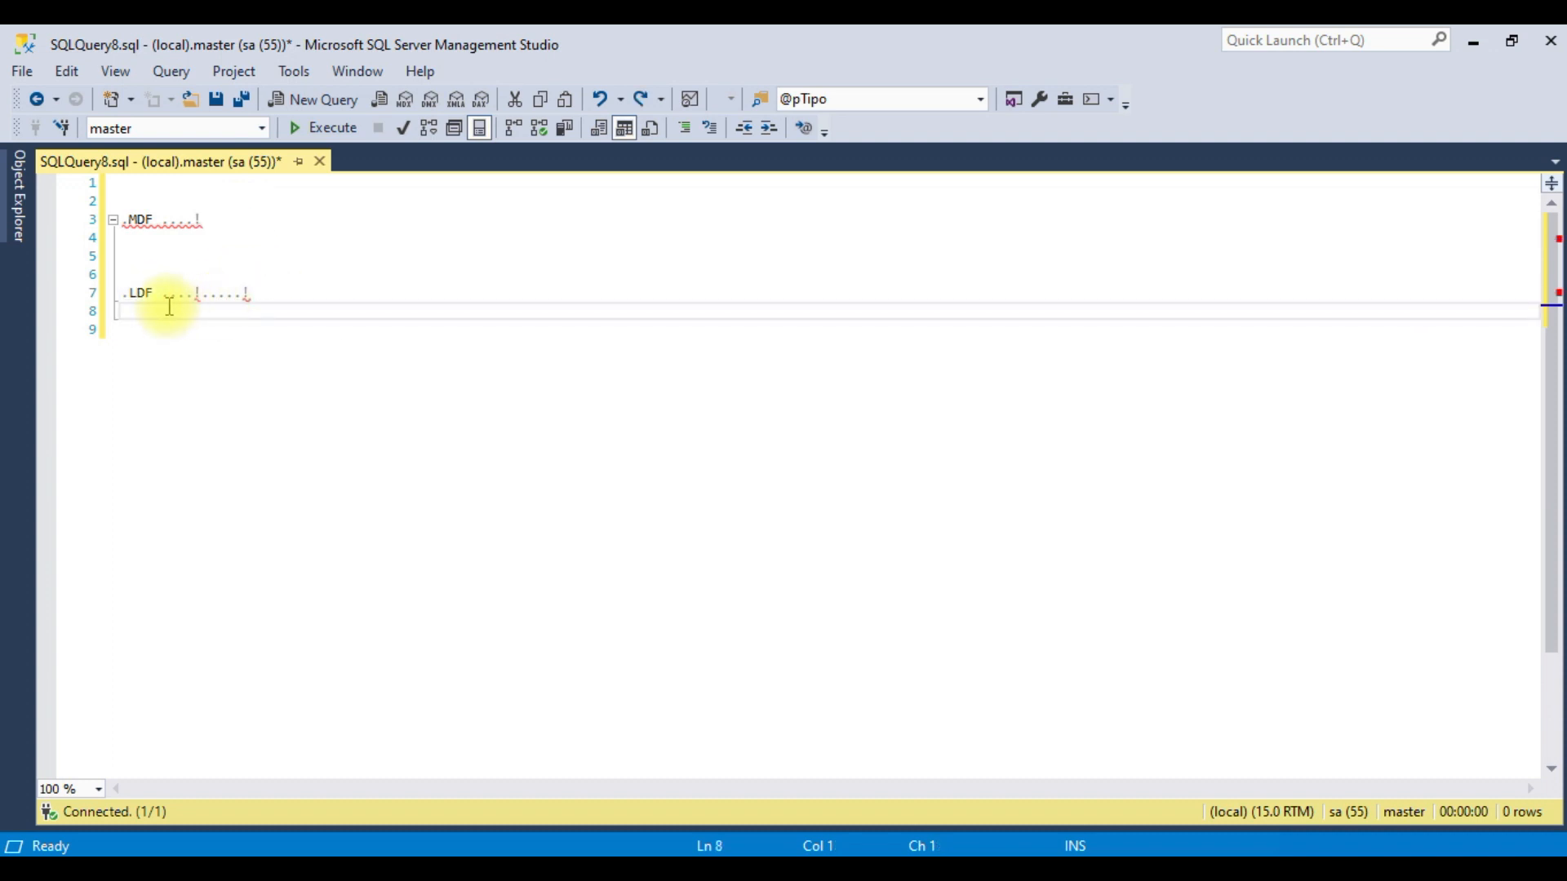
drag(169, 307, 165, 298)
click(164, 296)
drag(320, 290, 169, 293)
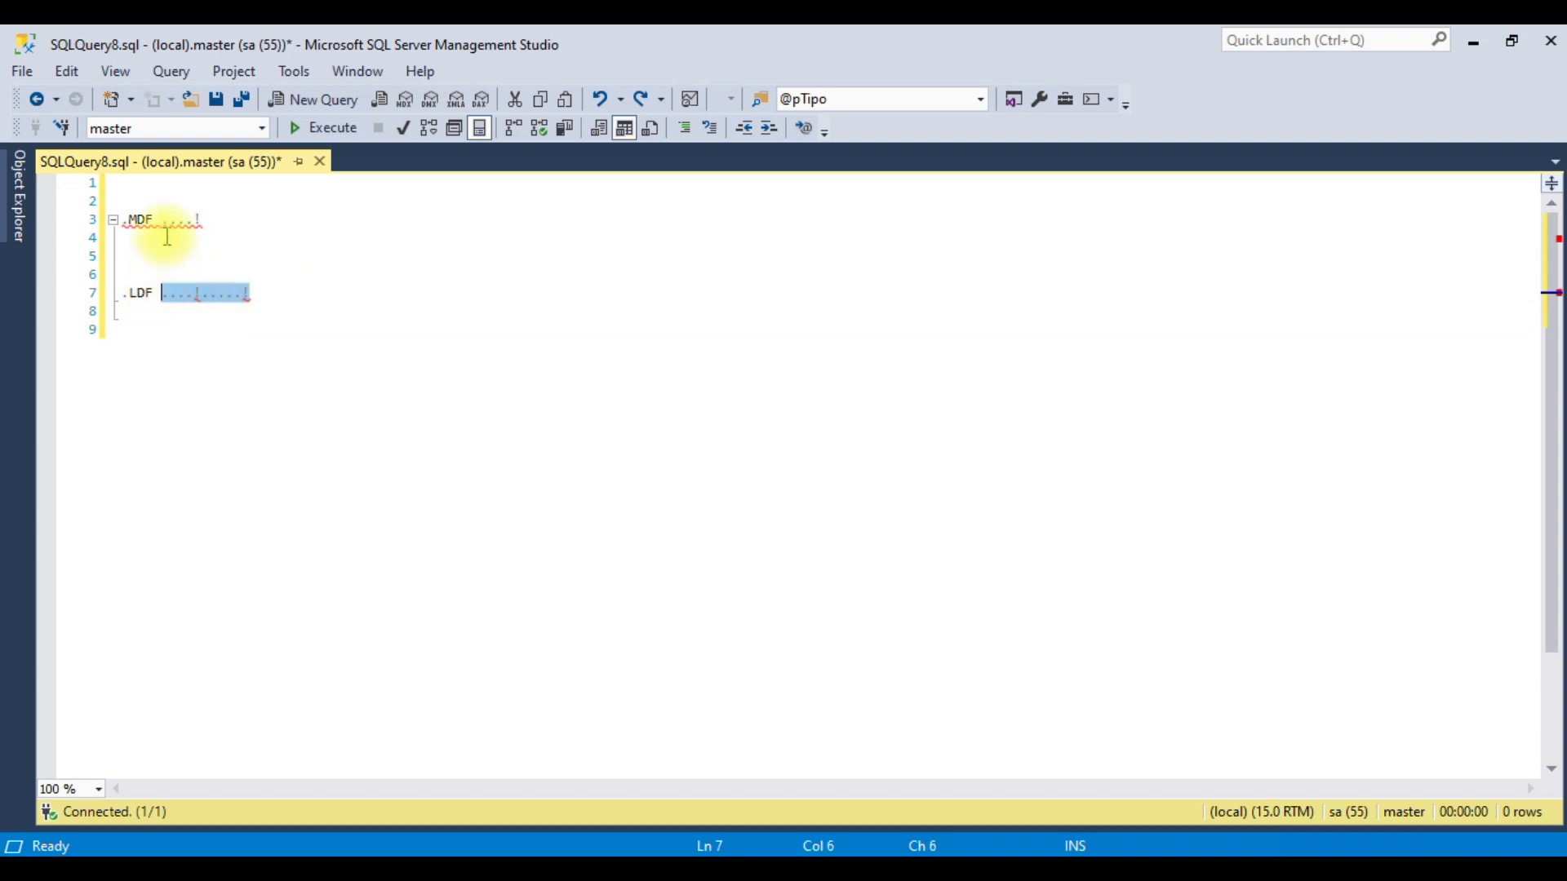
key(Delete)
drag(164, 217, 262, 237)
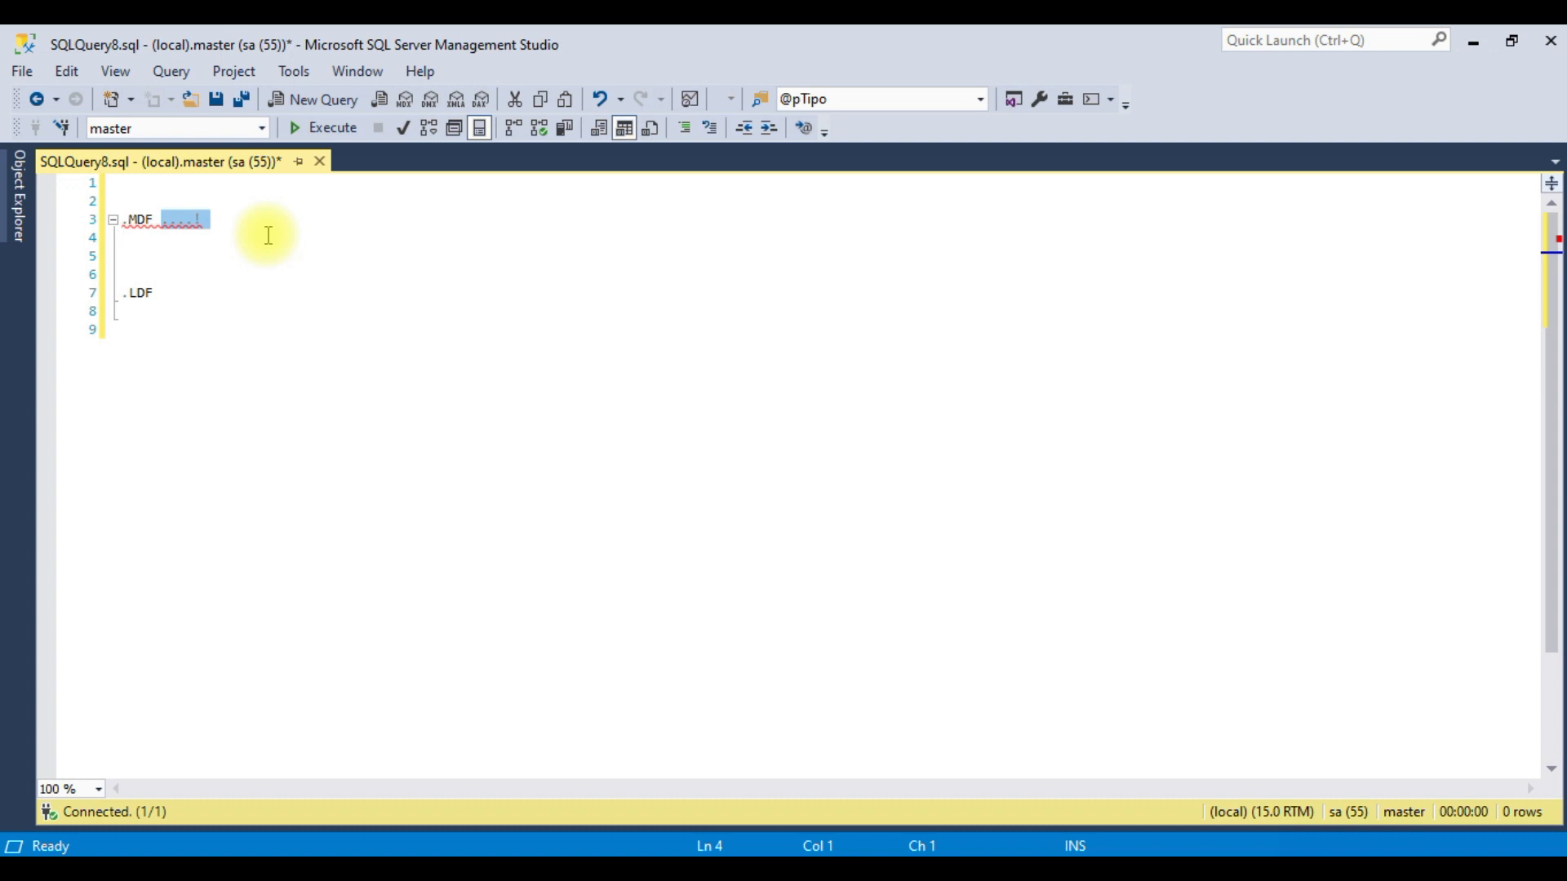
key(Delete)
Clear the remaining .MDF and .LDF text and add blank lines down to line 6.
drag(193, 211, 262, 315)
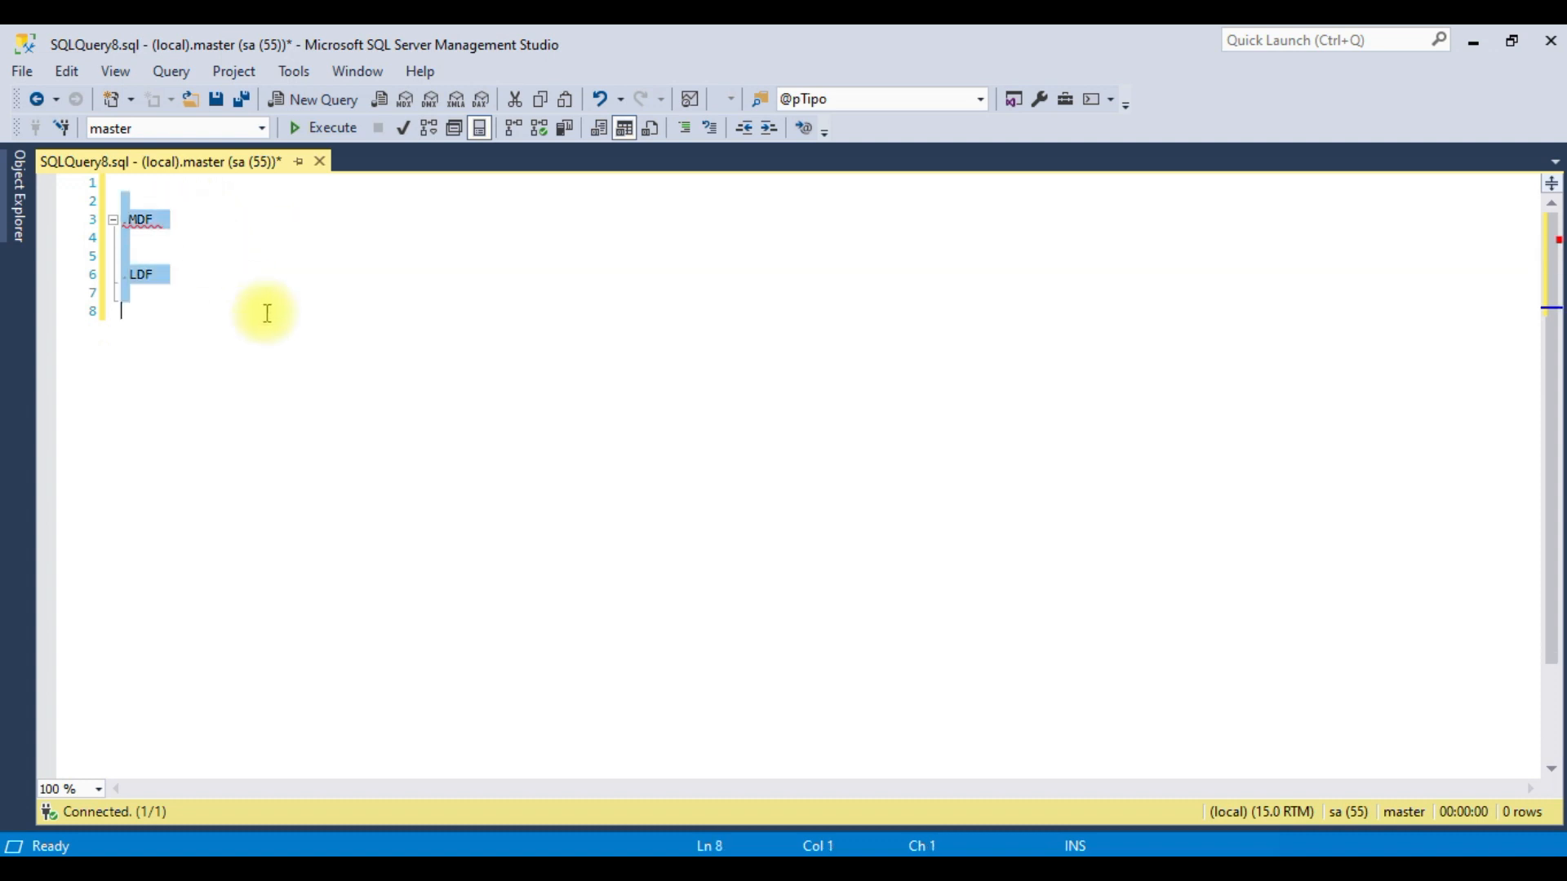
key(Delete)
key(Return)
key(Return)
key(Return)
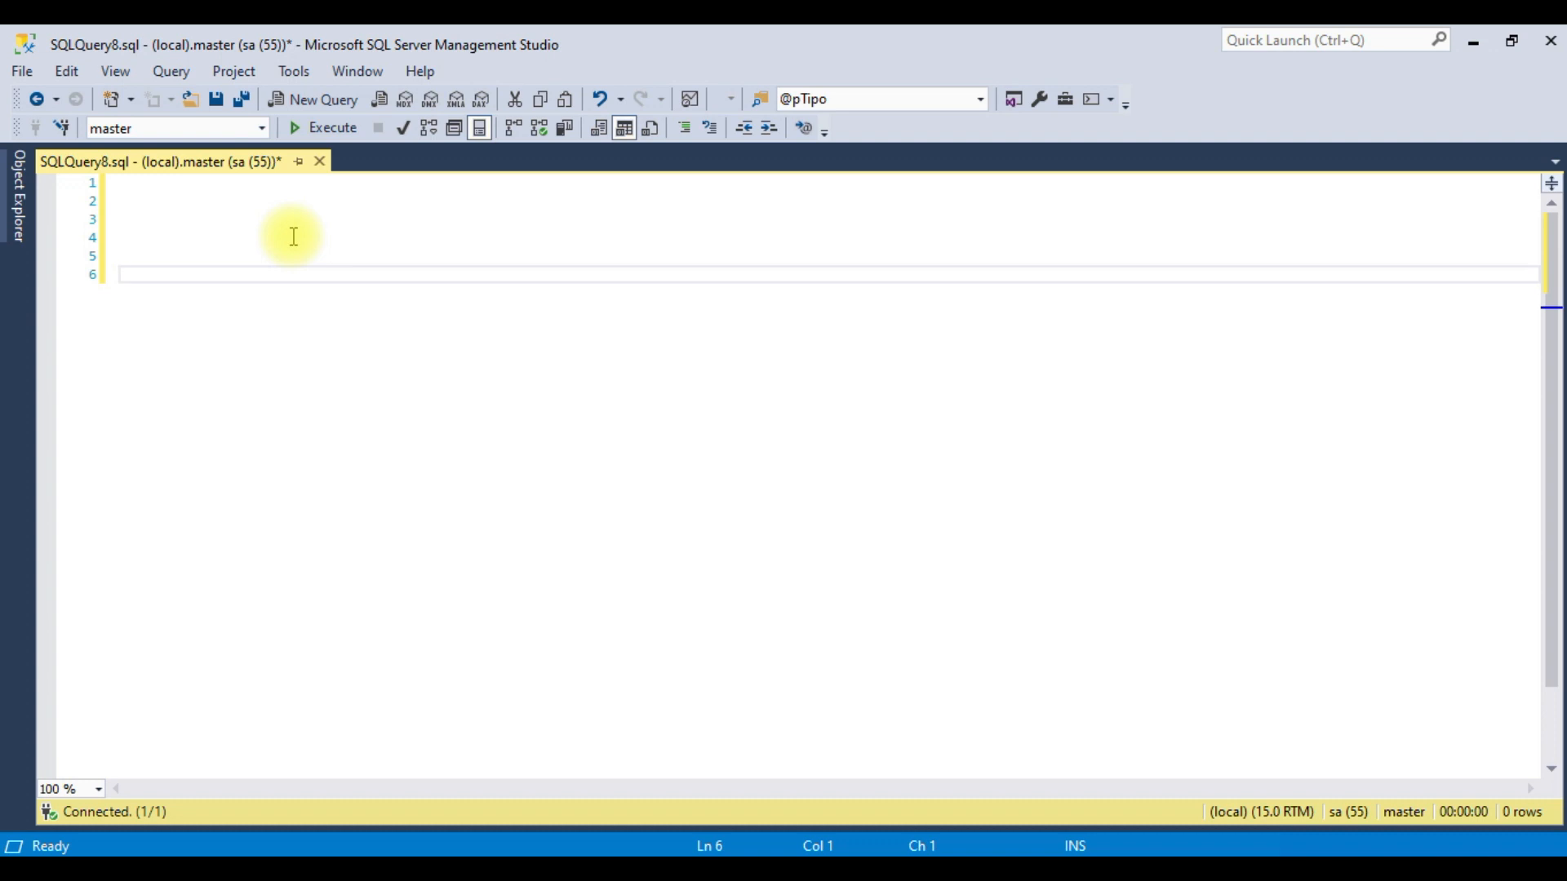
Write "create database aprendendosqlserver" on line 6 and execute that statement.
text(reate datas)
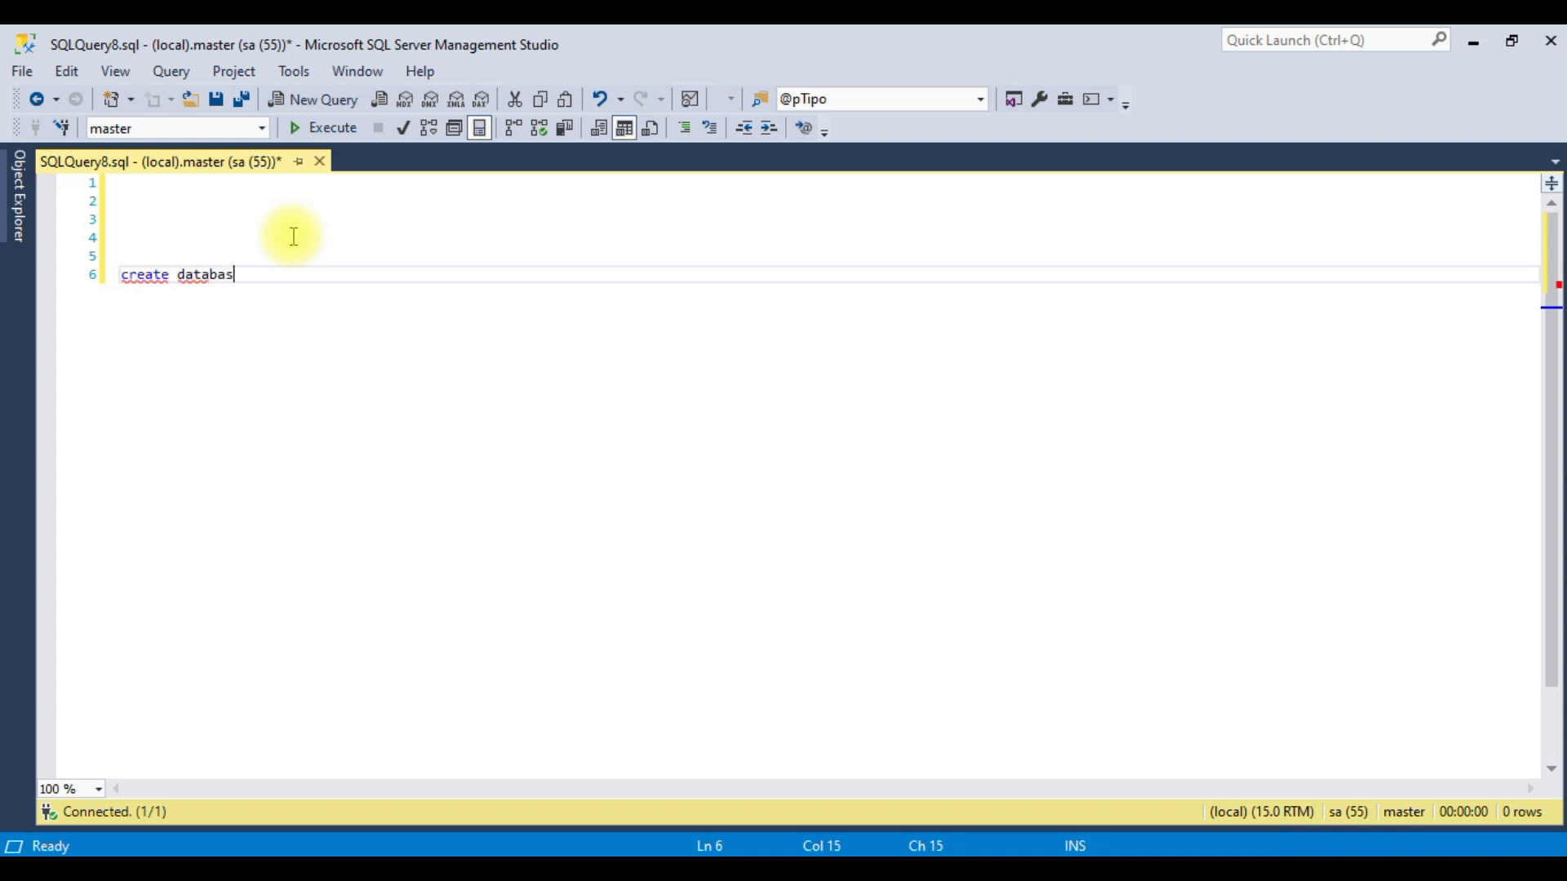
text(ase aprendendosqlserver)
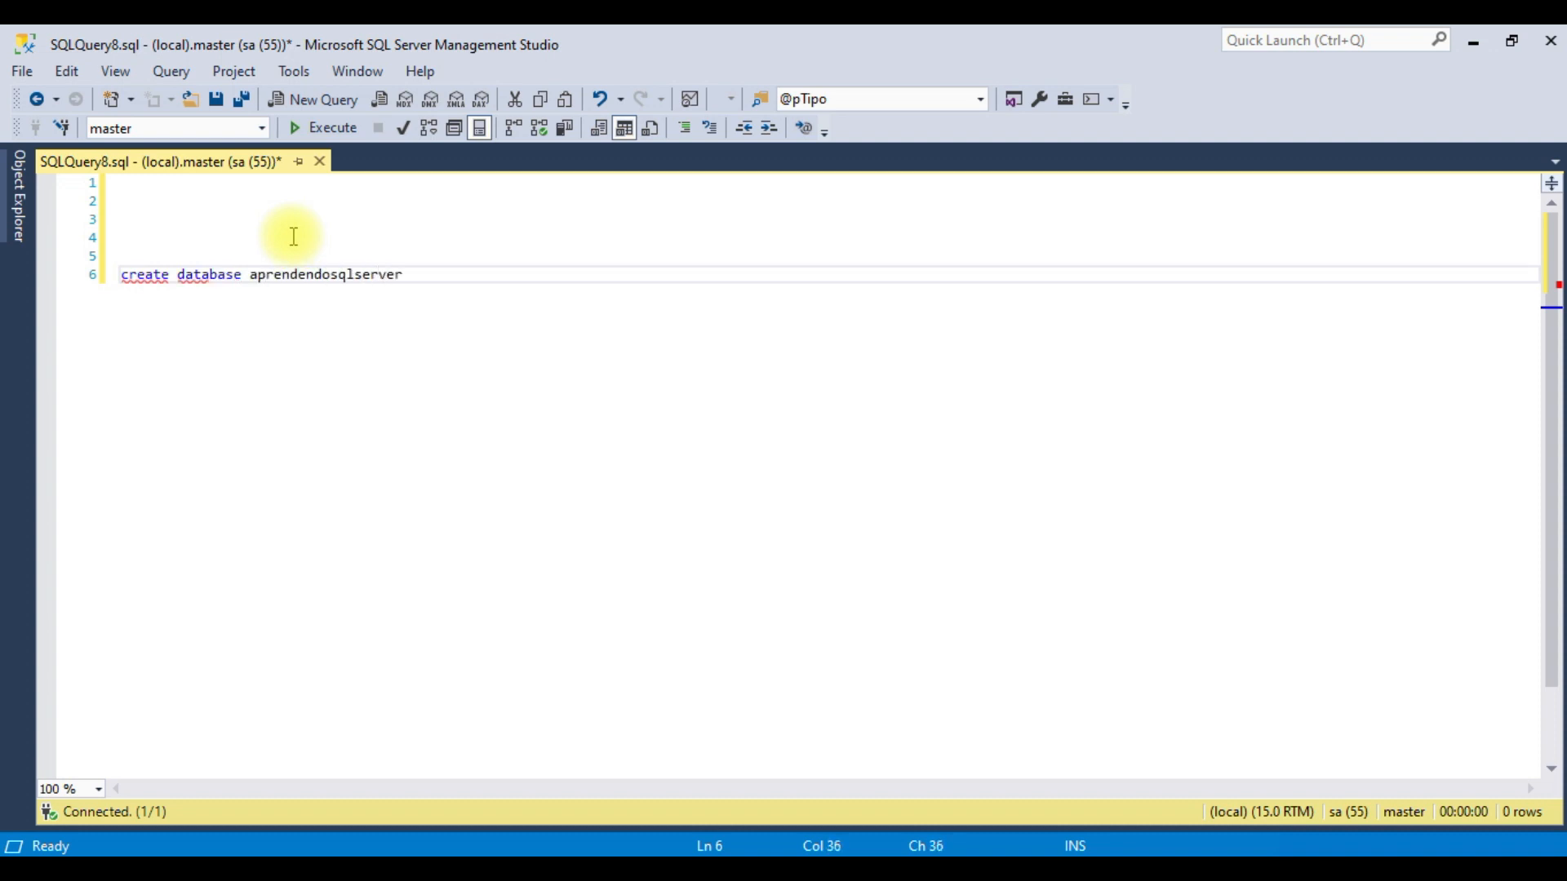
drag(448, 259, 52, 280)
click(452, 302)
click(314, 128)
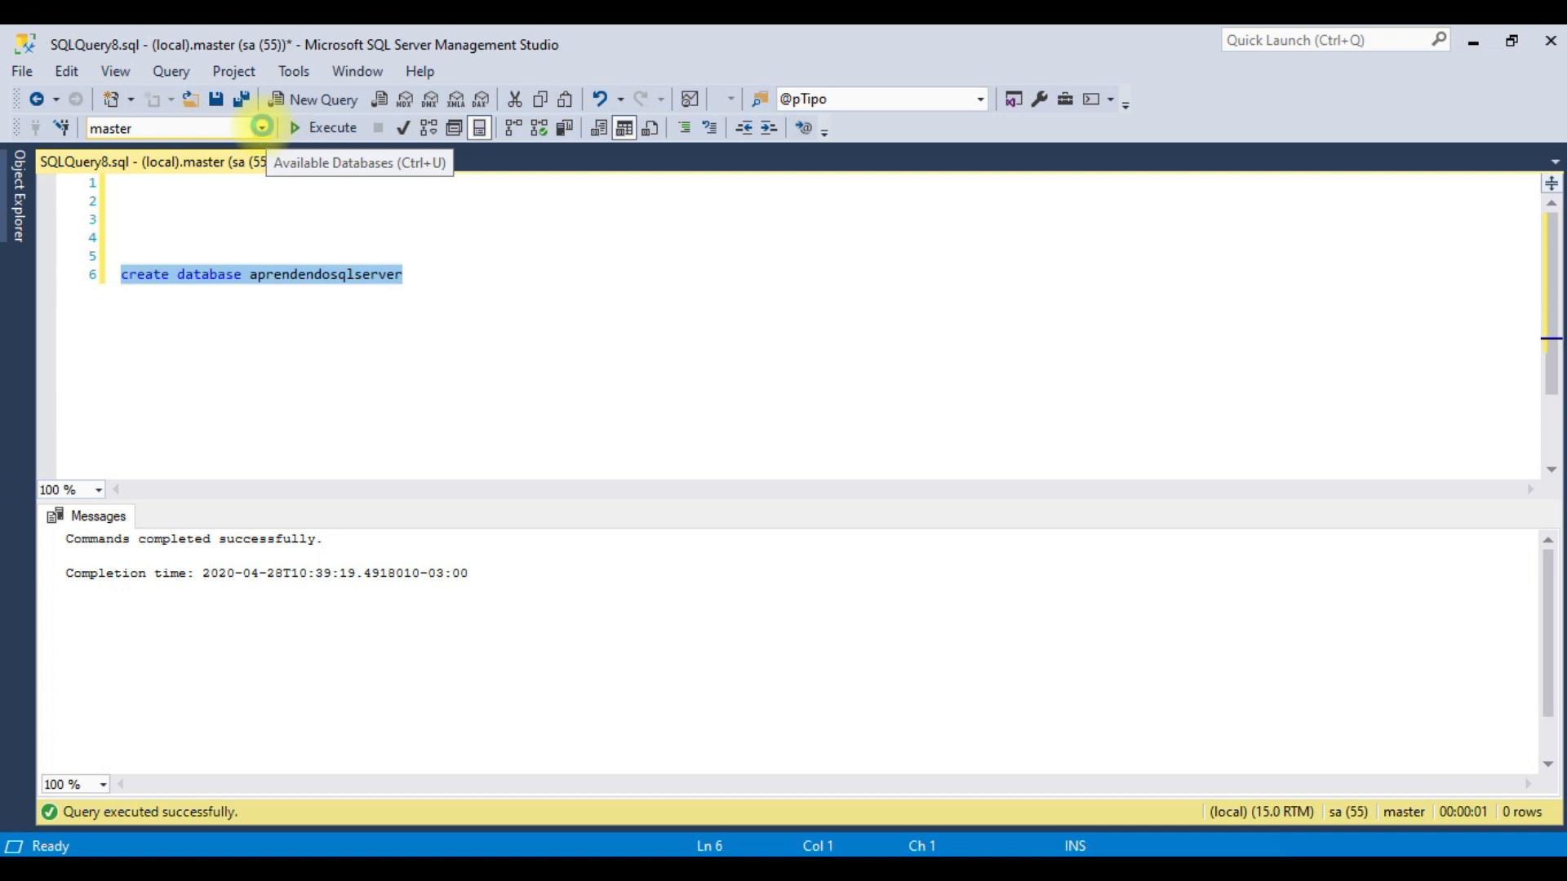
Refresh the server in Object Explorer and expand its Databases folder.
click(261, 127)
click(280, 210)
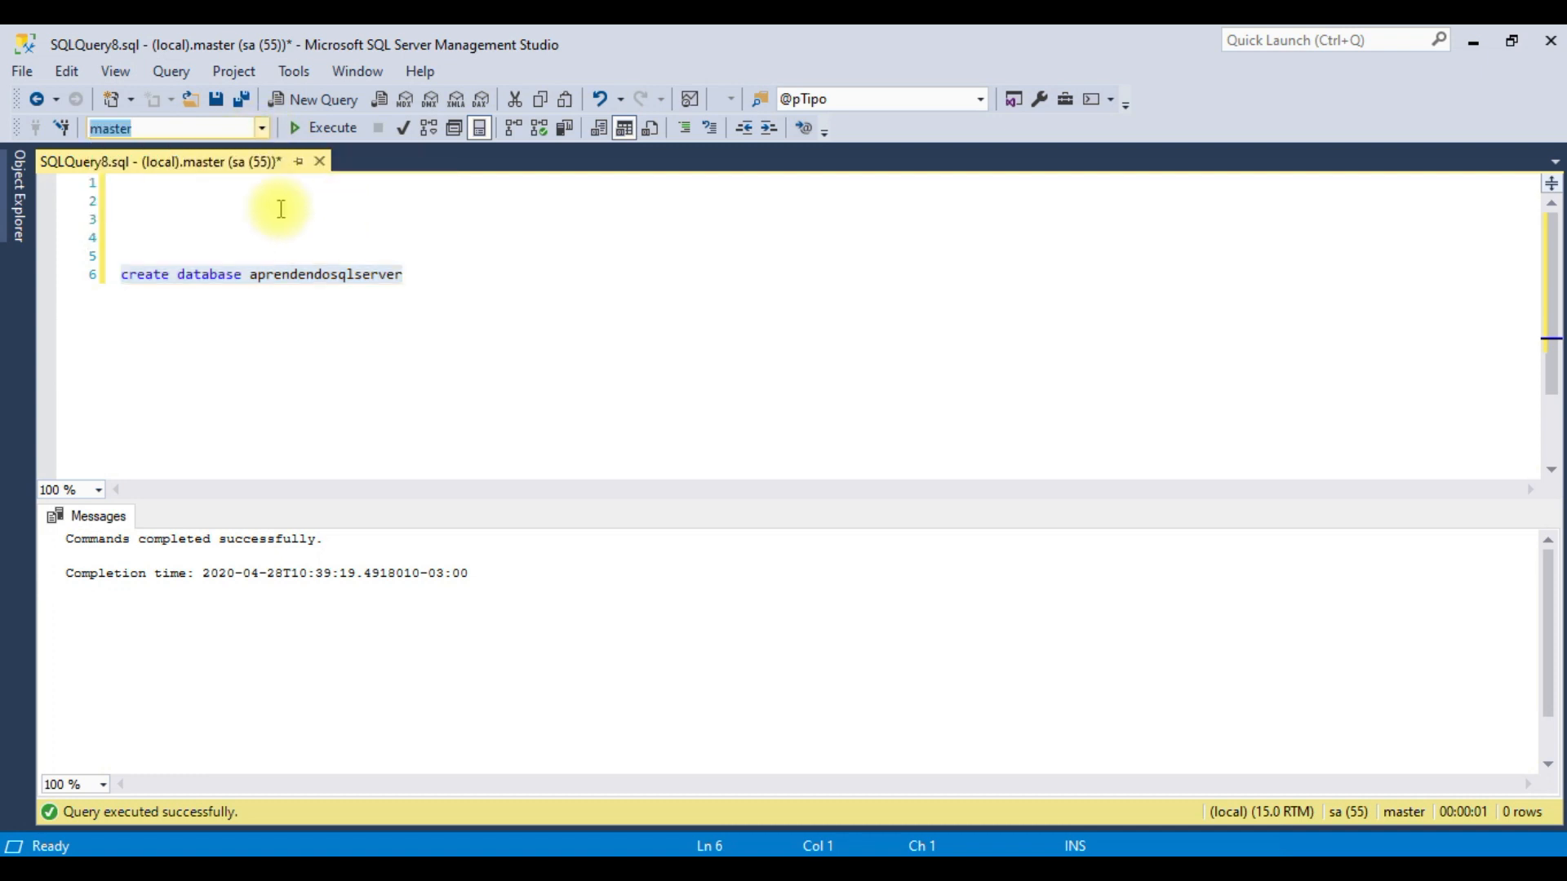
click(24, 190)
click(46, 218)
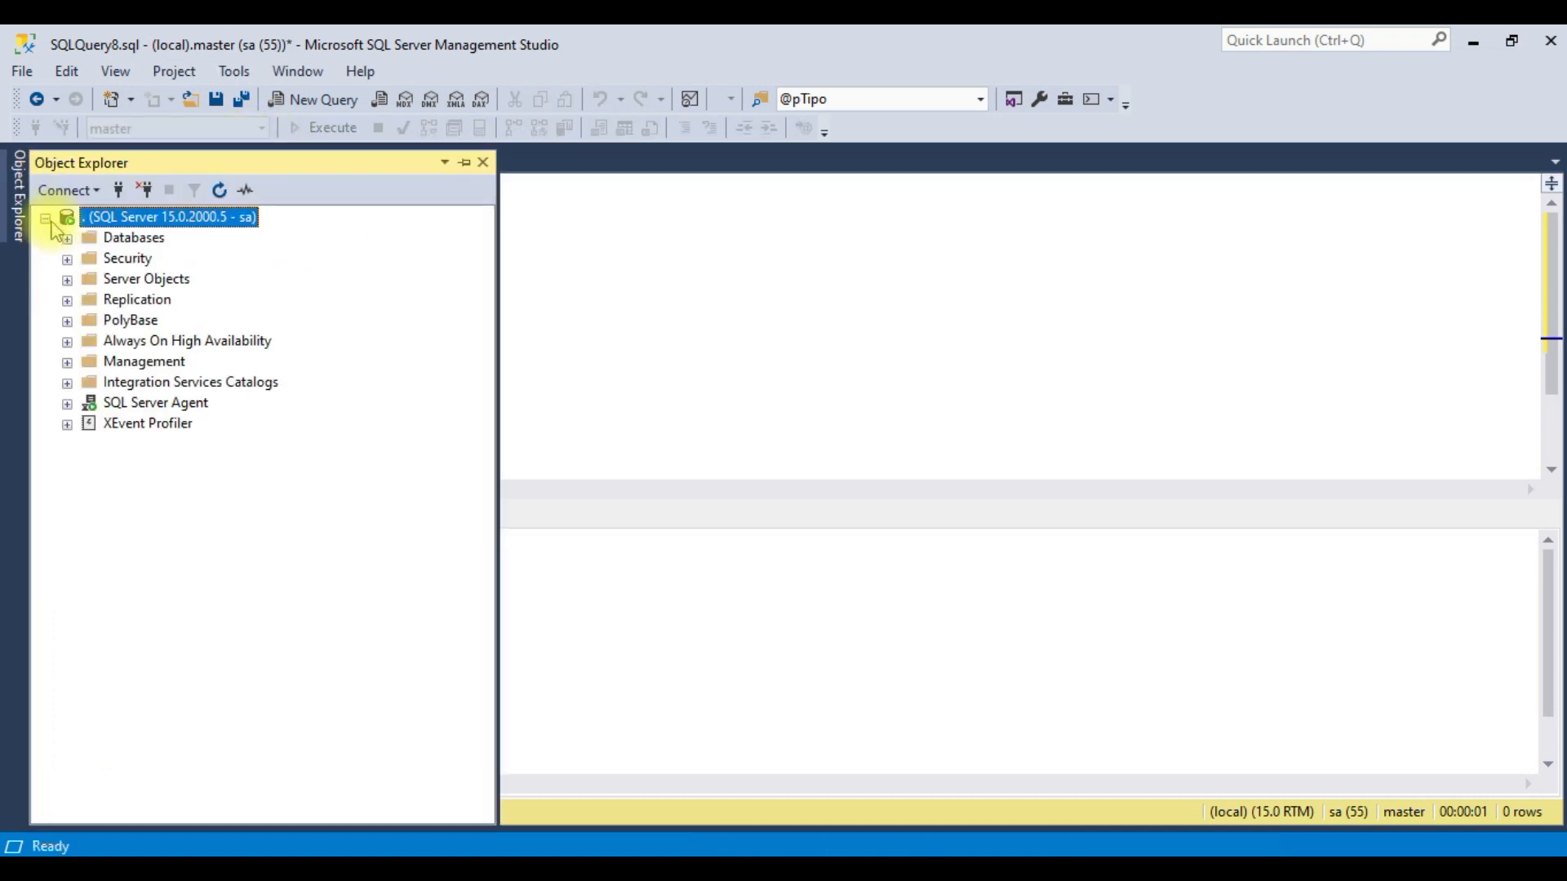
click(68, 238)
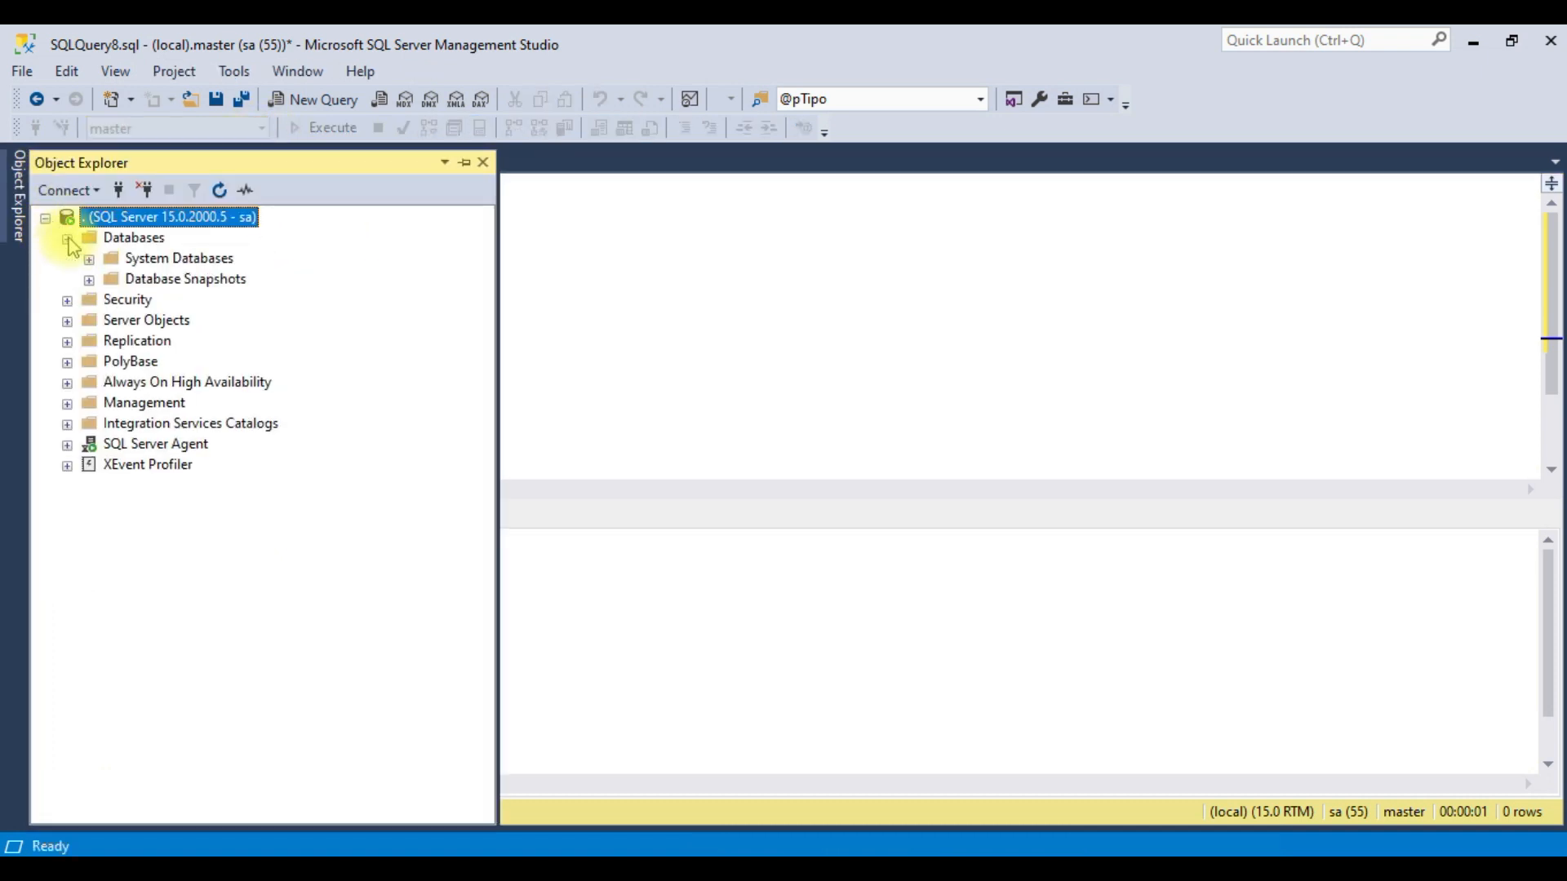
click(220, 191)
click(67, 238)
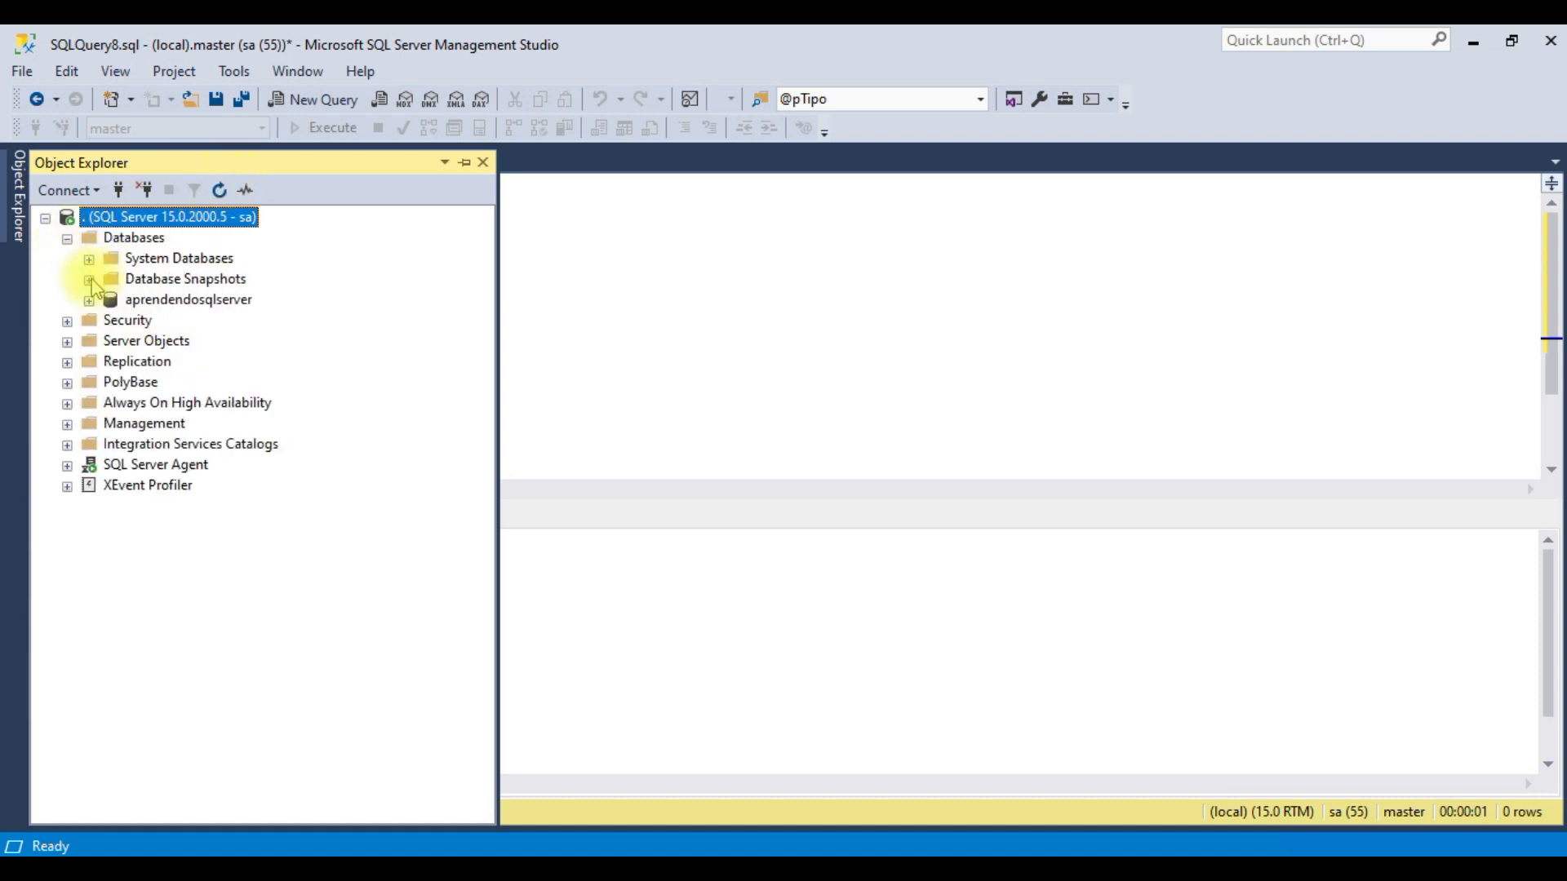
Expand the aprendendosqlserver database to view its folders, collapse it, and return to the query editor.
click(143, 299)
click(89, 301)
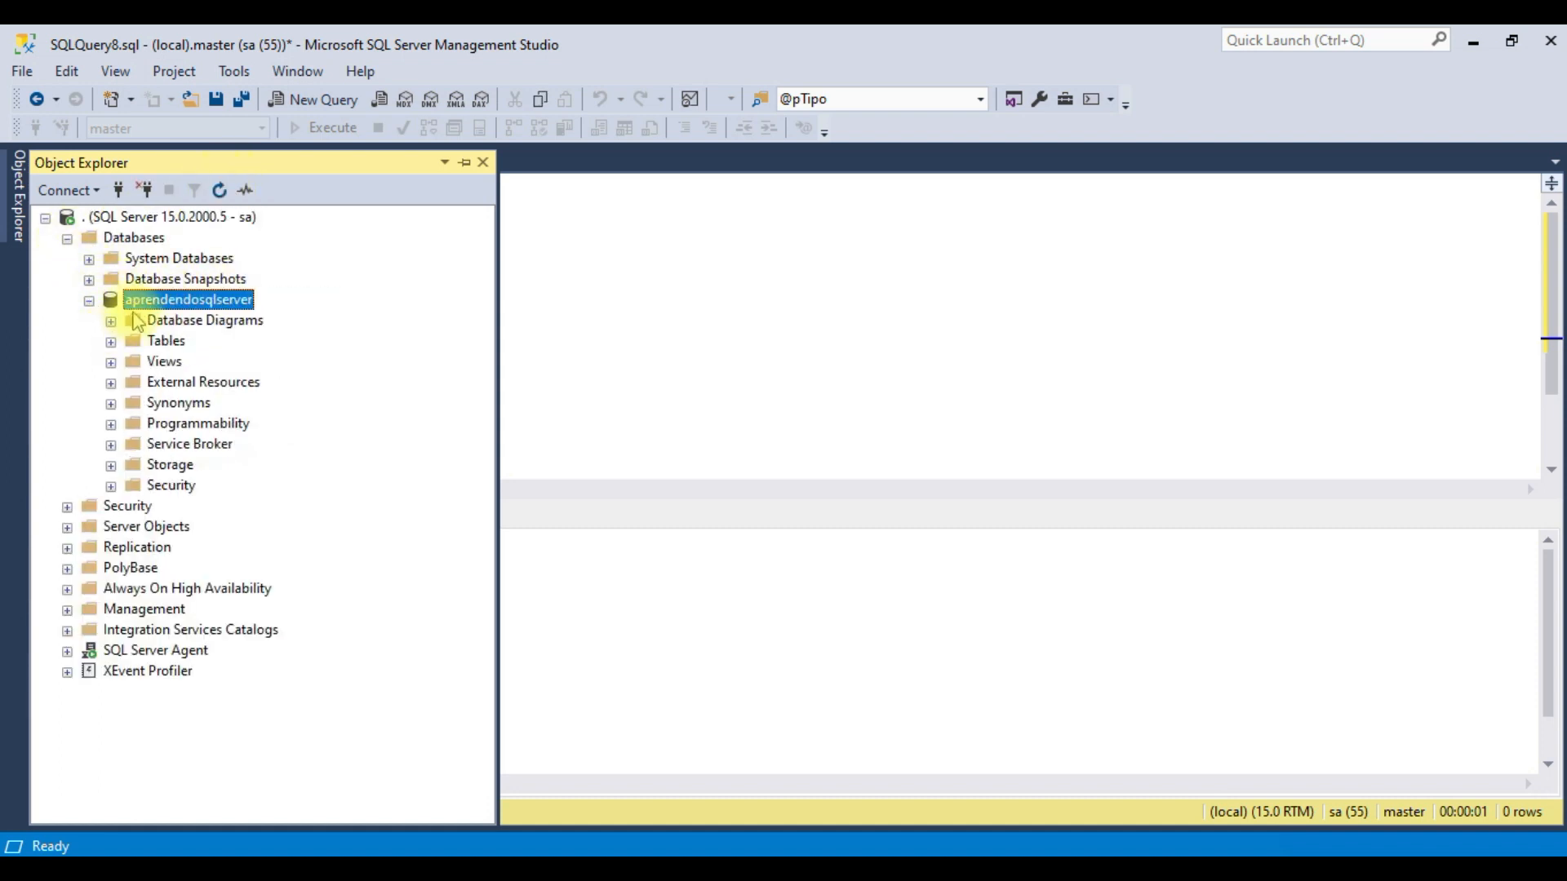
click(89, 300)
click(591, 303)
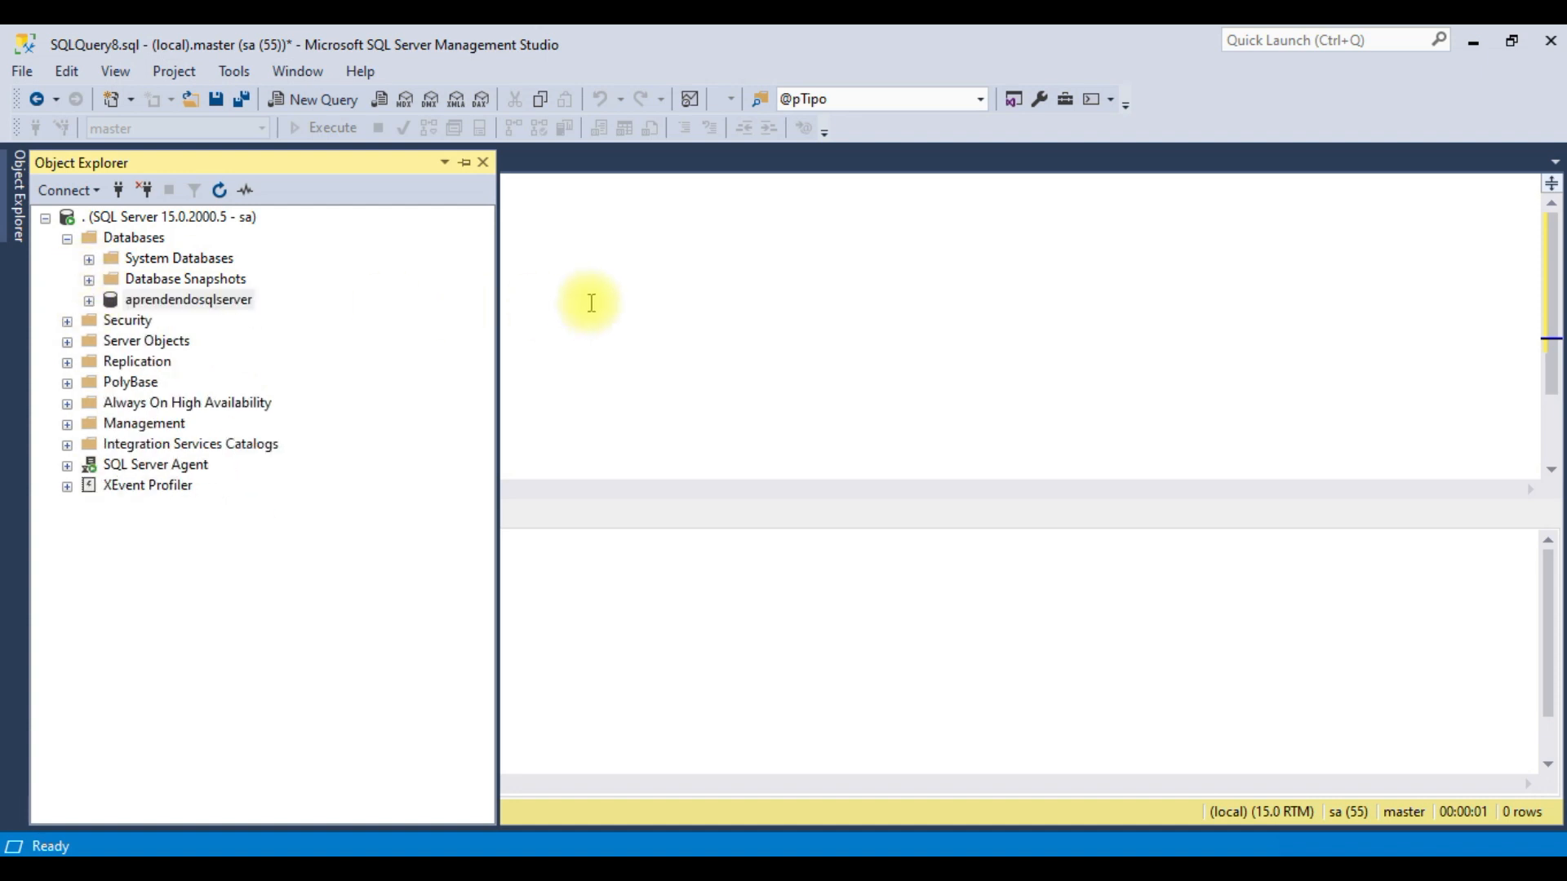
drag(351, 222, 105, 270)
click(490, 292)
click(622, 294)
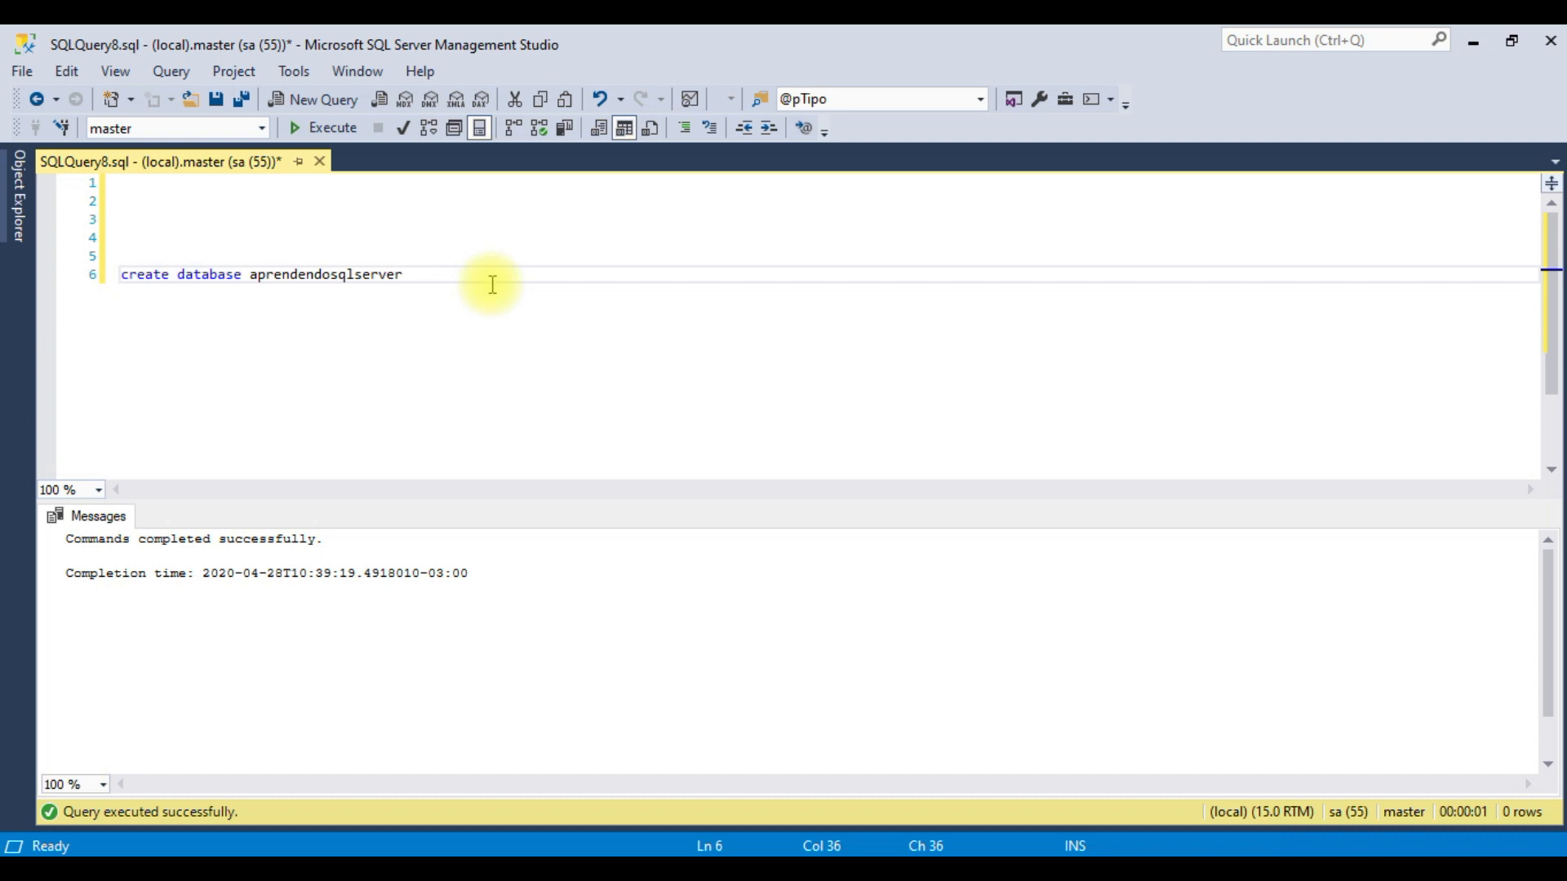
Start a new database from the Databases folder in Object Explorer and name it aprendendosqlserver2.
click(19, 227)
right_click(143, 243)
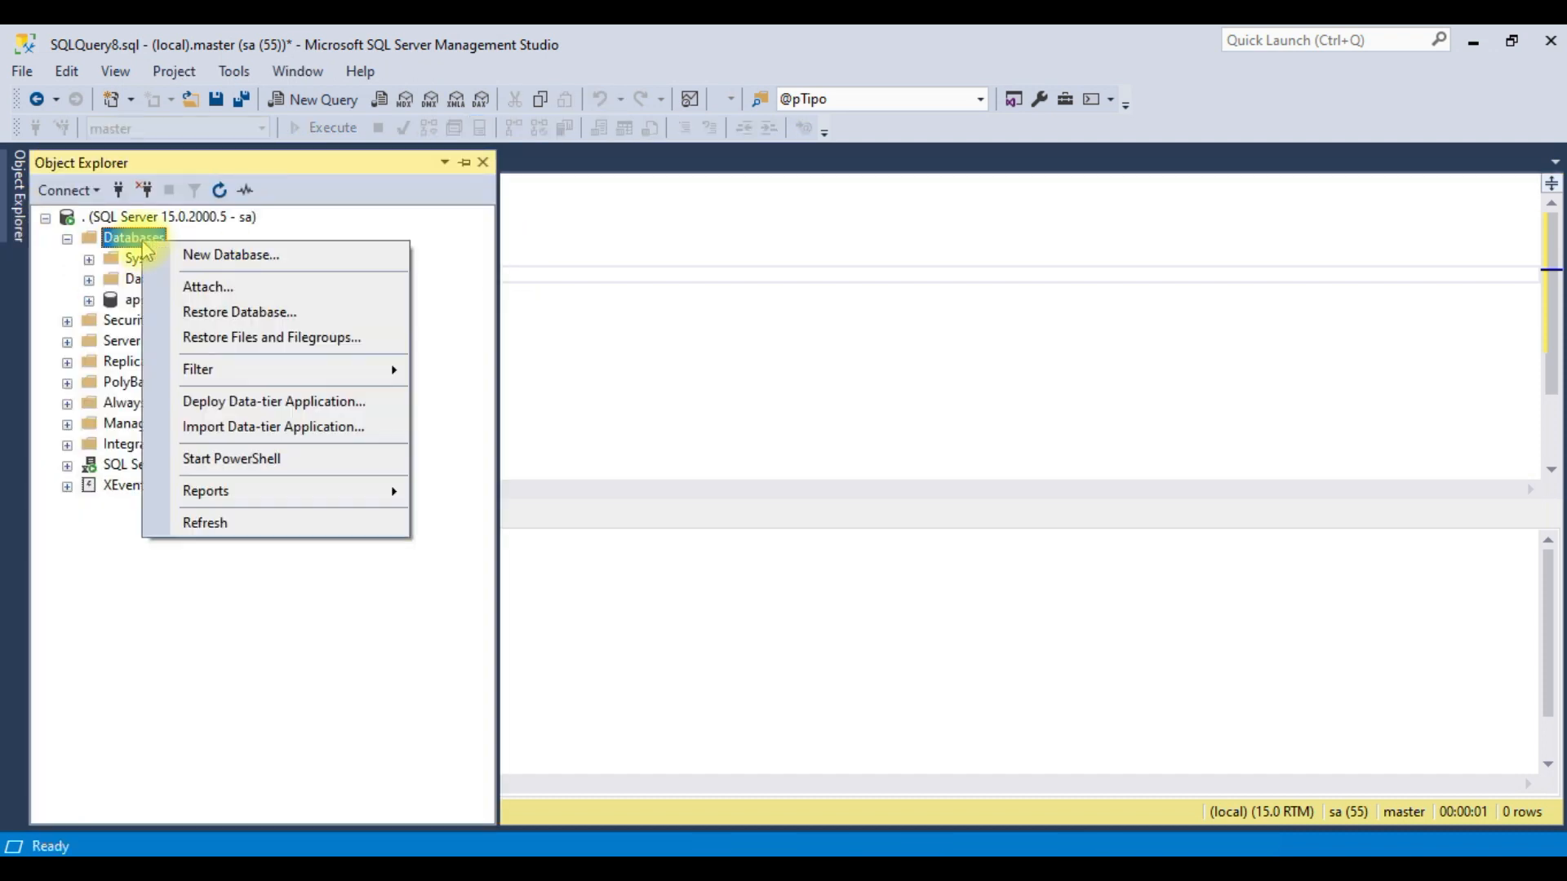
click(252, 253)
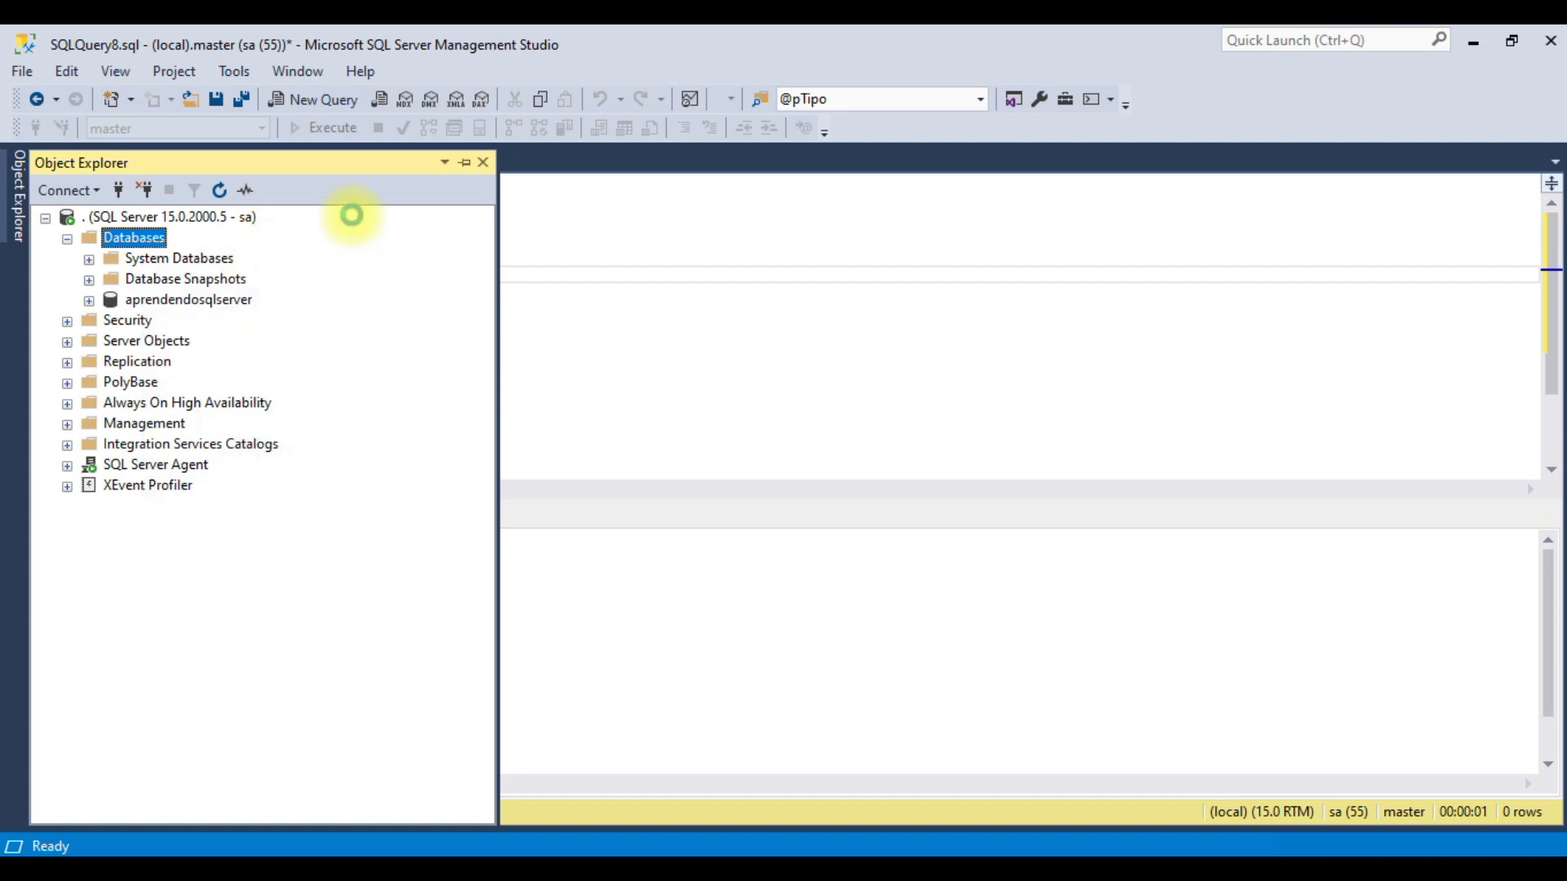
click(1105, 78)
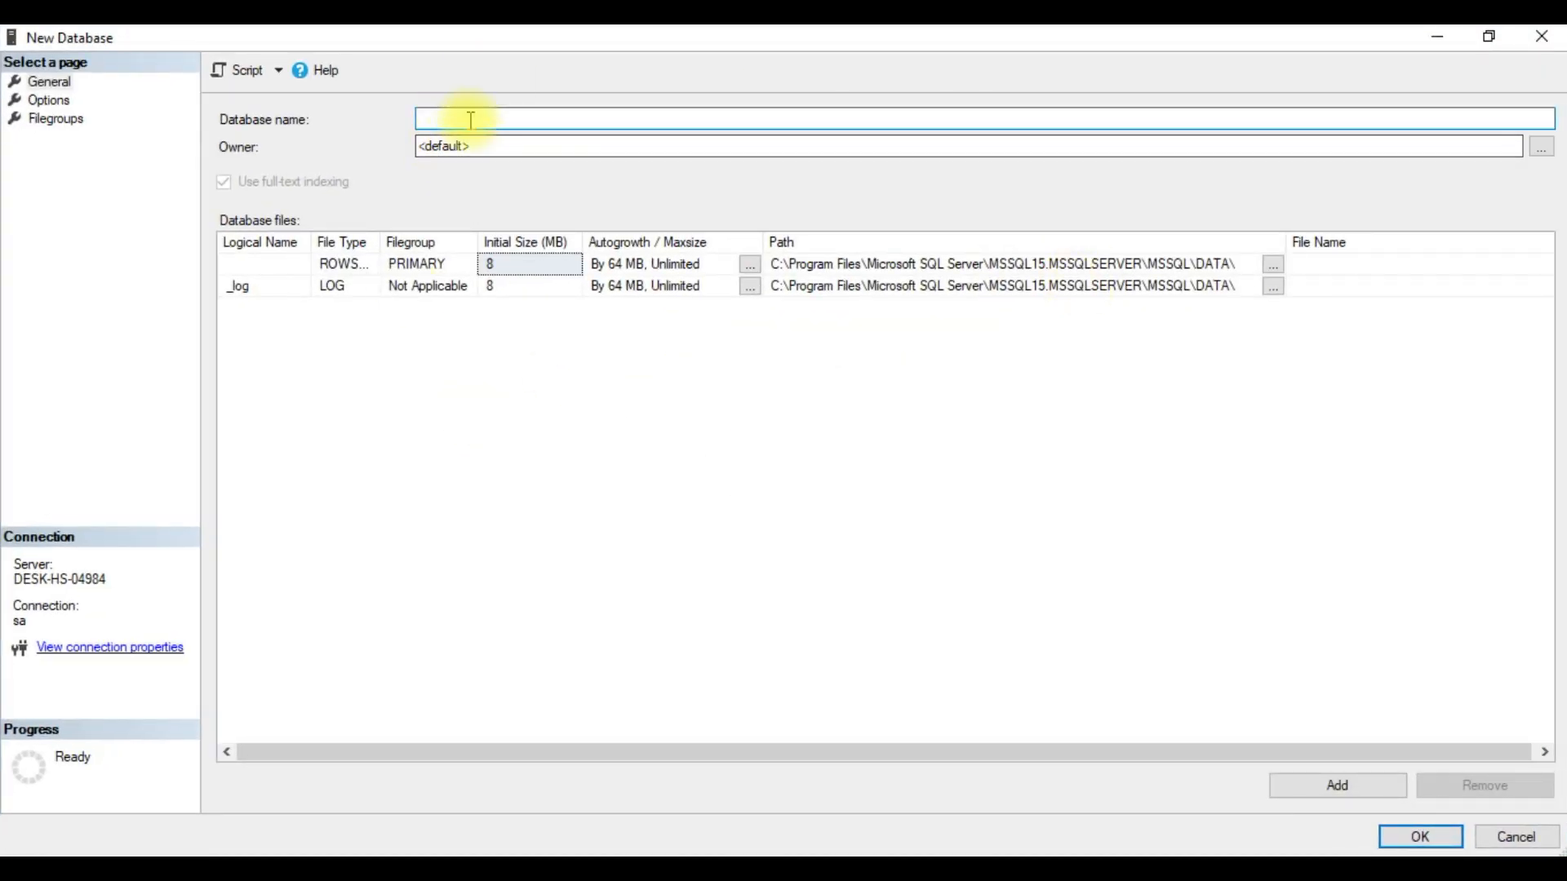
text(aprendendosqlserver)
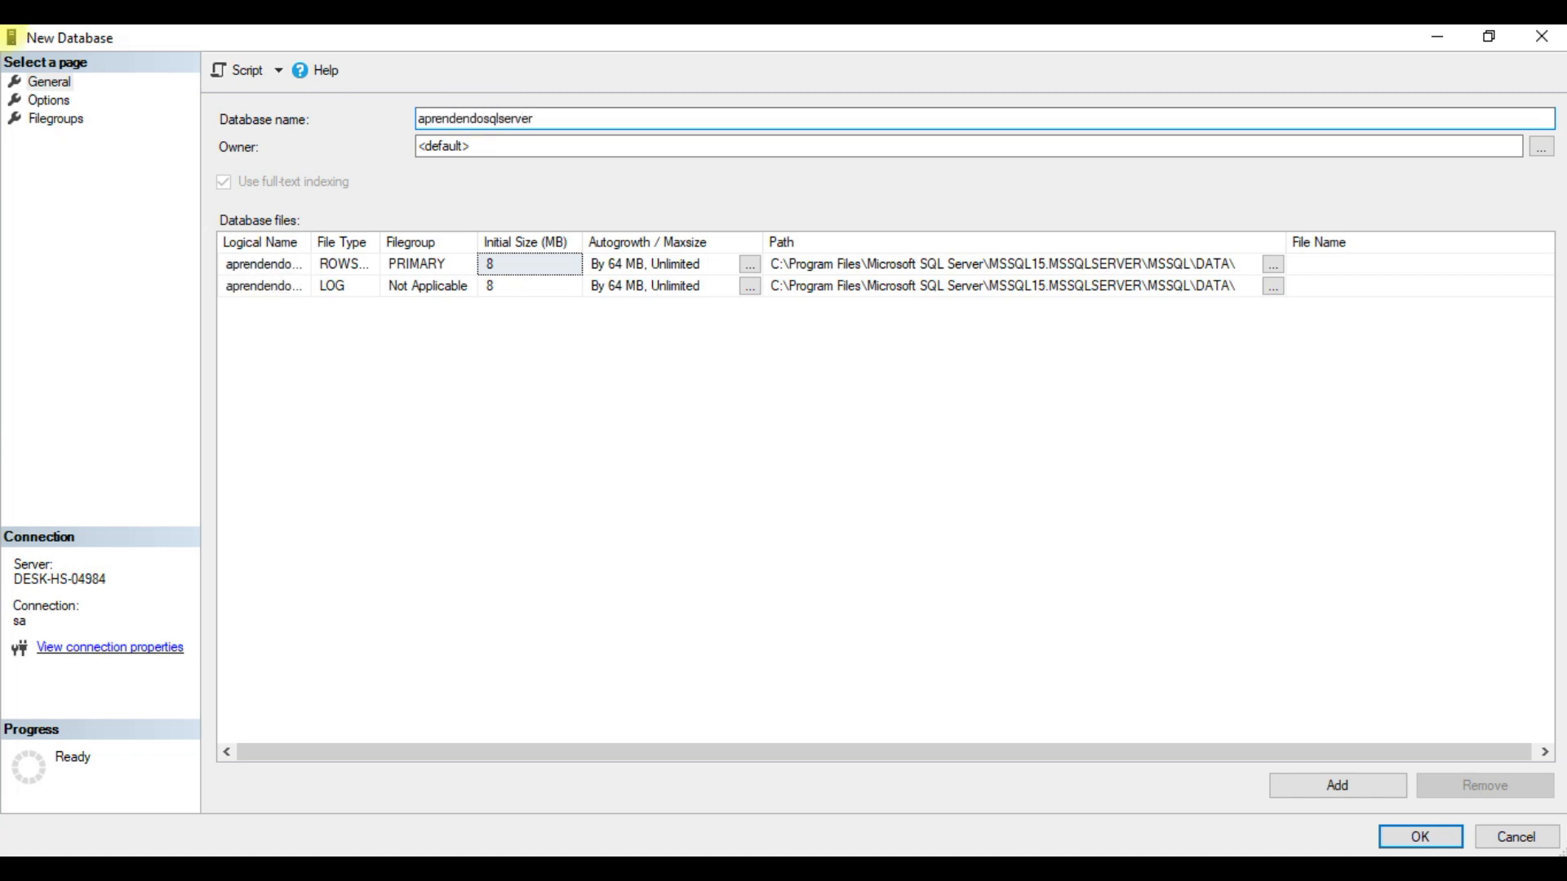
text(2)
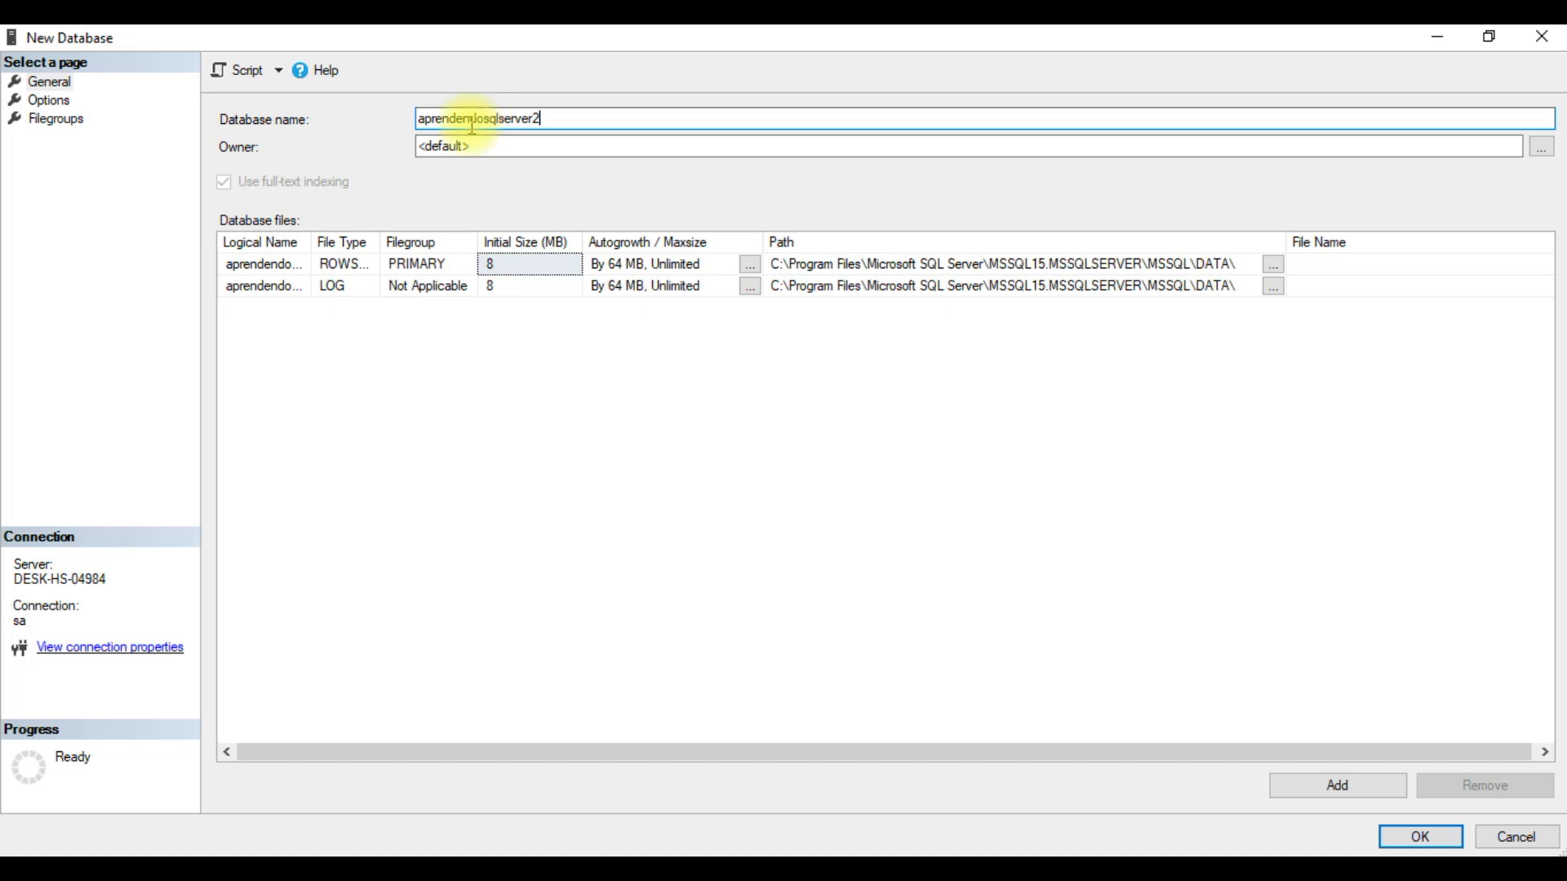
click(428, 350)
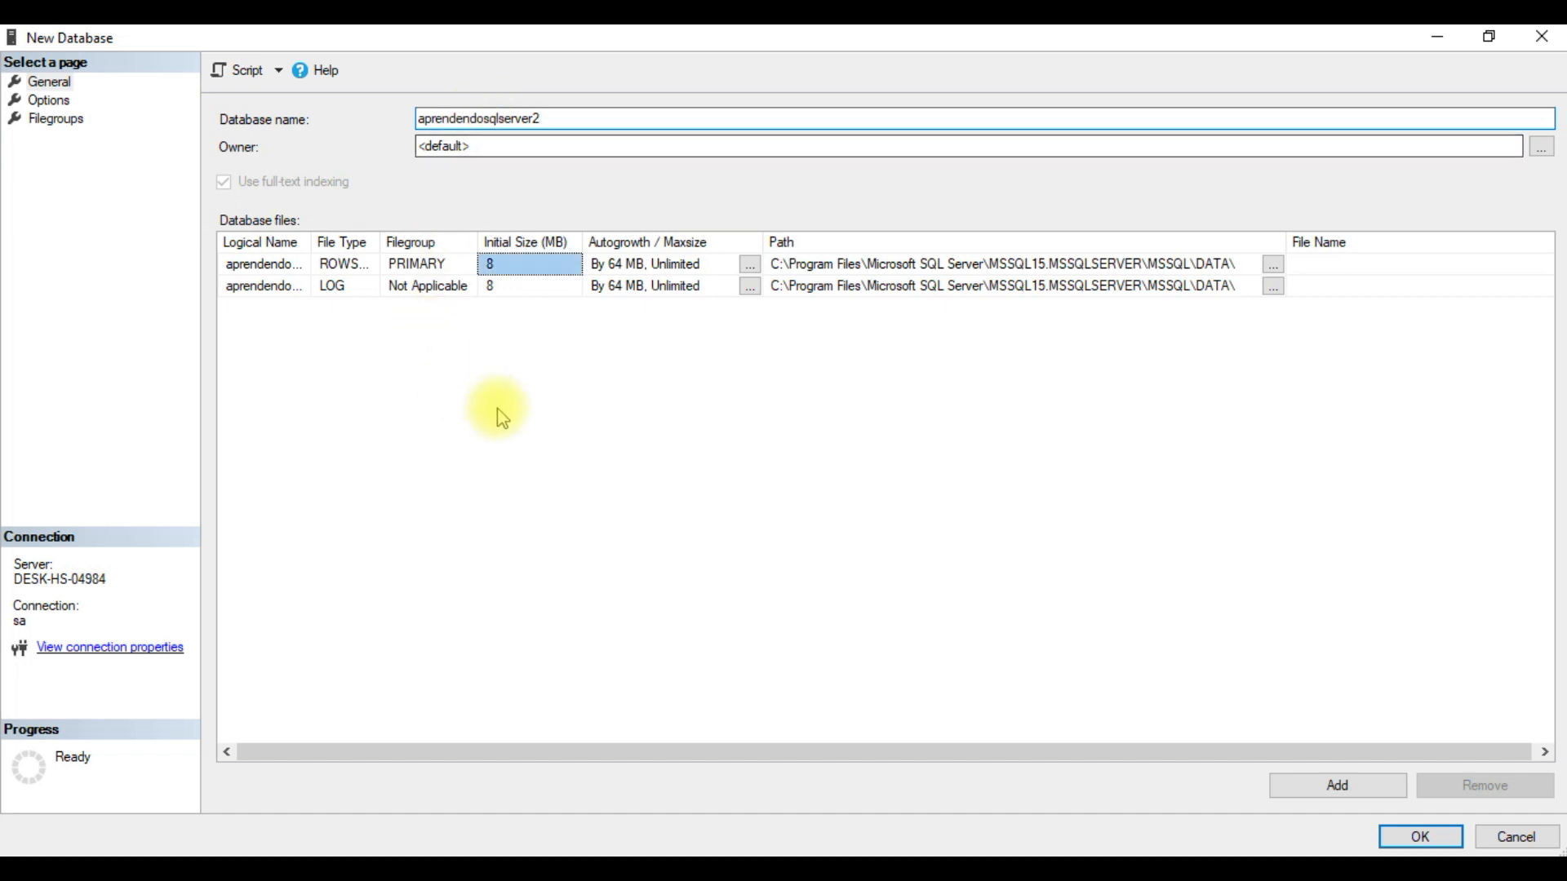
Widen the Logical Name column and examine the logical names and File Name cells of the data and log files.
click(257, 269)
drag(313, 242, 401, 243)
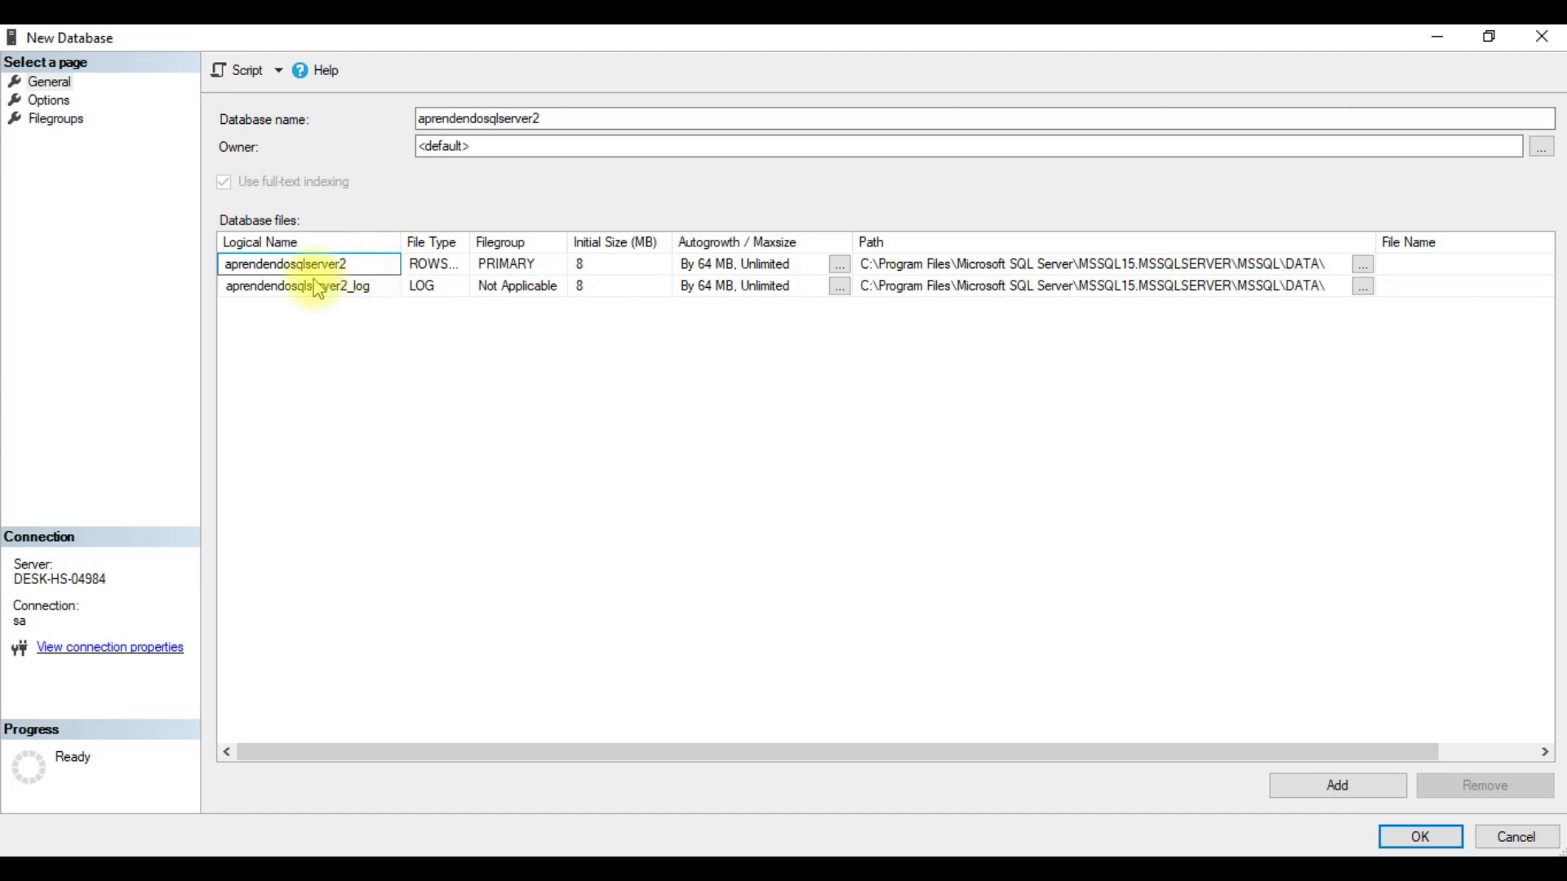
click(373, 287)
click(356, 267)
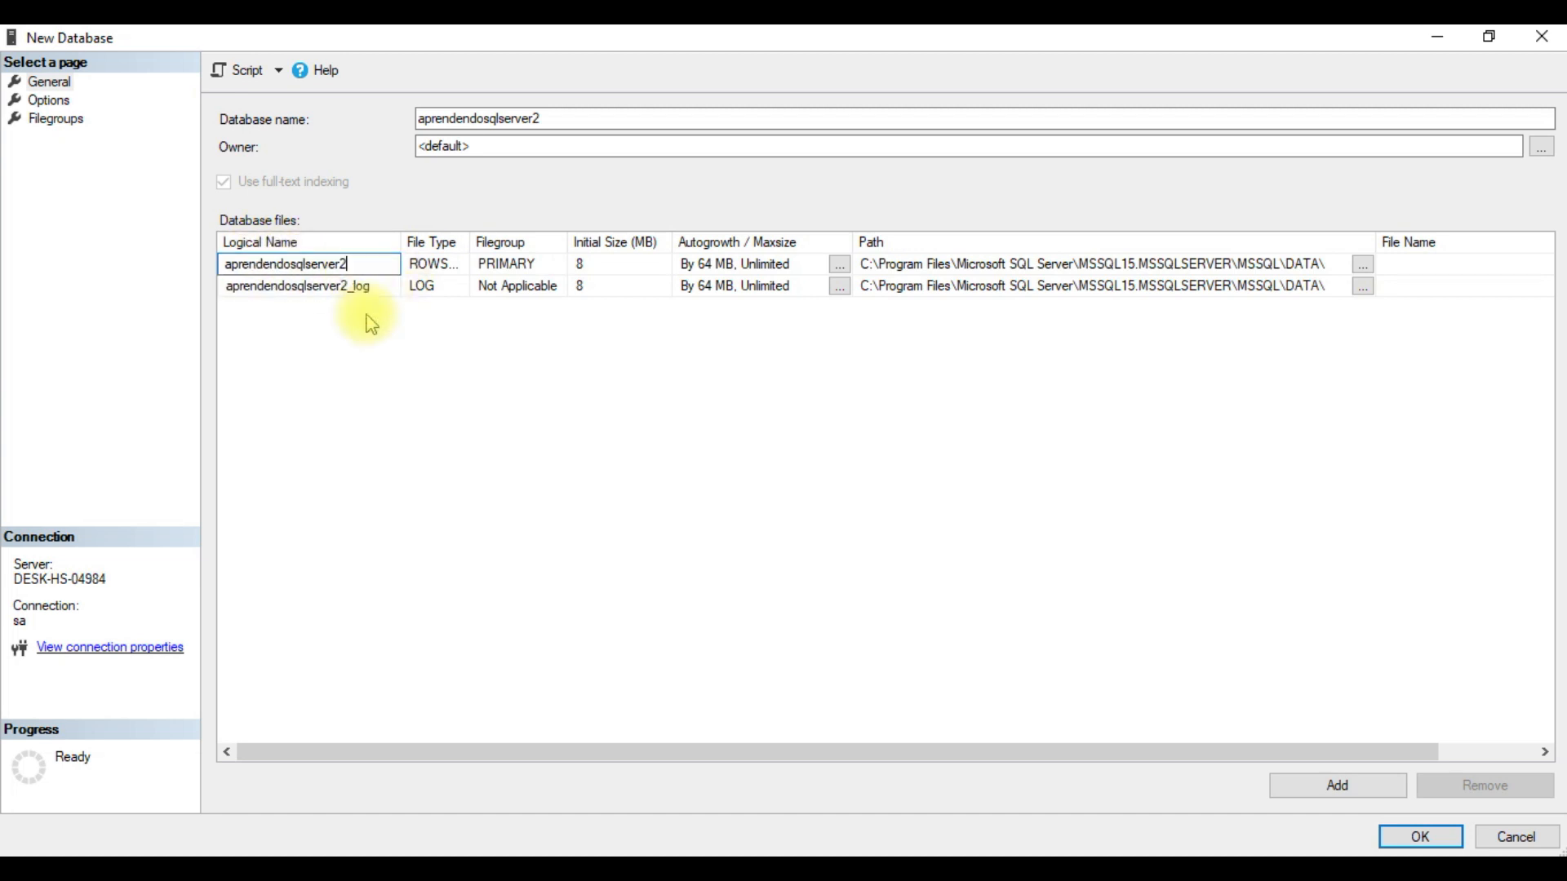
click(374, 346)
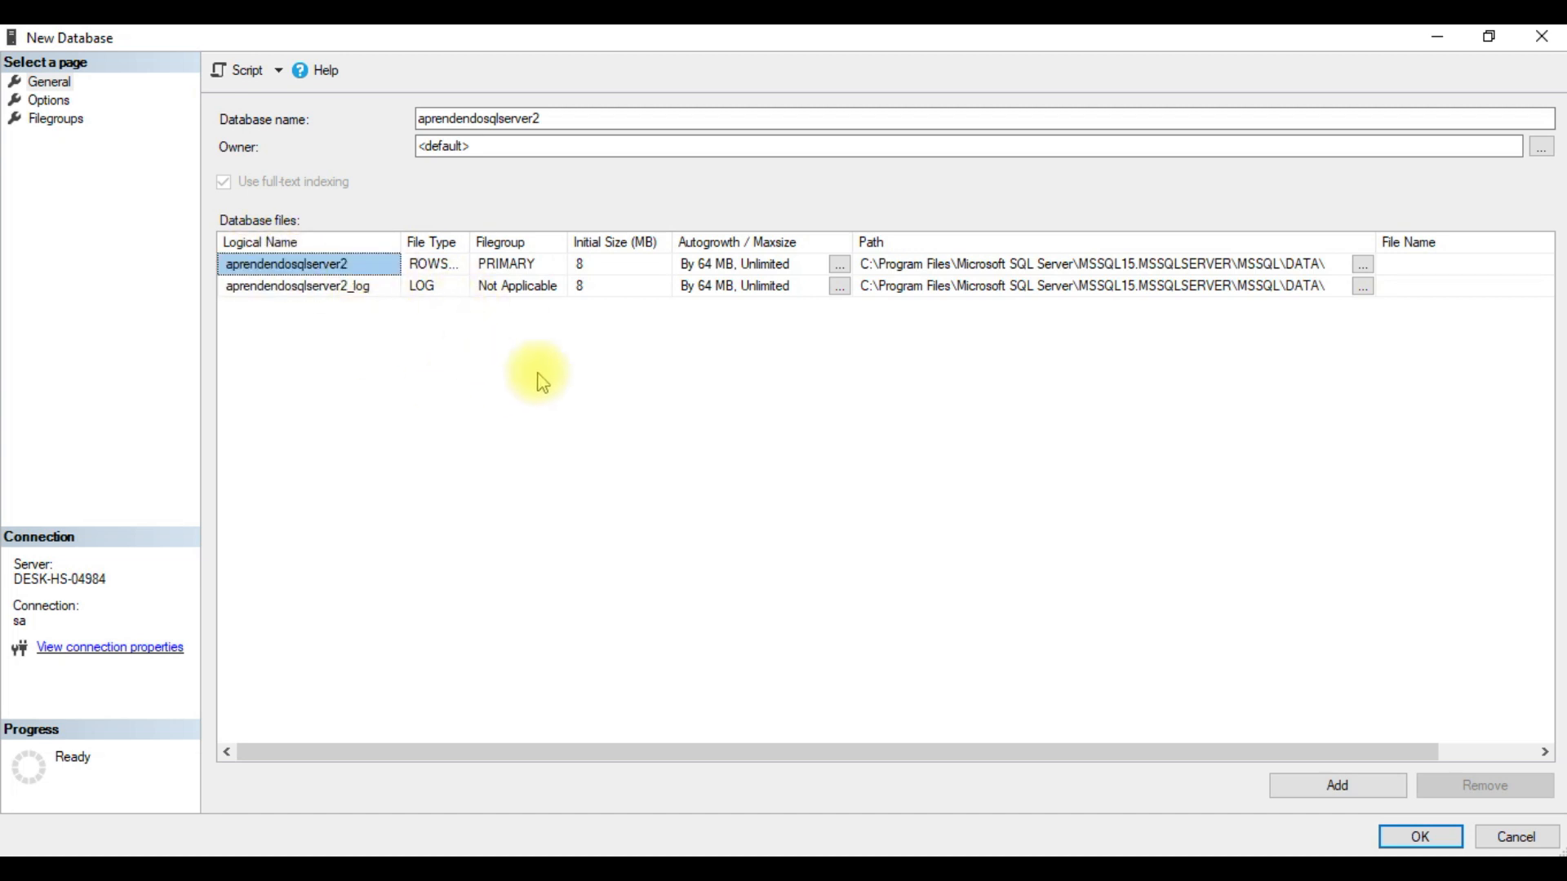
click(1407, 267)
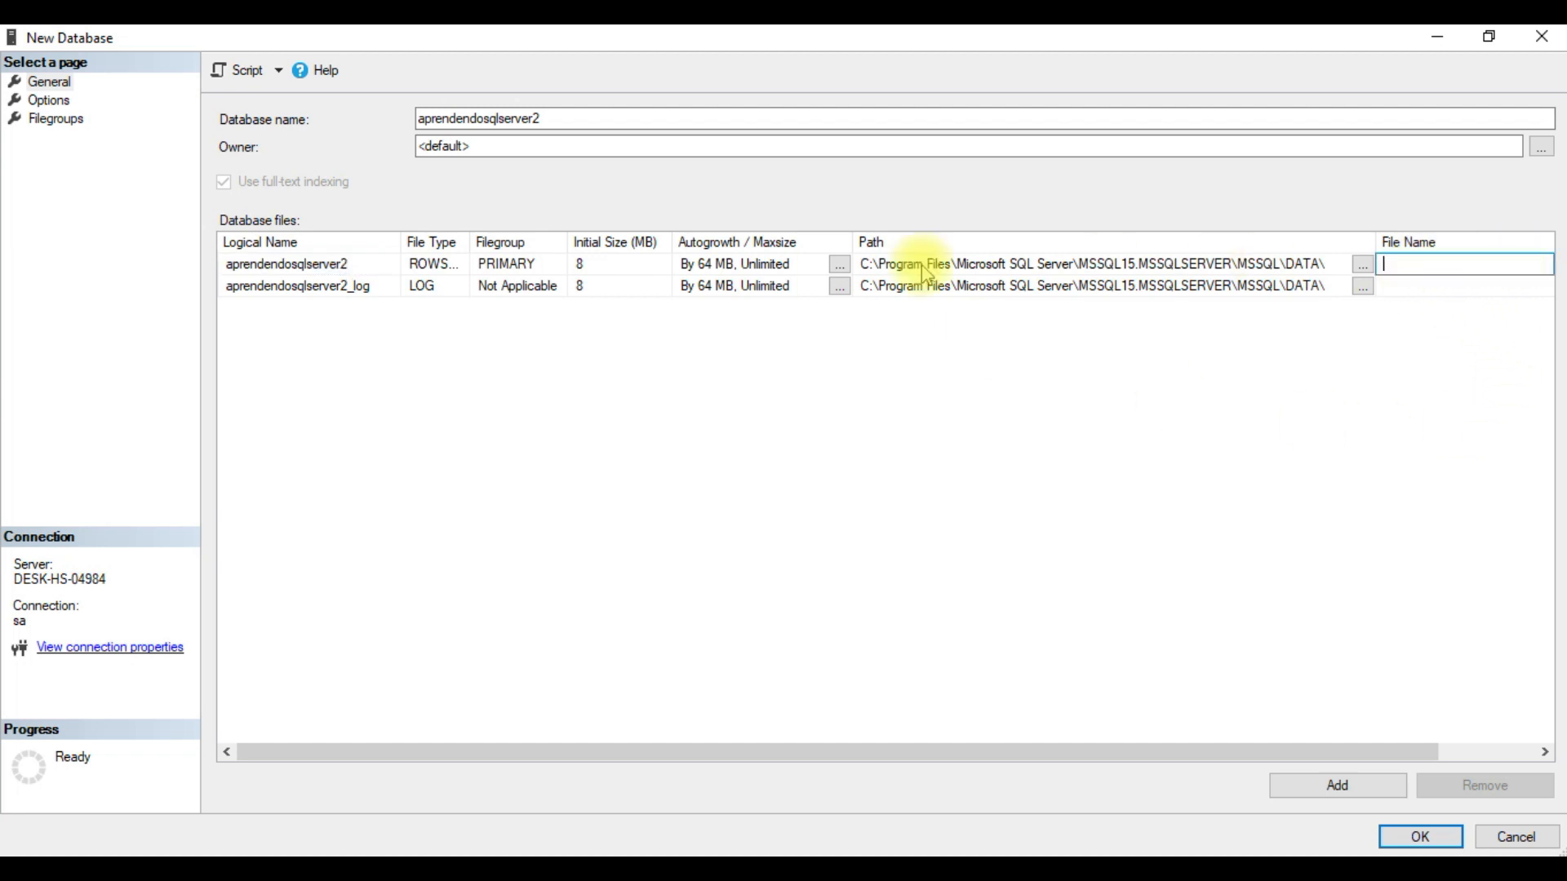
click(1423, 287)
click(1427, 268)
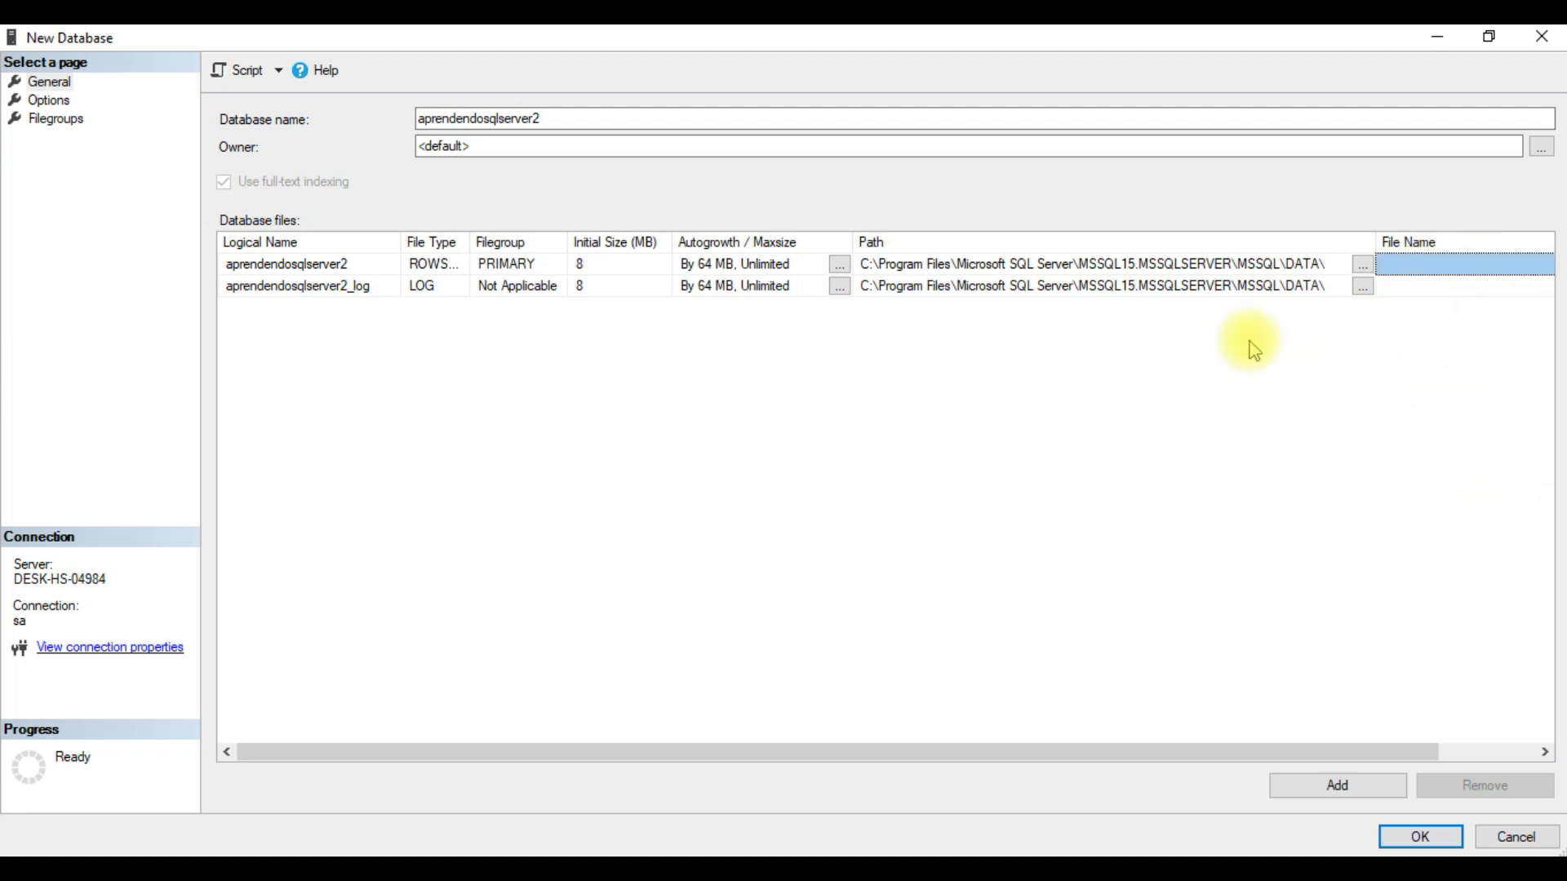
click(305, 268)
drag(354, 266, 208, 274)
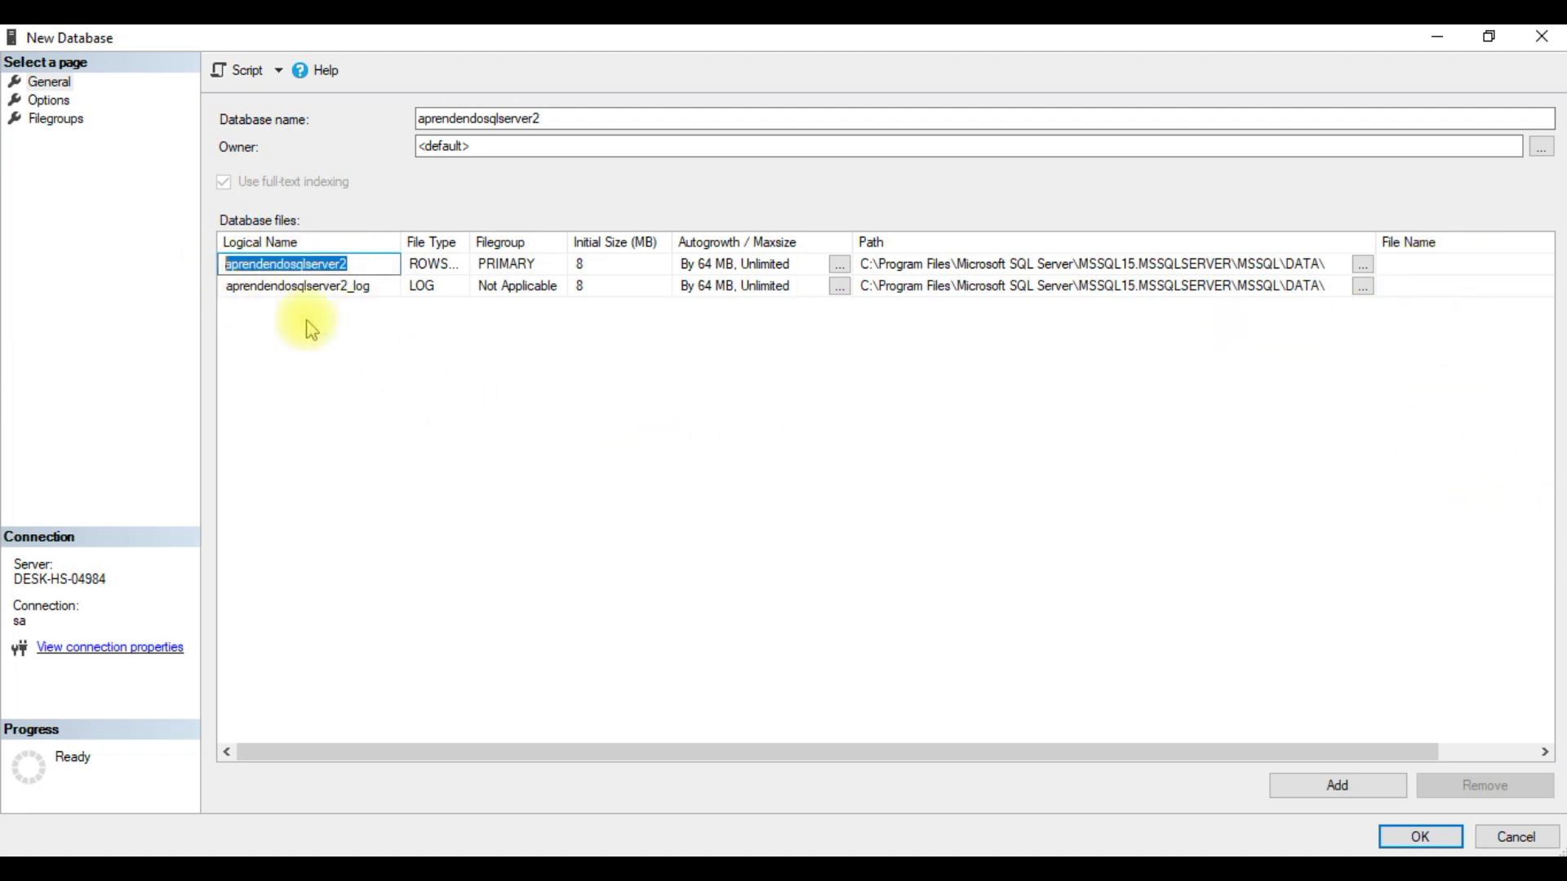
Widen the File Type column and examine both files' types and the data file's initial size and autogrowth.
click(433, 265)
drag(470, 243, 532, 242)
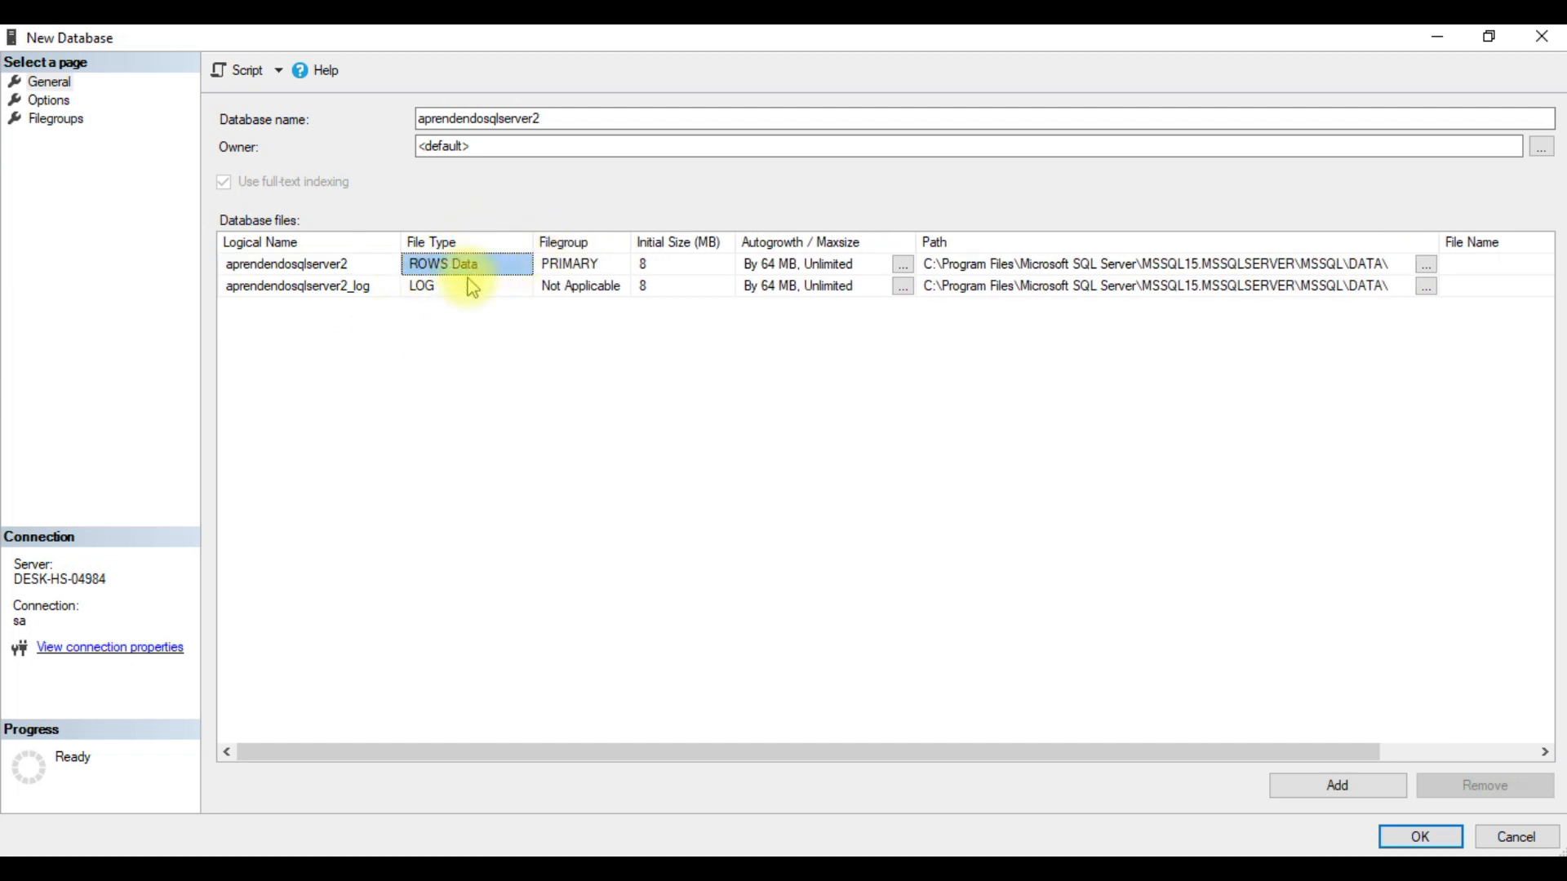
click(433, 288)
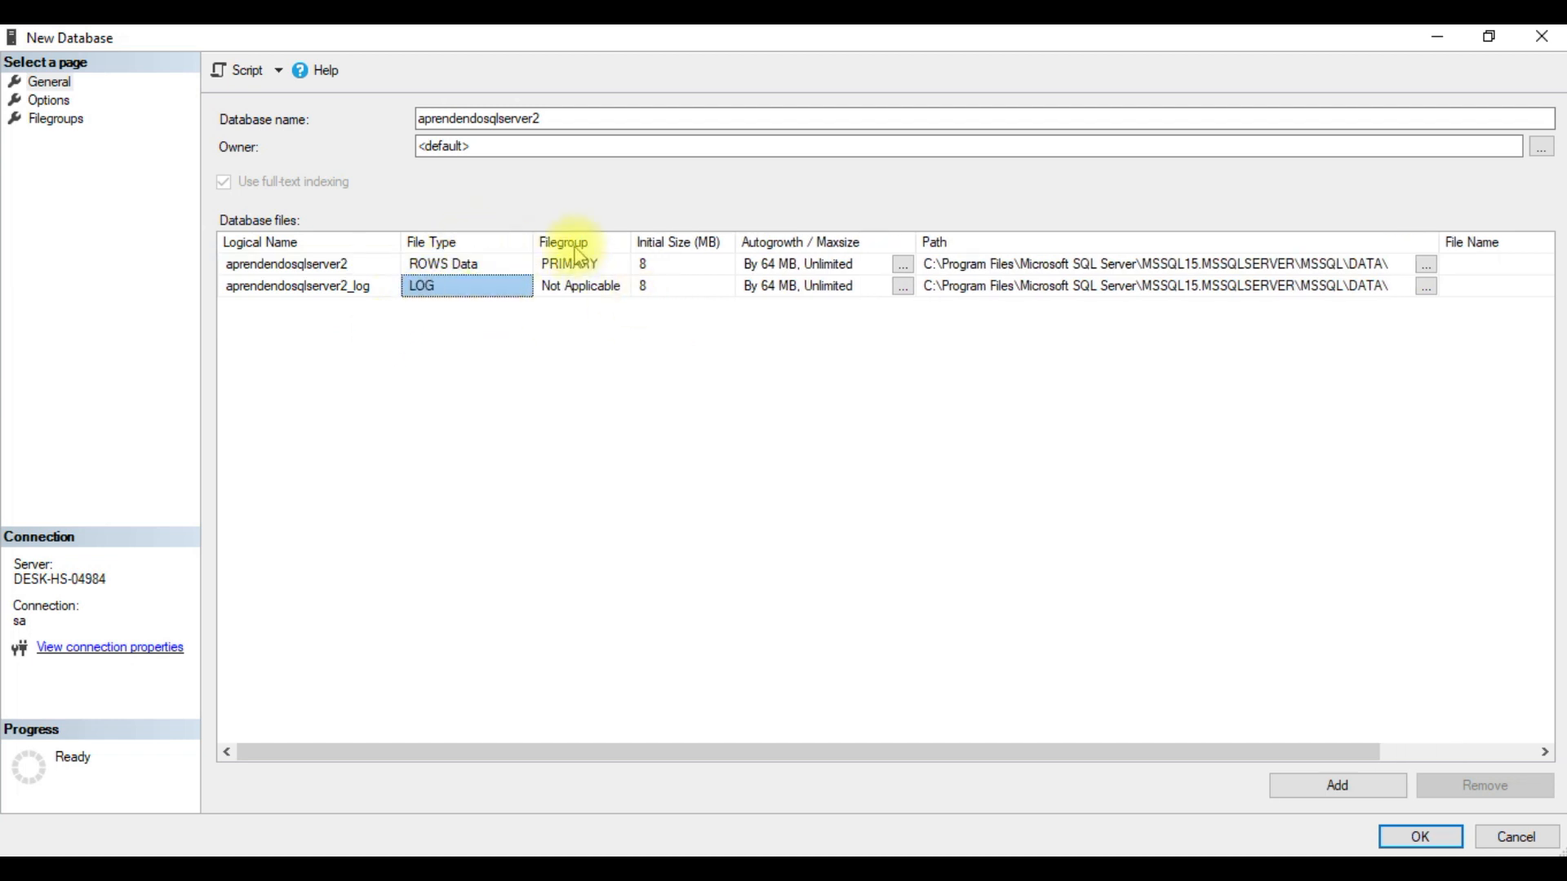
click(676, 265)
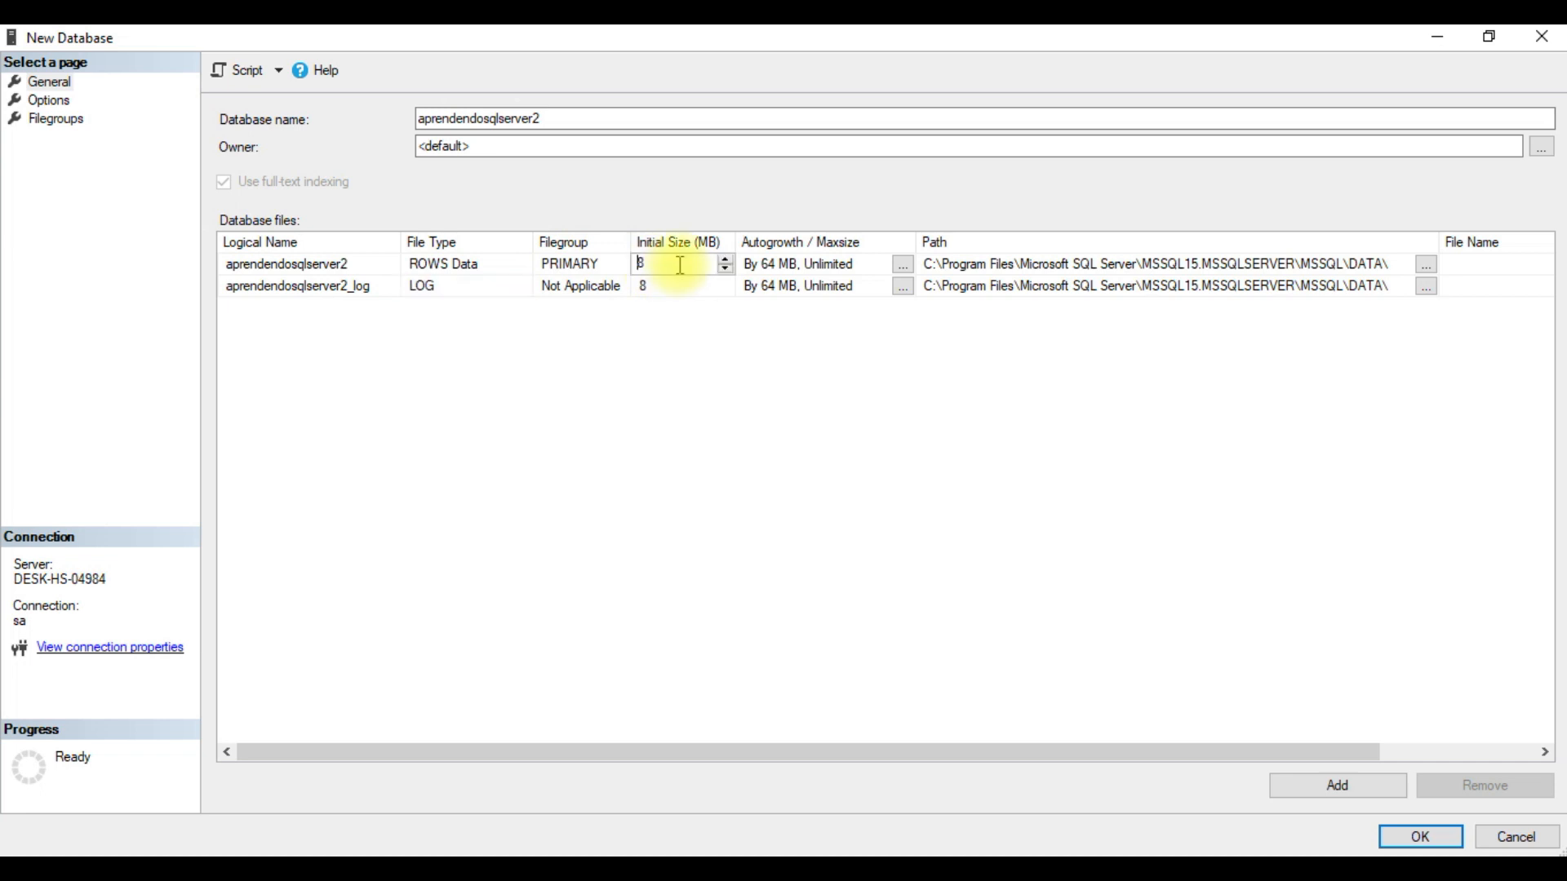
click(847, 269)
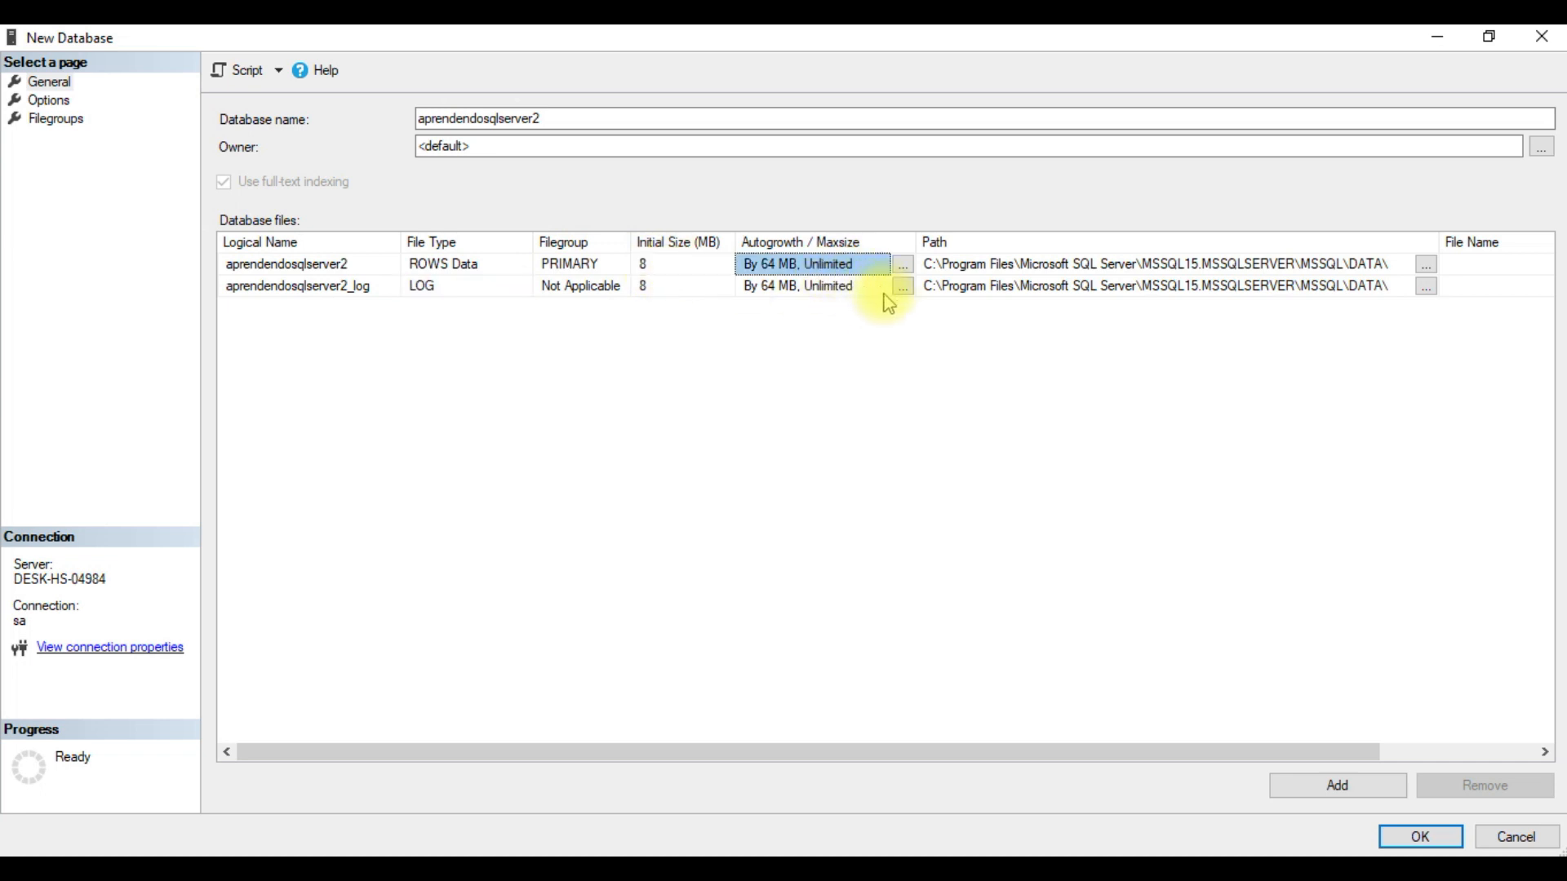
click(674, 264)
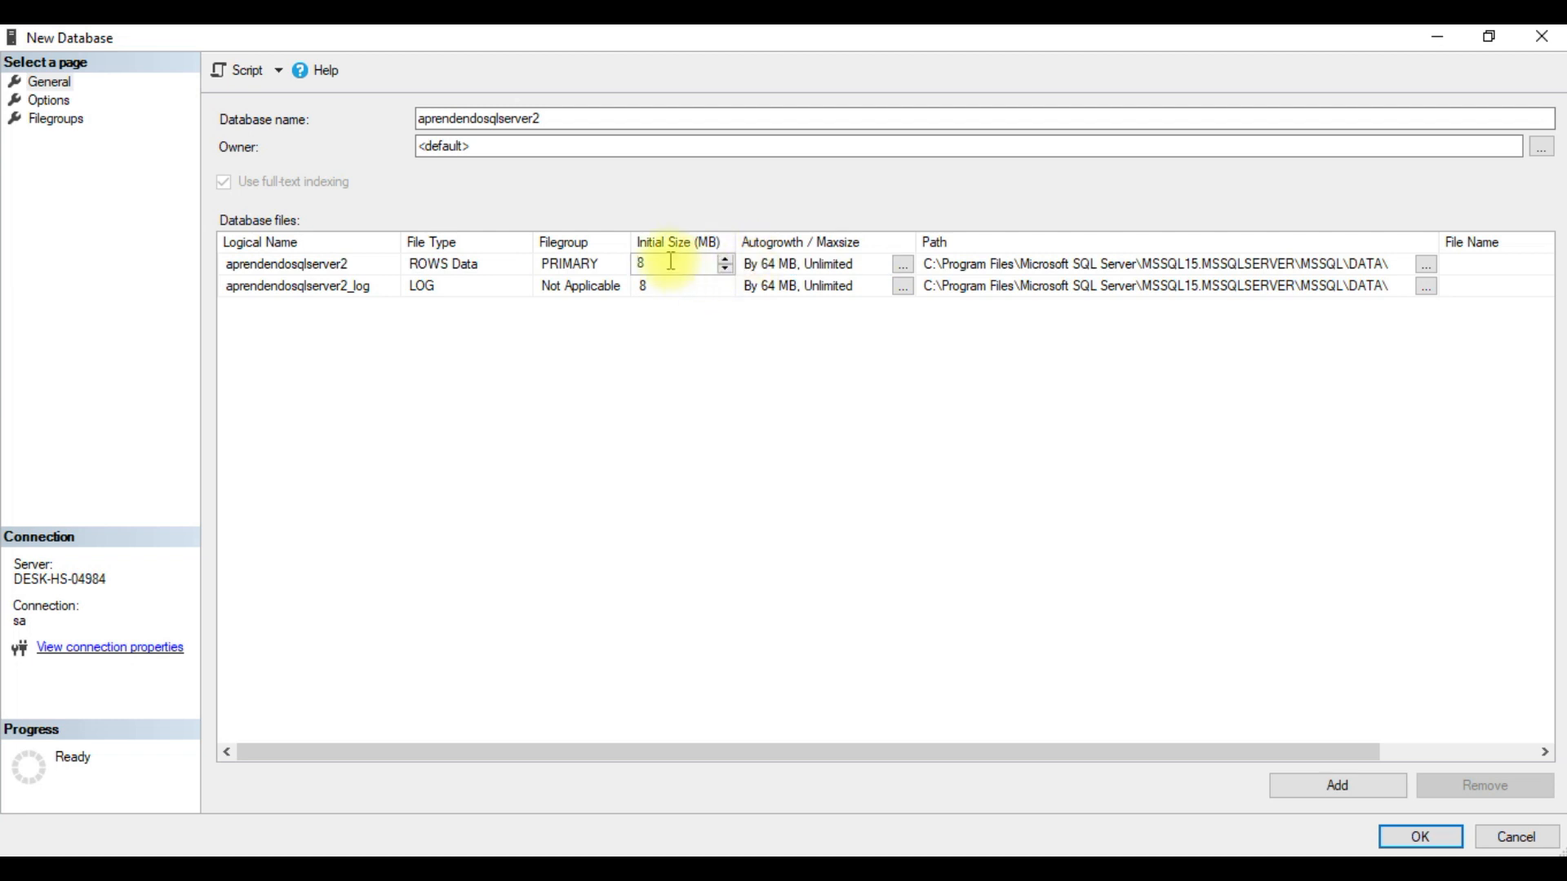
click(692, 395)
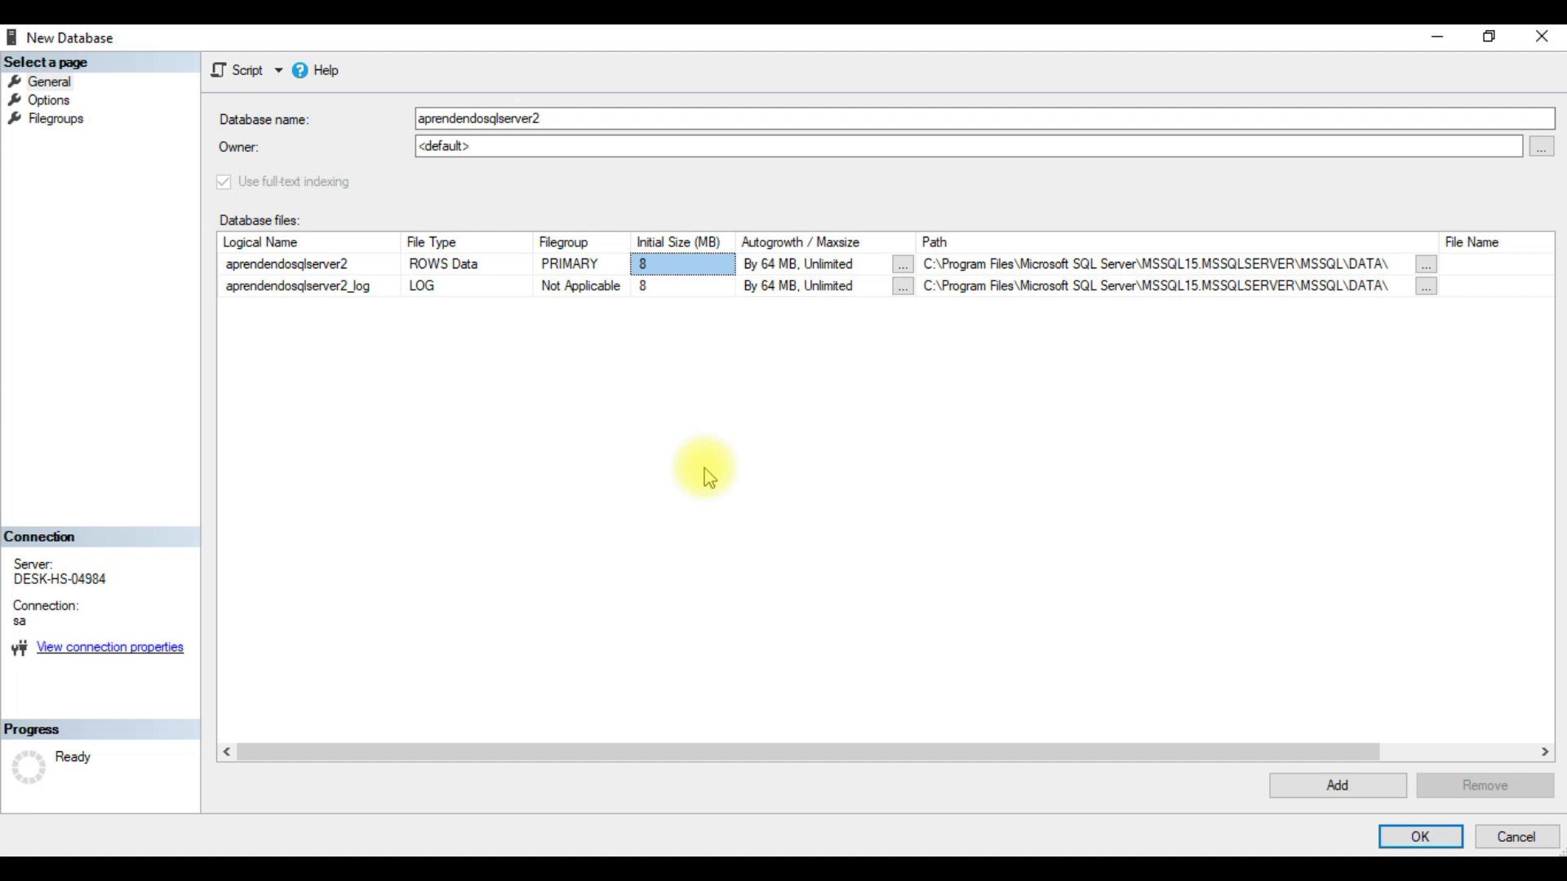
Set the data file's autogrowth to 10 megabytes and apply it.
click(840, 268)
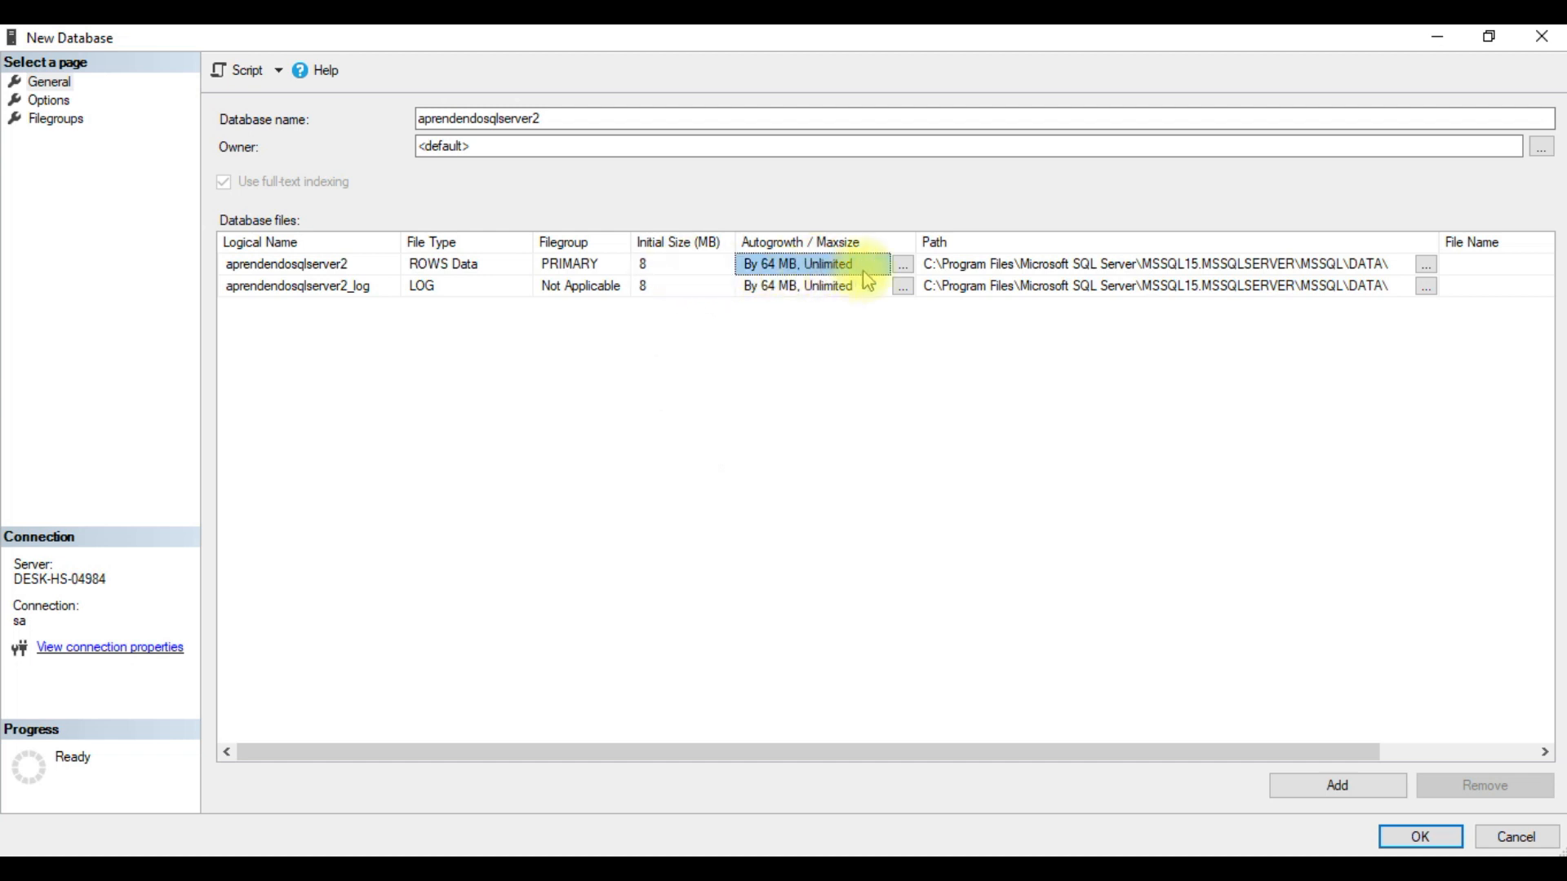
click(902, 264)
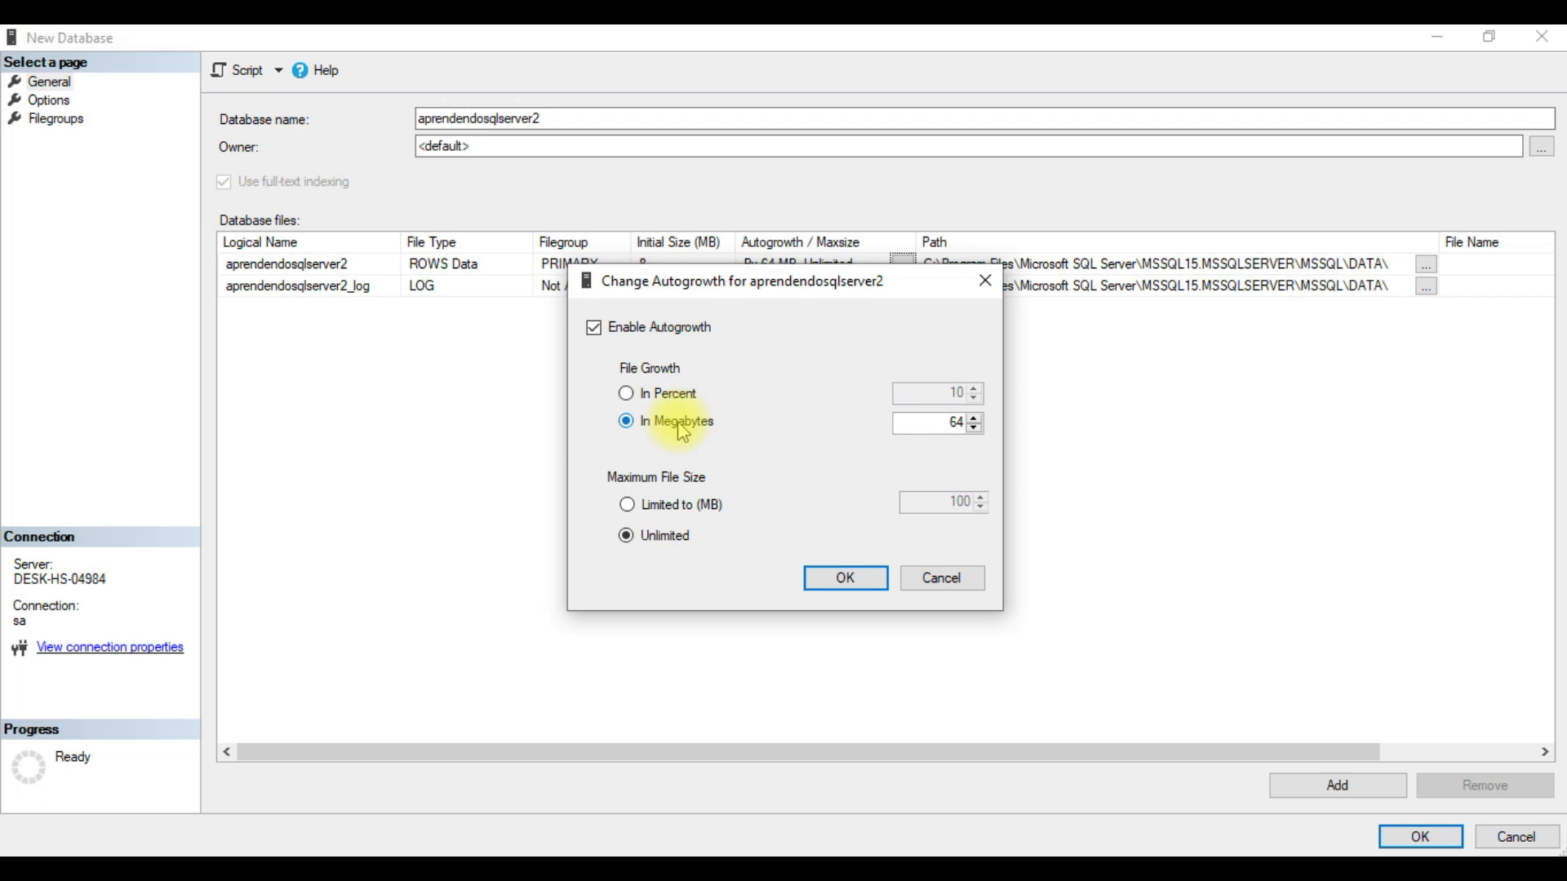
double_click(961, 423)
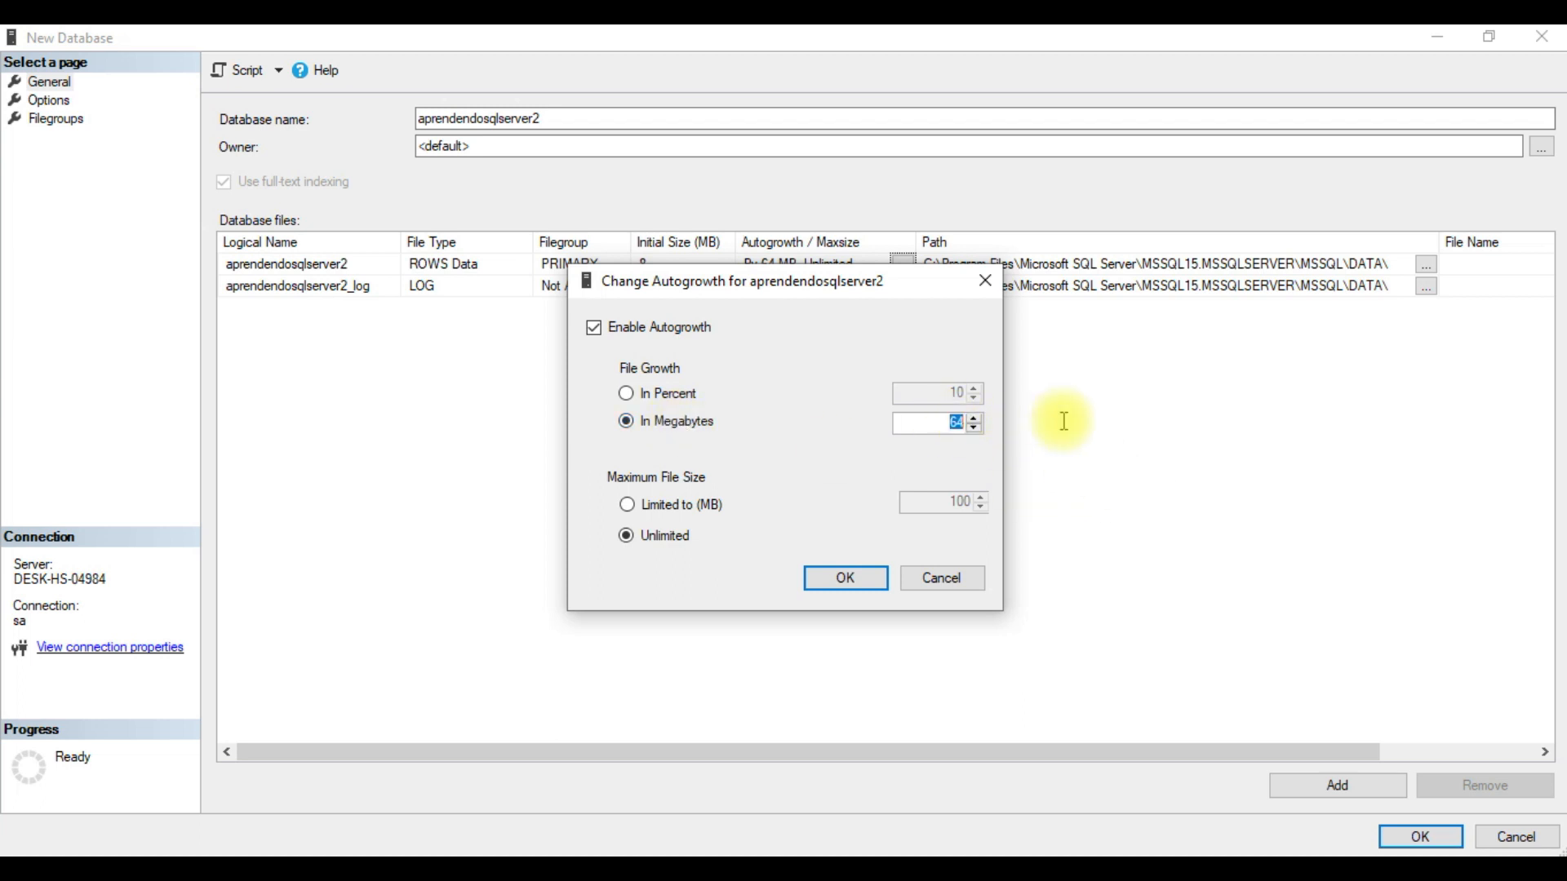
text(10)
click(848, 594)
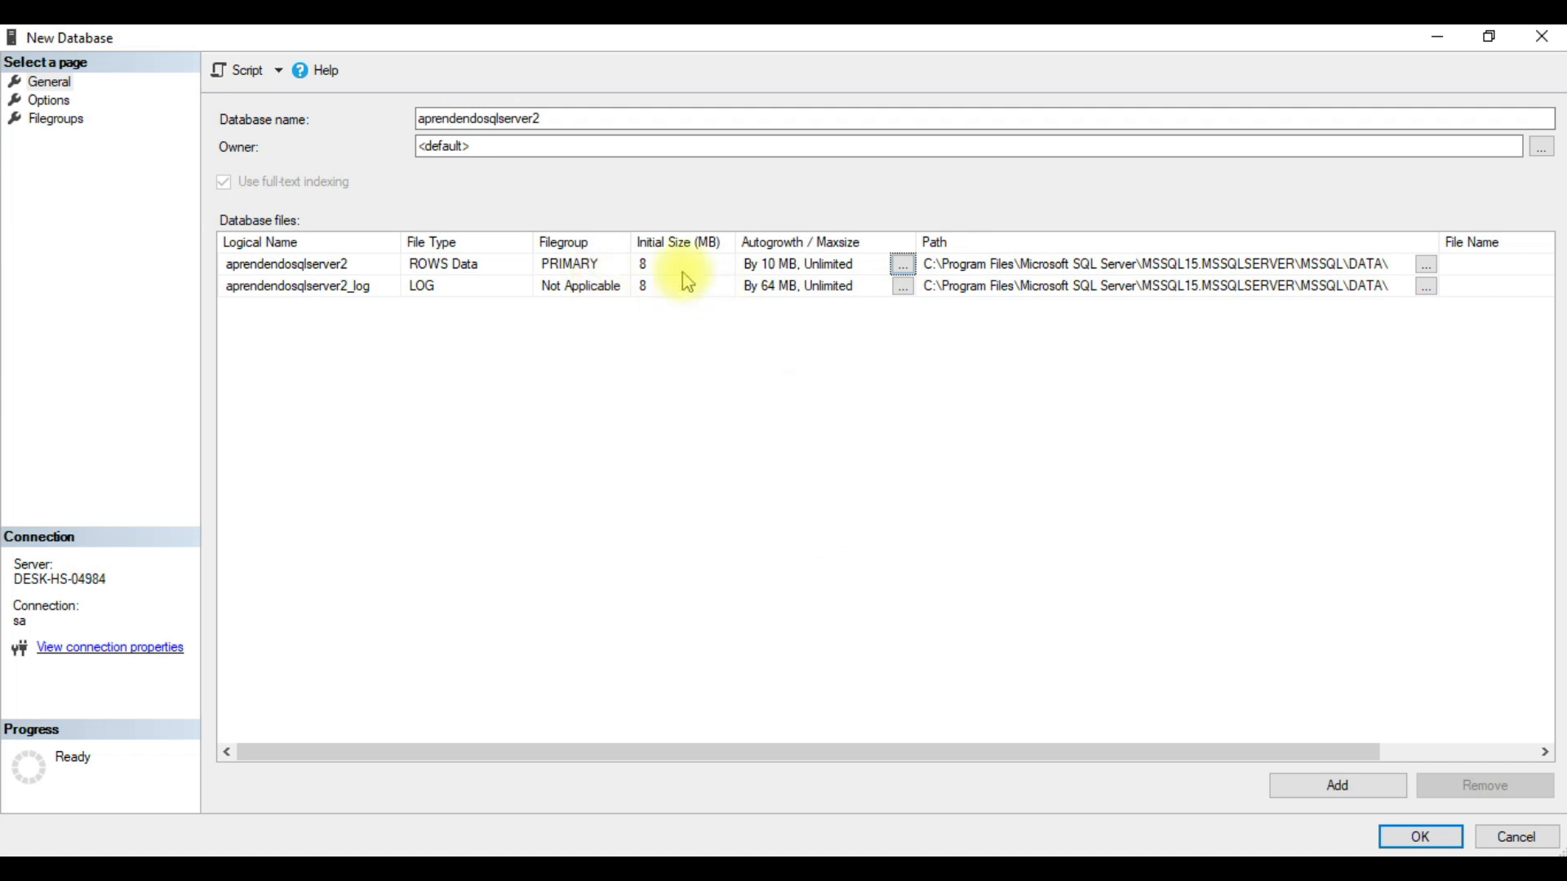
Compare the initial size and autogrowth settings of the data file and the log file.
click(660, 263)
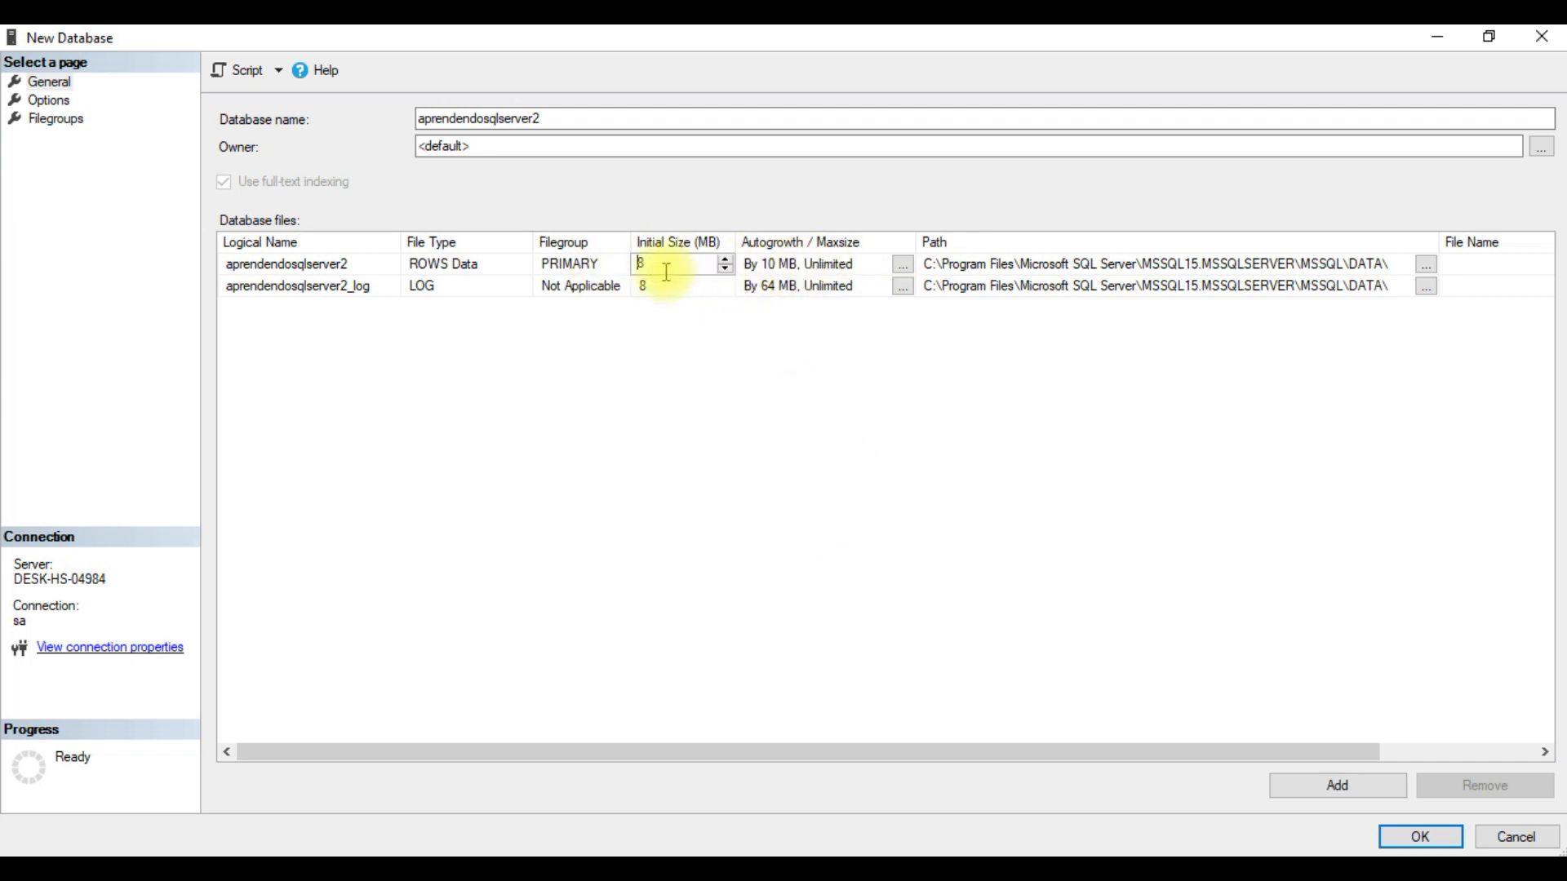
click(700, 379)
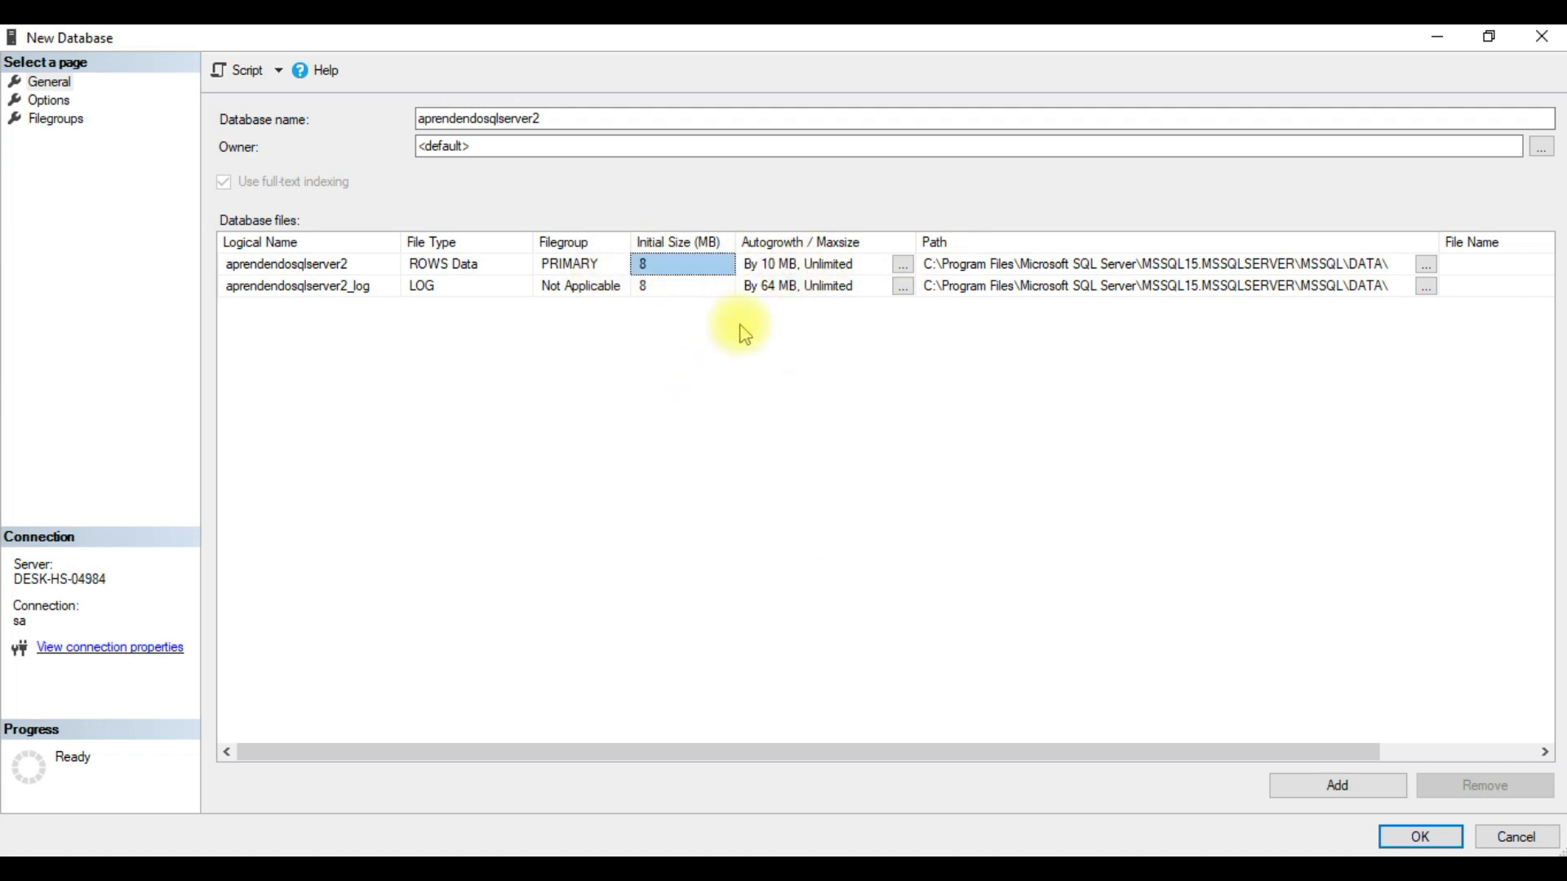
click(783, 268)
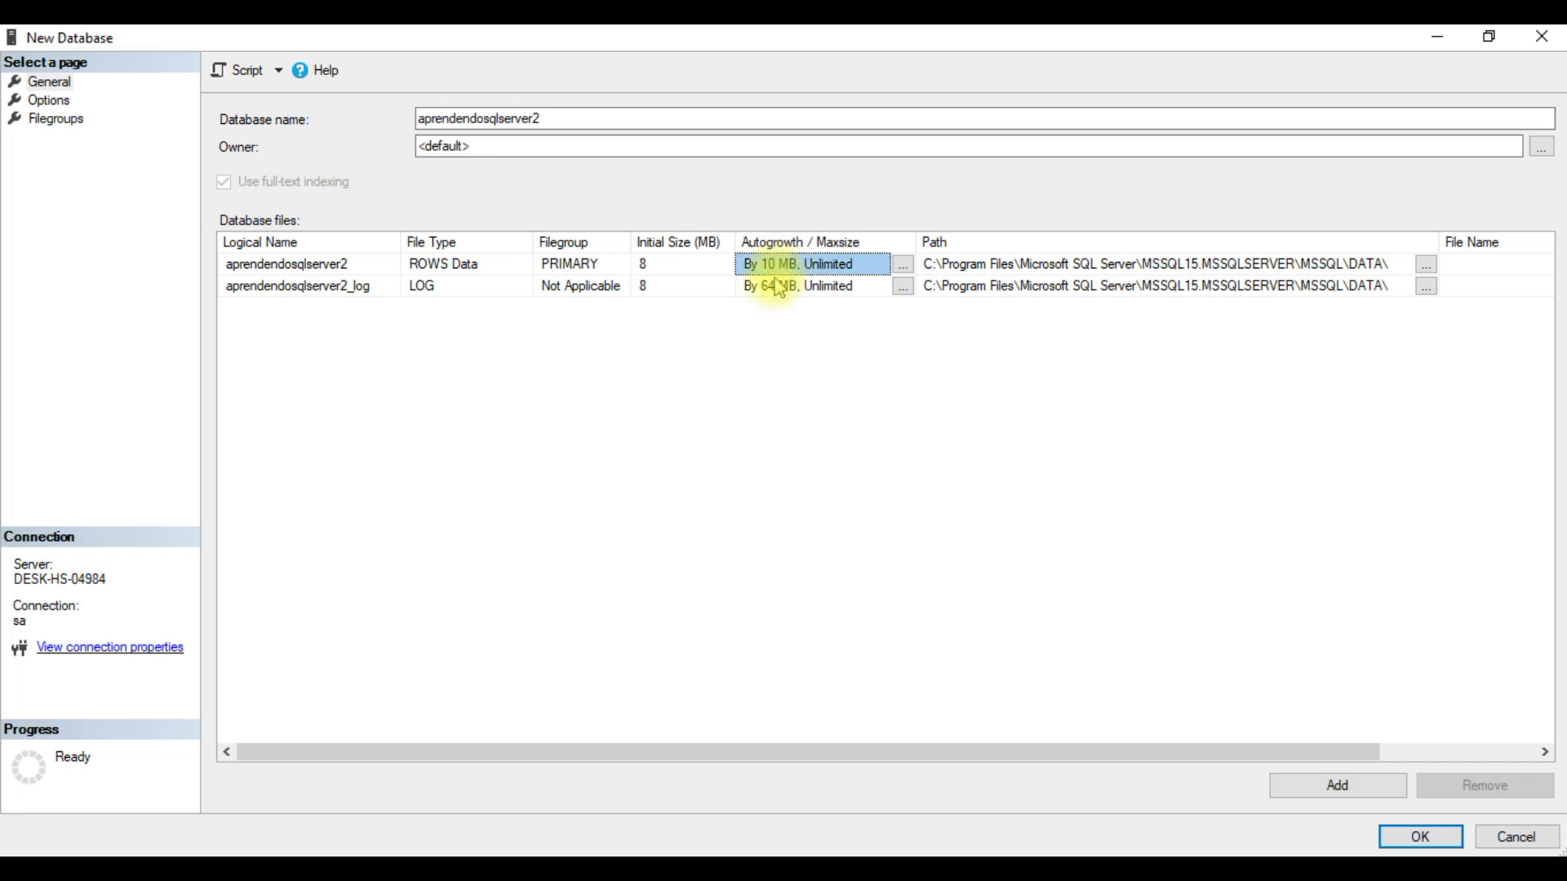
click(665, 264)
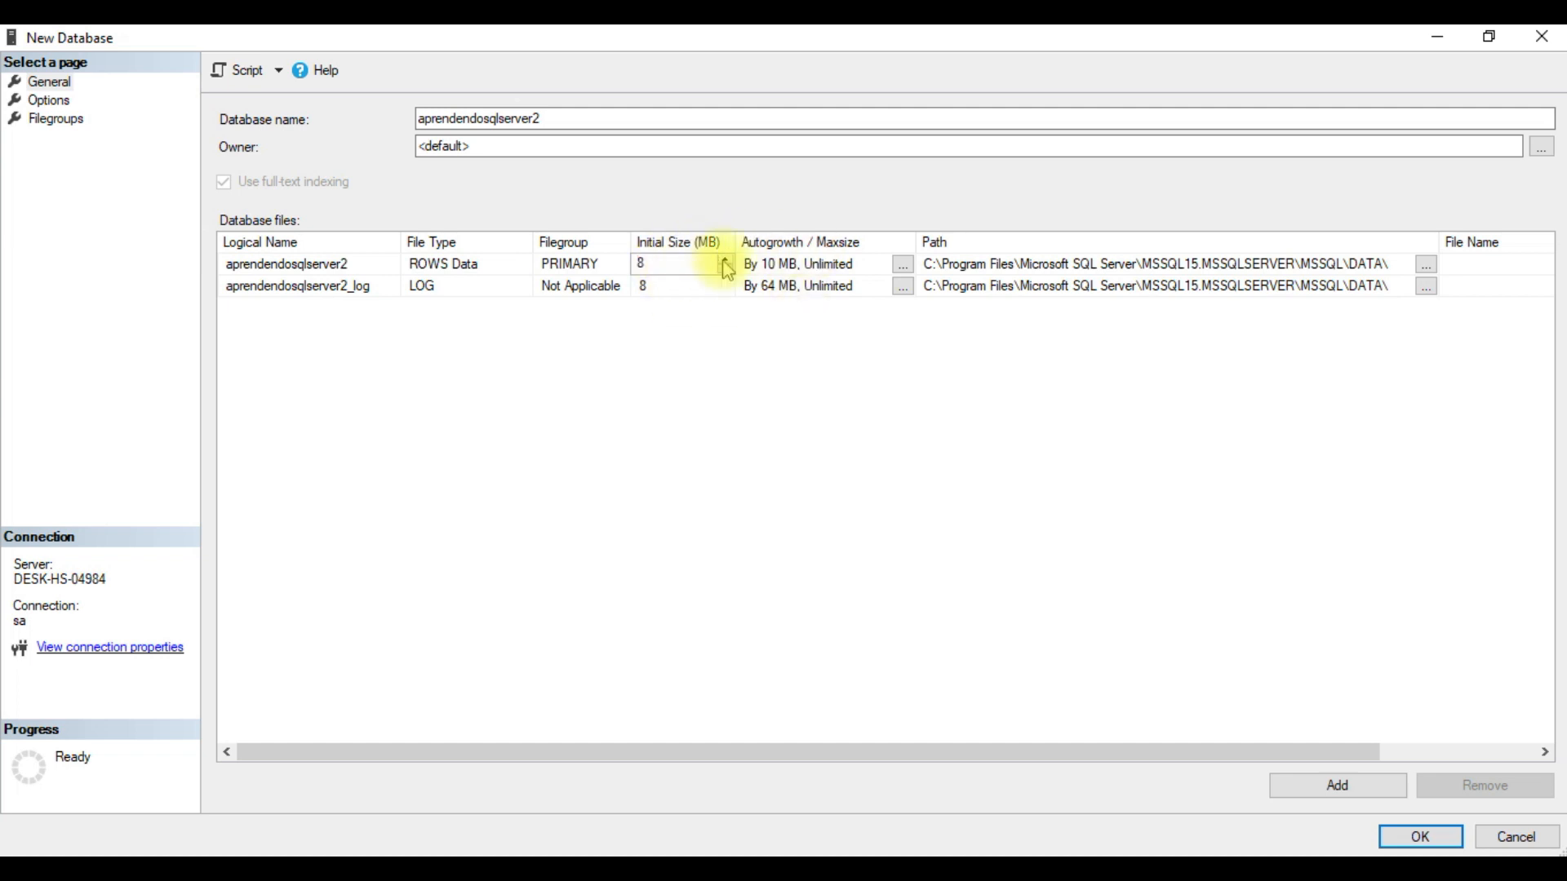
click(675, 287)
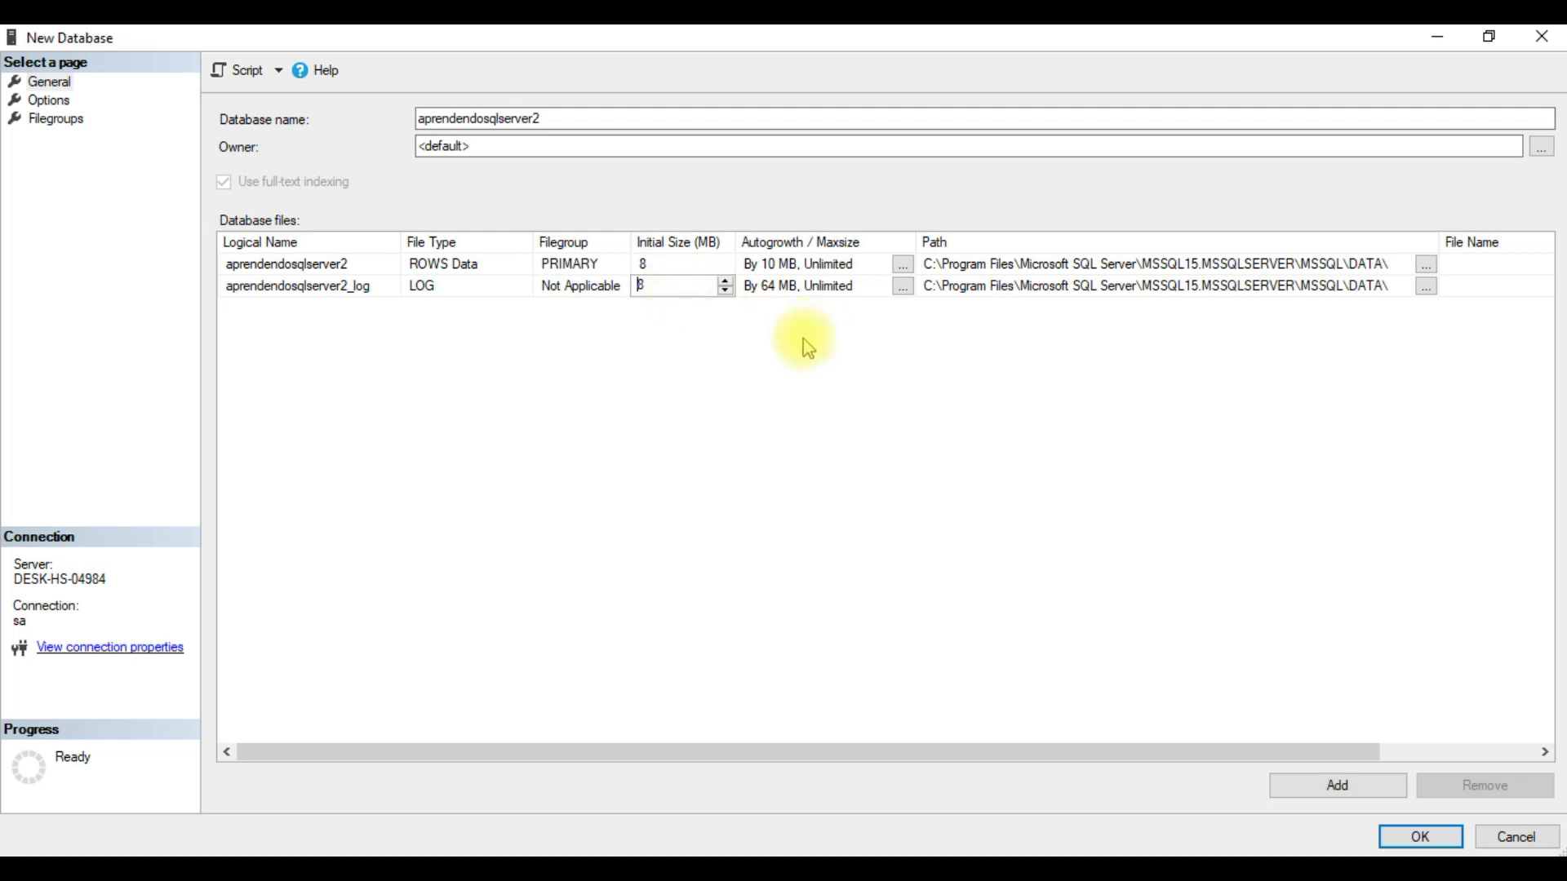
click(788, 290)
click(694, 293)
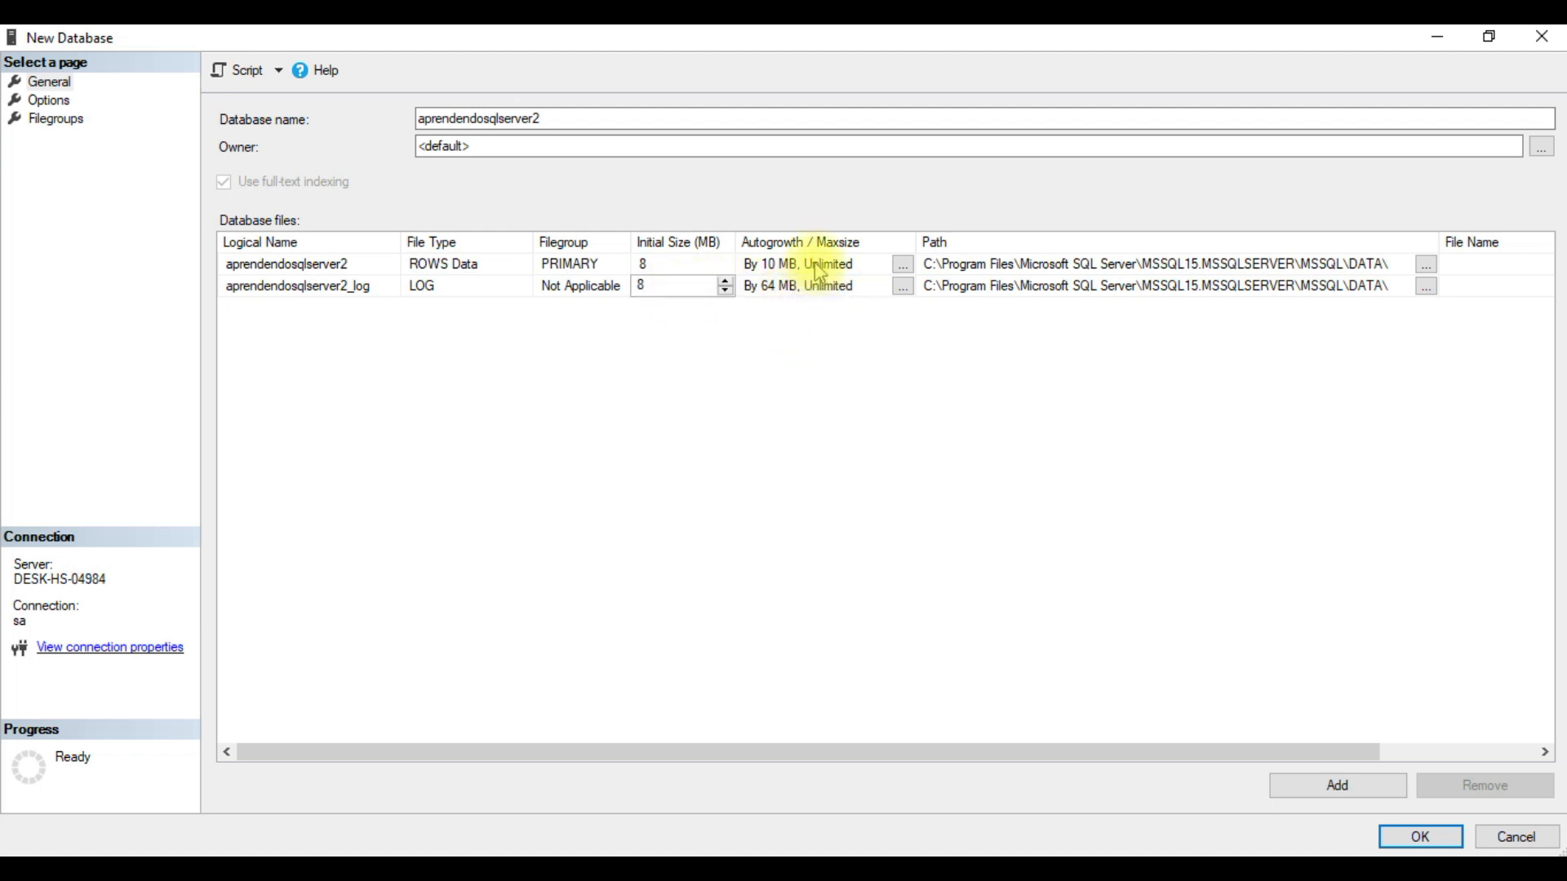
Try the limited maximum file size option in the data file's autogrowth settings, switch back to Unlimited, and cancel.
click(797, 261)
click(904, 267)
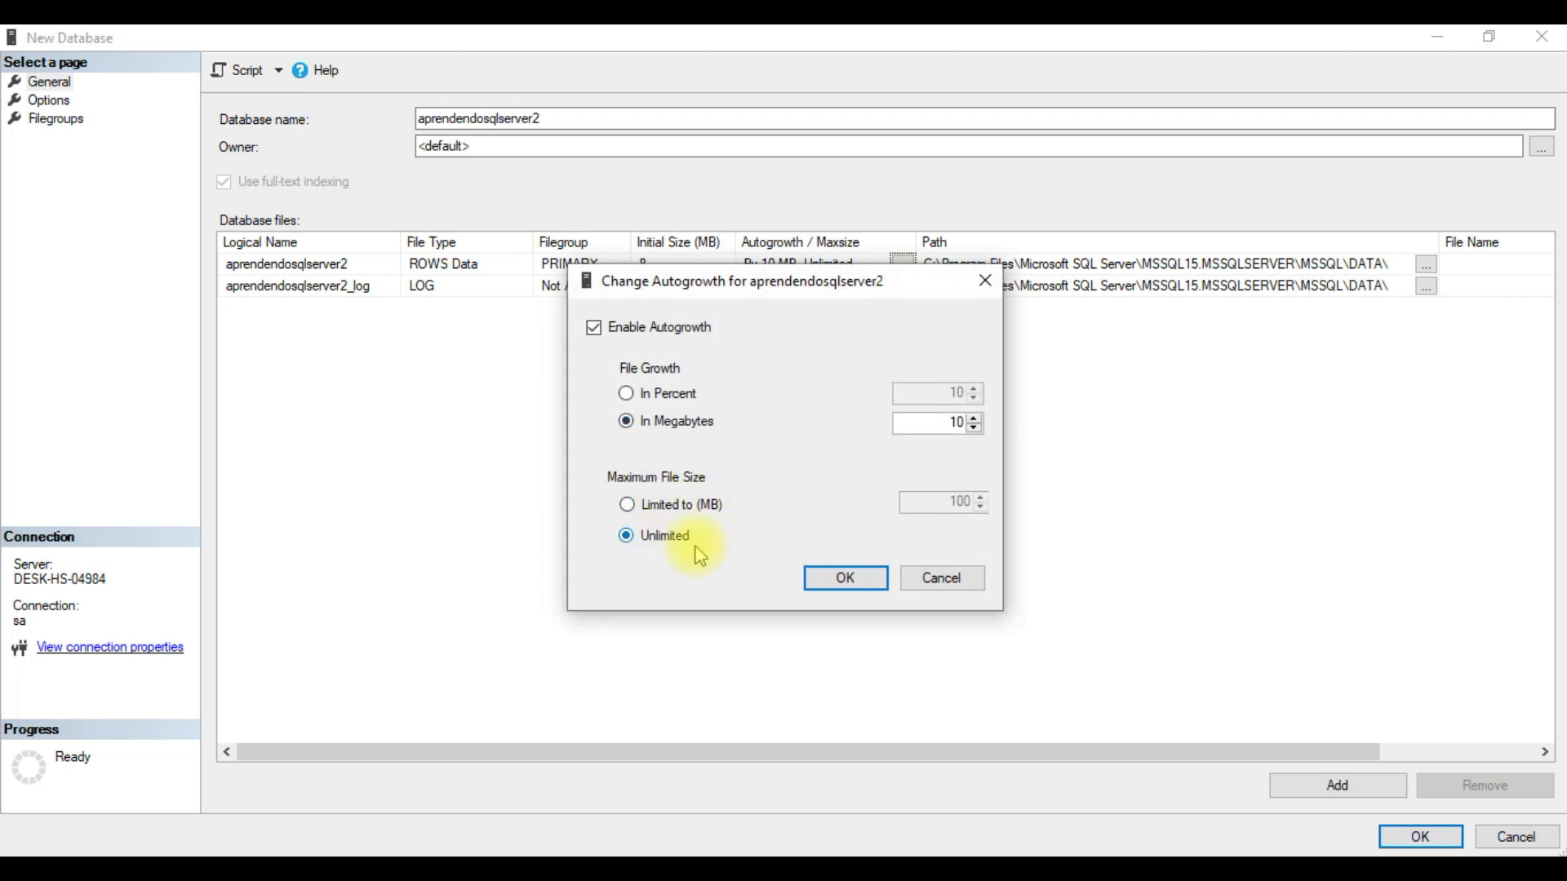
click(665, 504)
double_click(930, 501)
click(677, 543)
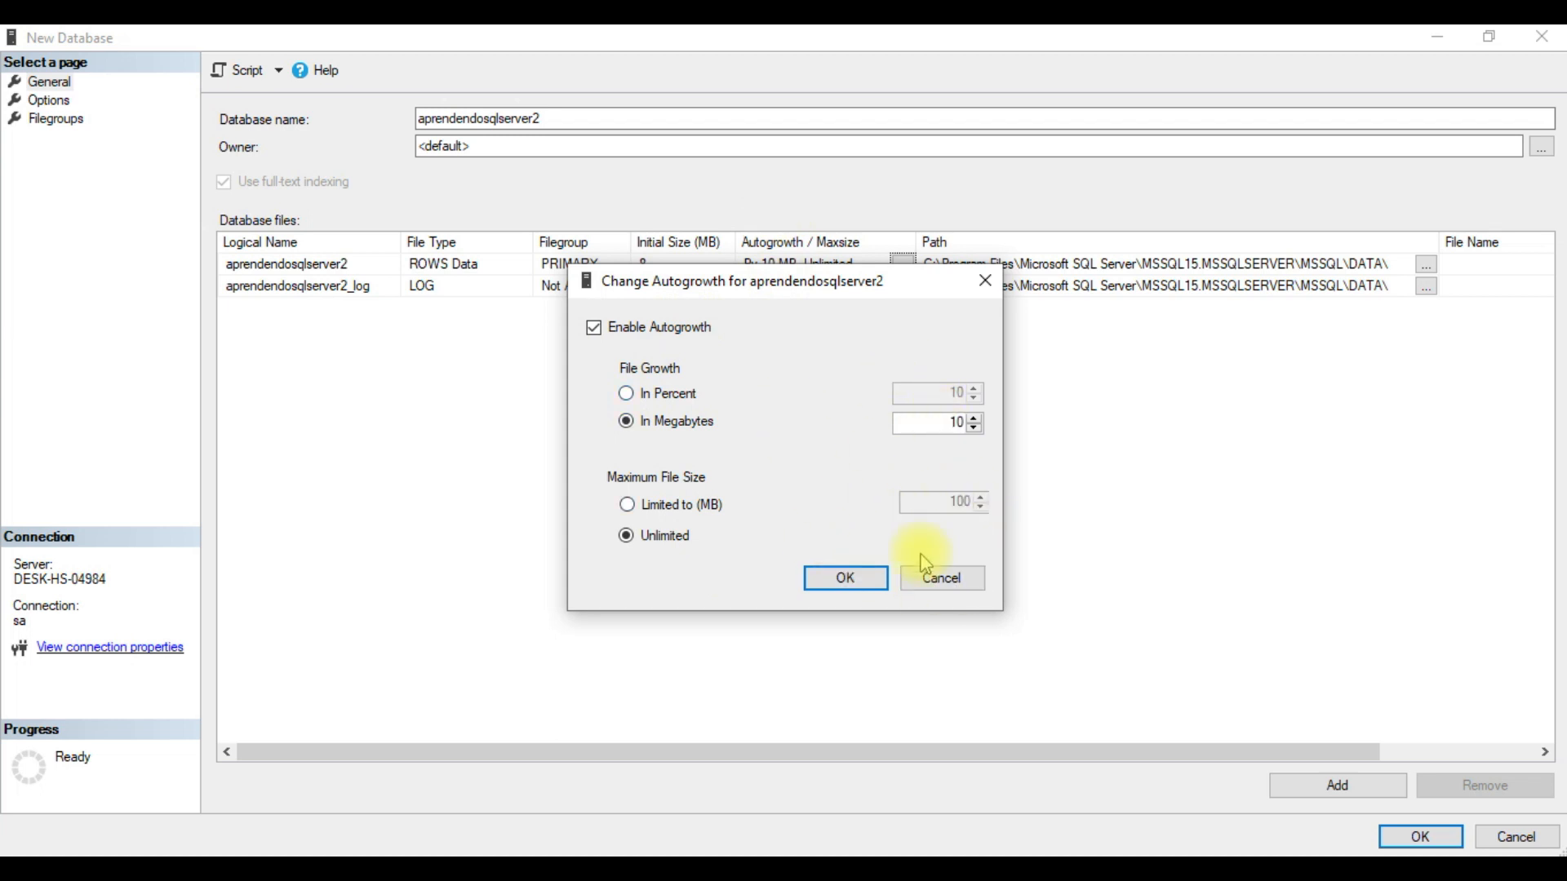
click(971, 588)
Set the log file's autogrowth to 10 megabytes.
click(855, 287)
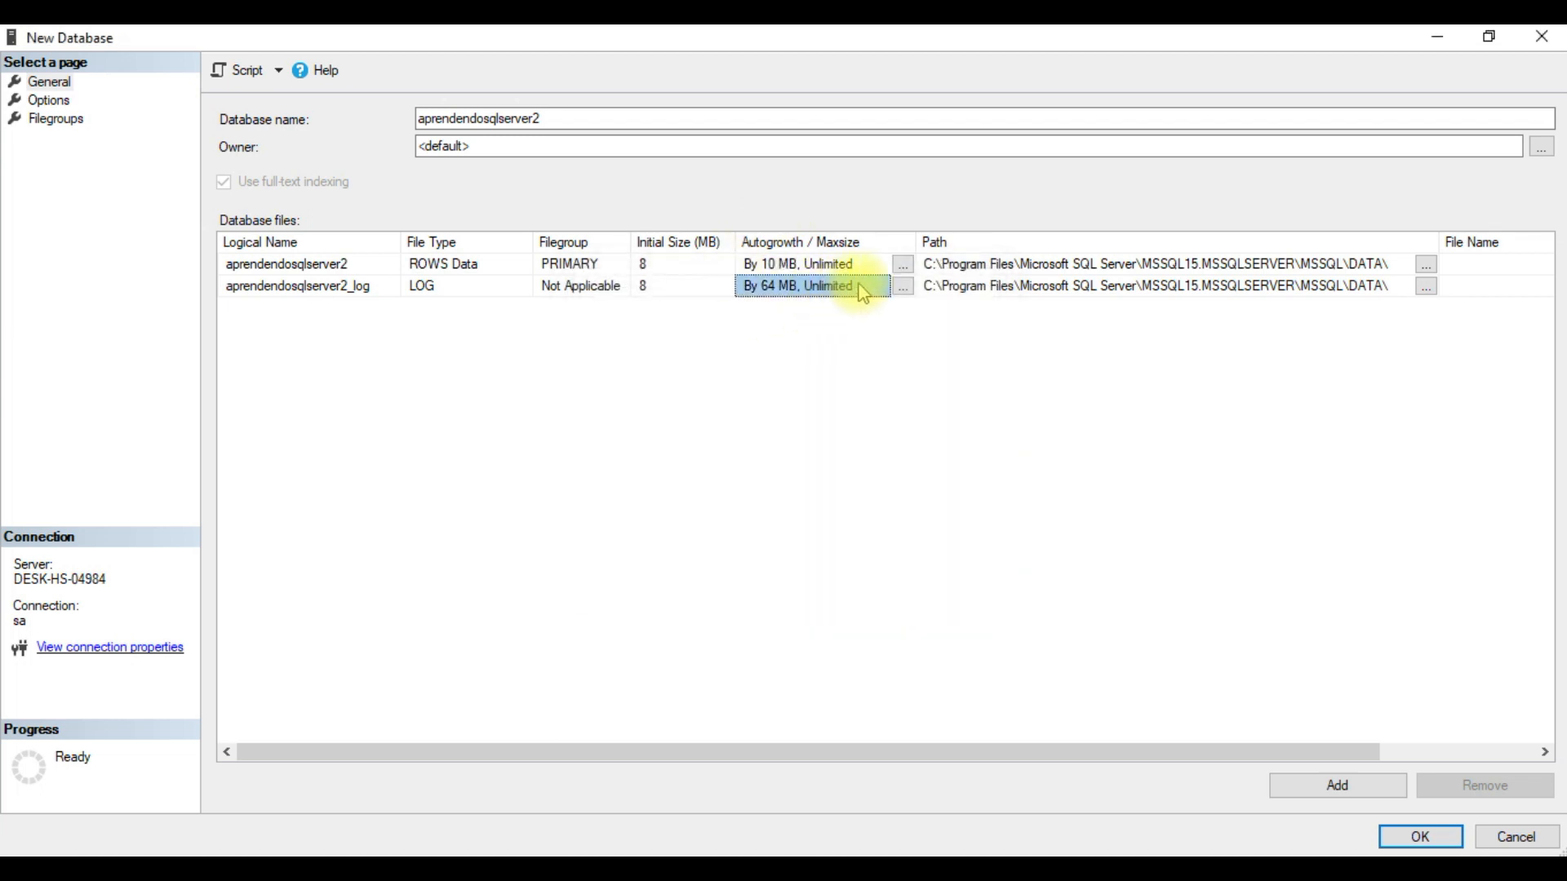
click(903, 287)
click(652, 393)
click(694, 421)
double_click(918, 422)
text(10)
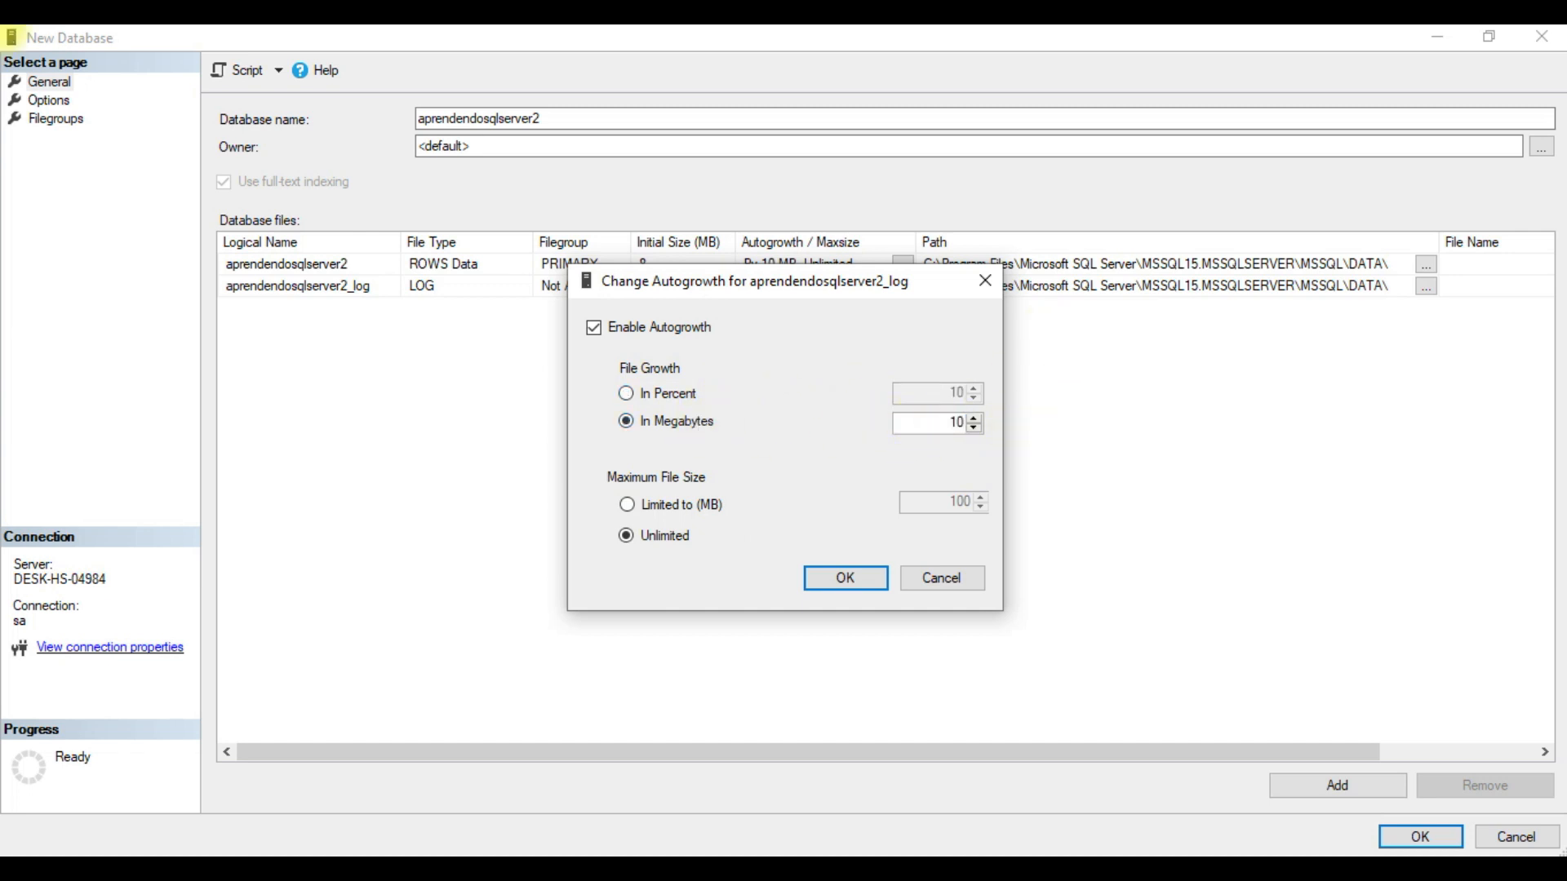
Compare the percent and megabyte growth options for the log file, keep In Megabytes at 10, and apply the autogrowth settings.
click(693, 399)
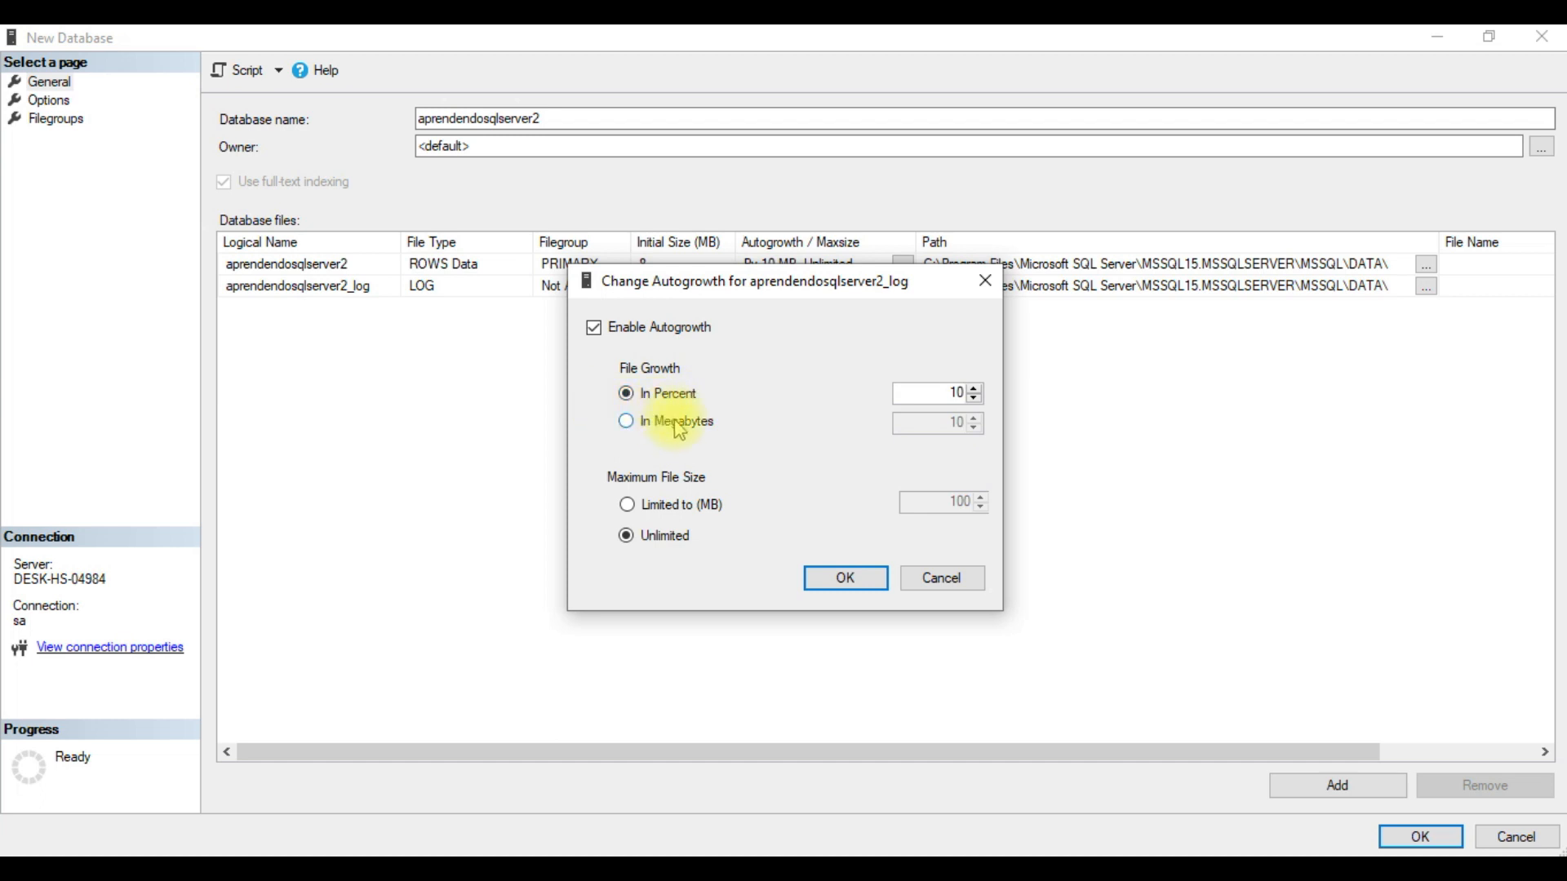
click(629, 428)
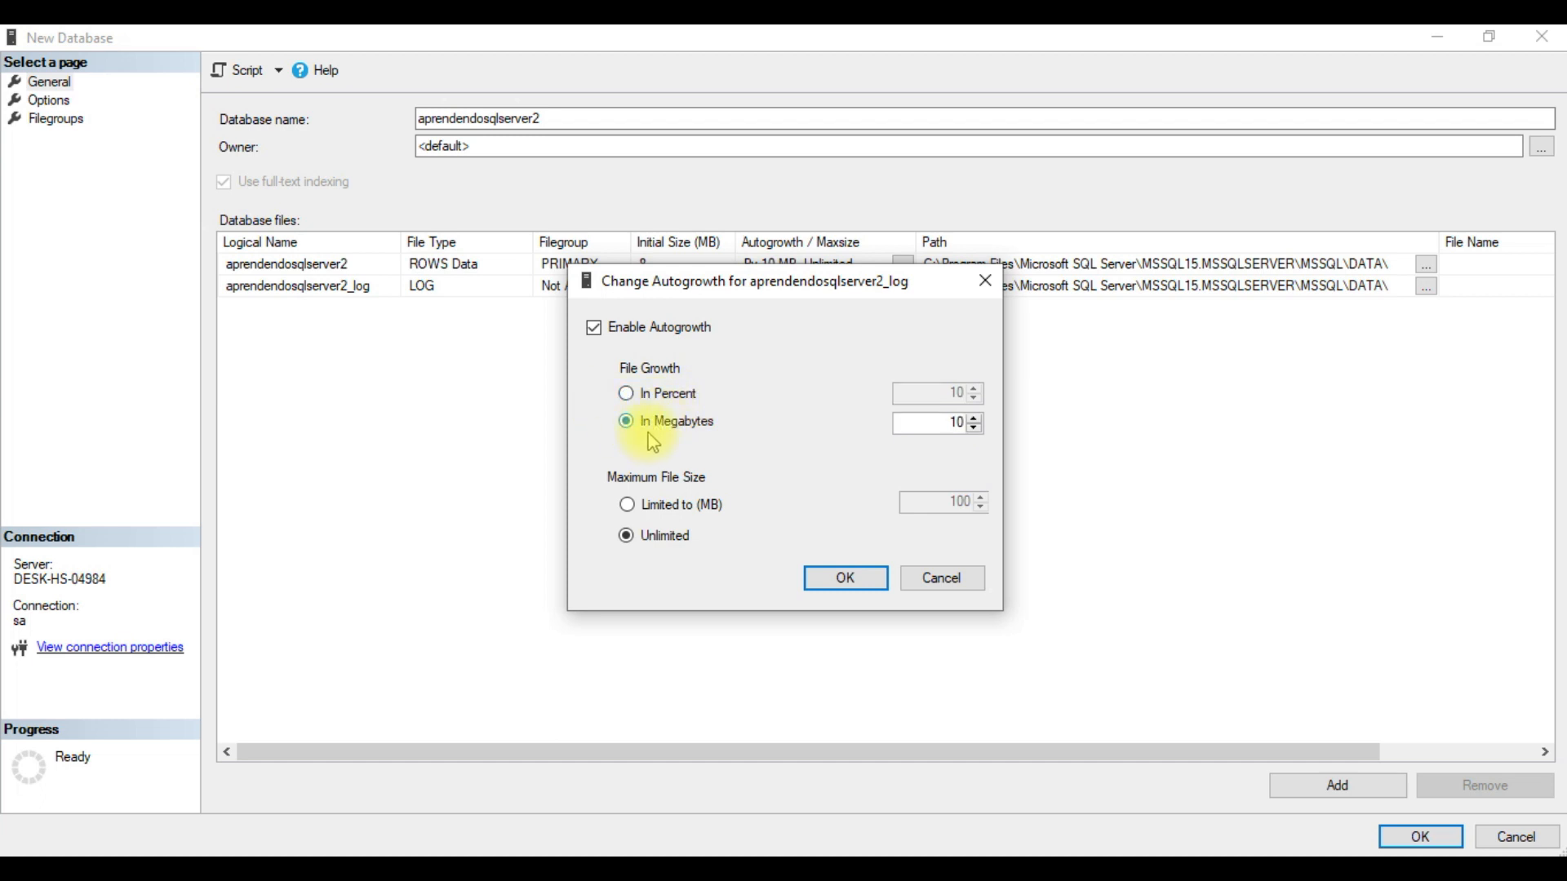
click(692, 393)
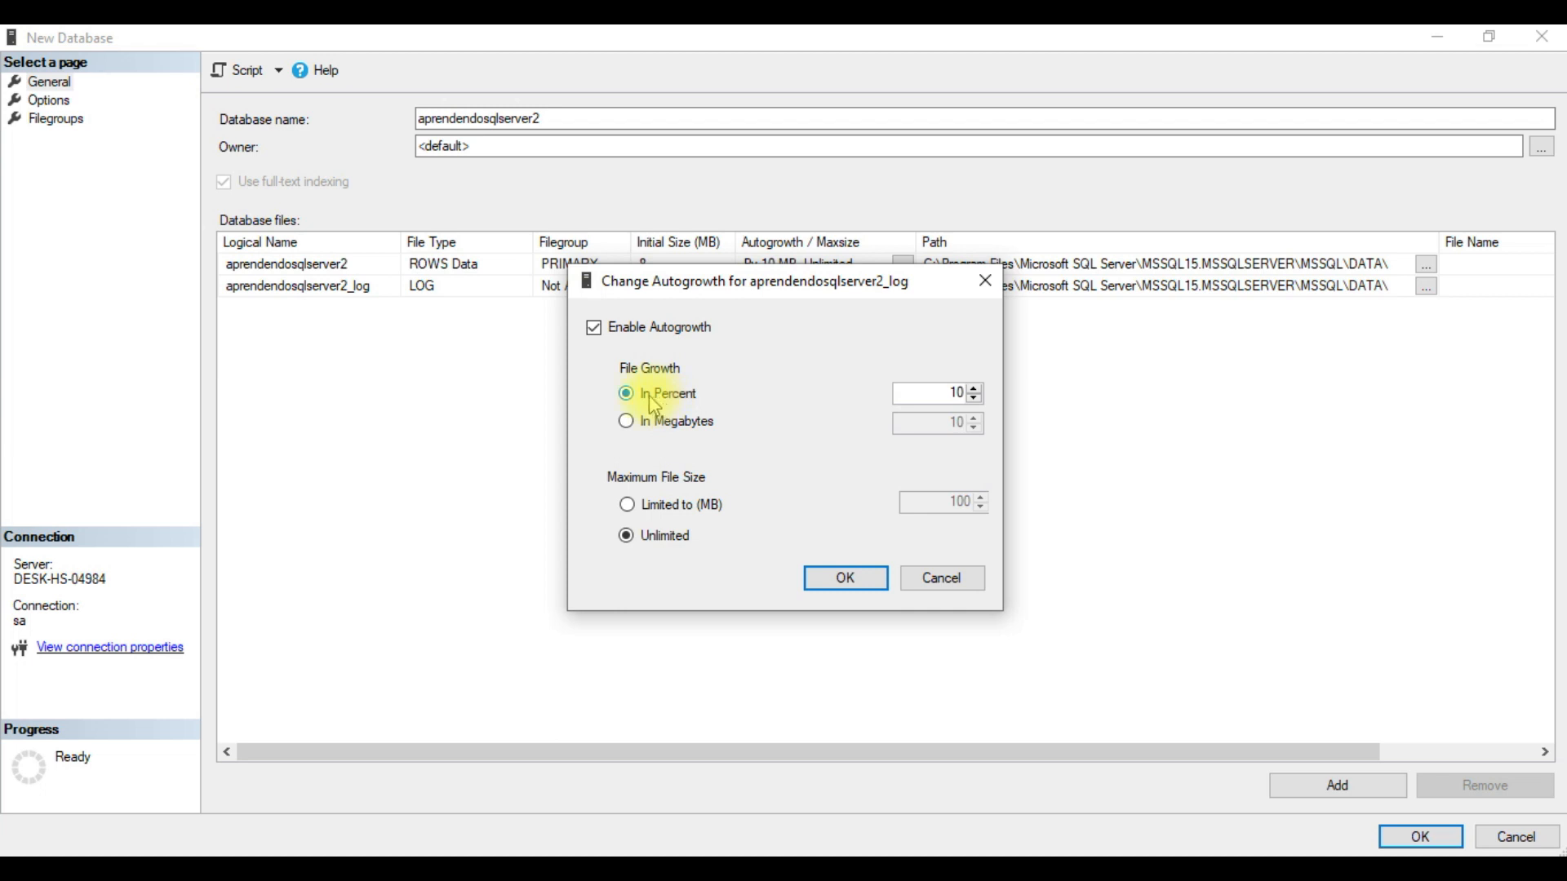
drag(781, 290, 839, 275)
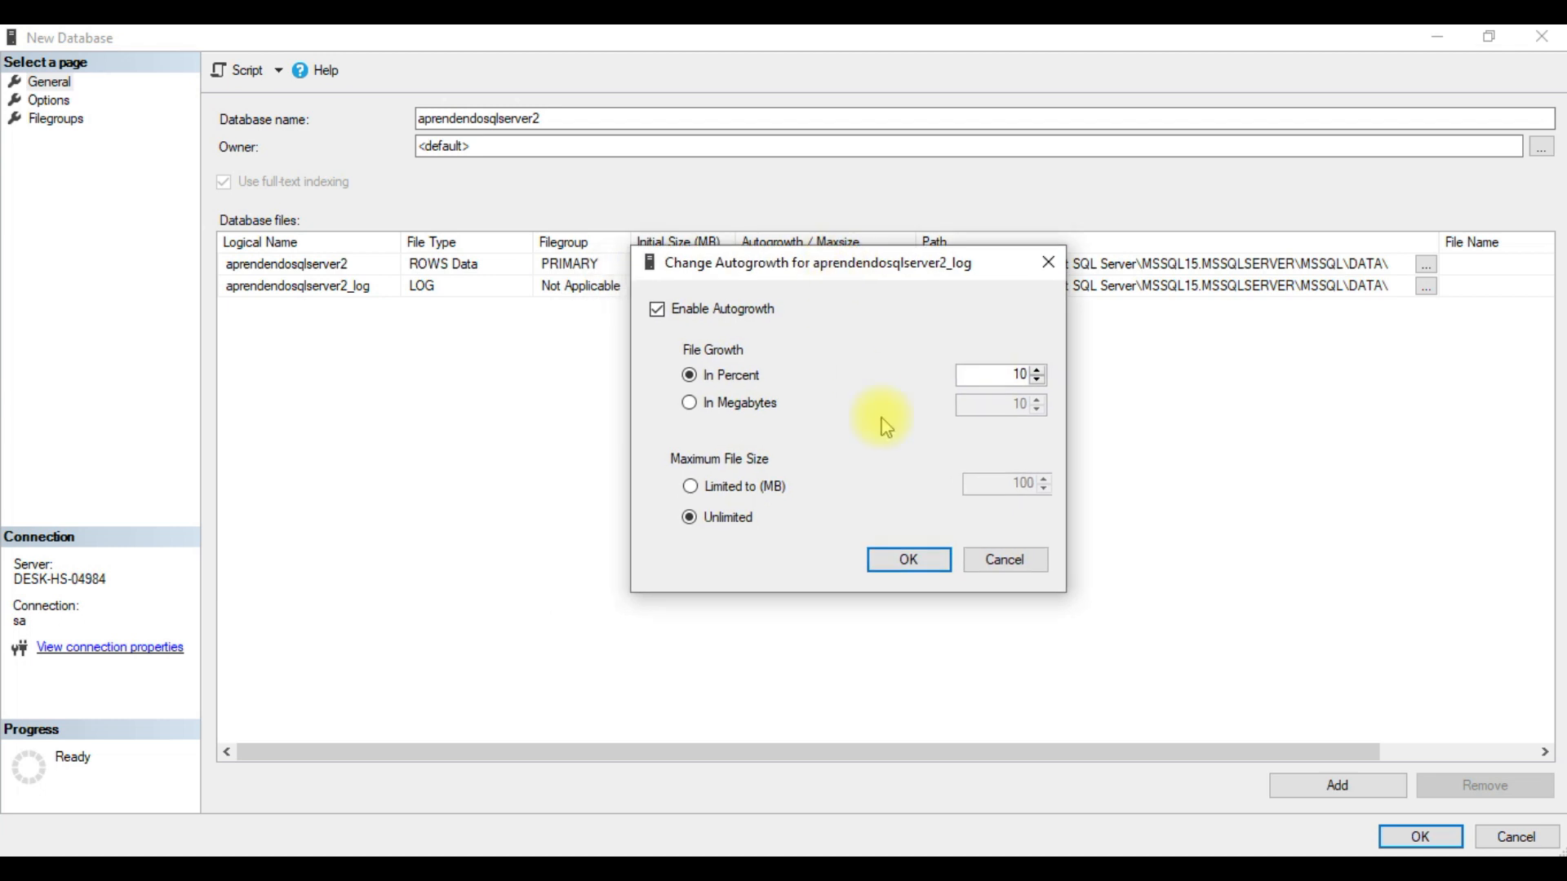
click(749, 403)
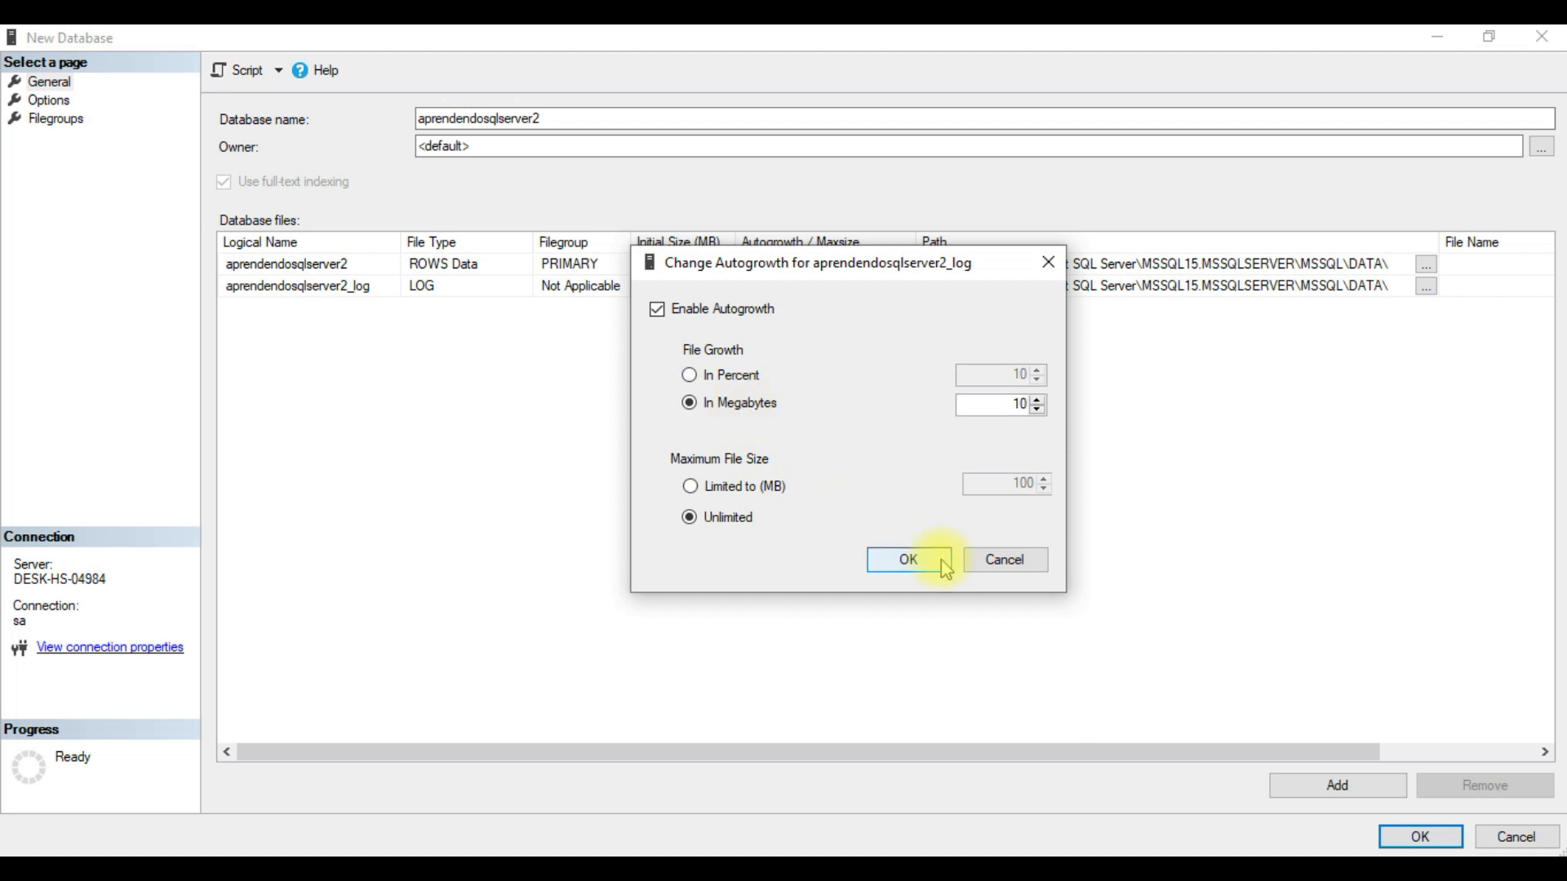
click(930, 561)
Try an initial size of 10 MB for the data file and restore it to 8 MB.
click(696, 272)
click(689, 290)
click(803, 263)
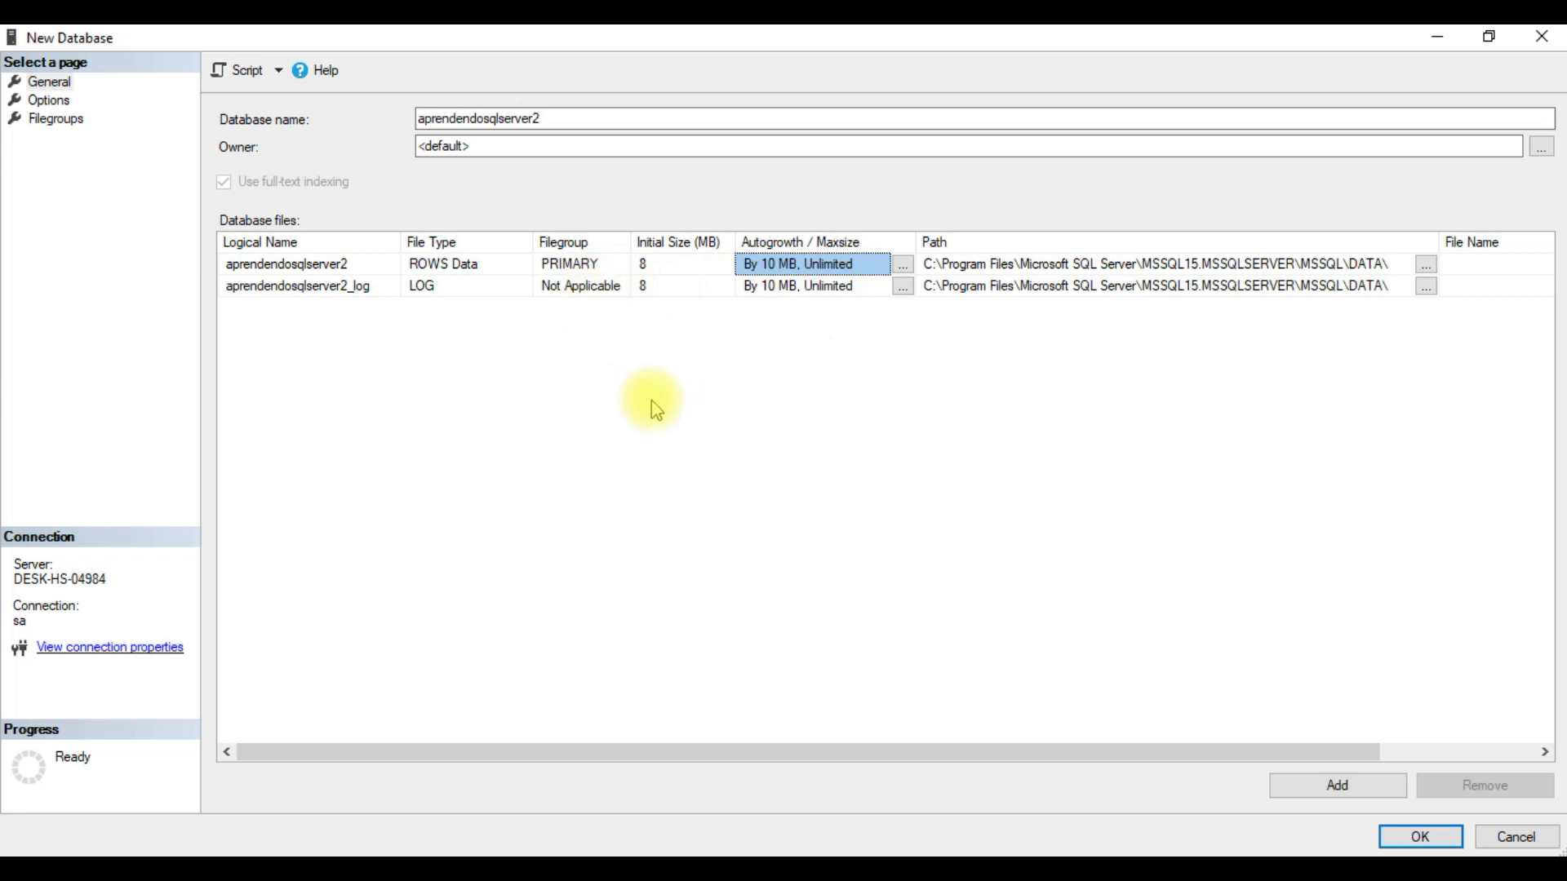
click(683, 266)
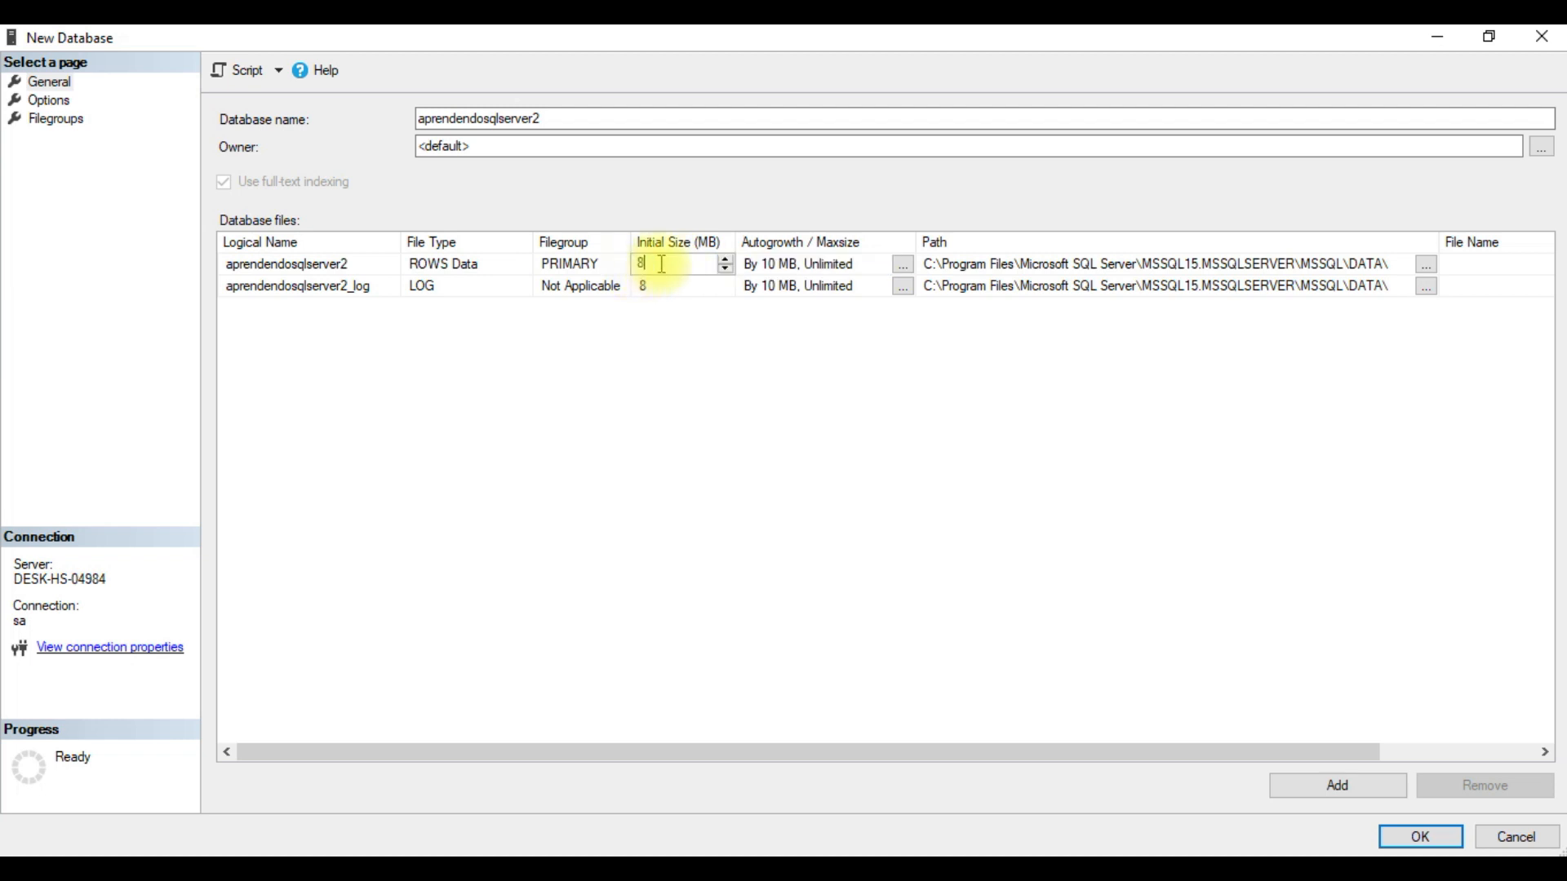
text(10)
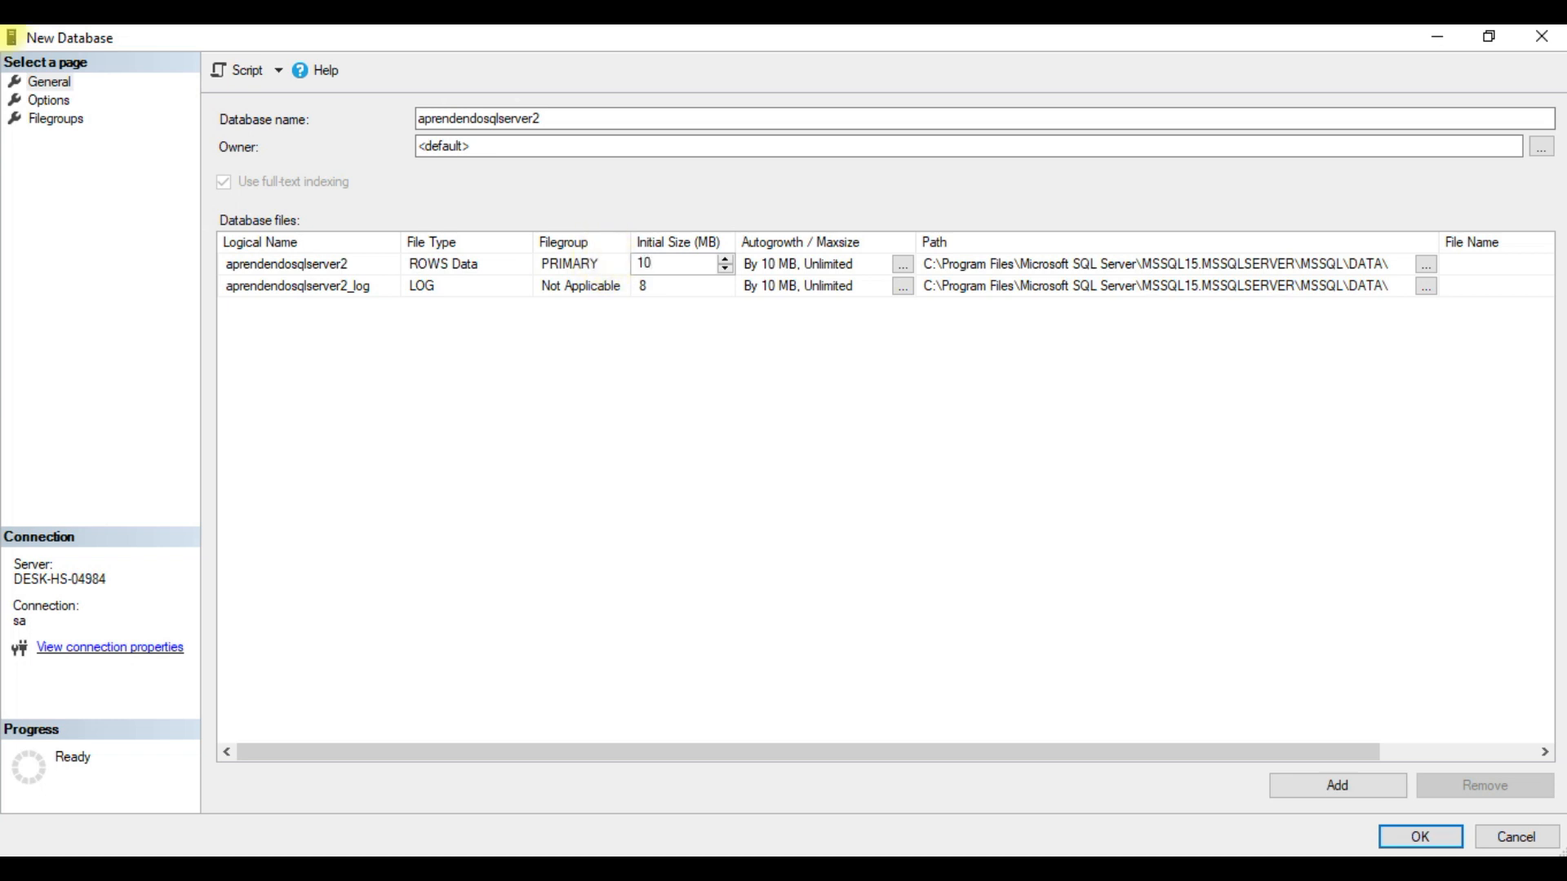
text(432)
key(BackSpace)
key(BackSpace)
key(BackSpace)
text(8)
click(848, 424)
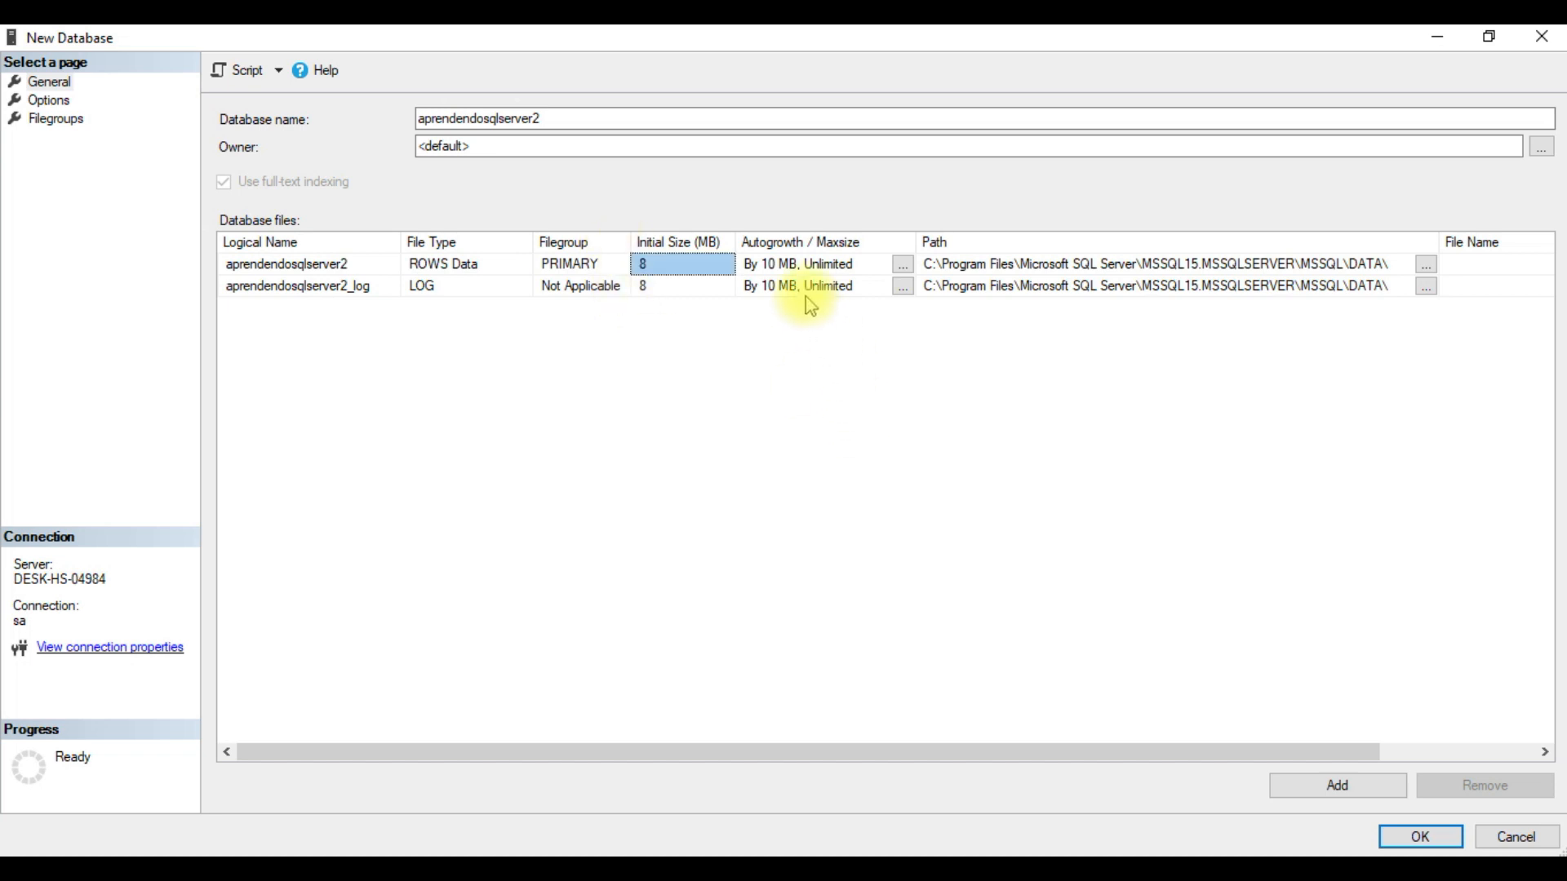
Review both files' initial size and autogrowth, inspect the data file's growth increment, and cancel without changing it.
click(677, 286)
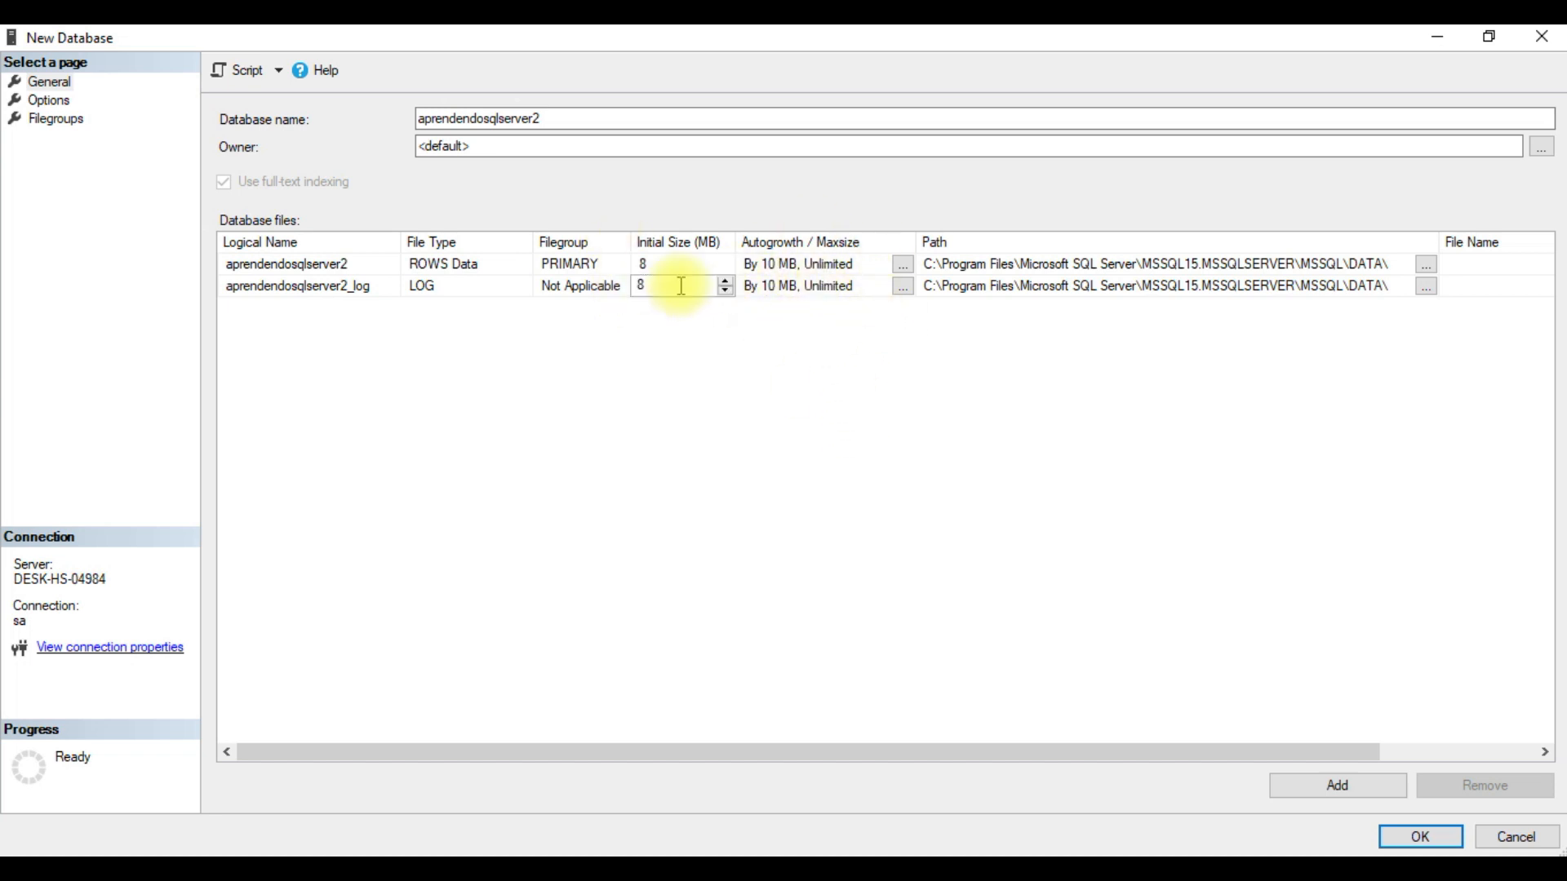
click(812, 287)
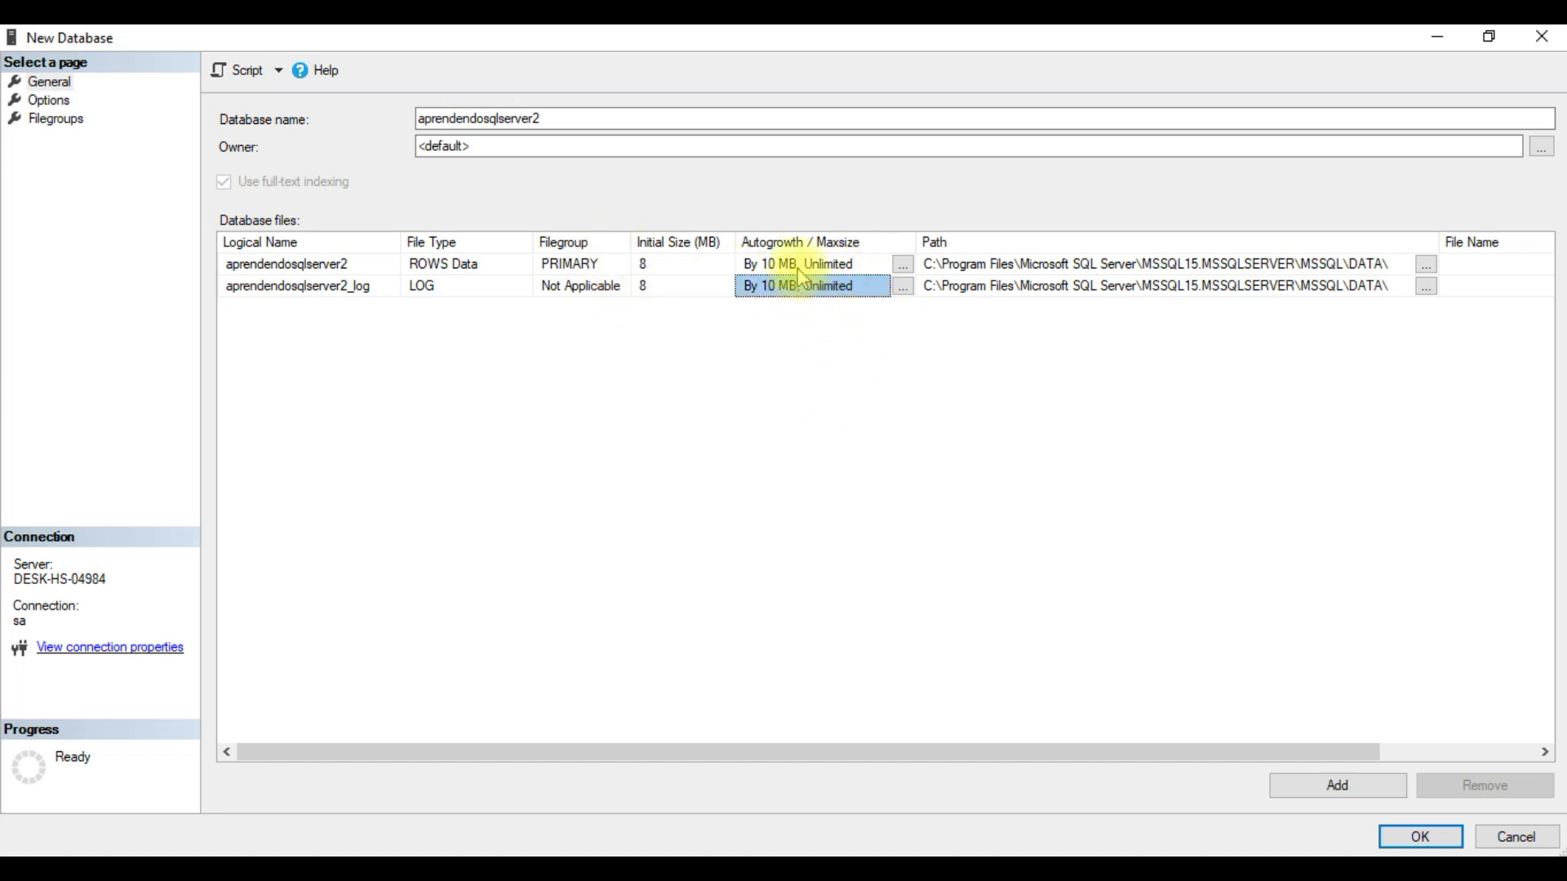
click(810, 267)
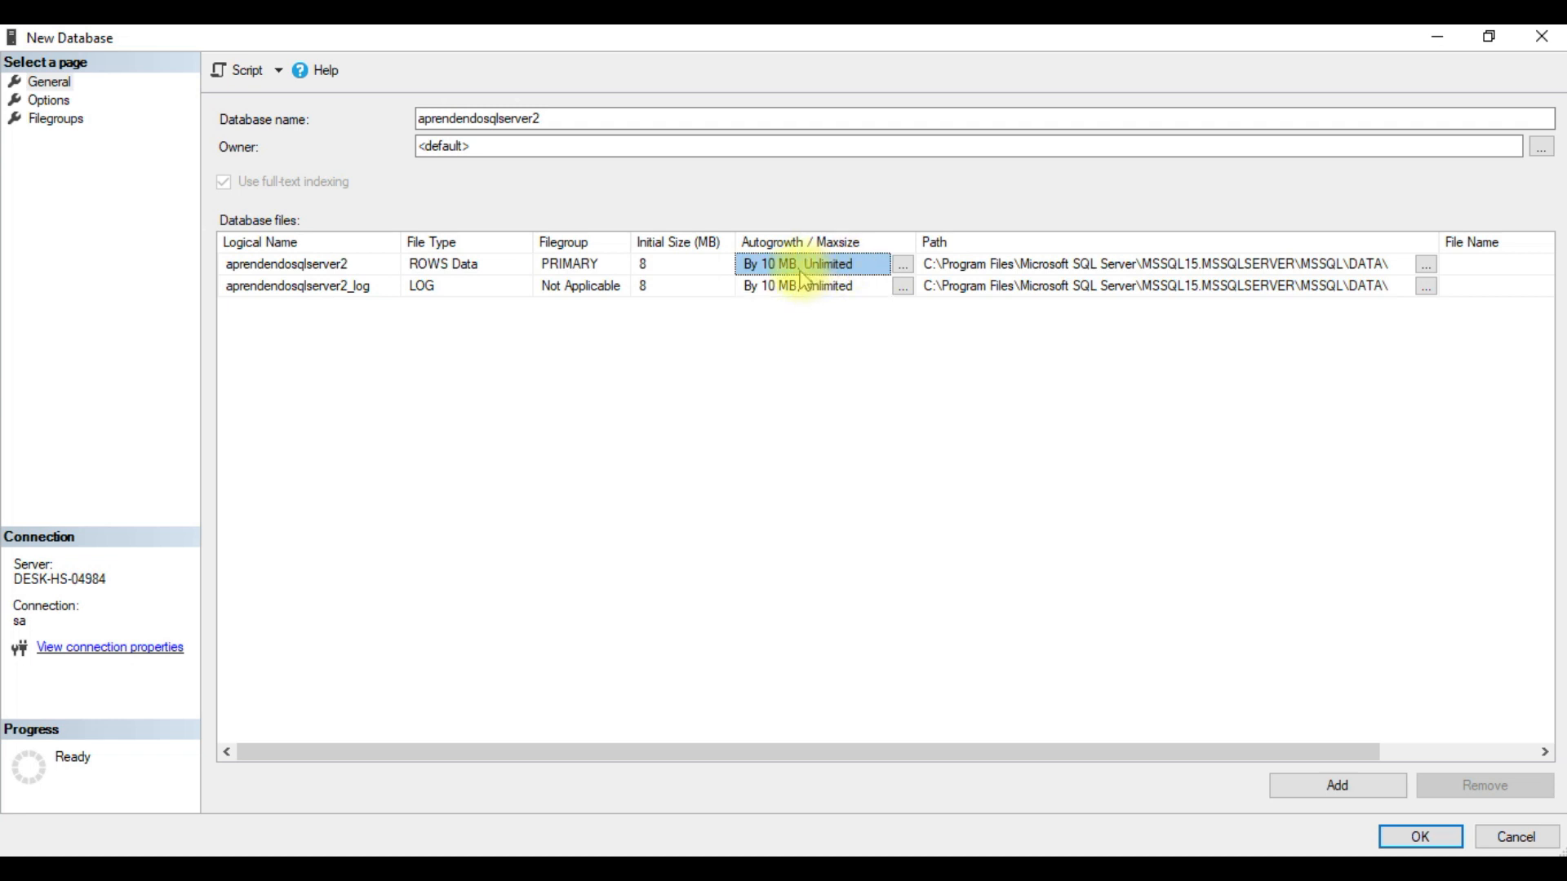
click(902, 264)
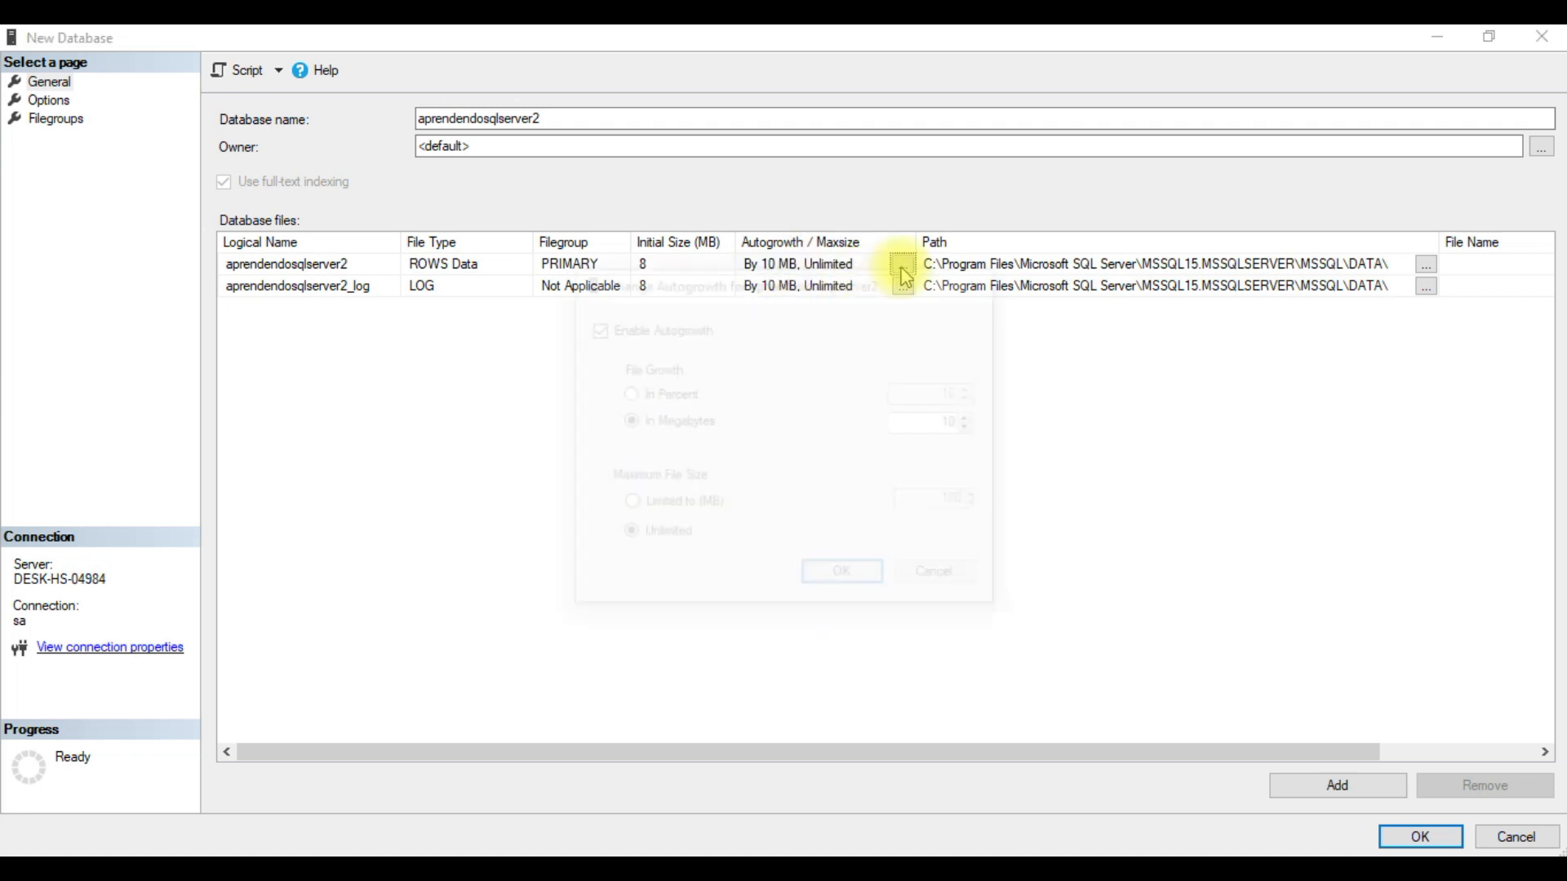
double_click(961, 421)
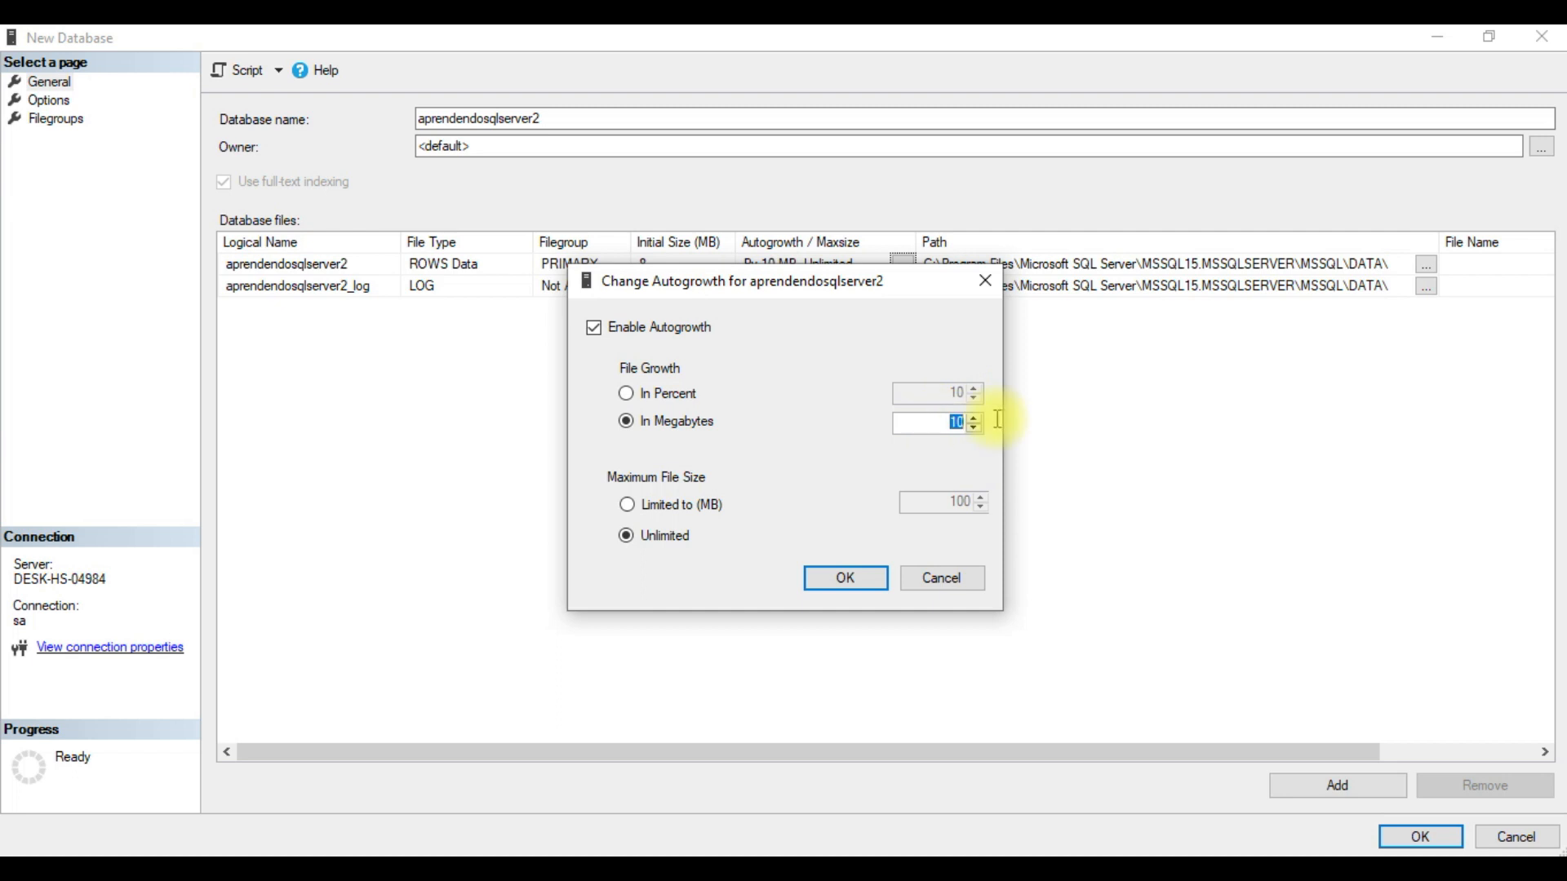
click(959, 583)
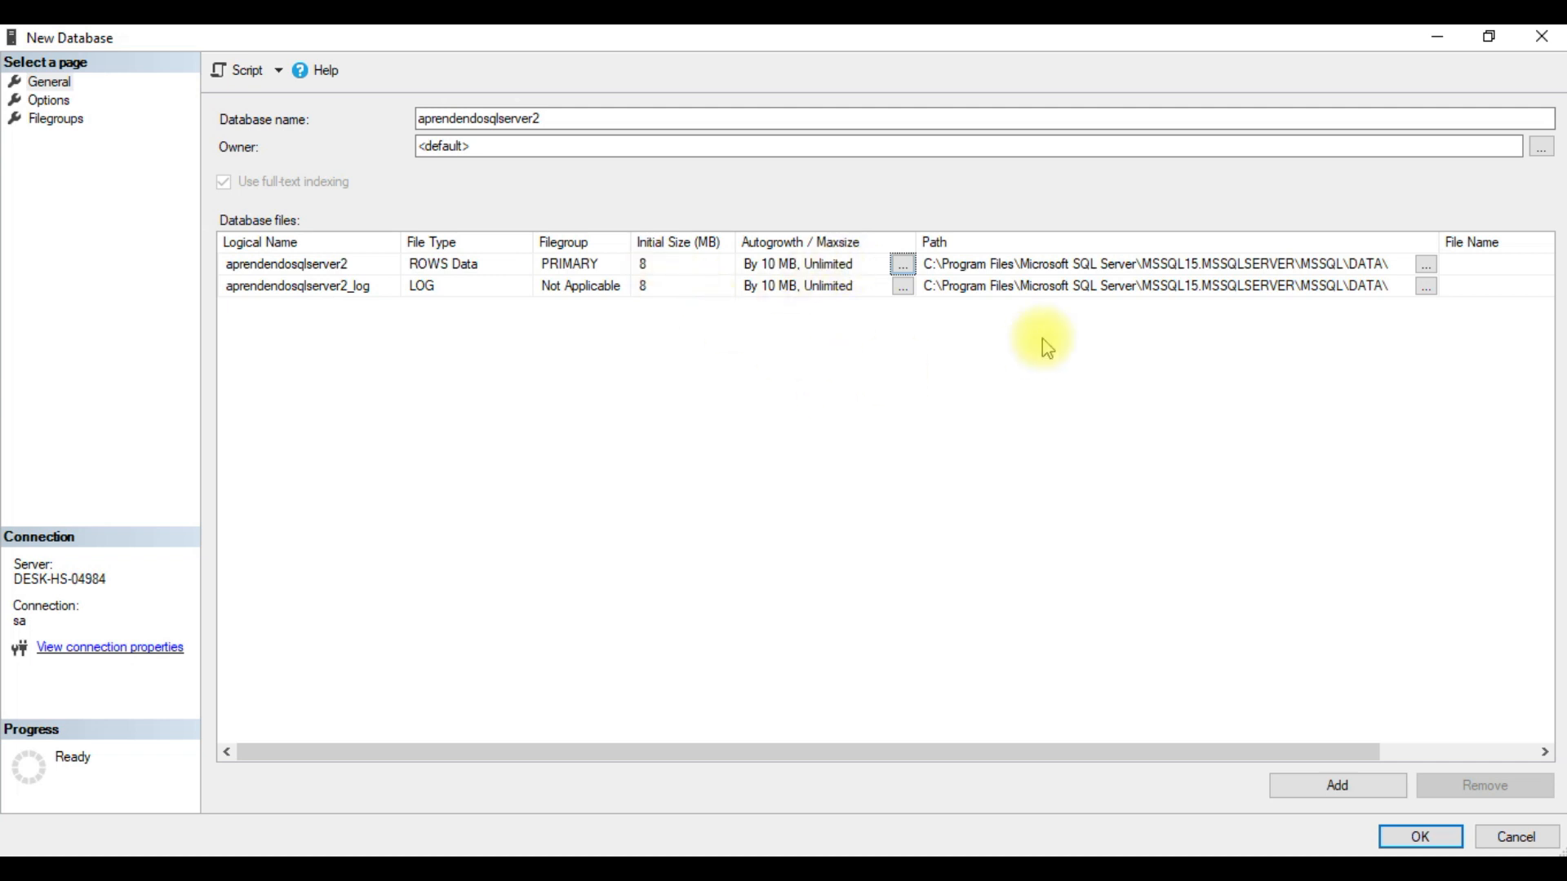
Examine the storage paths of the data file and the log file.
click(1020, 265)
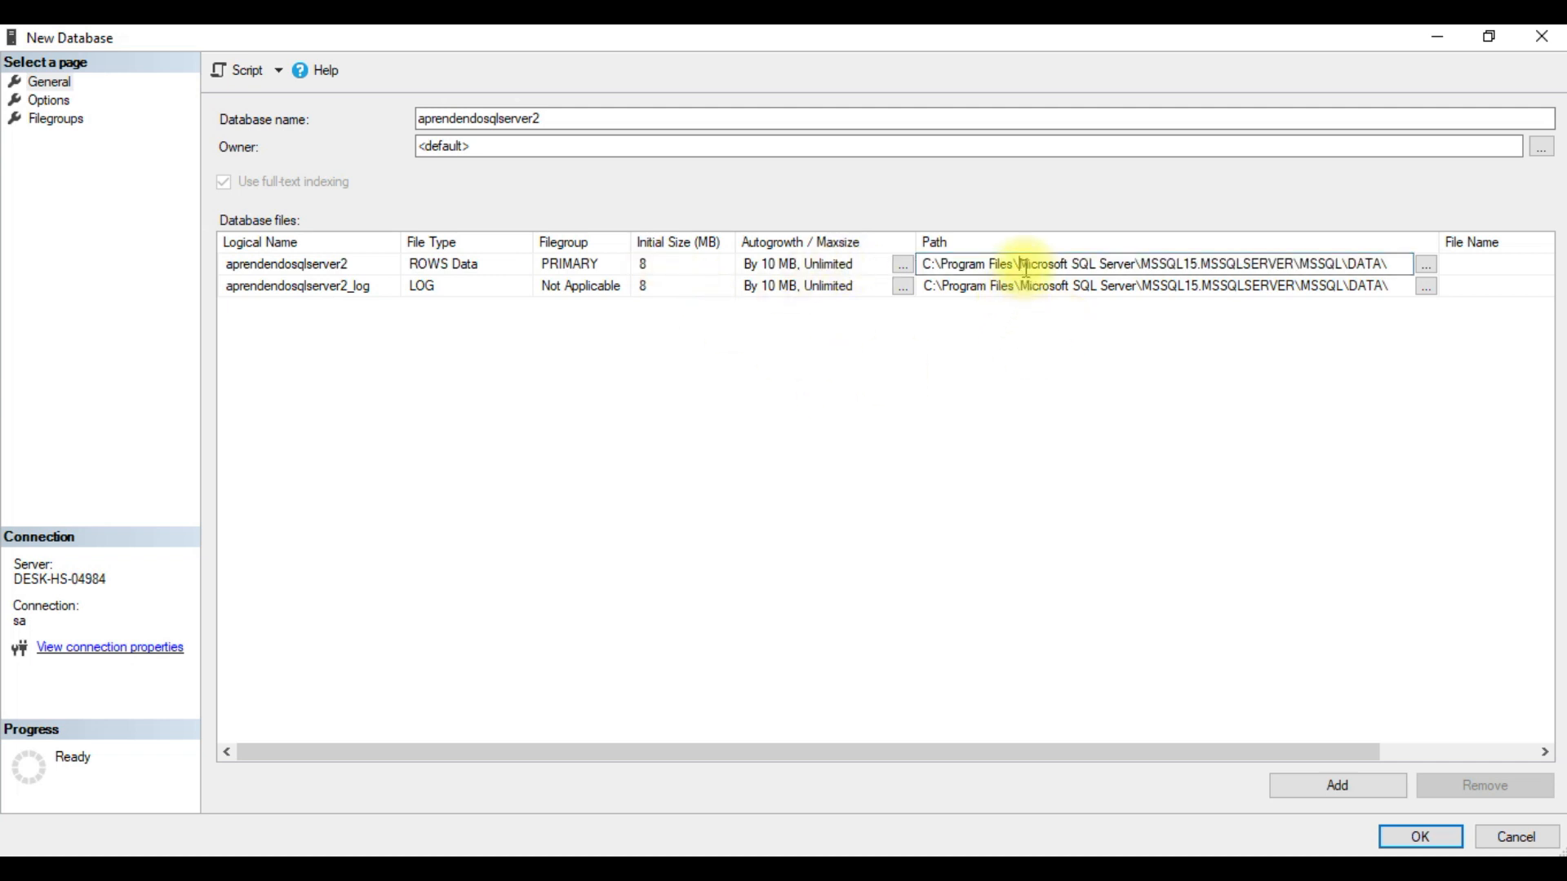
click(1397, 288)
mouse_move(1399, 286)
mouse_down()
mouse_move(926, 280)
mouse_move(928, 265)
mouse_move(1392, 264)
mouse_up()
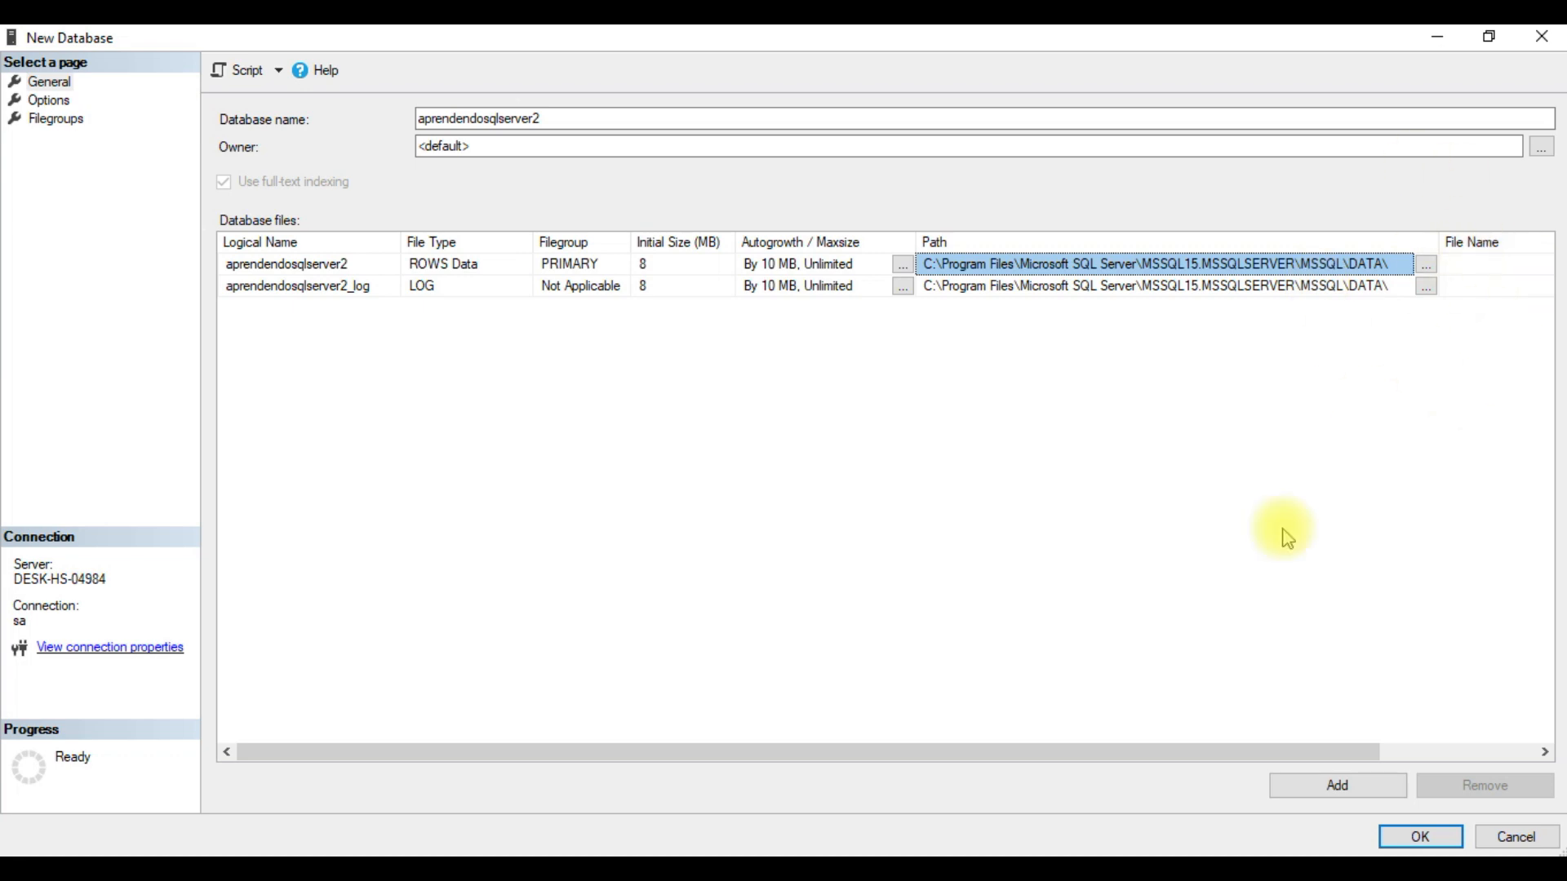
Examine the new database's options and the available recovery models, keeping Full.
click(49, 99)
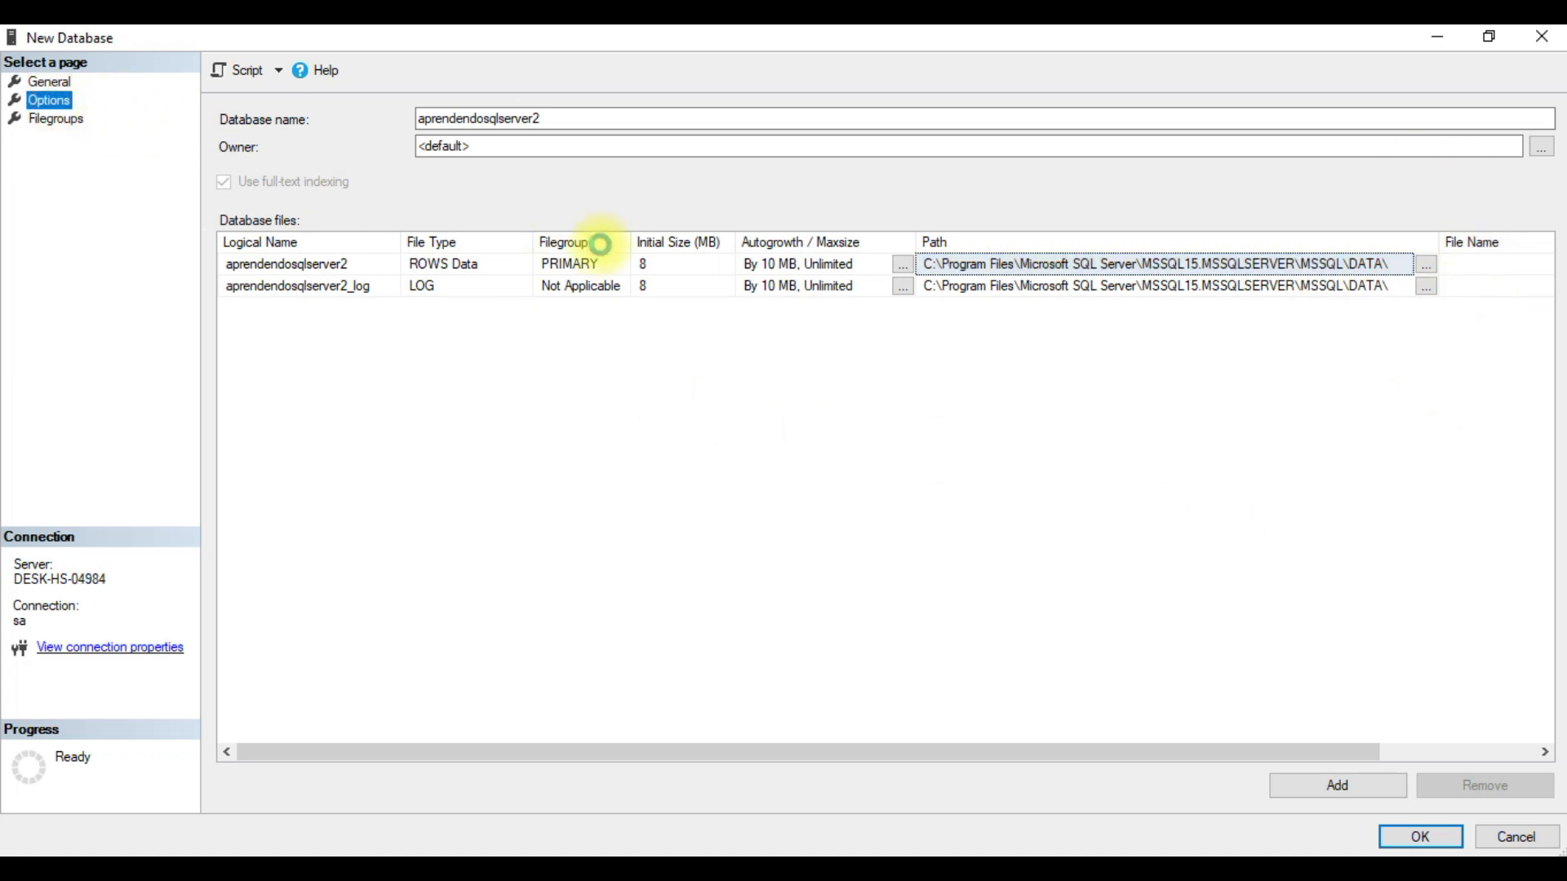
scroll(549, 517, down, 9)
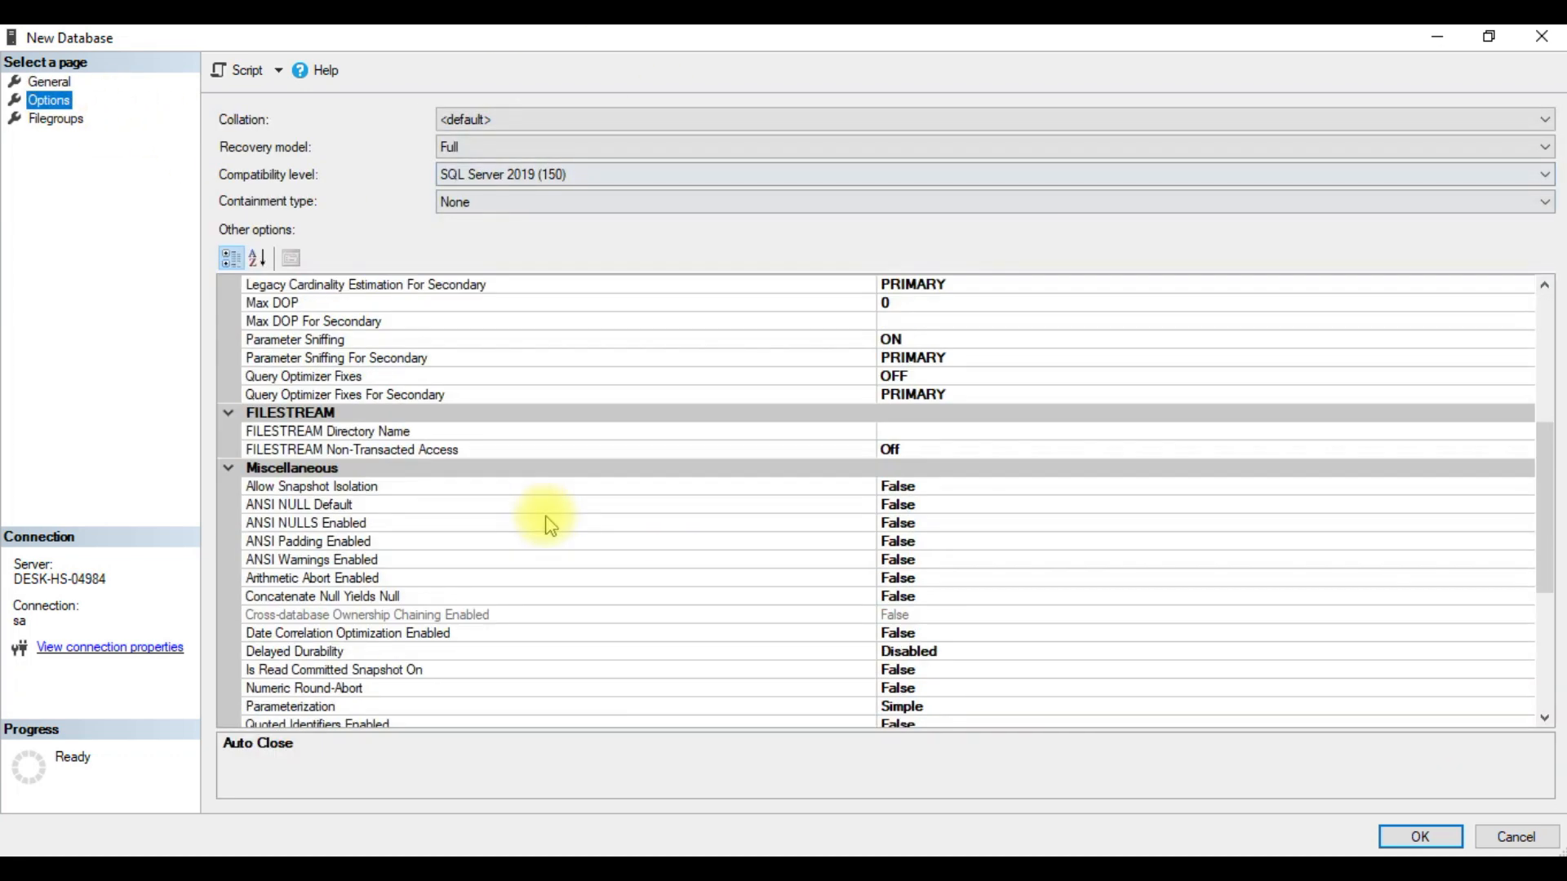
scroll(644, 563, up, 9)
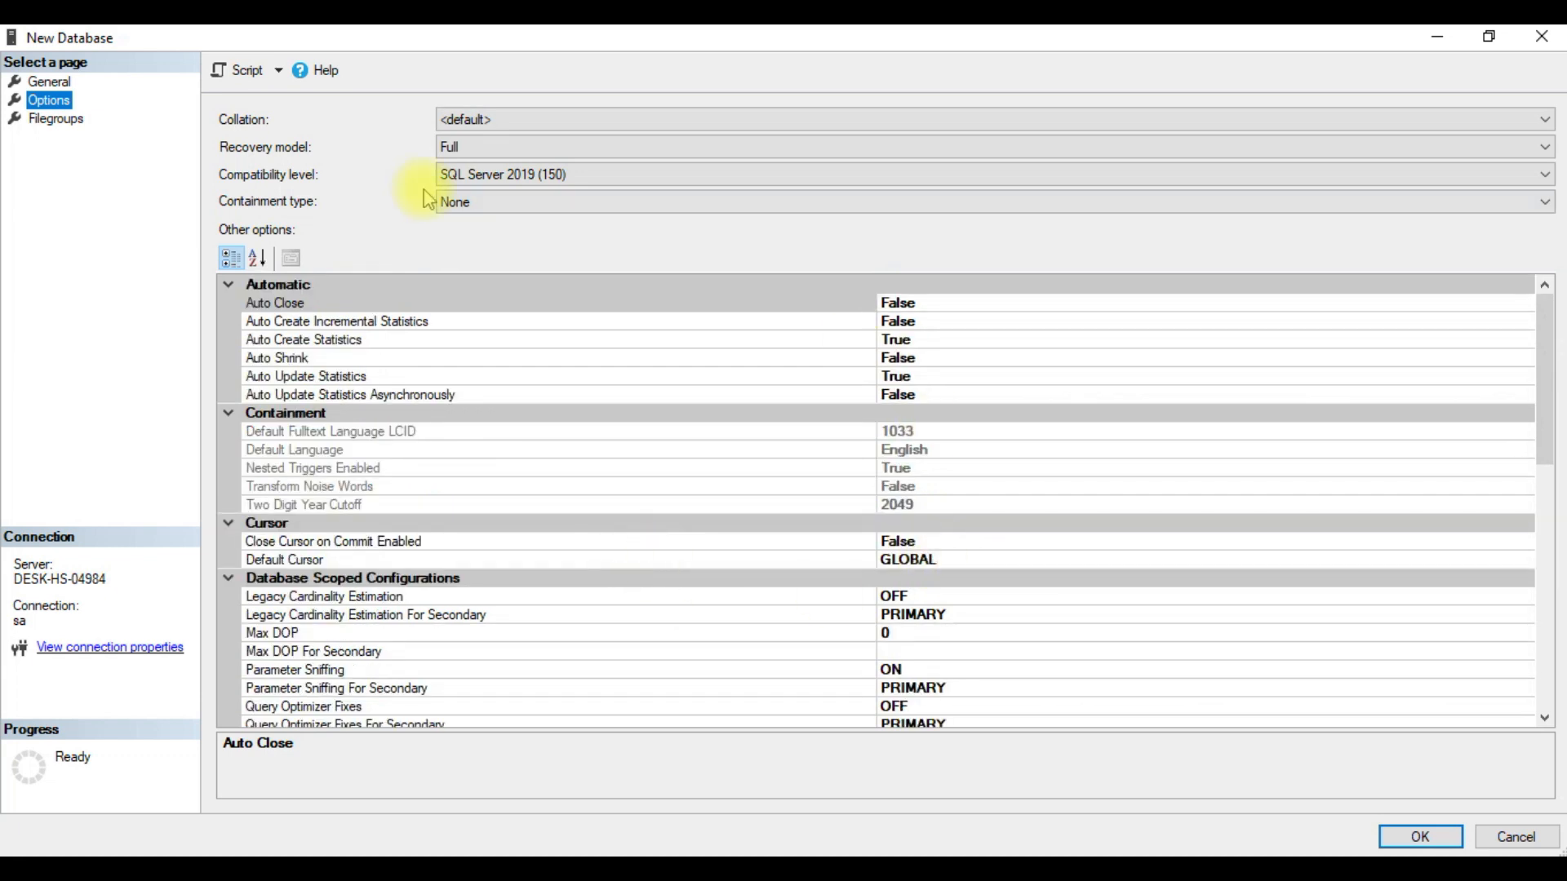
click(490, 155)
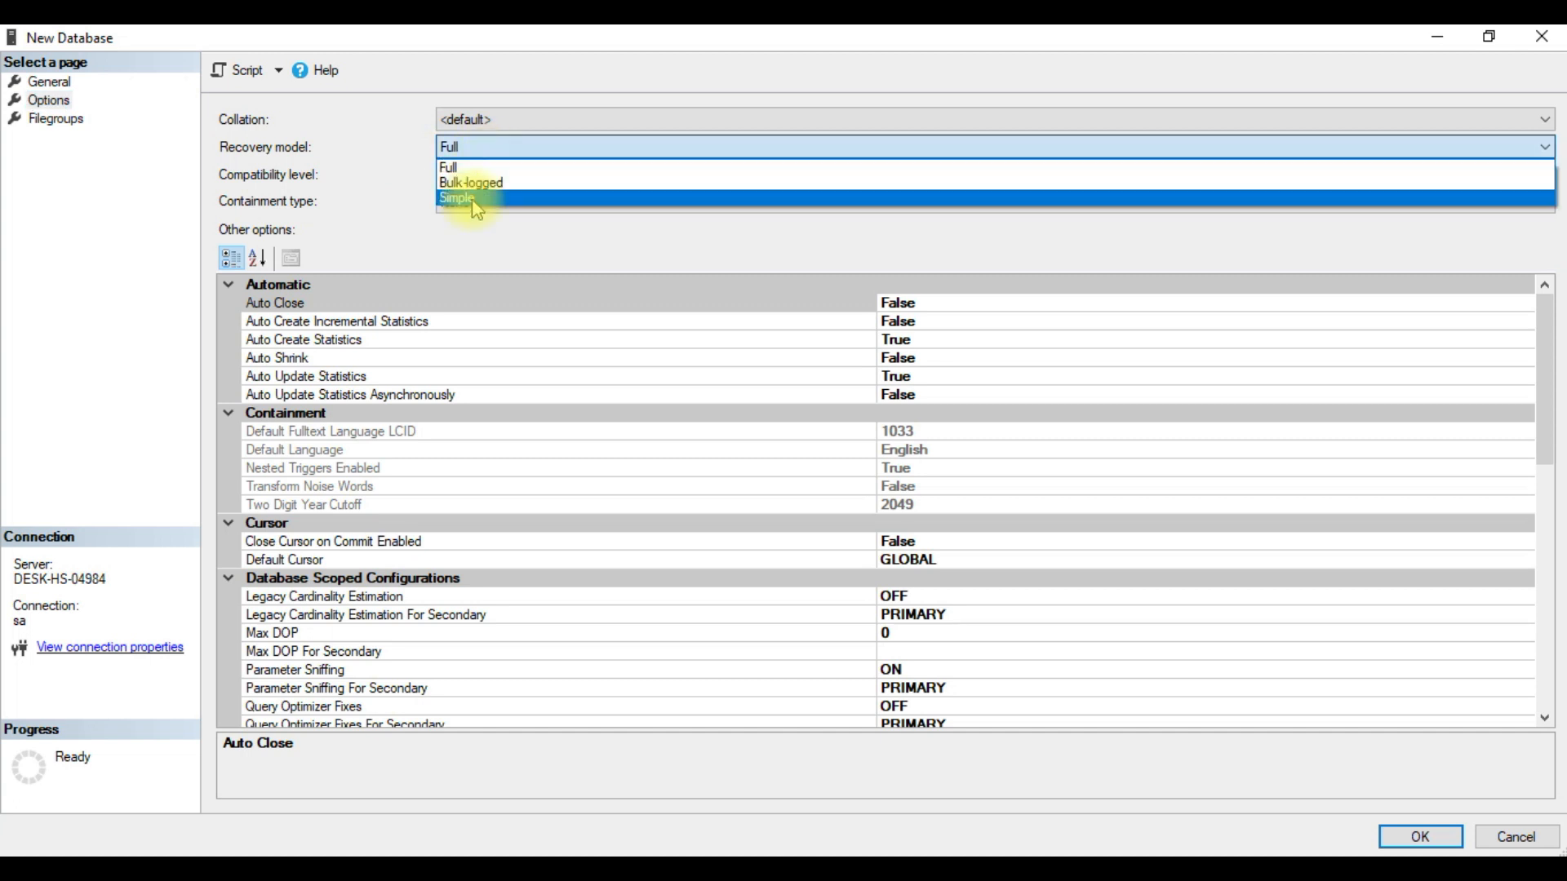
click(484, 149)
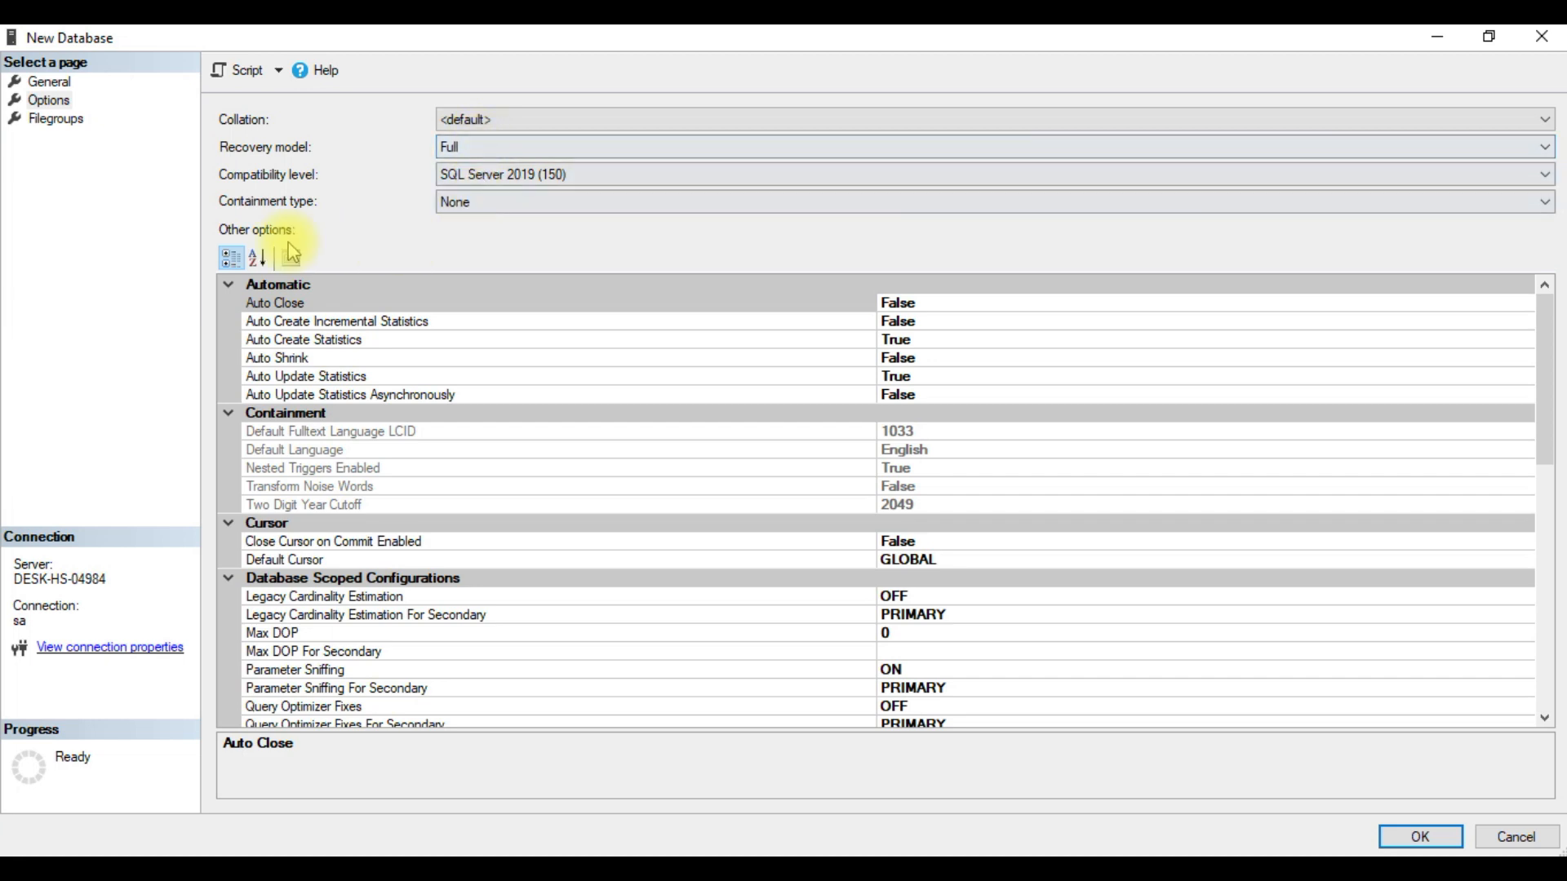
Examine the filegroups of the new database and return to its general settings.
click(49, 100)
click(54, 122)
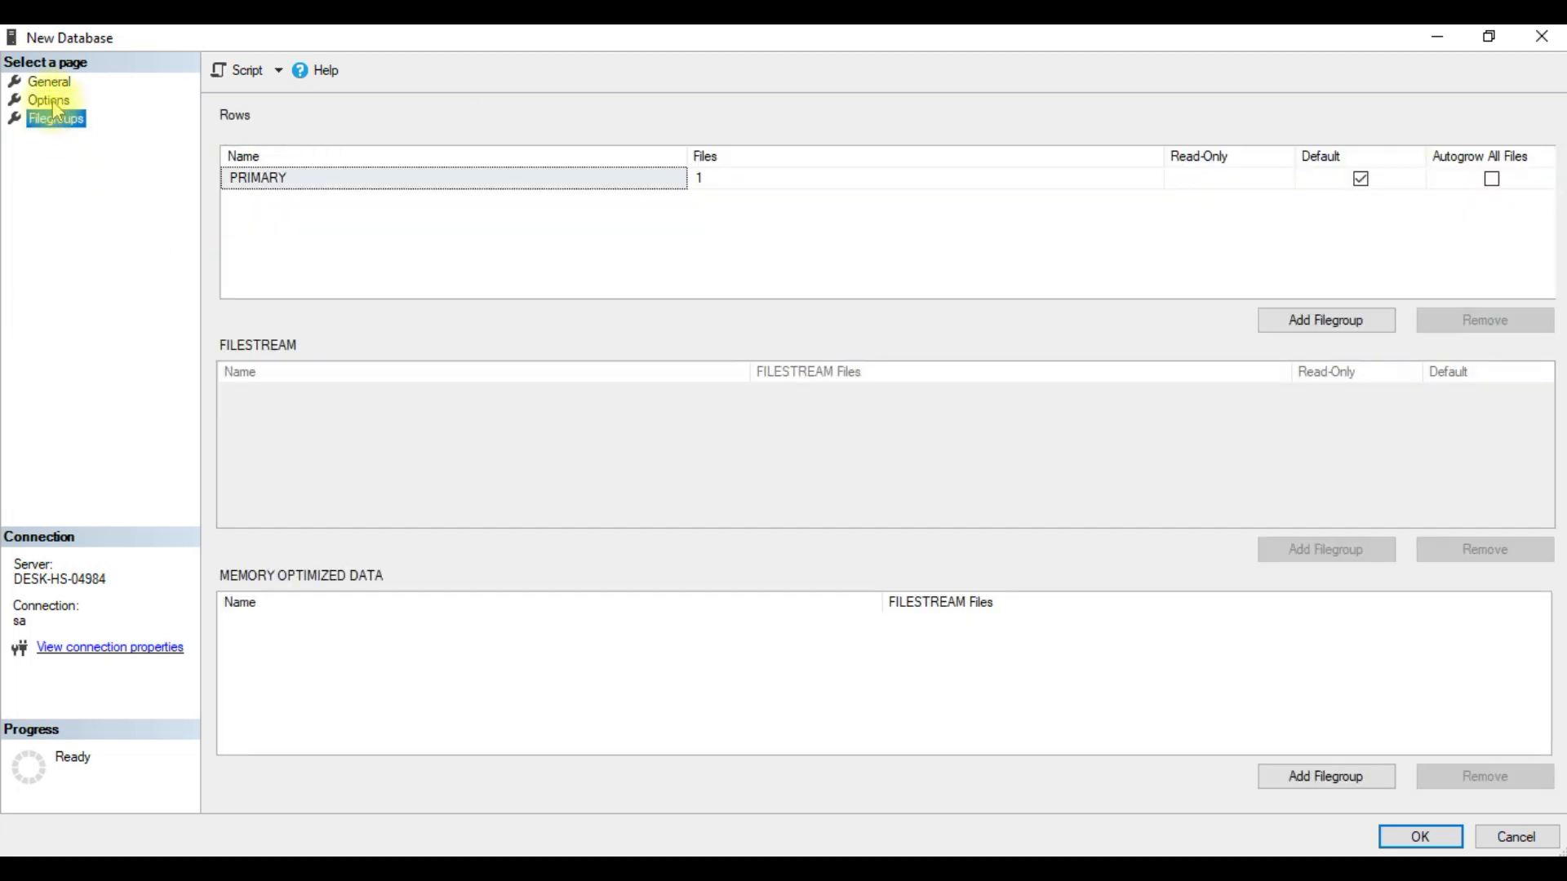
click(52, 101)
click(50, 84)
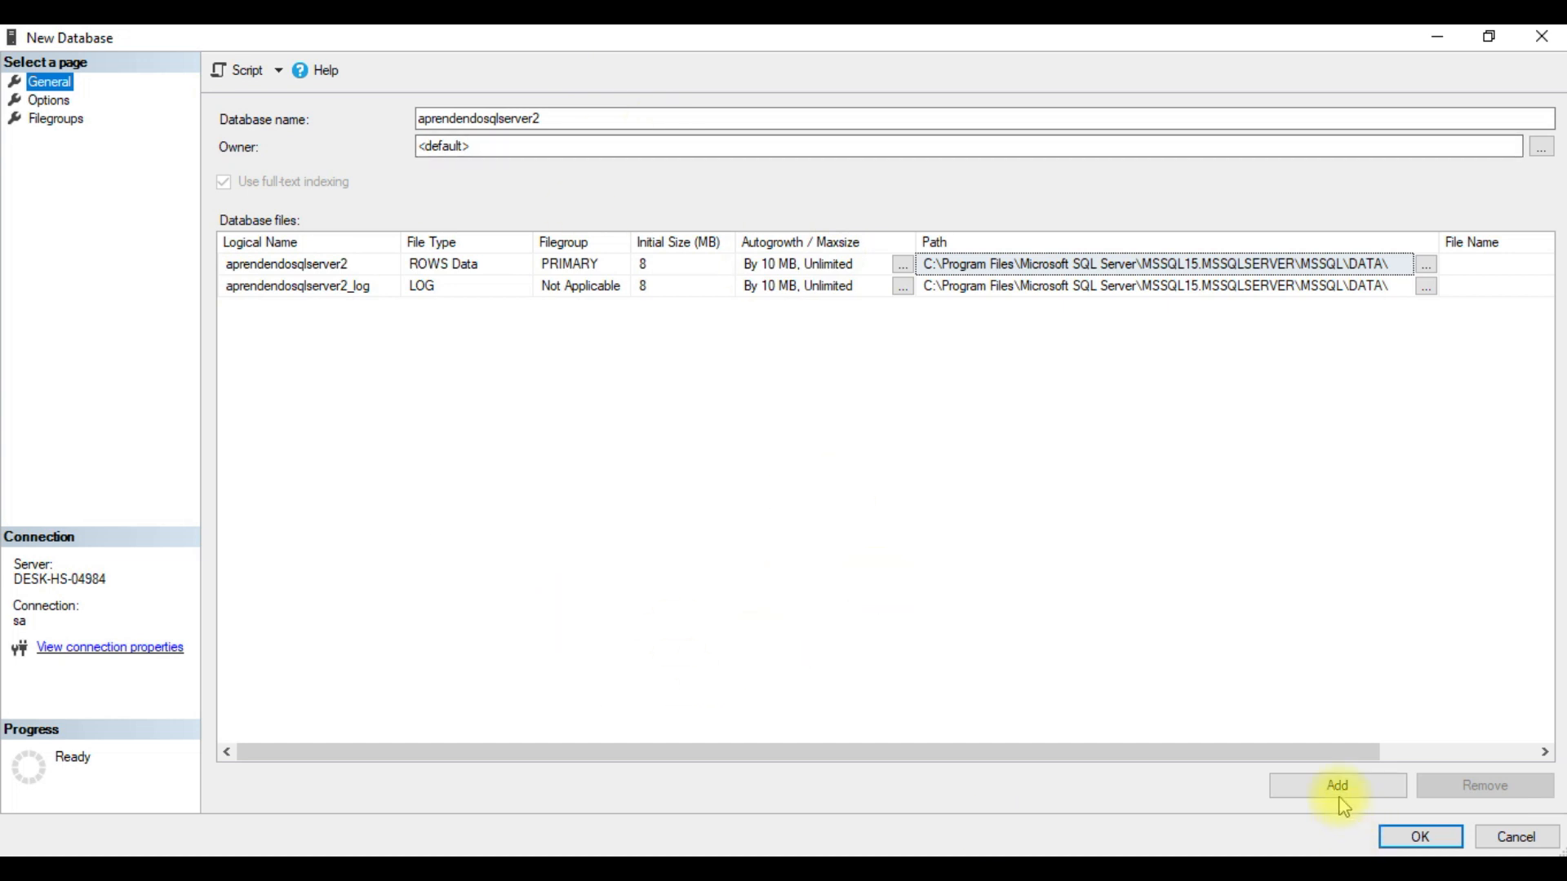
Review the available script destinations, revisit the database's options and filegroups, and return to the general settings.
click(279, 75)
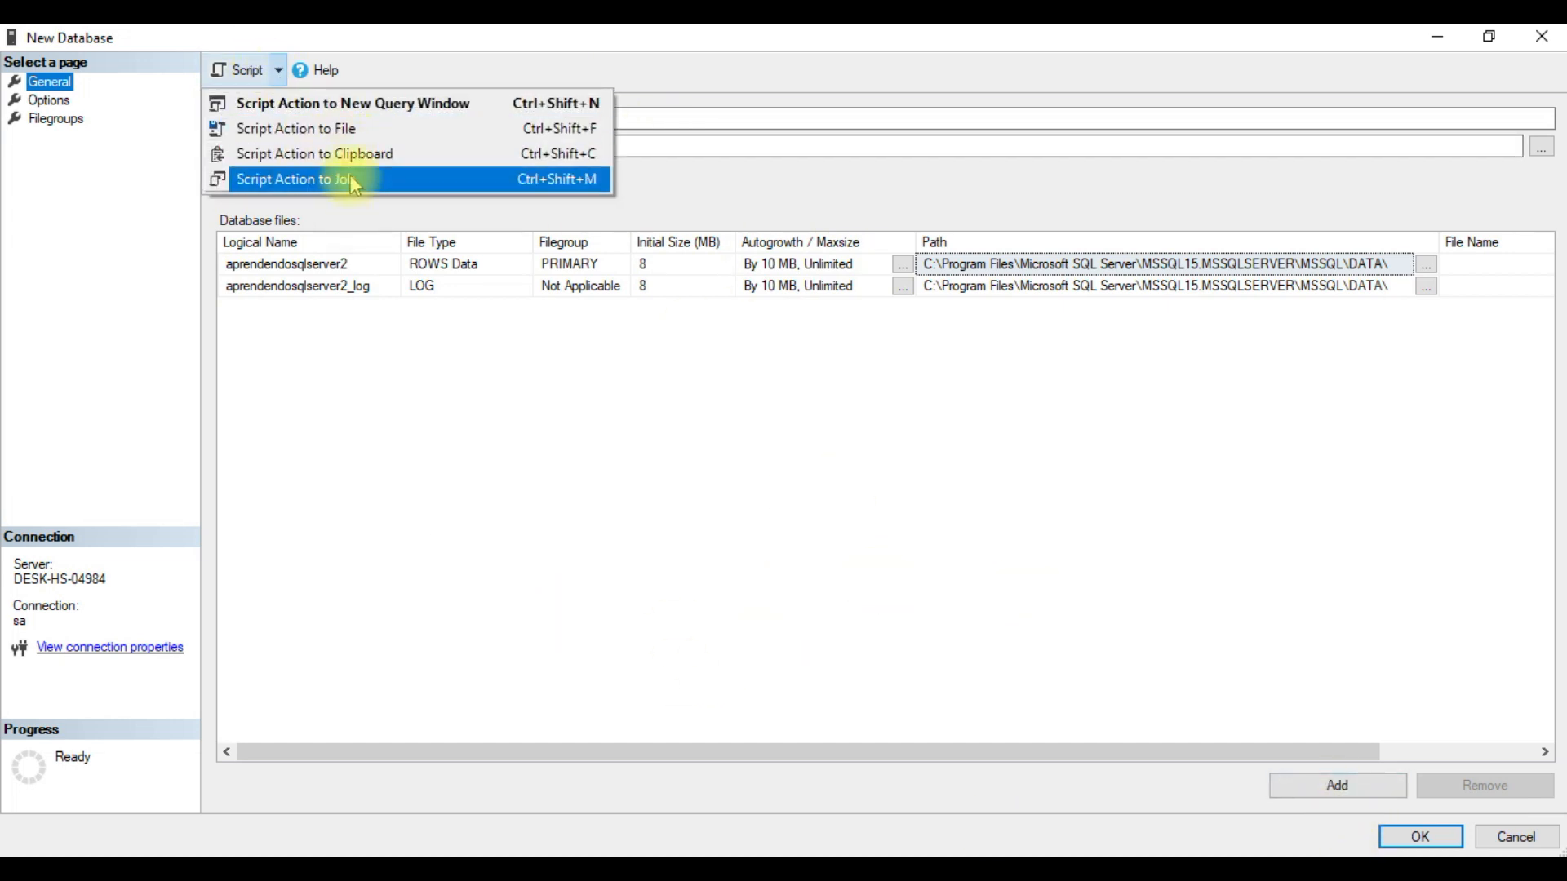
click(1075, 349)
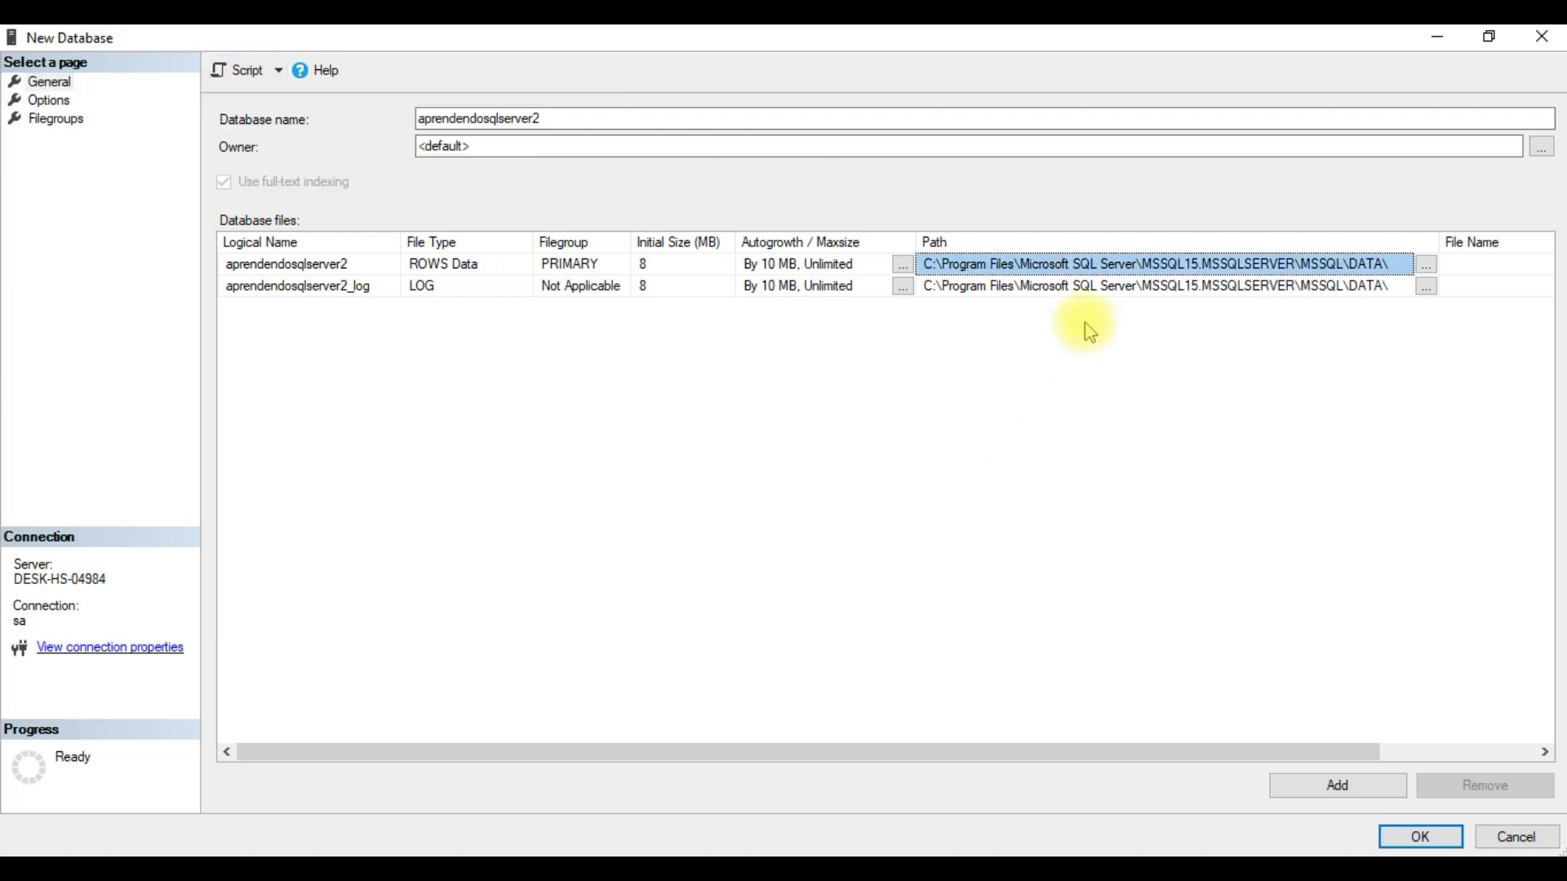
click(57, 101)
click(54, 119)
click(49, 100)
click(52, 85)
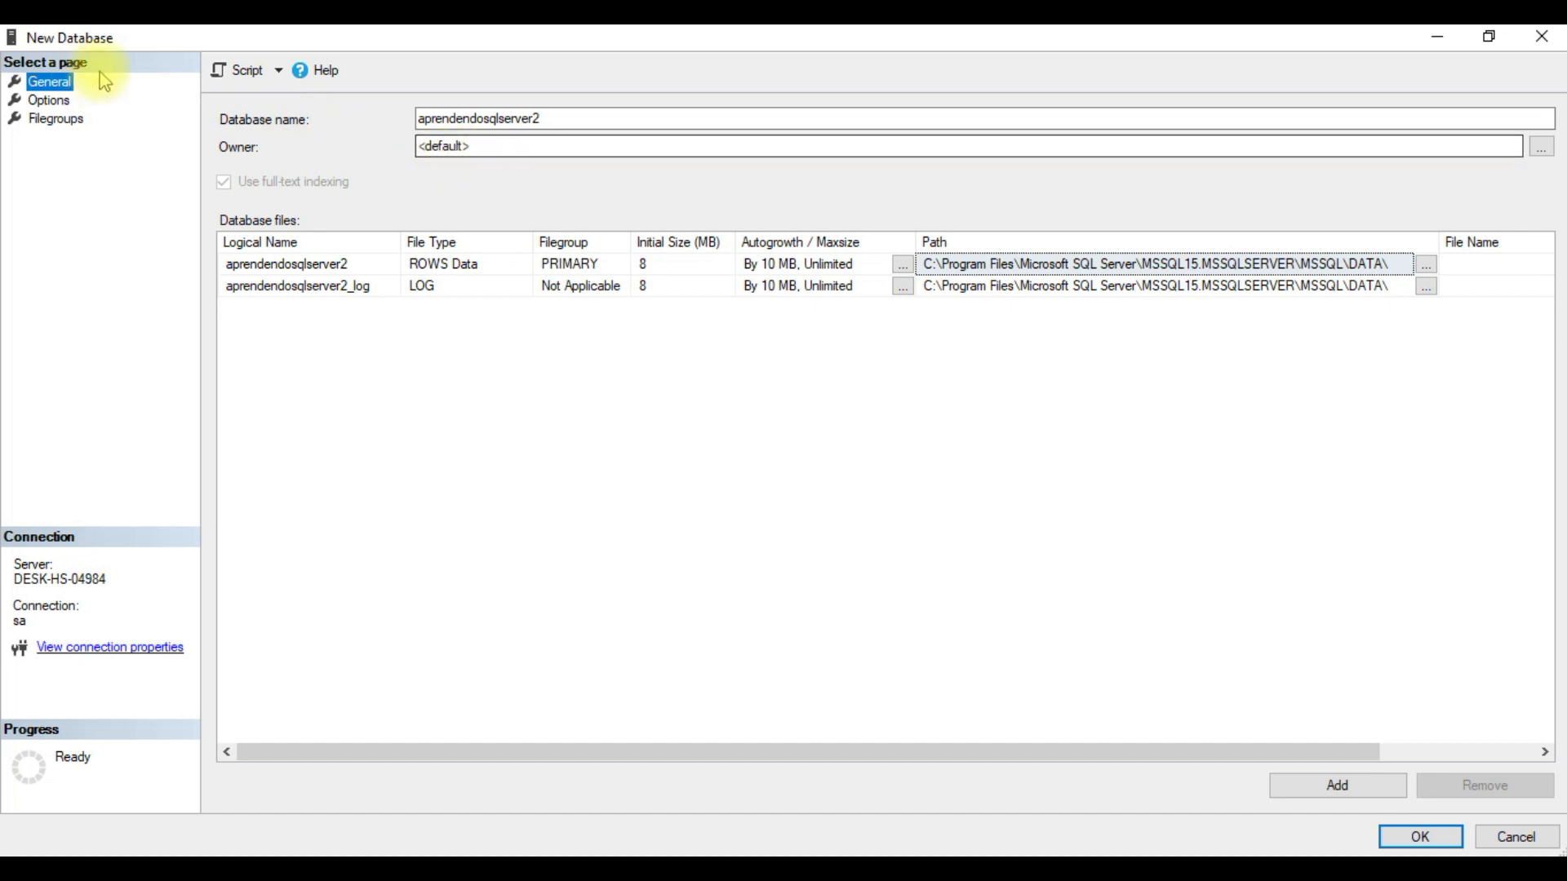
Script the database creation to the clipboard and paste it into a new query in SQL Server Management Studio.
click(278, 72)
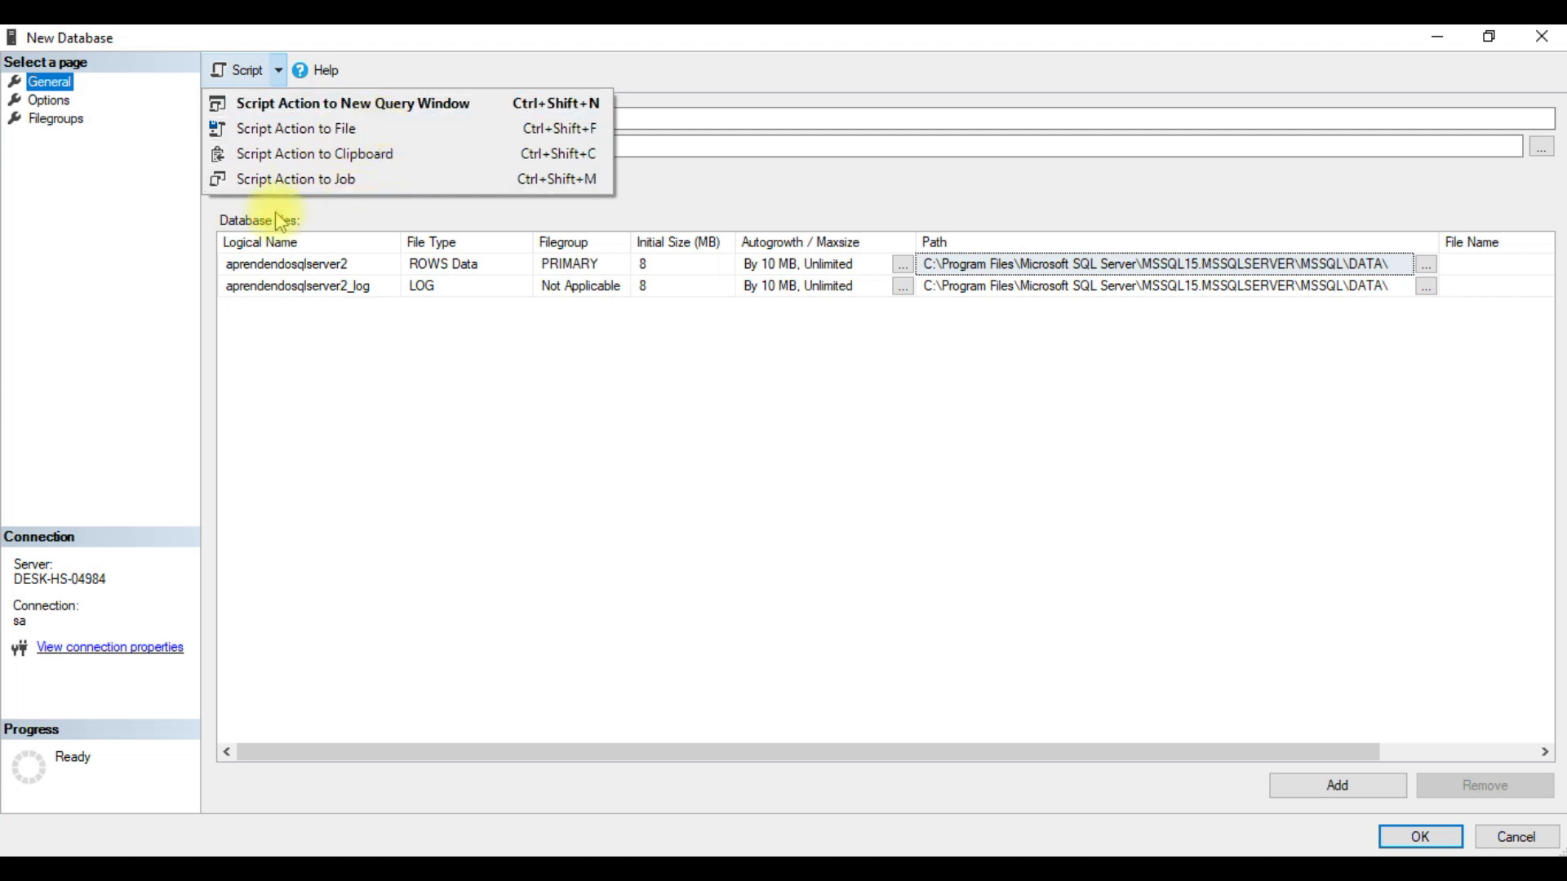
click(334, 155)
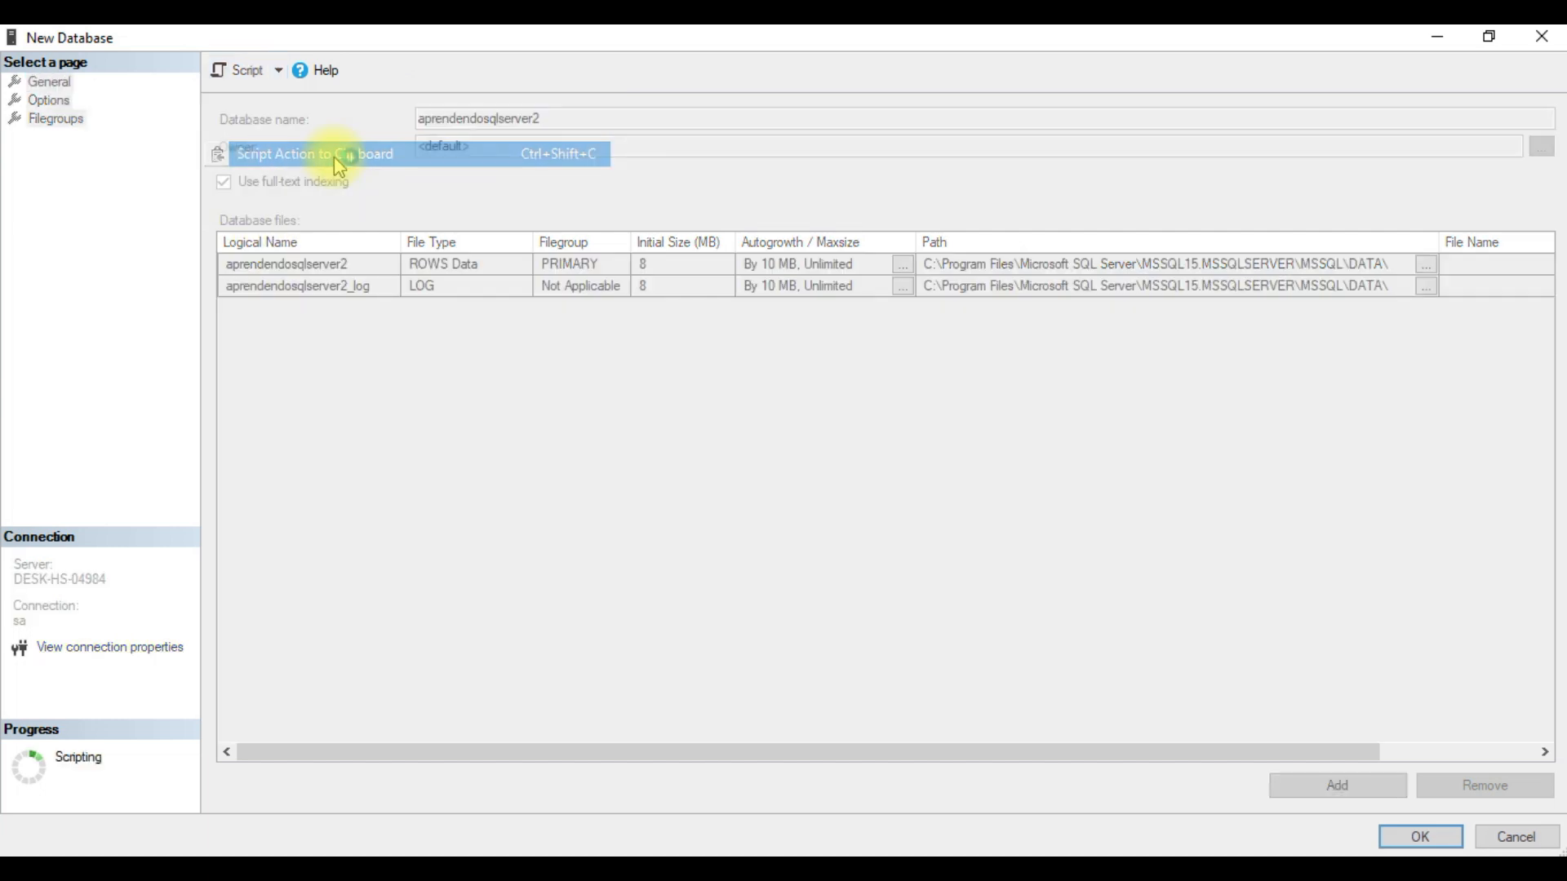
click(1436, 36)
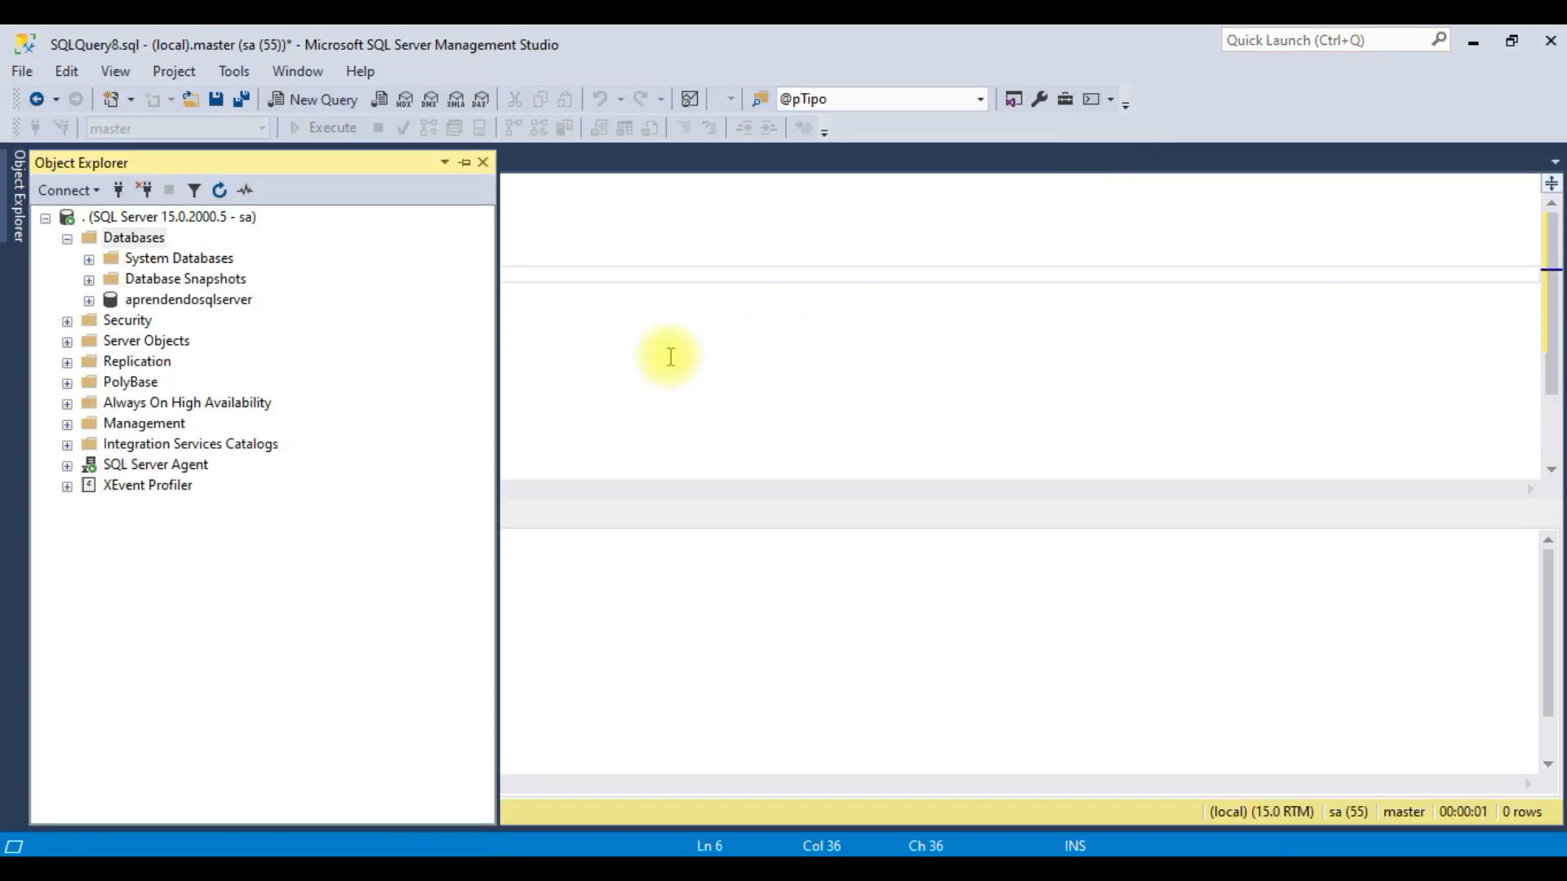
click(328, 101)
key(ctrl+v)
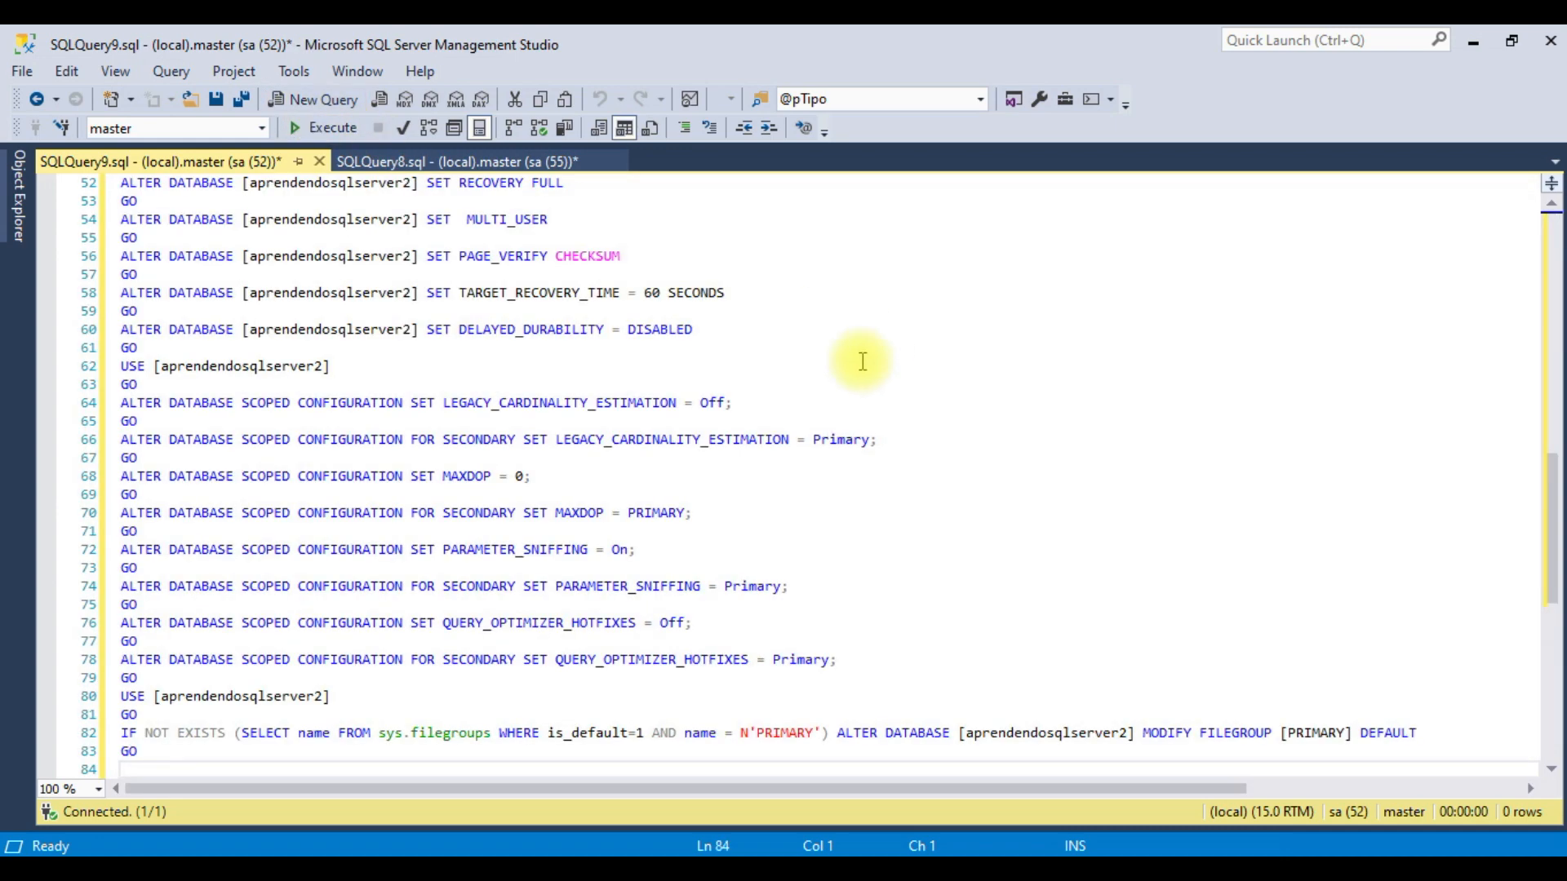
Insert two blank lines above the CREATE DATABASE statement at the start of the script.
scroll(734, 420, up, 18)
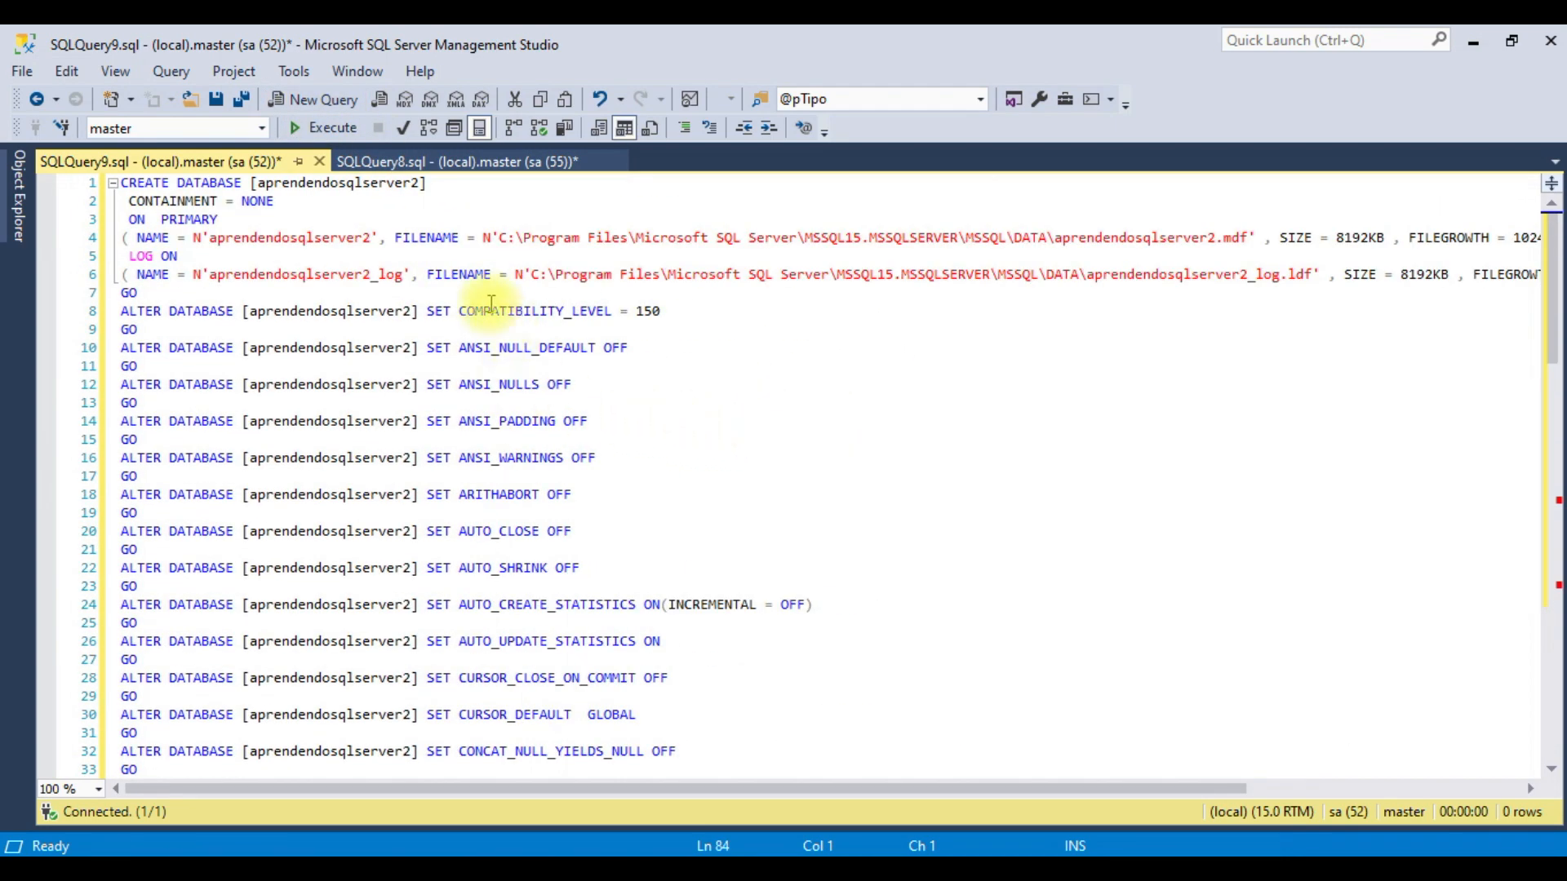
click(124, 182)
key(Return)
key(Return)
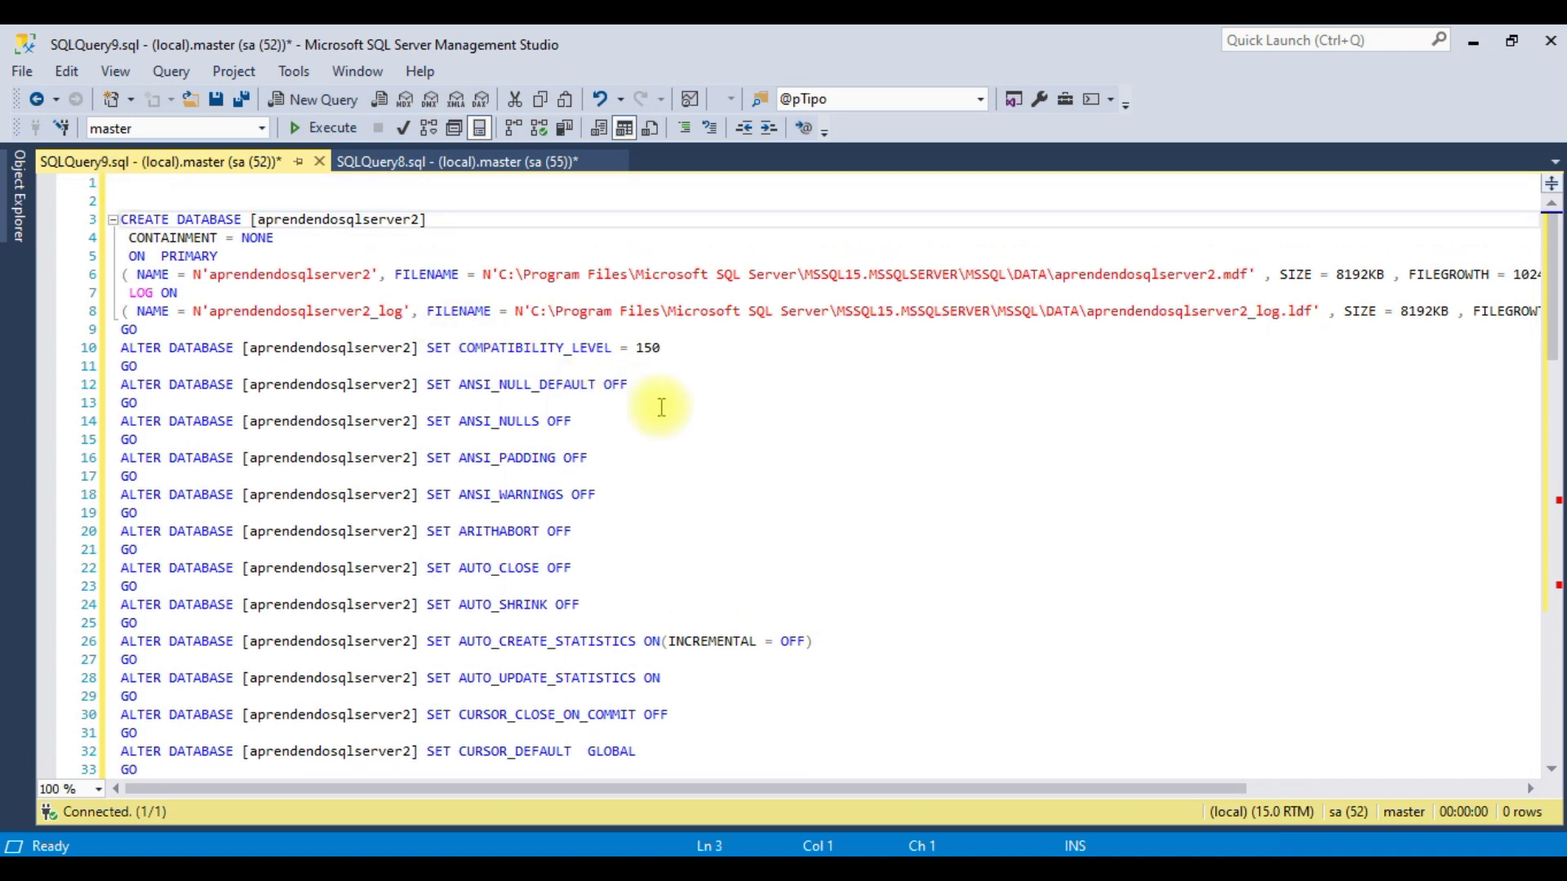
Examine the generated script's data file path, FILEGROWTH setting, and closing ALTER DATABASE SCOPED CONFIGURATION statements.
drag(502, 274, 1301, 292)
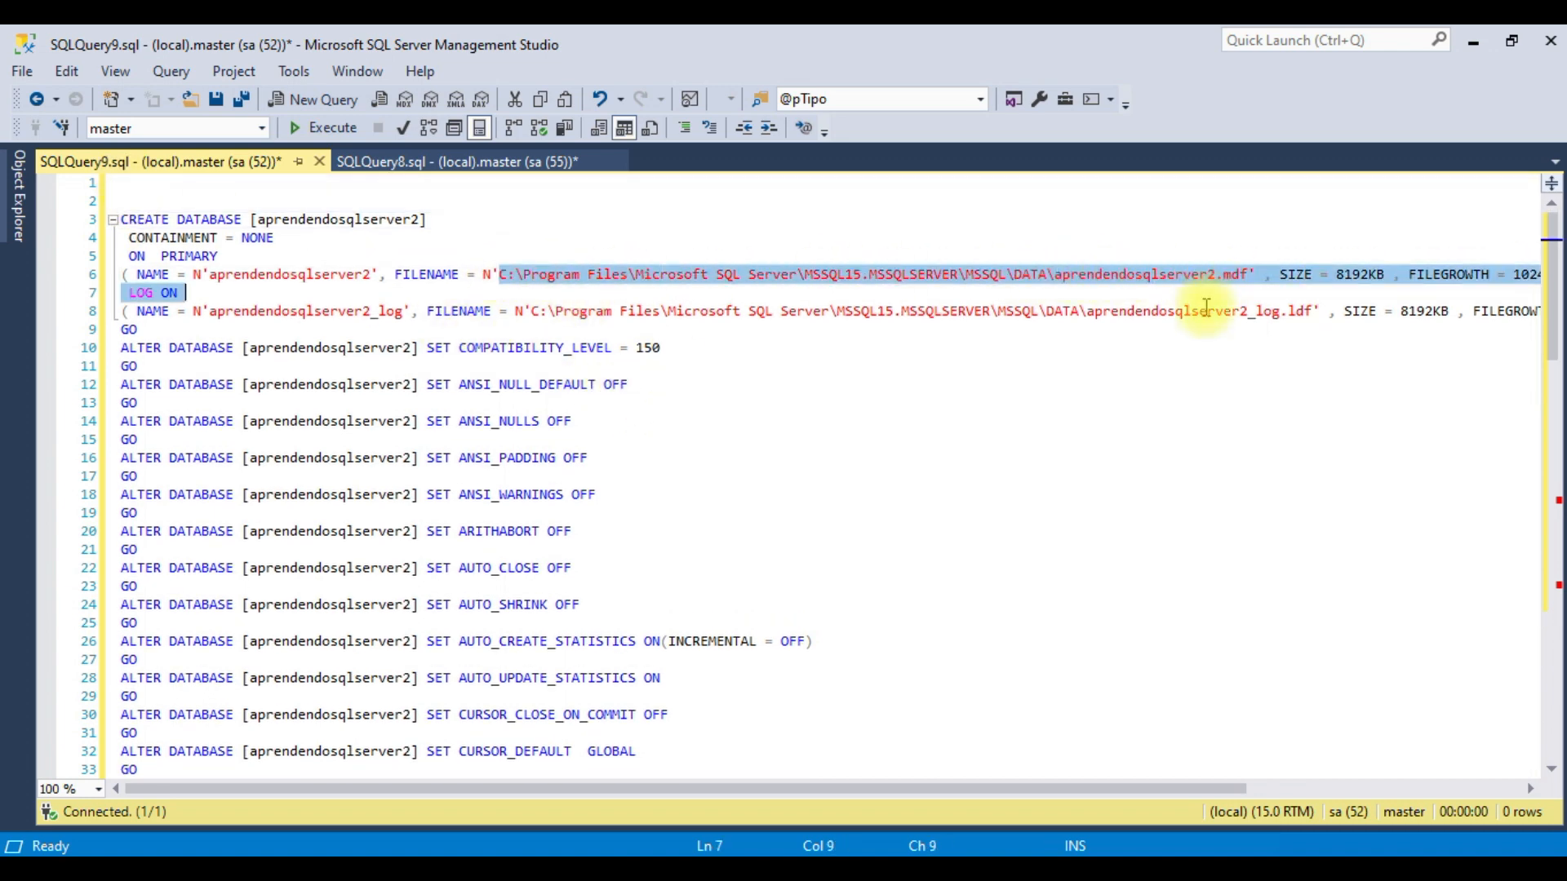
click(1368, 277)
double_click(1471, 278)
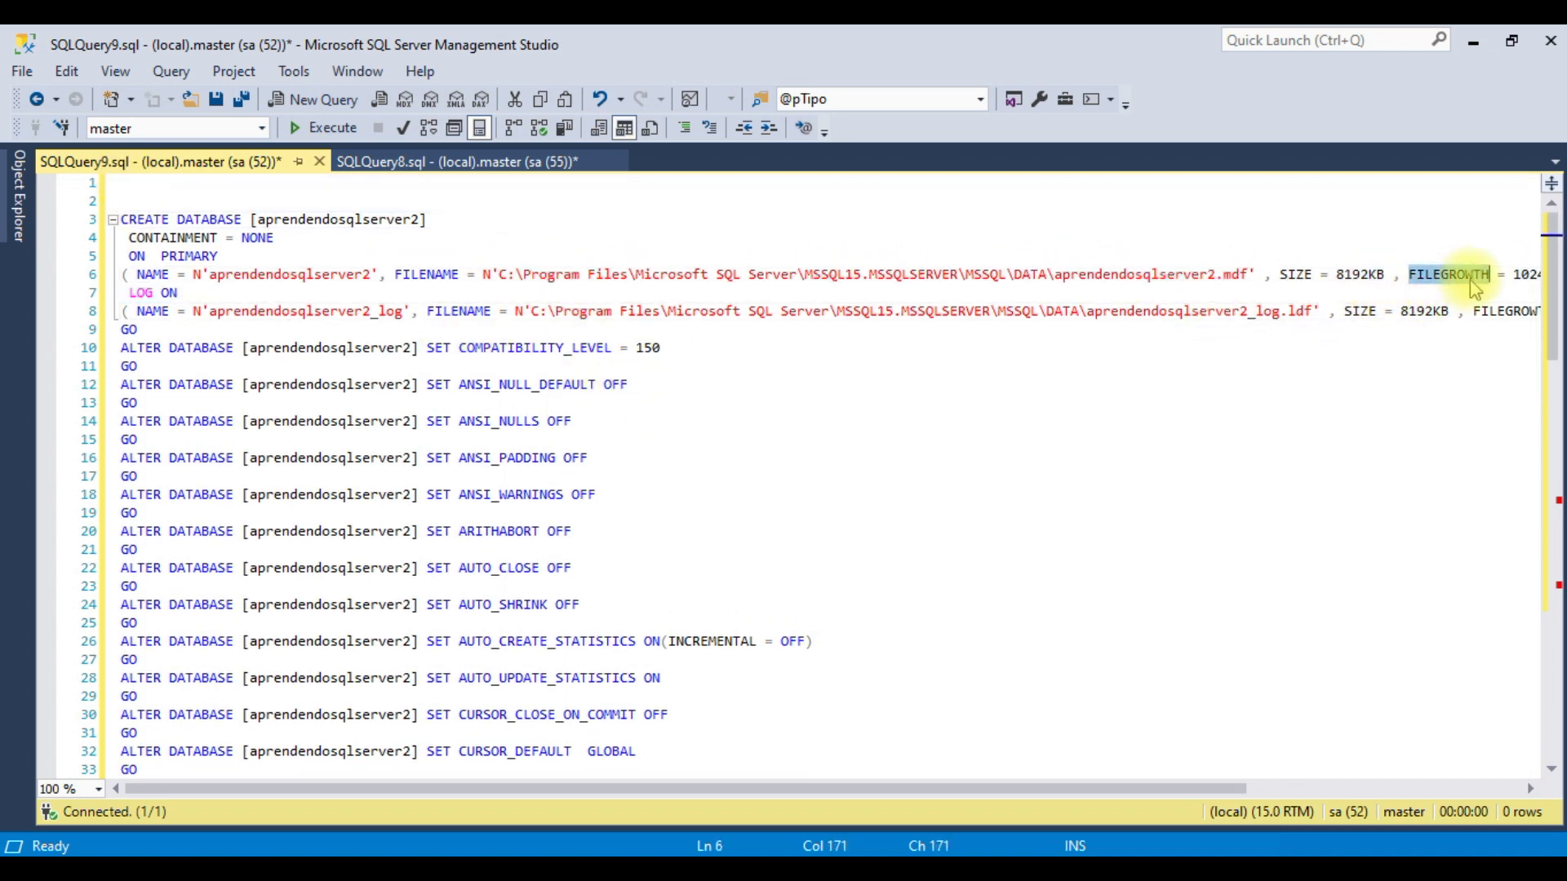
click(922, 422)
scroll(871, 432, down, 5)
scroll(871, 432, down, 20)
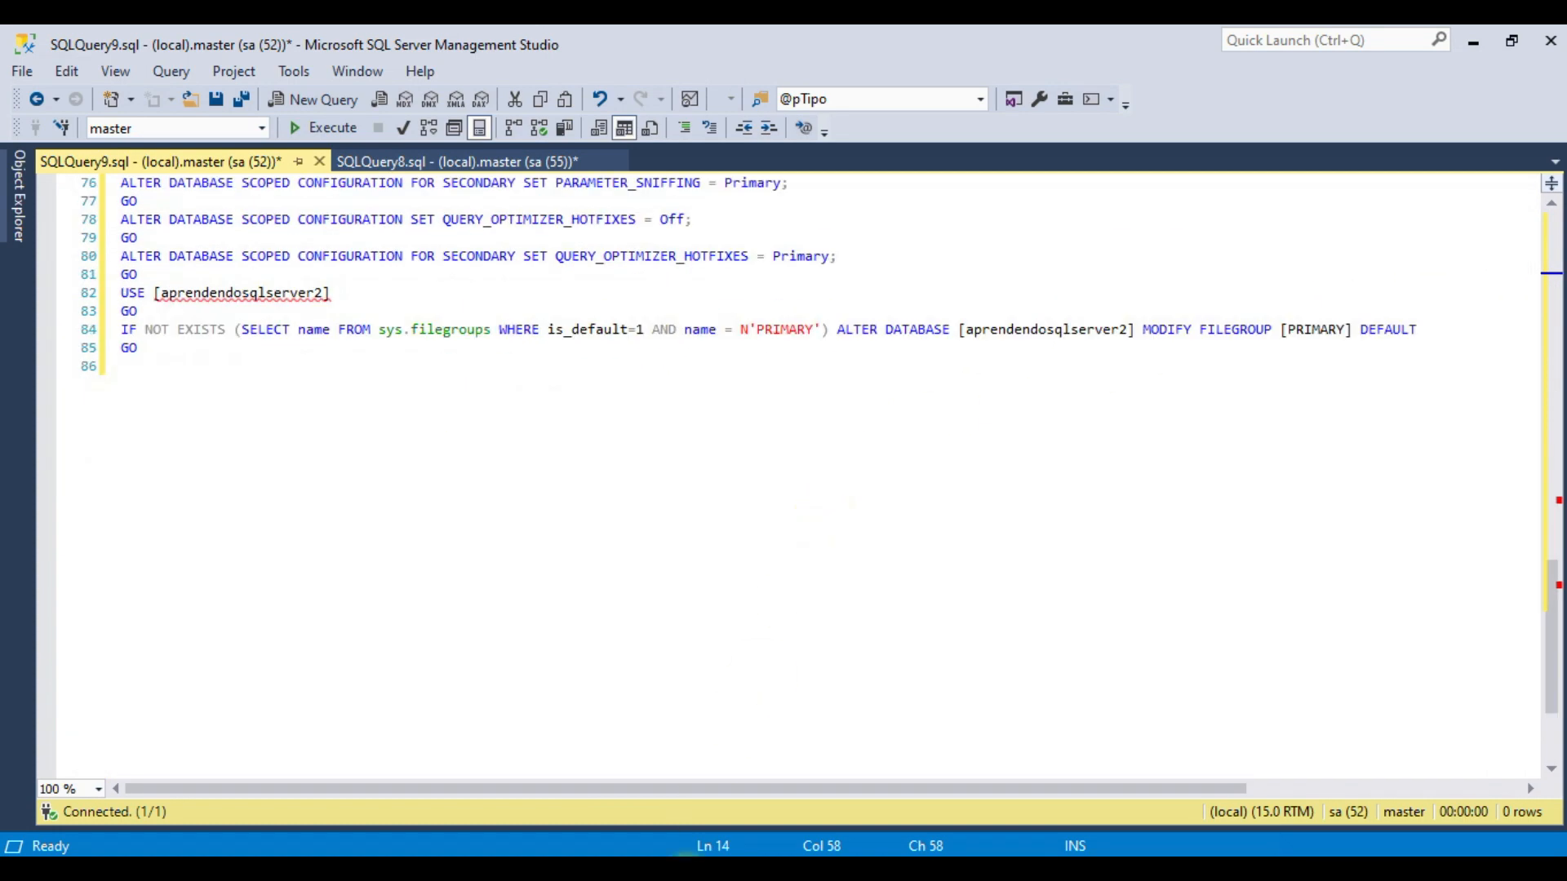
scroll(667, 505, up, 6)
drag(819, 618, 591, 382)
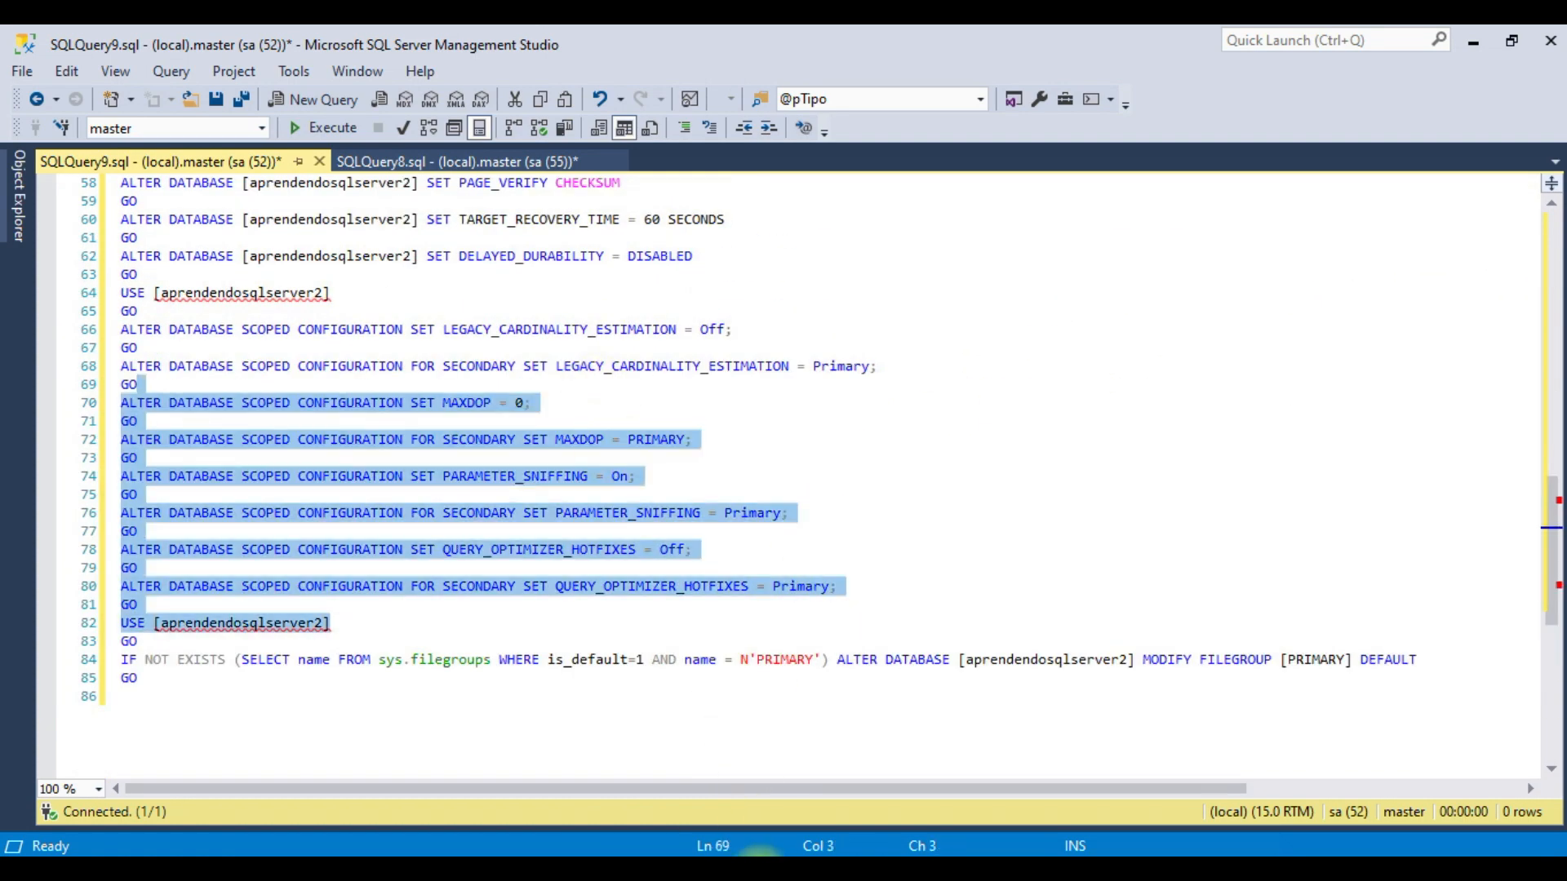
Return to the New Database dialog and create the aprendendosqlserver2 database with the configured settings.
click(764, 870)
click(934, 818)
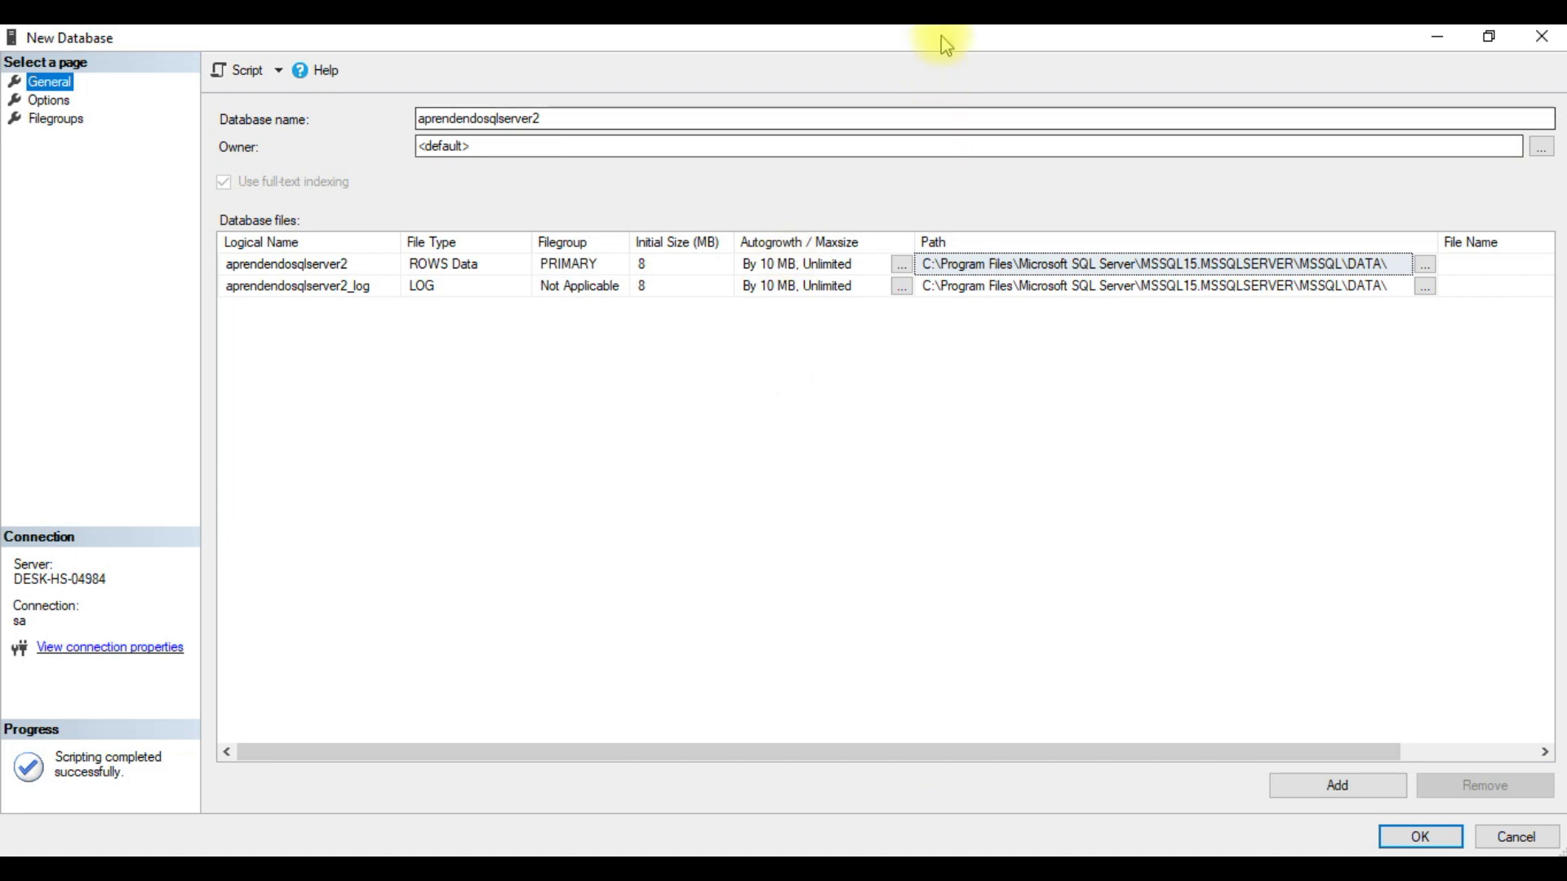
double_click(937, 41)
click(1034, 791)
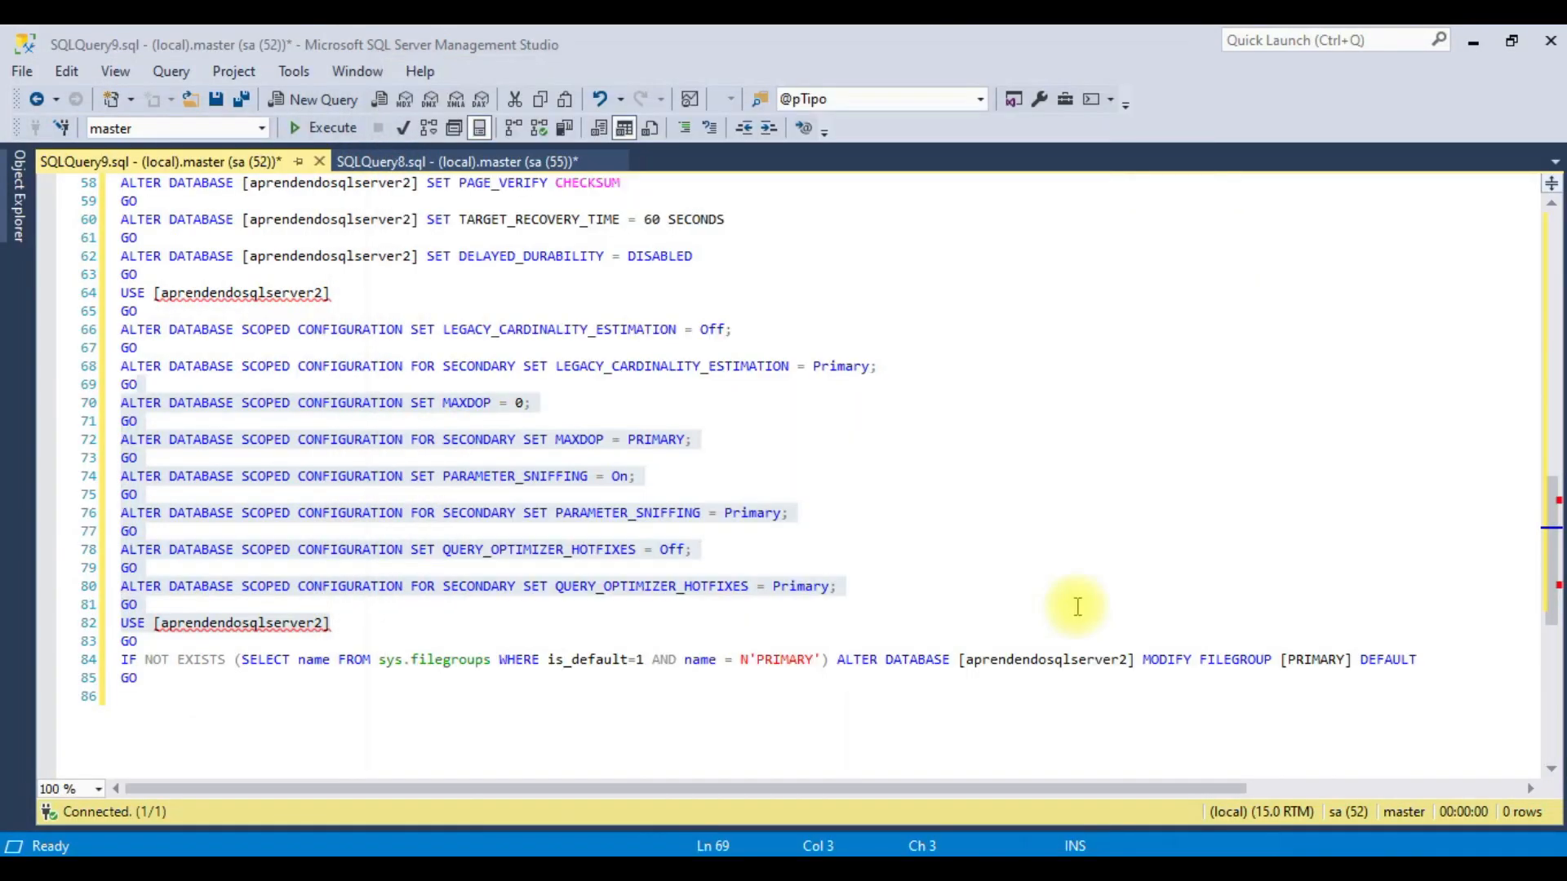
Locate the aprendendosqlserver and aprendendosqlserver2 databases in Object Explorer and return to the script.
click(262, 127)
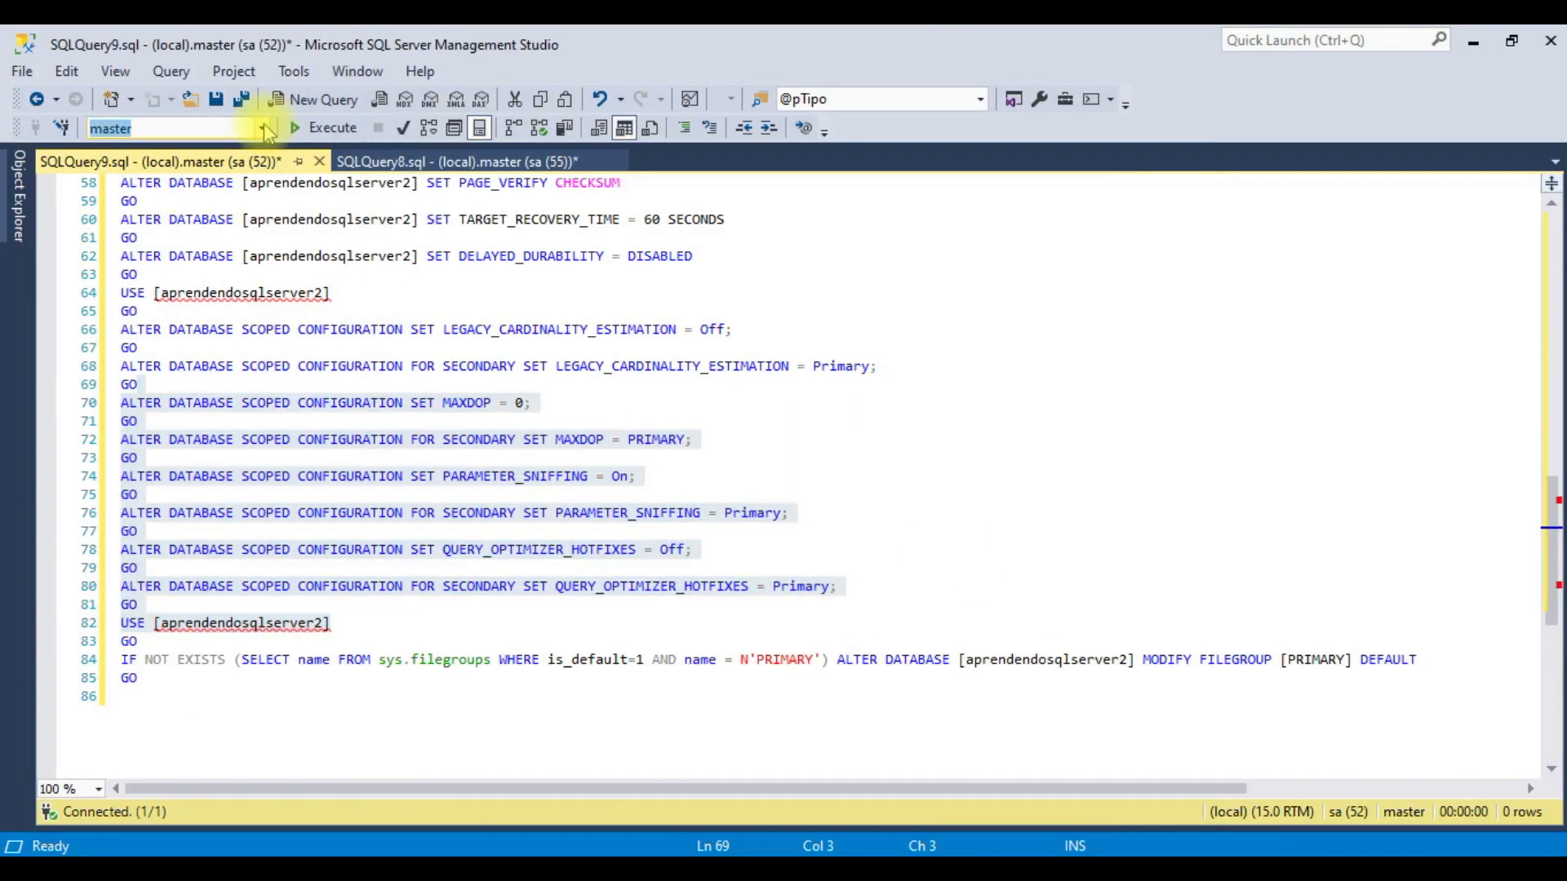
click(369, 237)
click(17, 198)
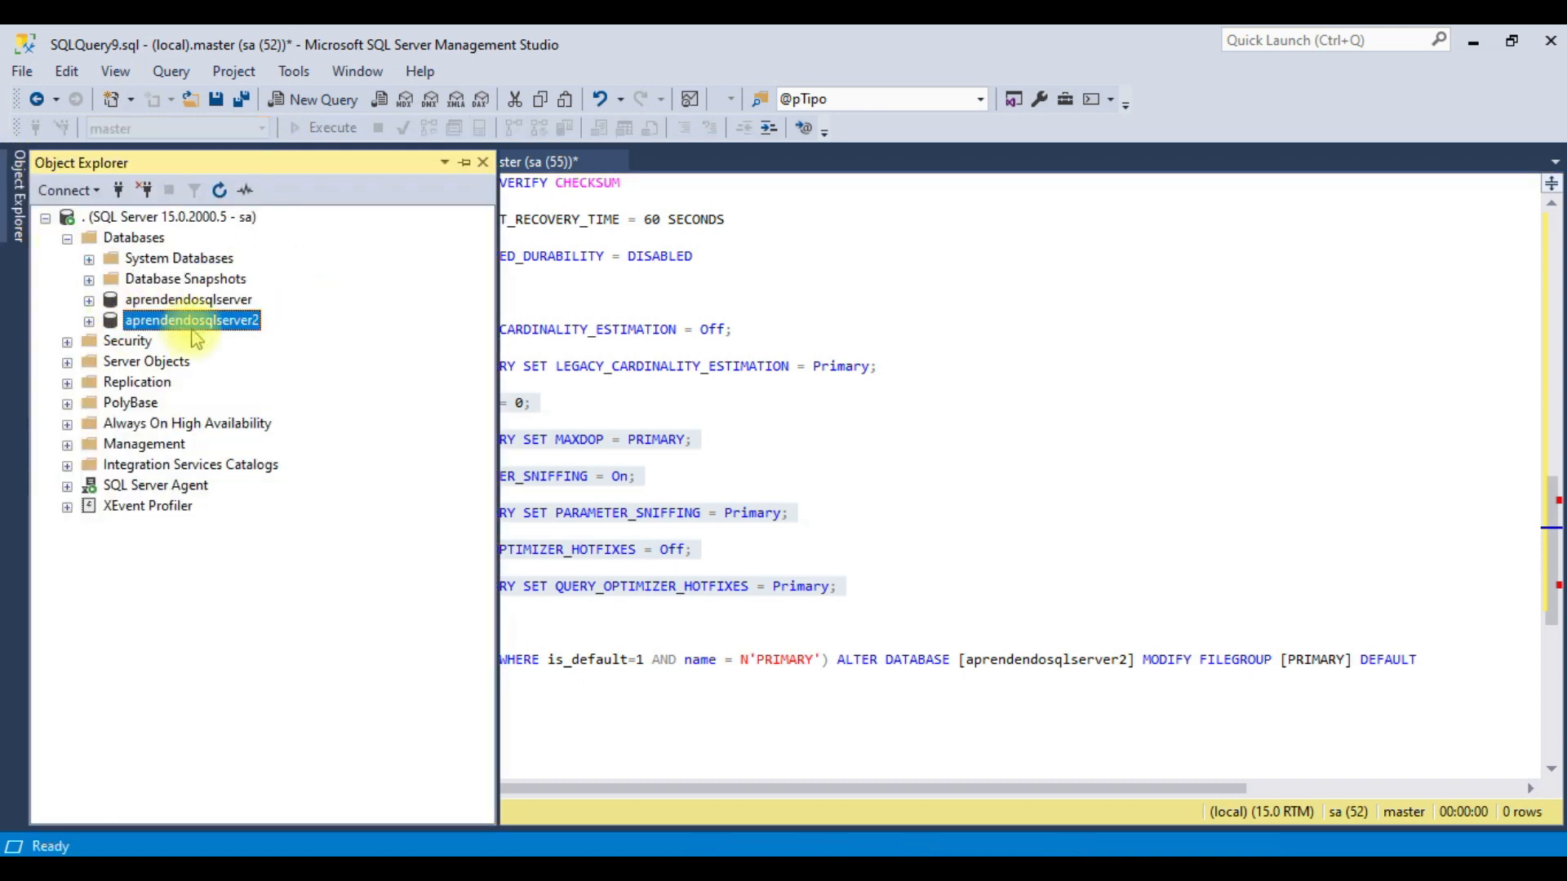
click(199, 304)
click(207, 324)
click(788, 296)
Try to run only the CREATE DATABASE [aprendendosqlserver2] line of the script.
scroll(287, 365, up, 14)
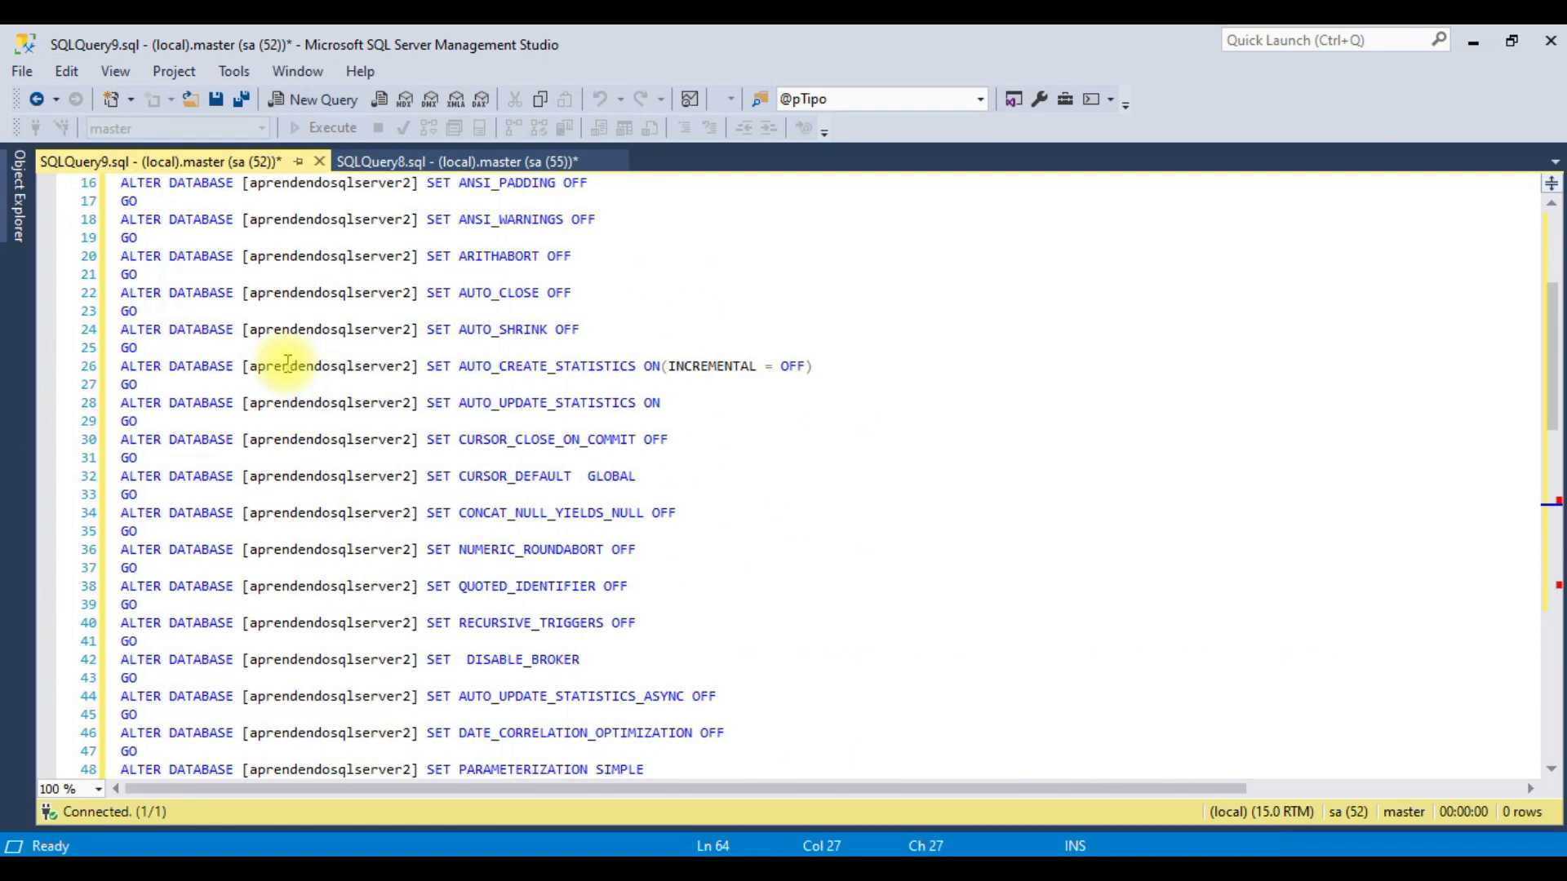
scroll(287, 365, up, 5)
drag(424, 201, 457, 220)
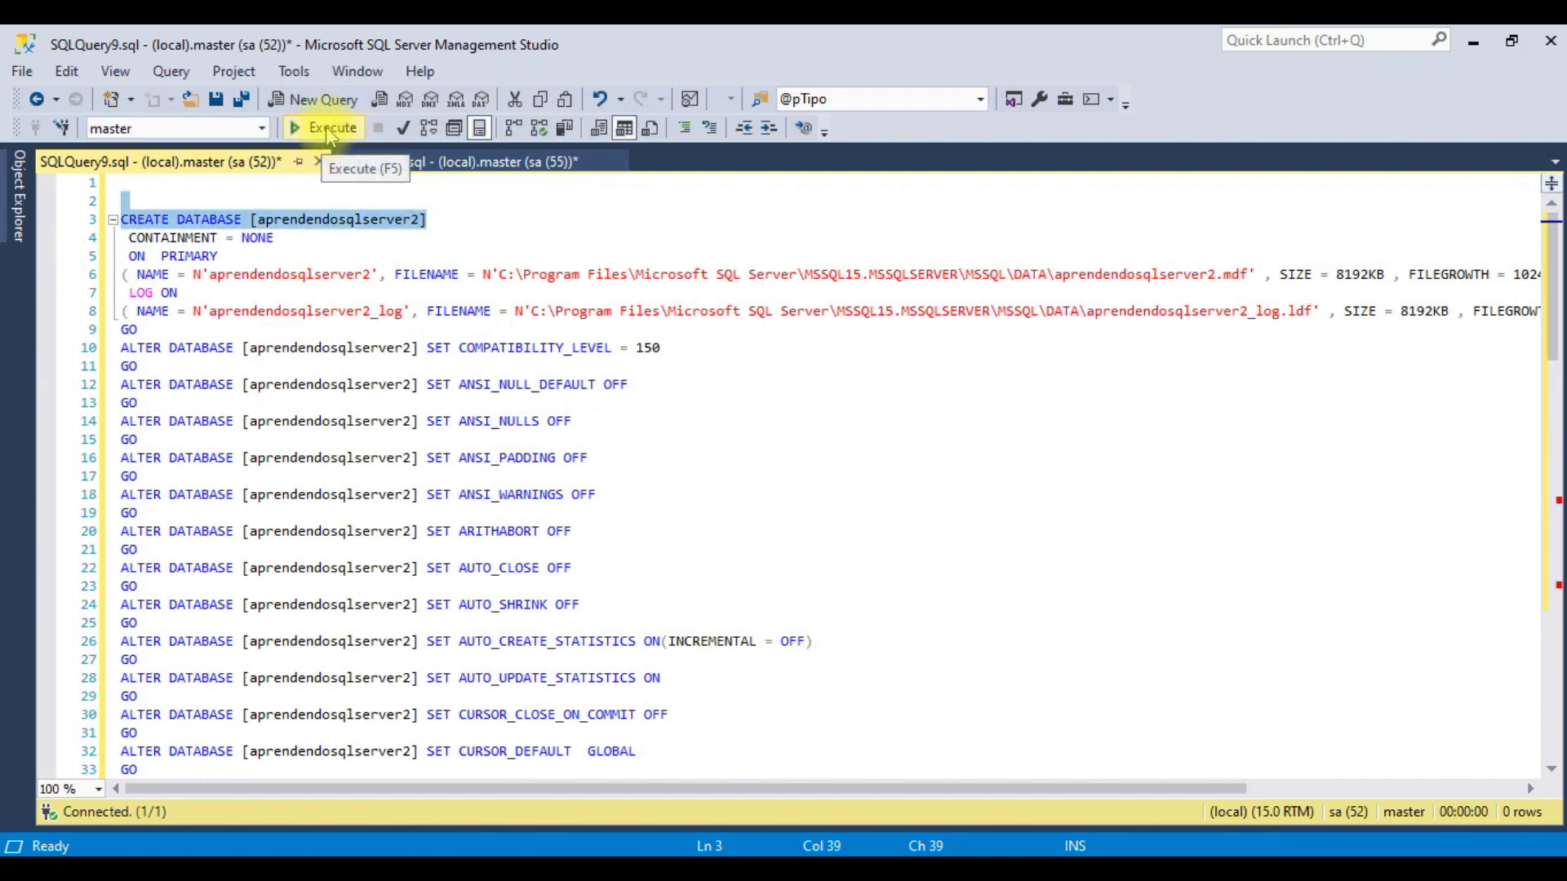
click(329, 133)
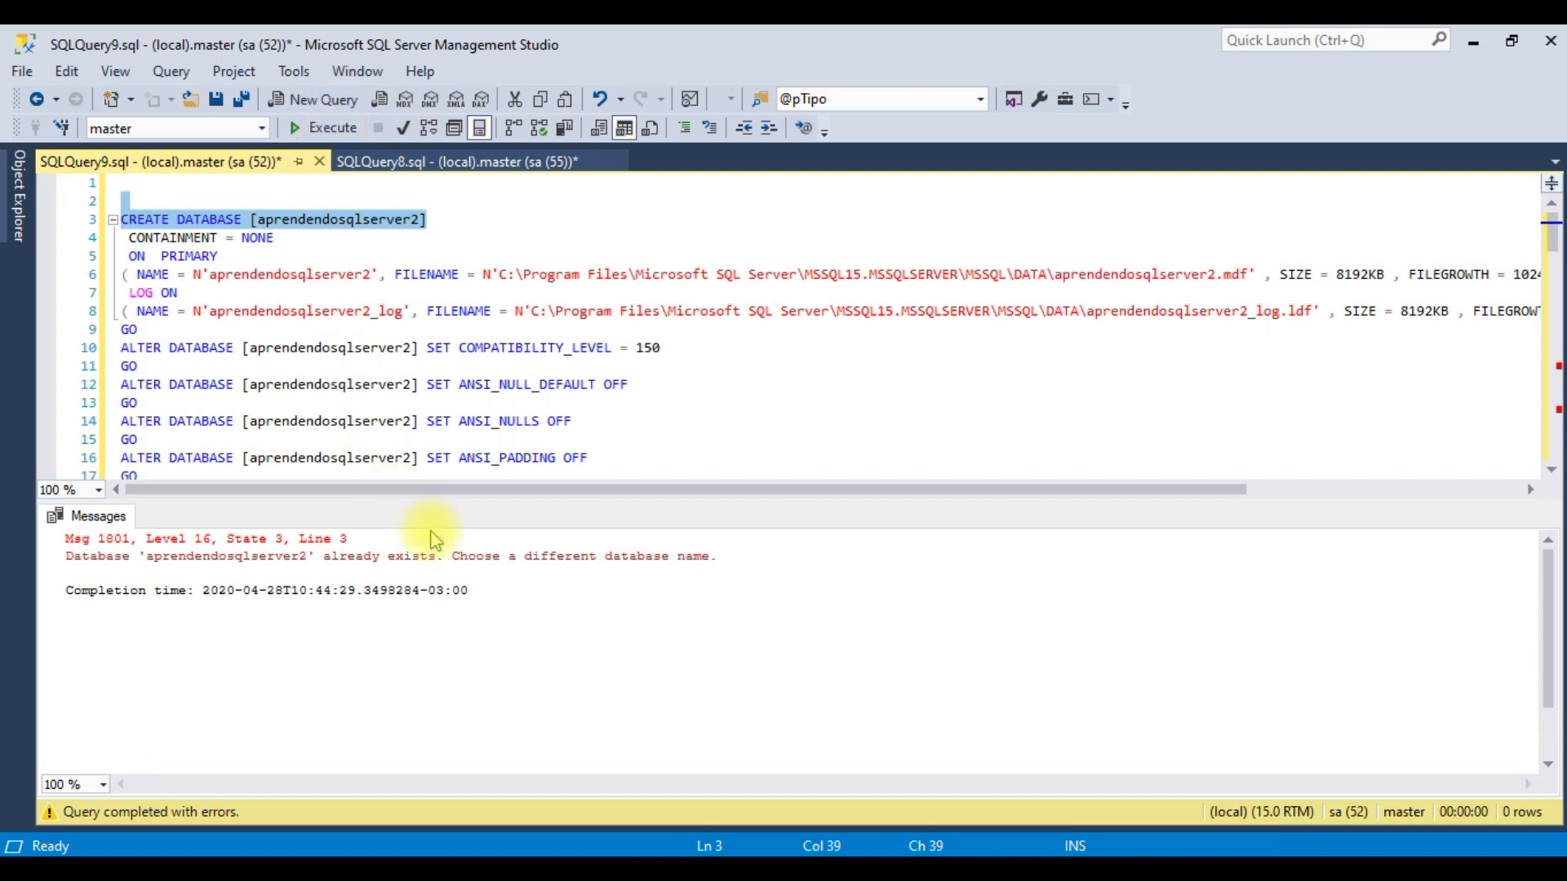
Review the execution message, compare it with the databases in Object Explorer, and look through the script again.
drag(748, 564, 464, 549)
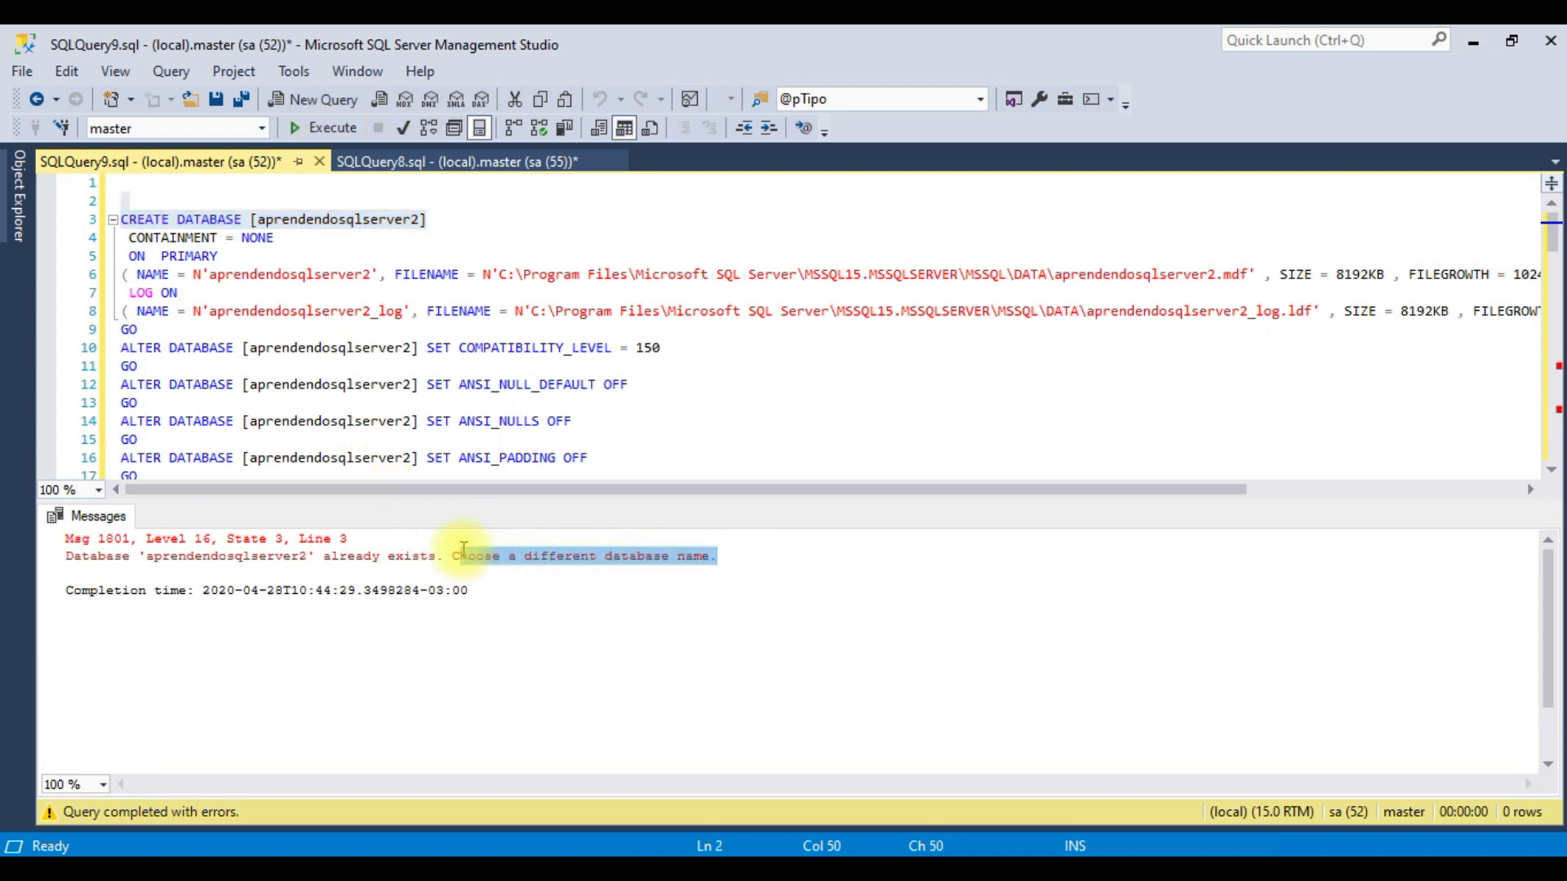
mouse_move(20, 196)
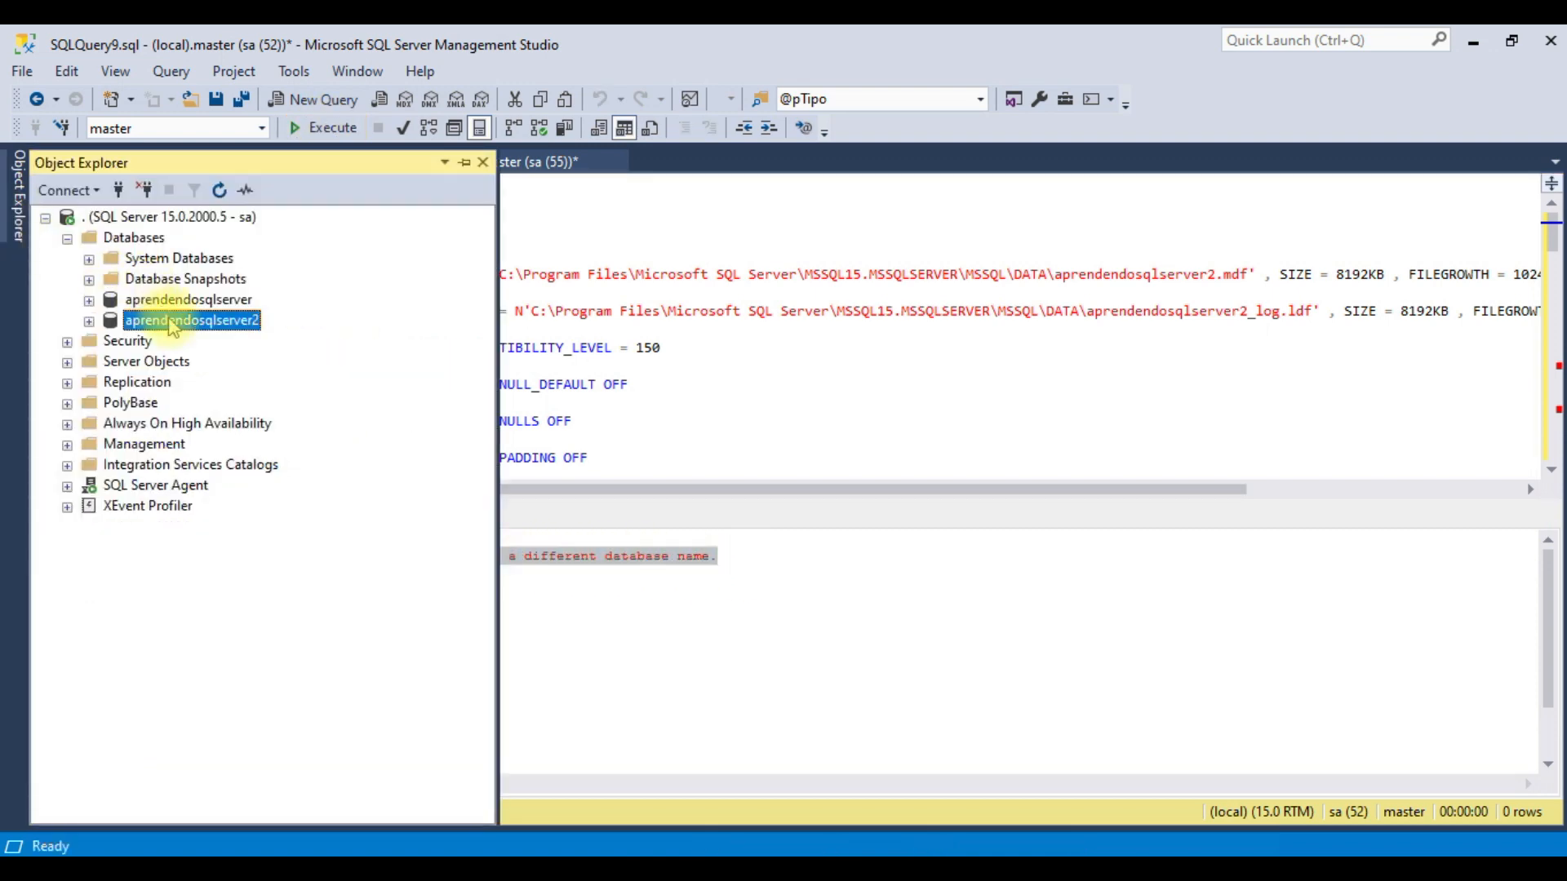
click(177, 308)
click(179, 319)
click(801, 323)
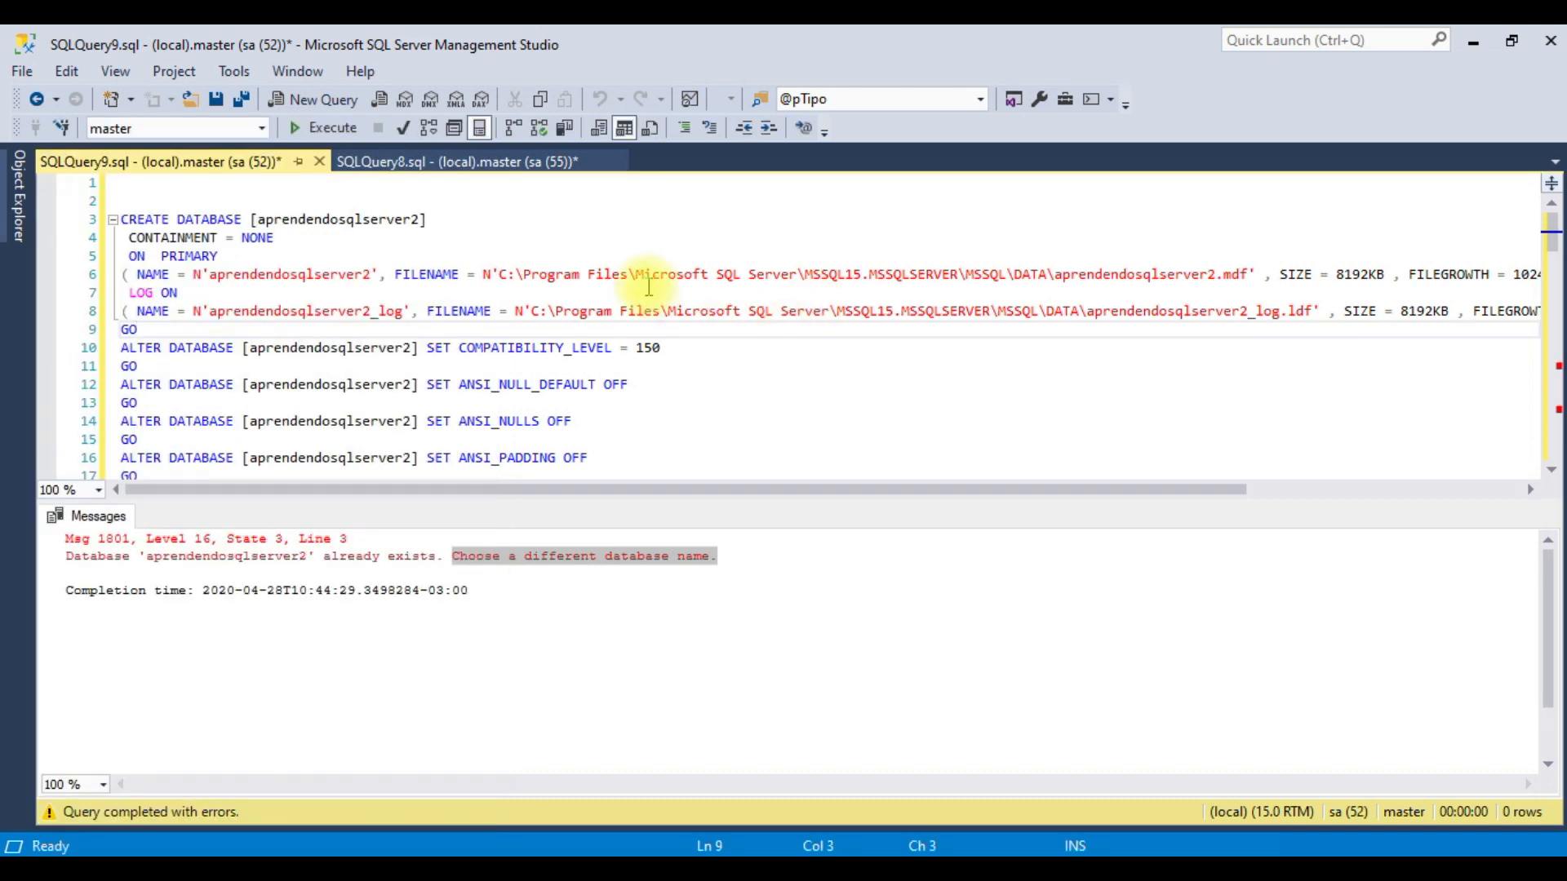
scroll(660, 293, down, 15)
scroll(647, 307, up, 15)
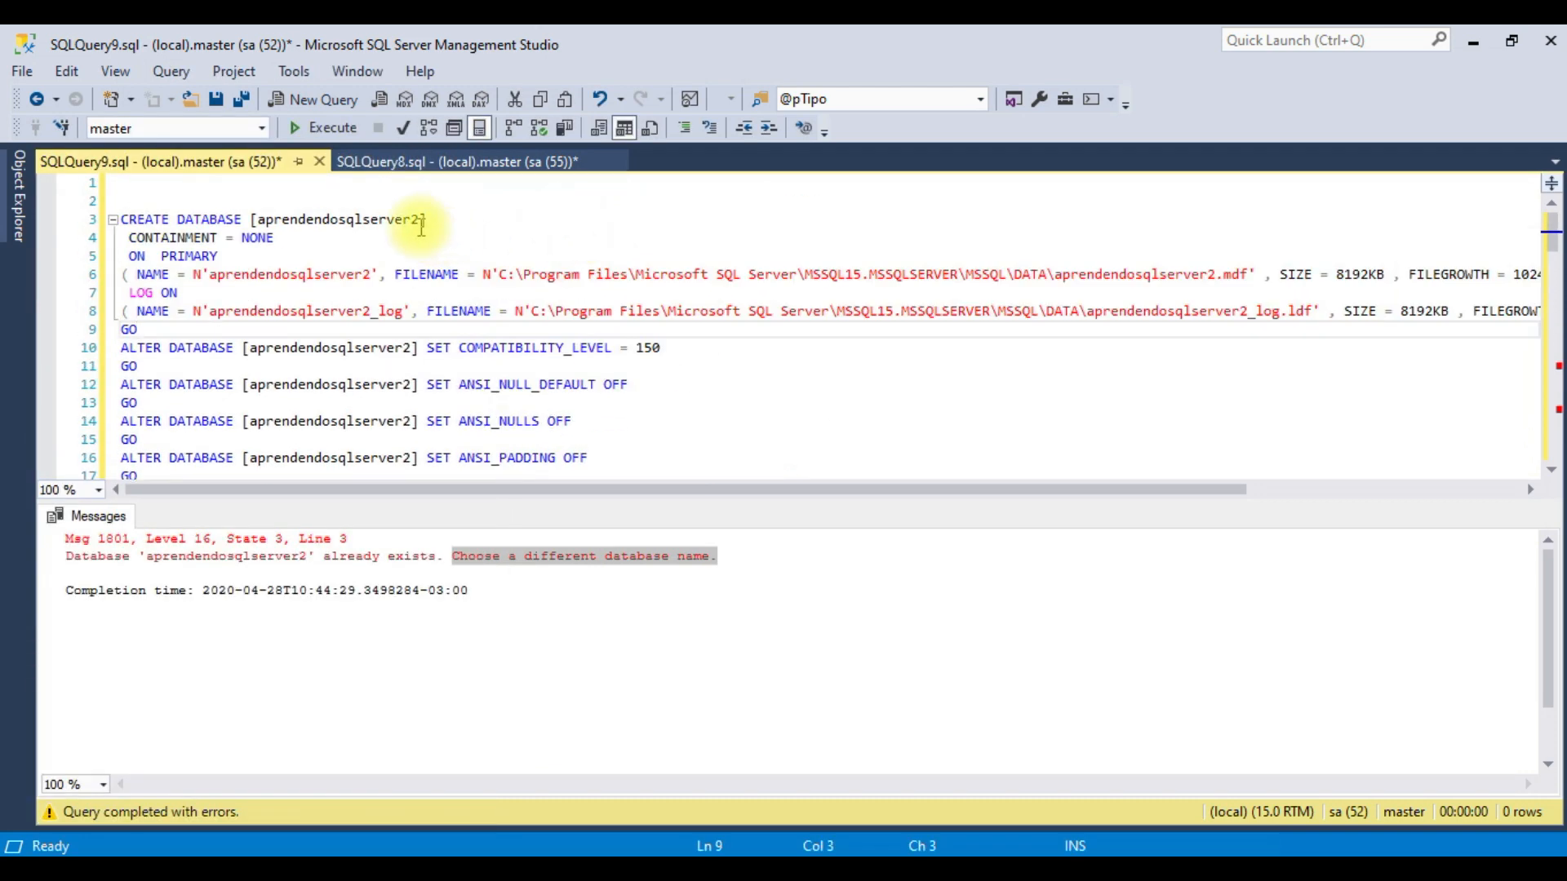
Clear the whole creation script and close the SQLQuery9.sql query without saving it.
drag(373, 193, 913, 500)
key(Delete)
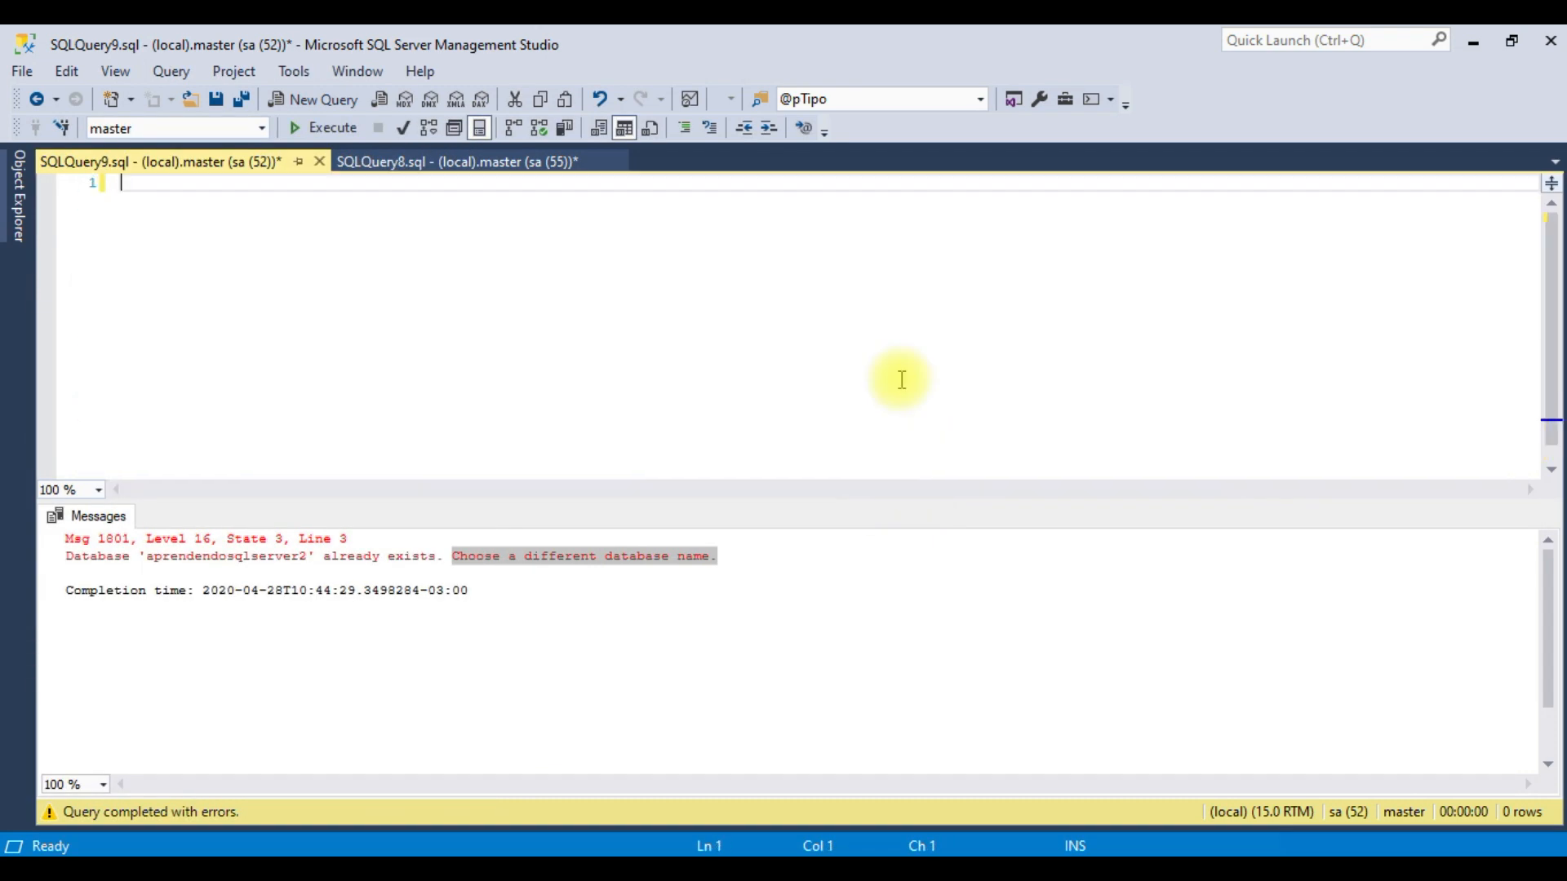
click(319, 161)
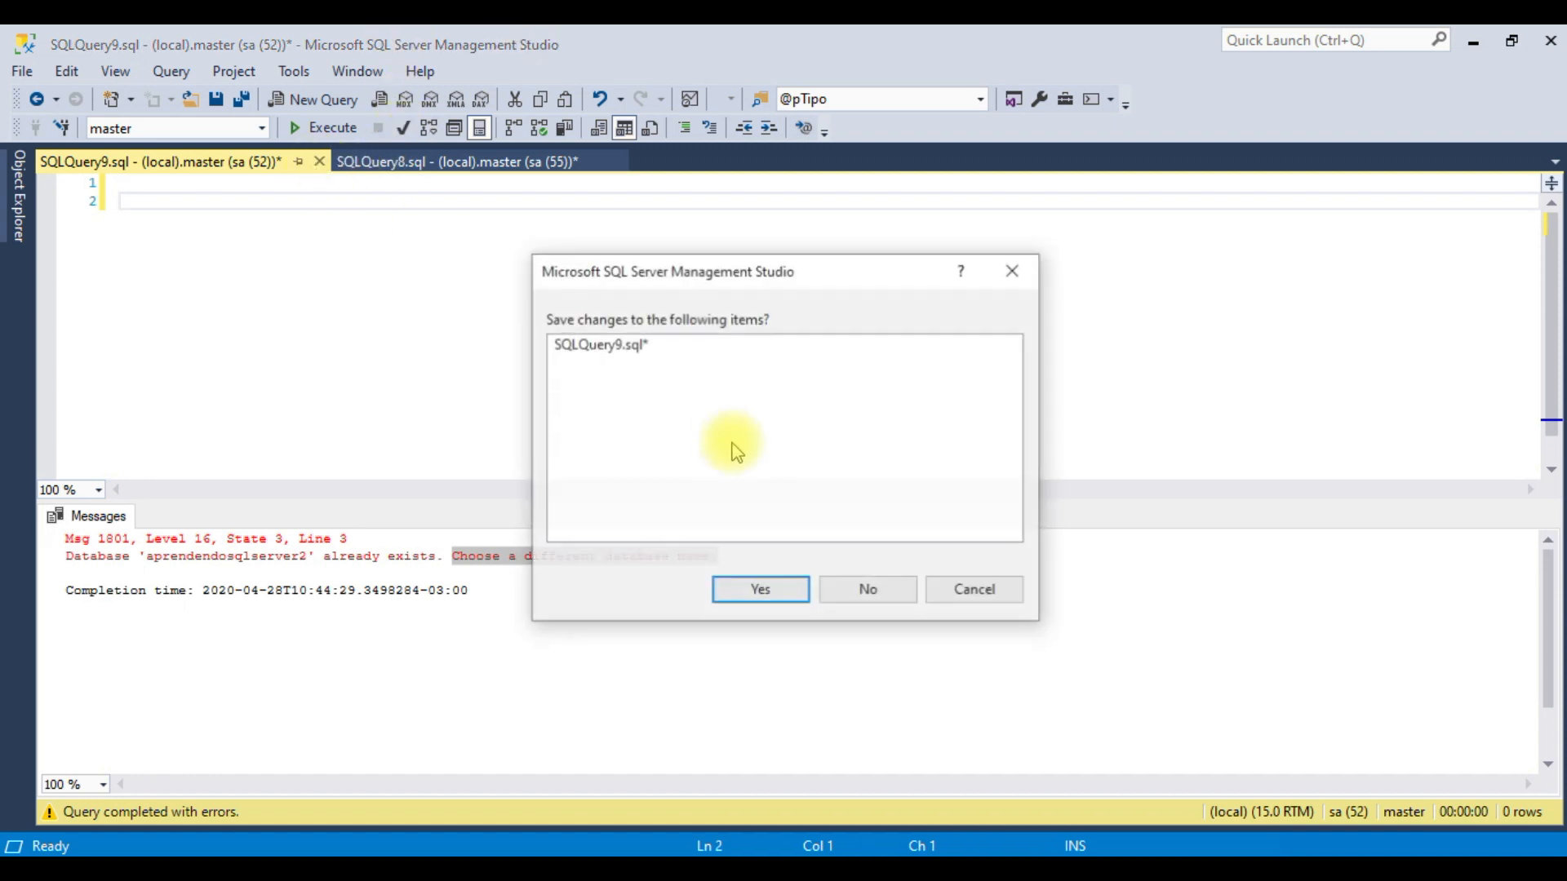
click(858, 589)
Switch to File Explorer and examine the full path of the SQL Server DATA folder.
click(551, 878)
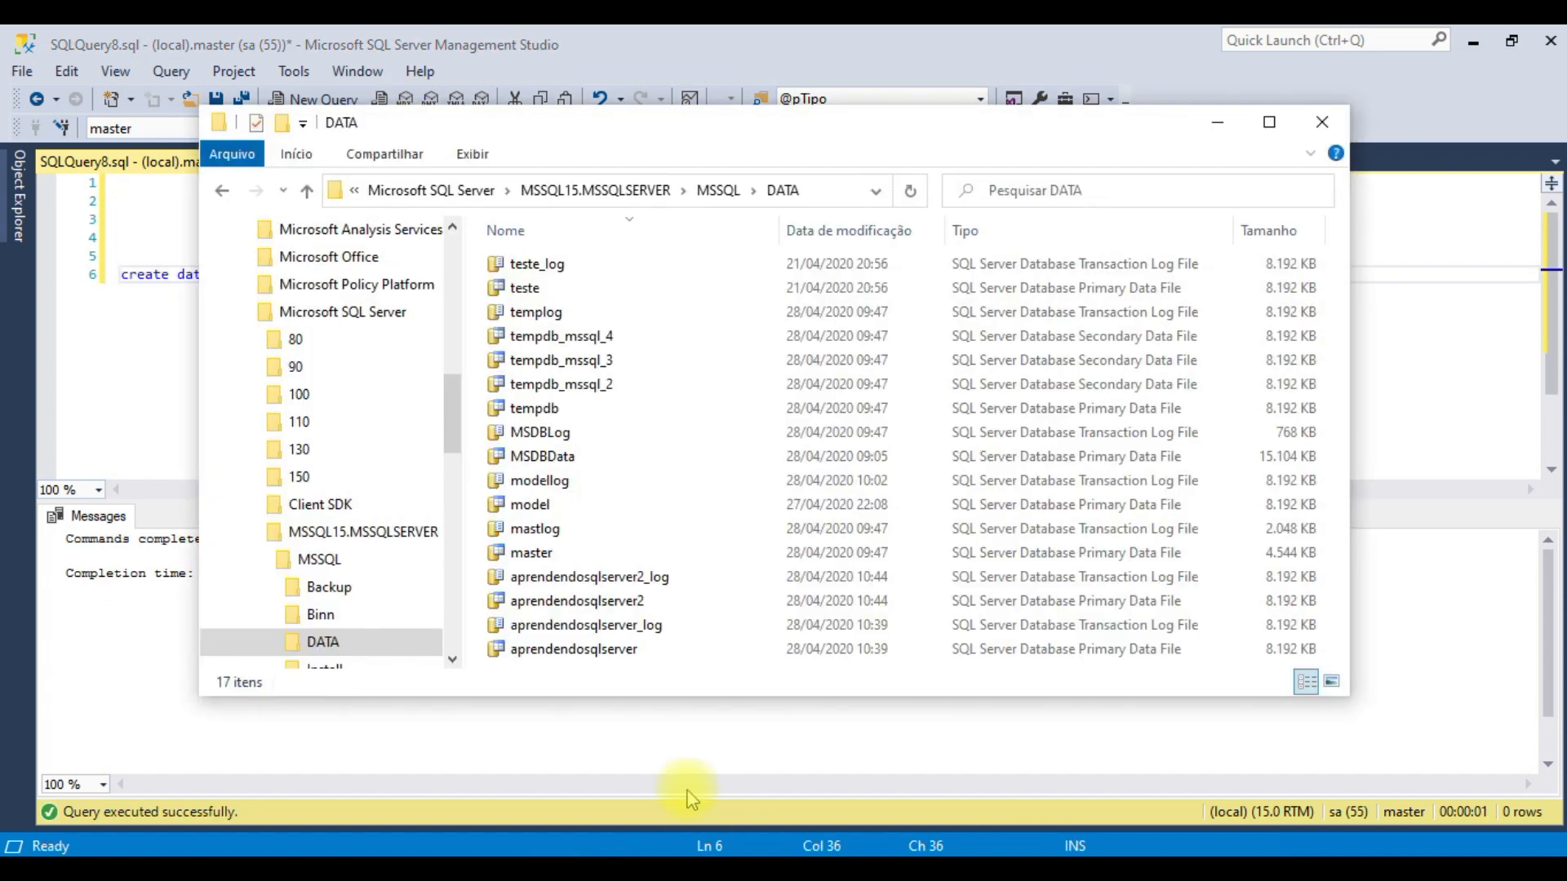
click(830, 191)
click(834, 196)
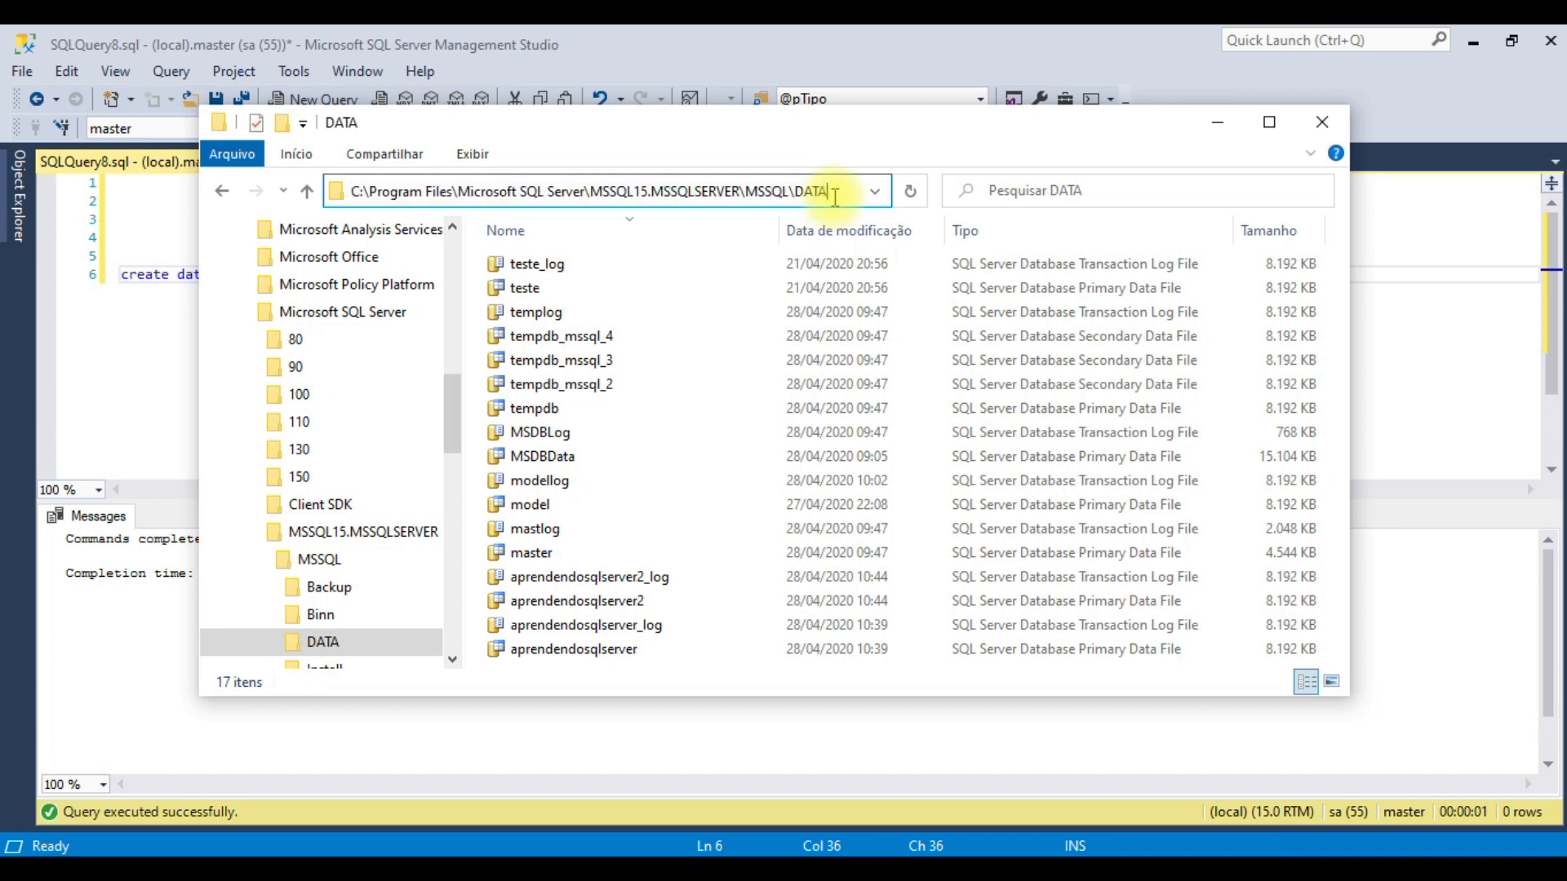
drag(837, 196, 351, 190)
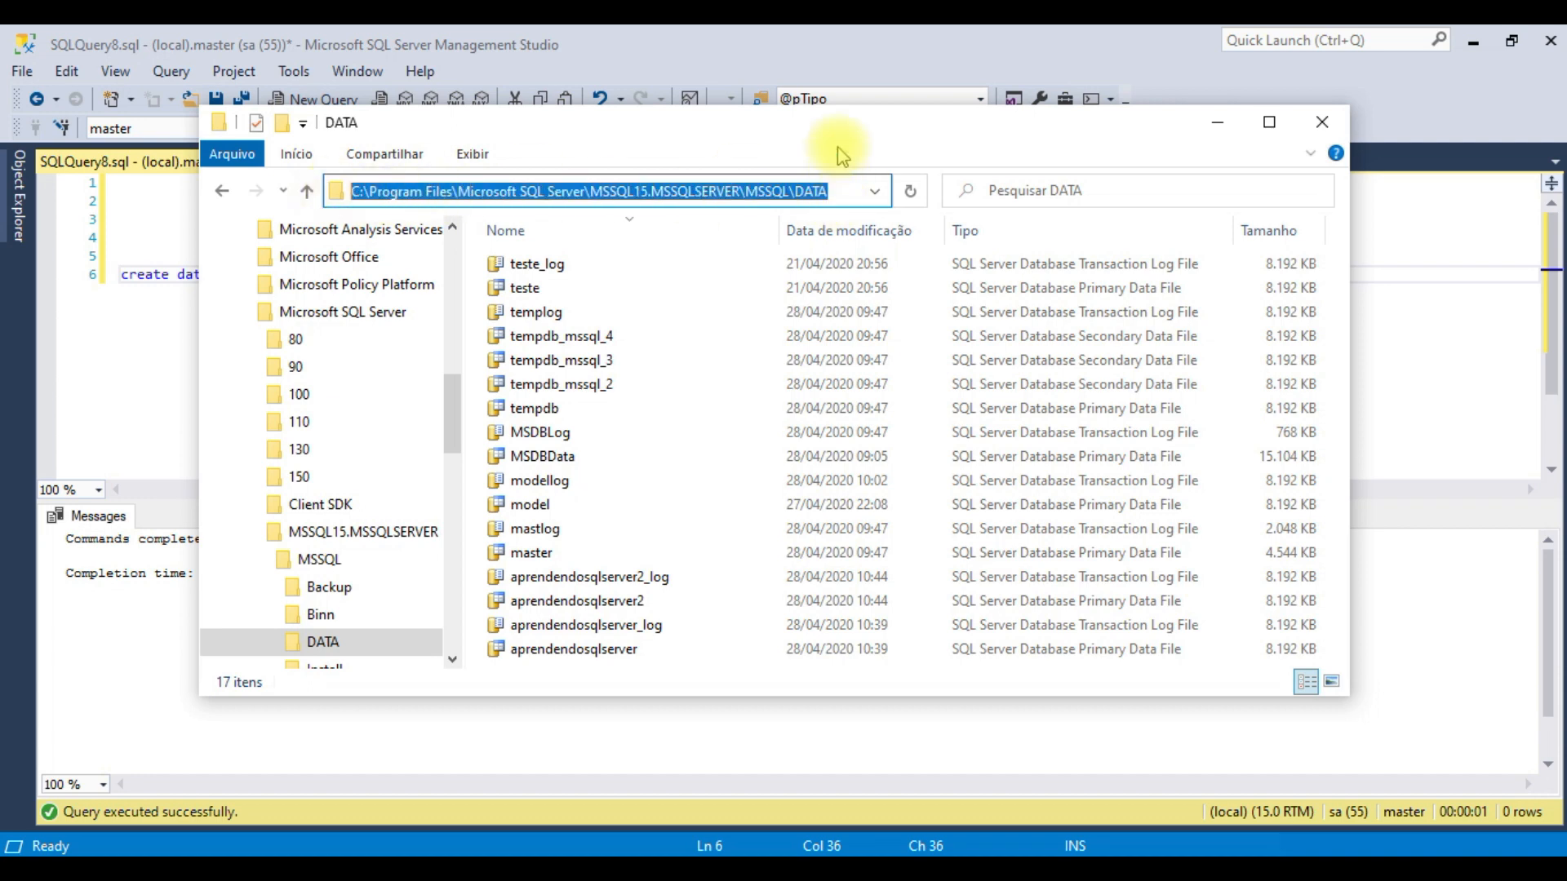
drag(837, 164, 864, 151)
click(871, 181)
click(664, 420)
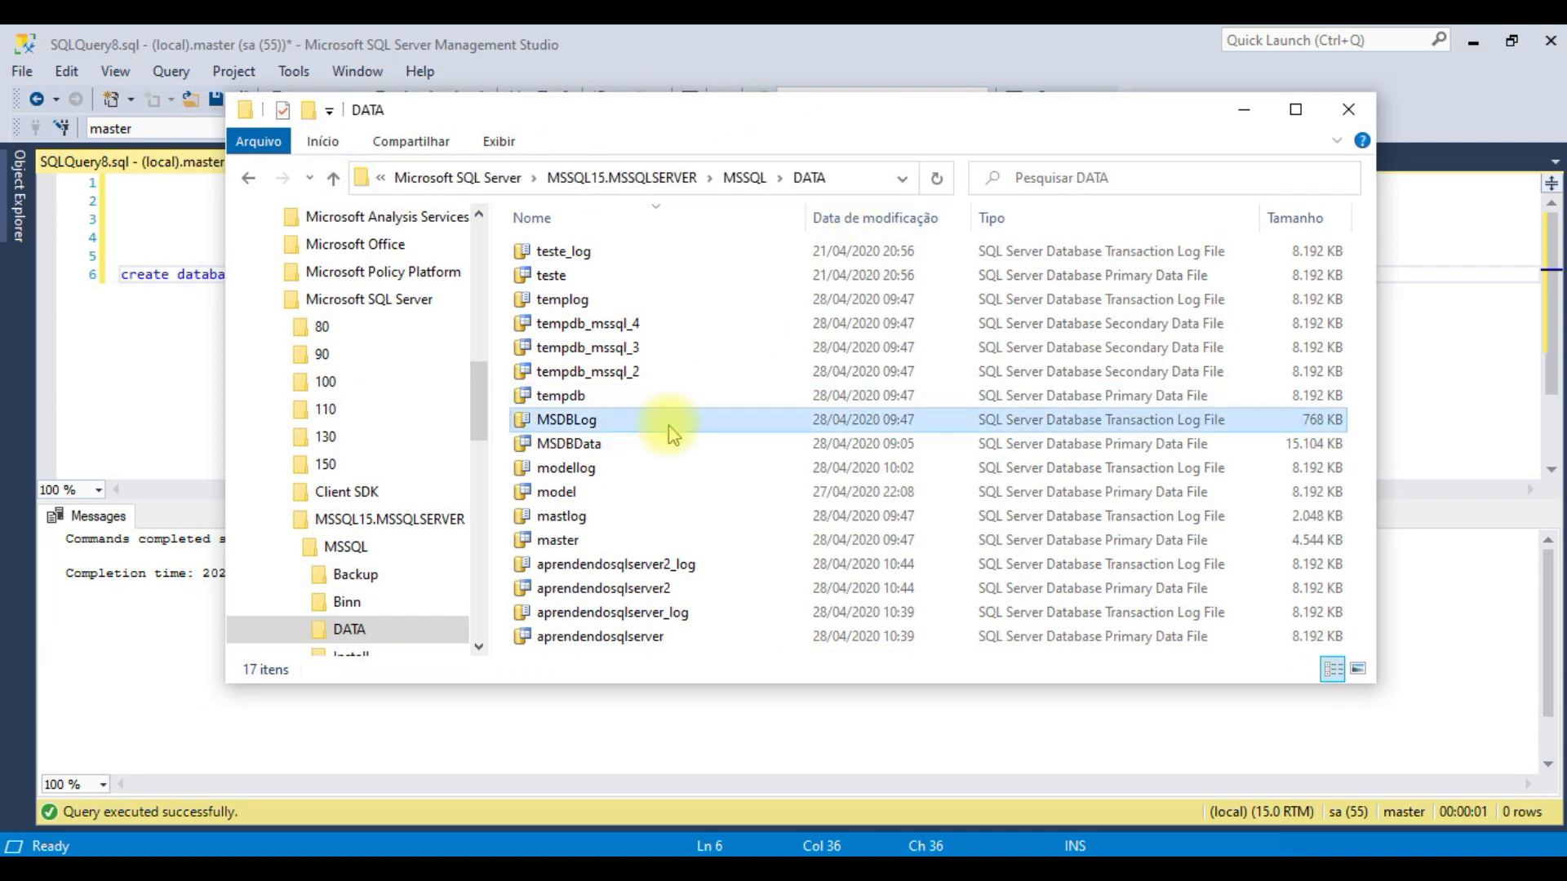
Examine the type and size of the aprendendosqlserver and aprendendosqlserver2 data and log files, and close the folder window.
click(617, 640)
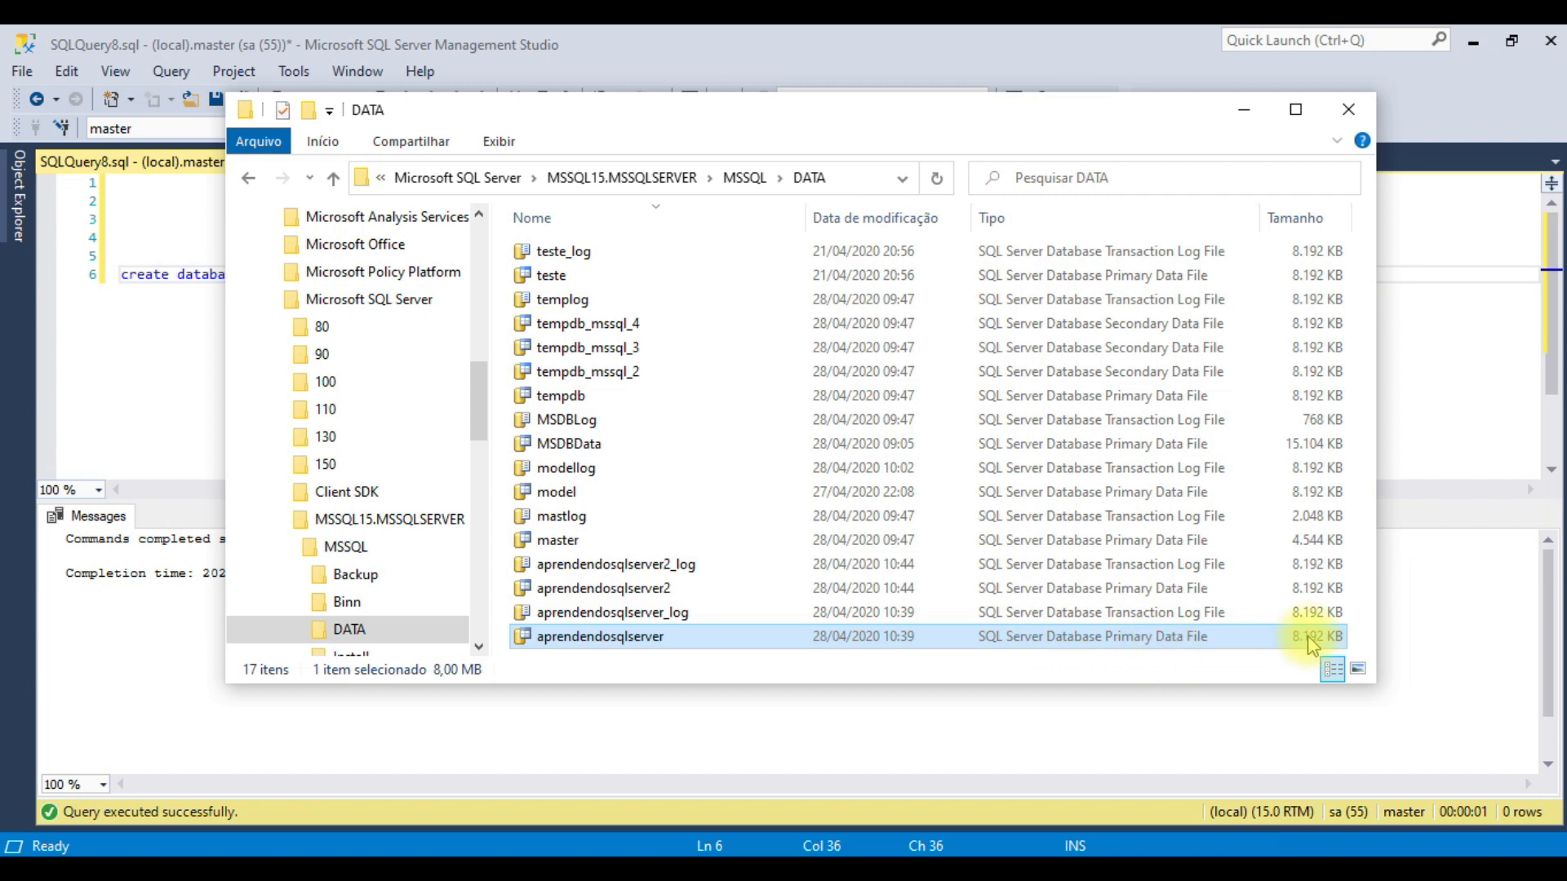
click(1102, 616)
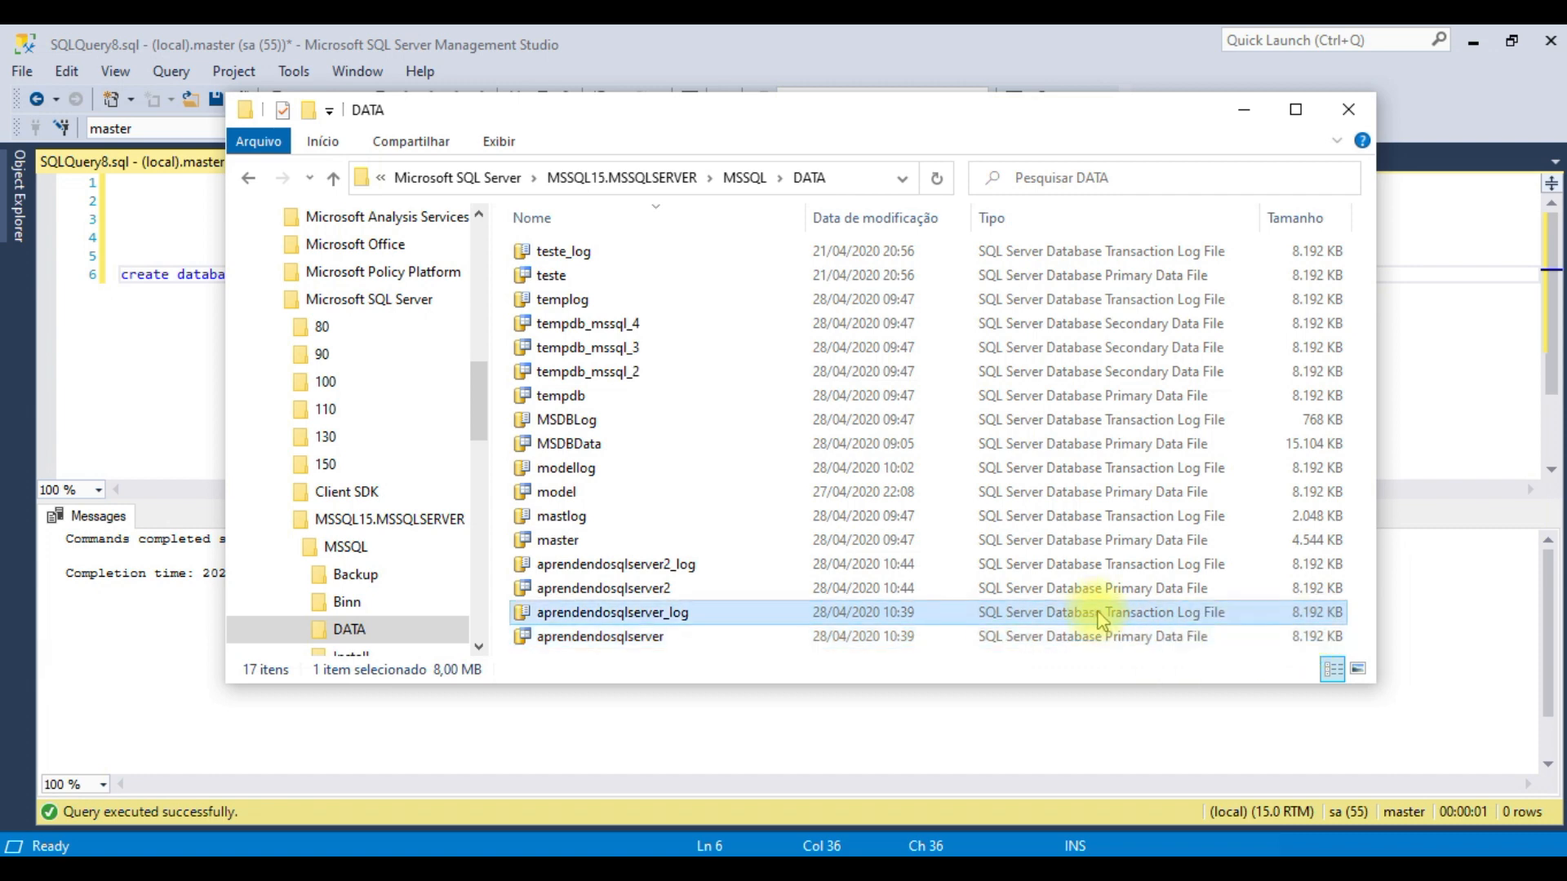
click(1037, 589)
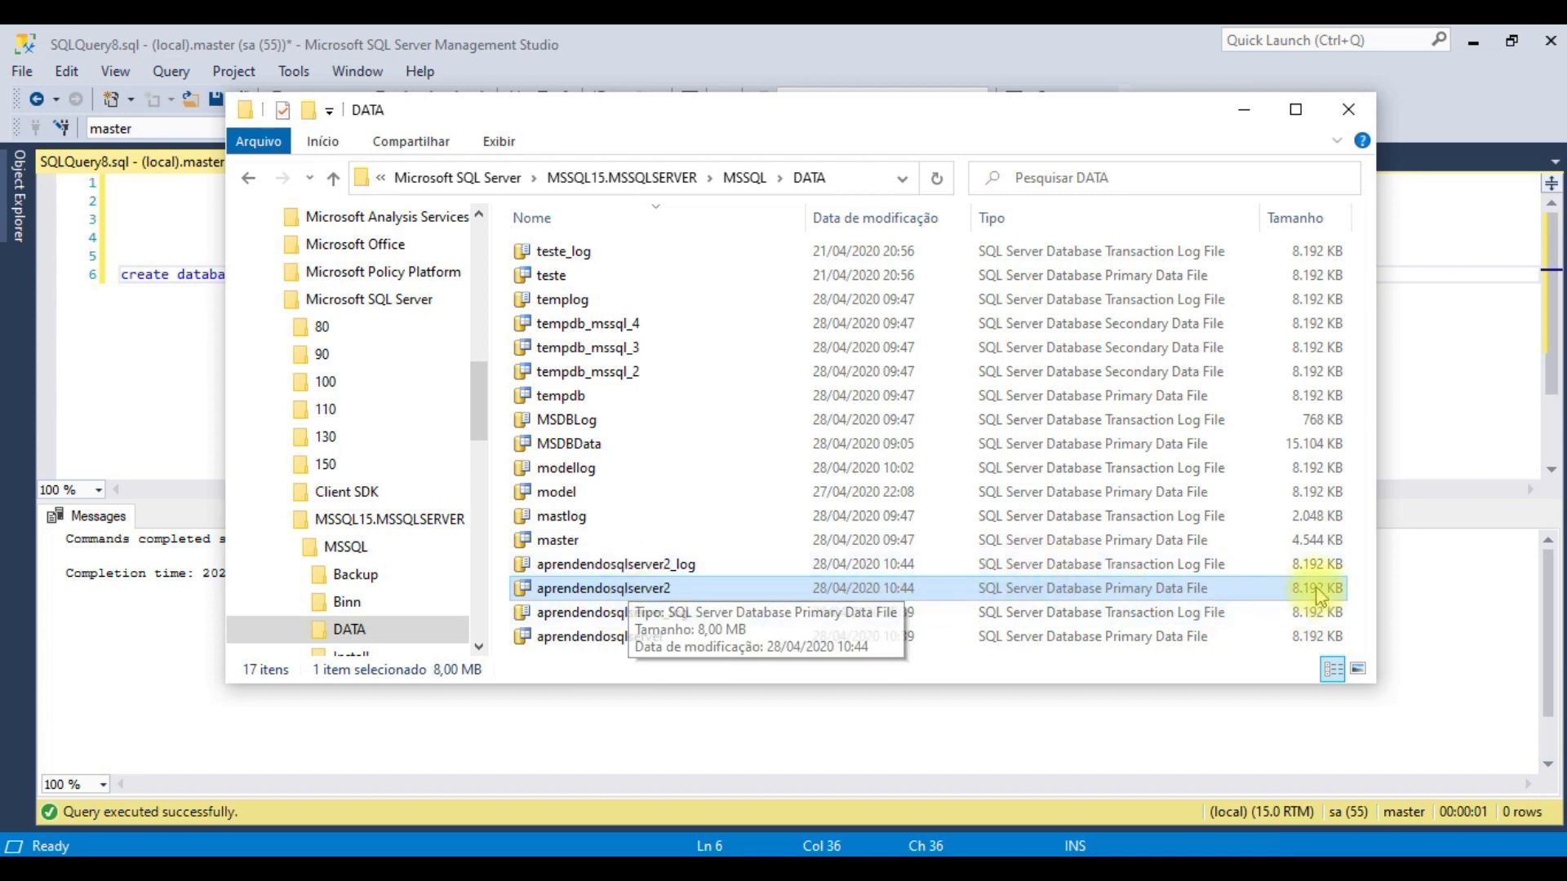
click(1086, 570)
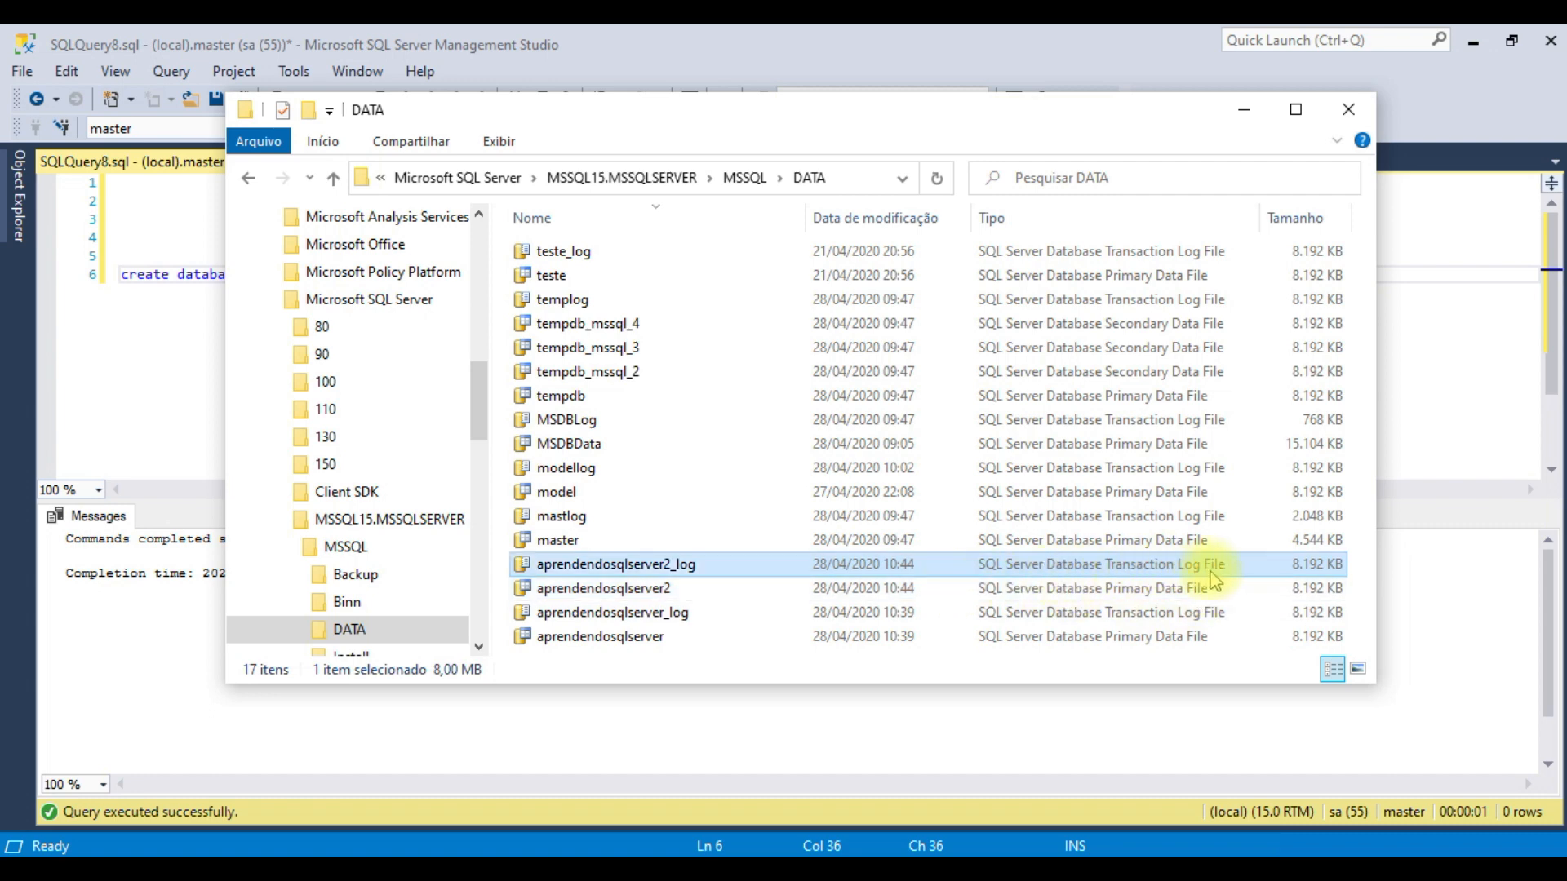
click(1151, 585)
click(1148, 572)
click(1111, 590)
click(1105, 570)
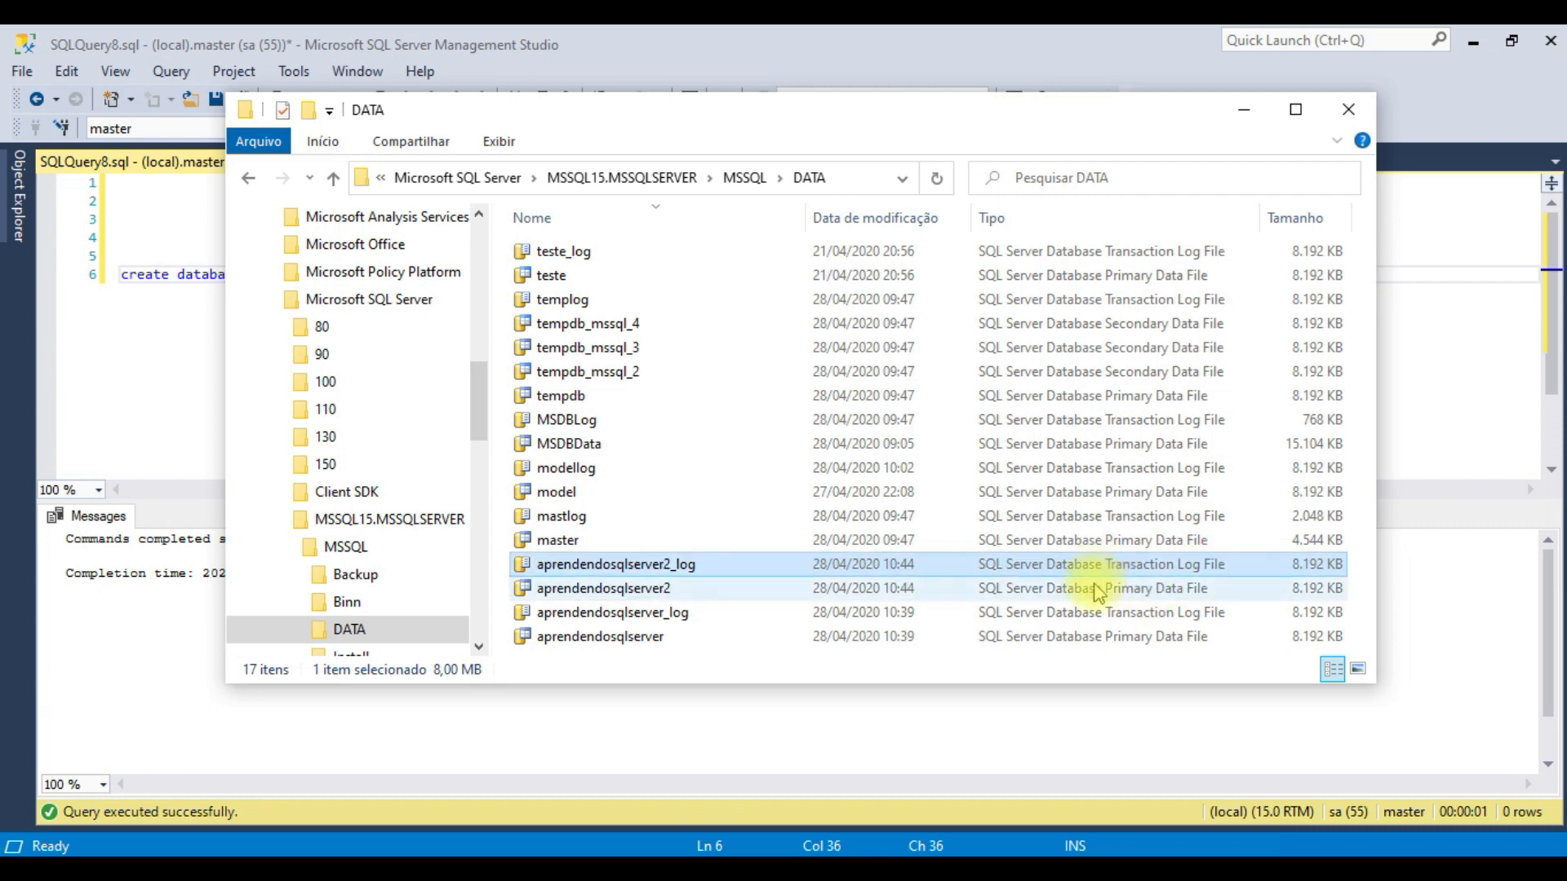
click(1094, 590)
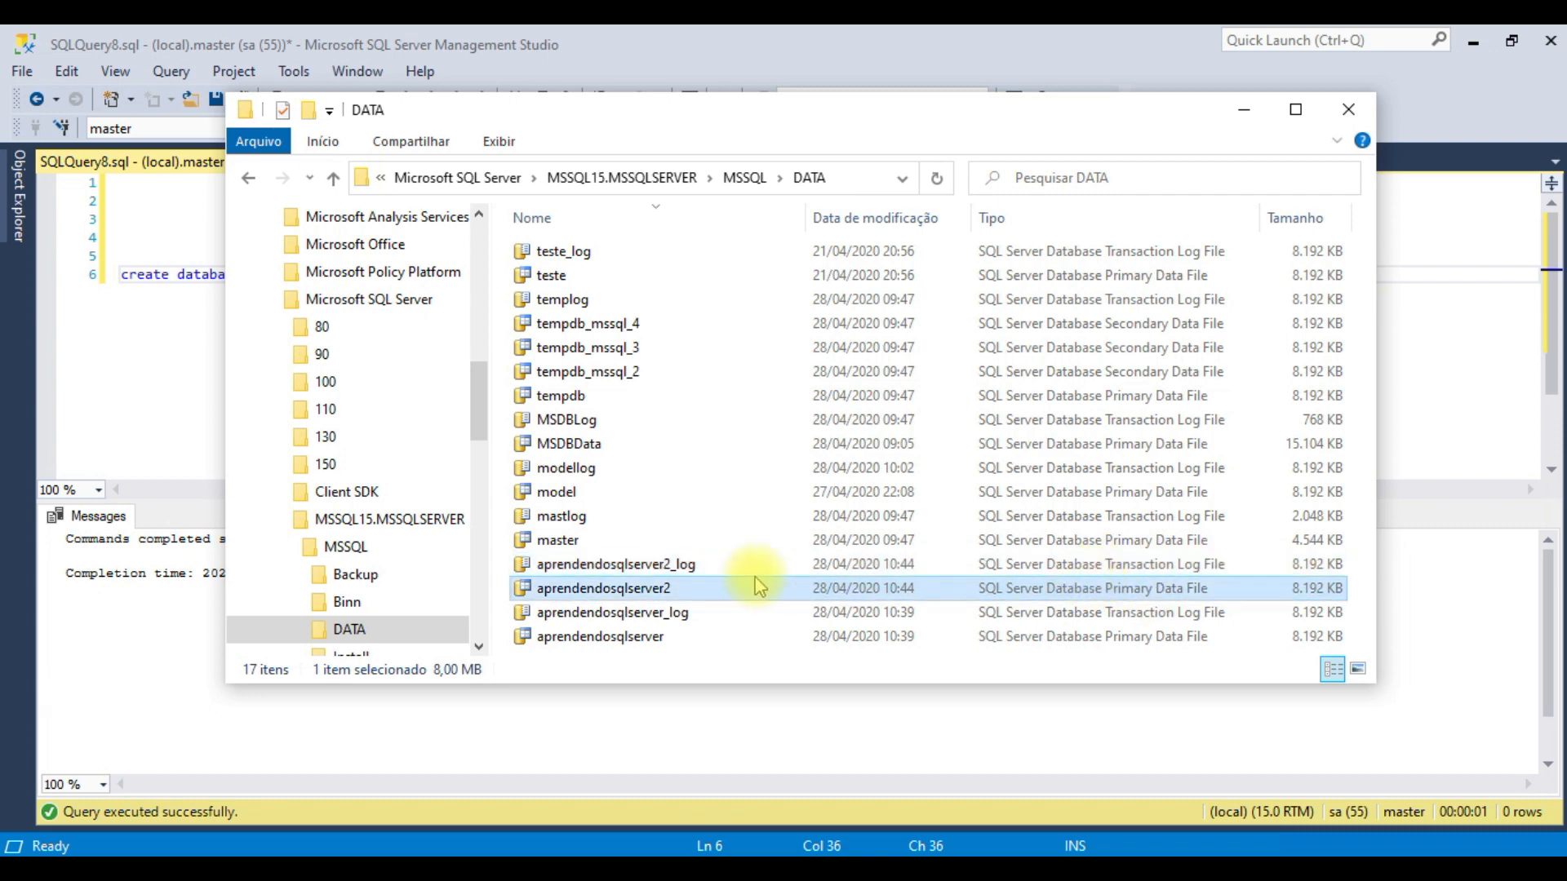
click(1351, 114)
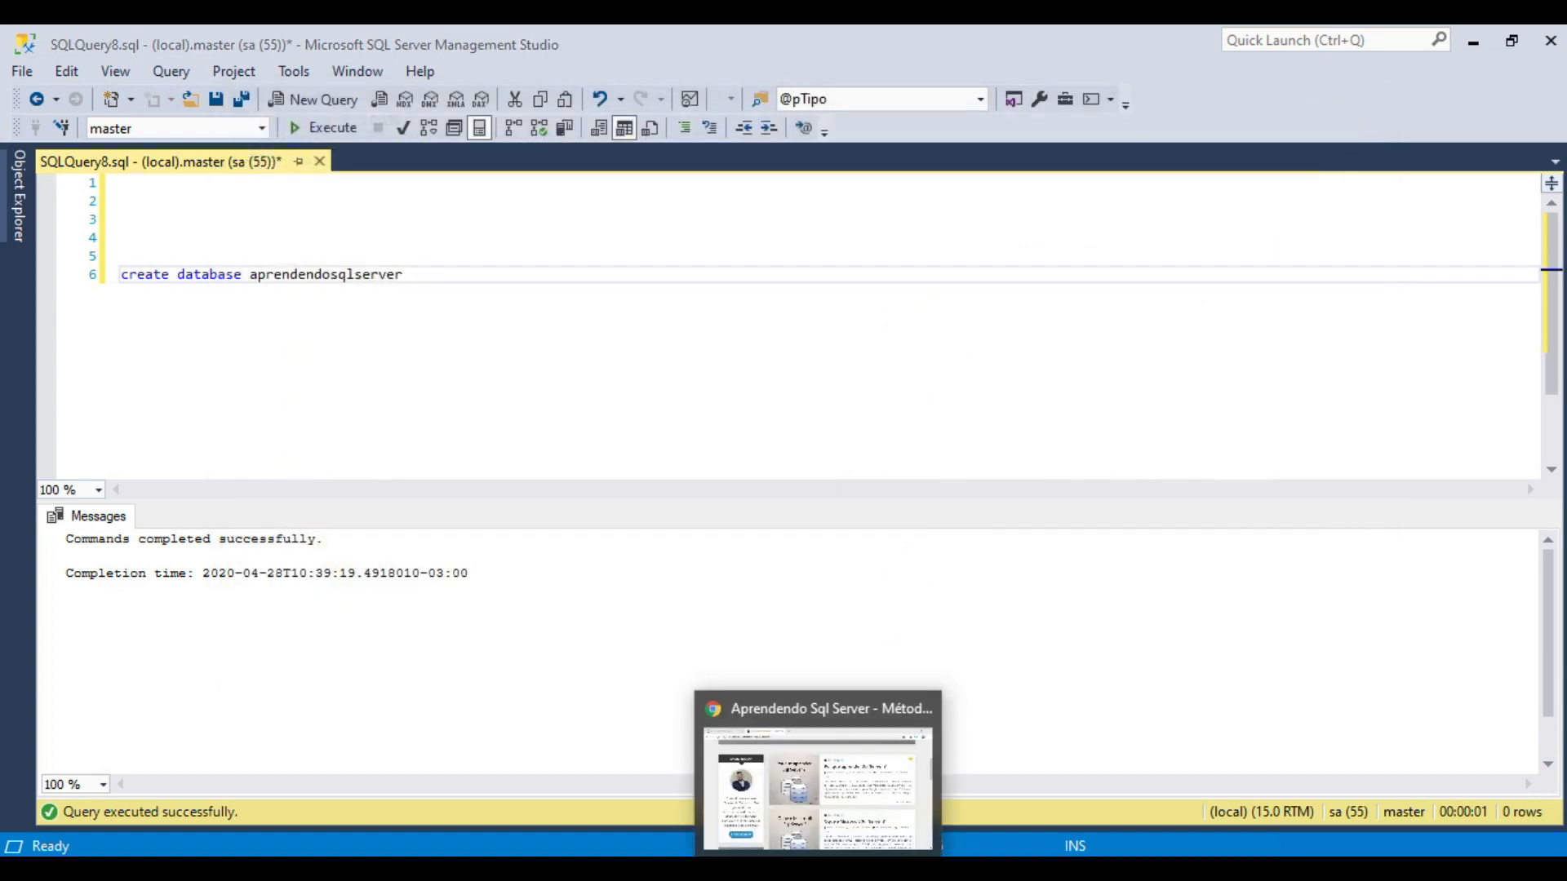
Switch to Chrome and look through the aprendendosqlserver.com.br home page, including its posts, social links and e-book sign-up.
click(819, 870)
scroll(1465, 578, up, 1)
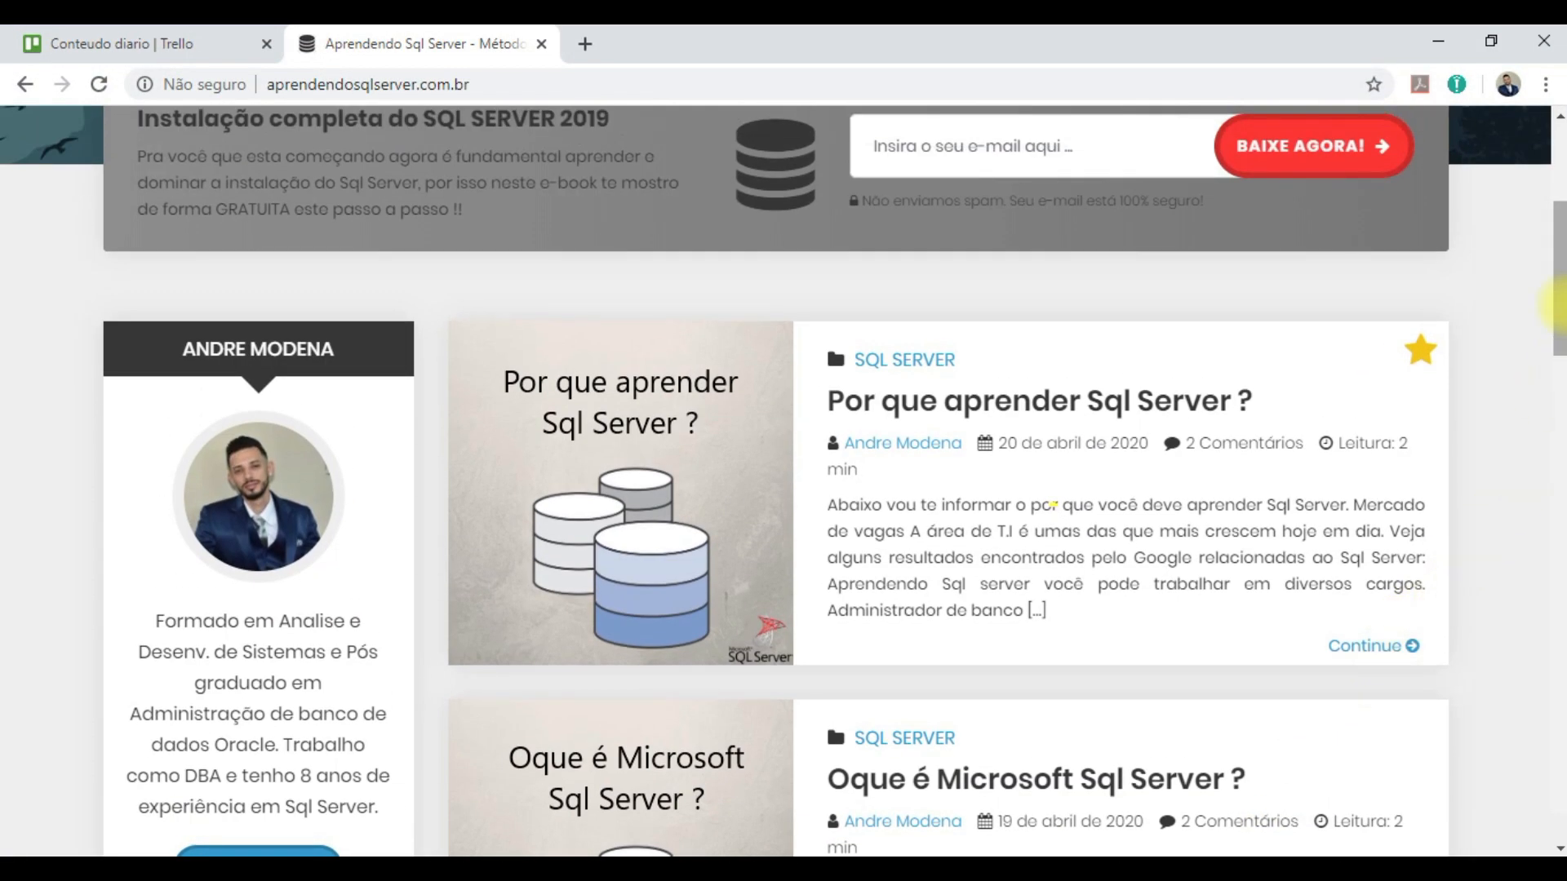
drag(1560, 304, 1560, 211)
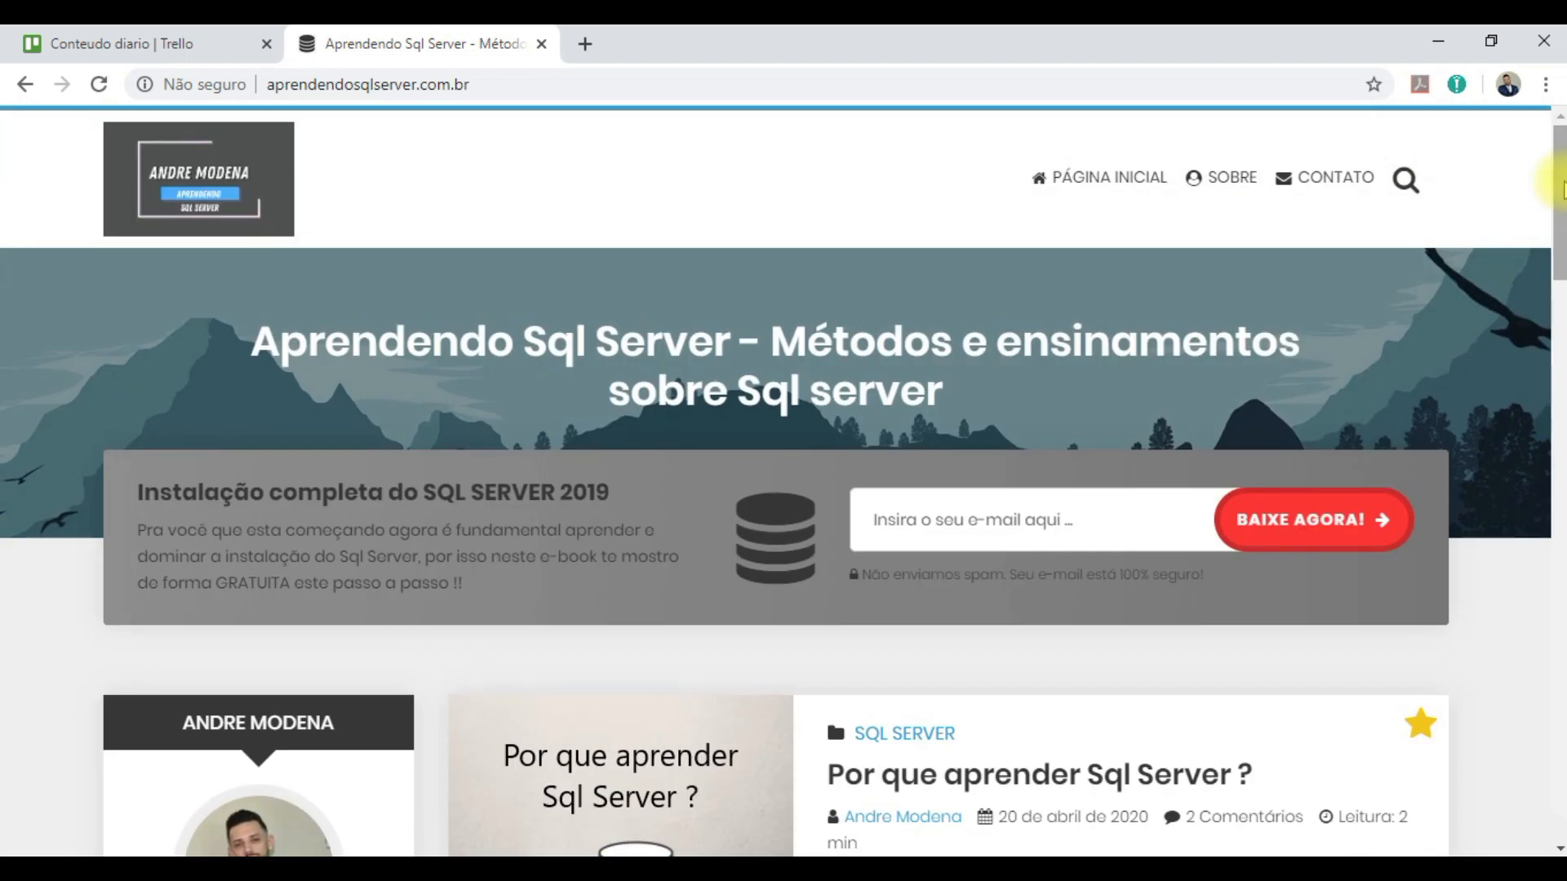
drag(1560, 186, 1560, 264)
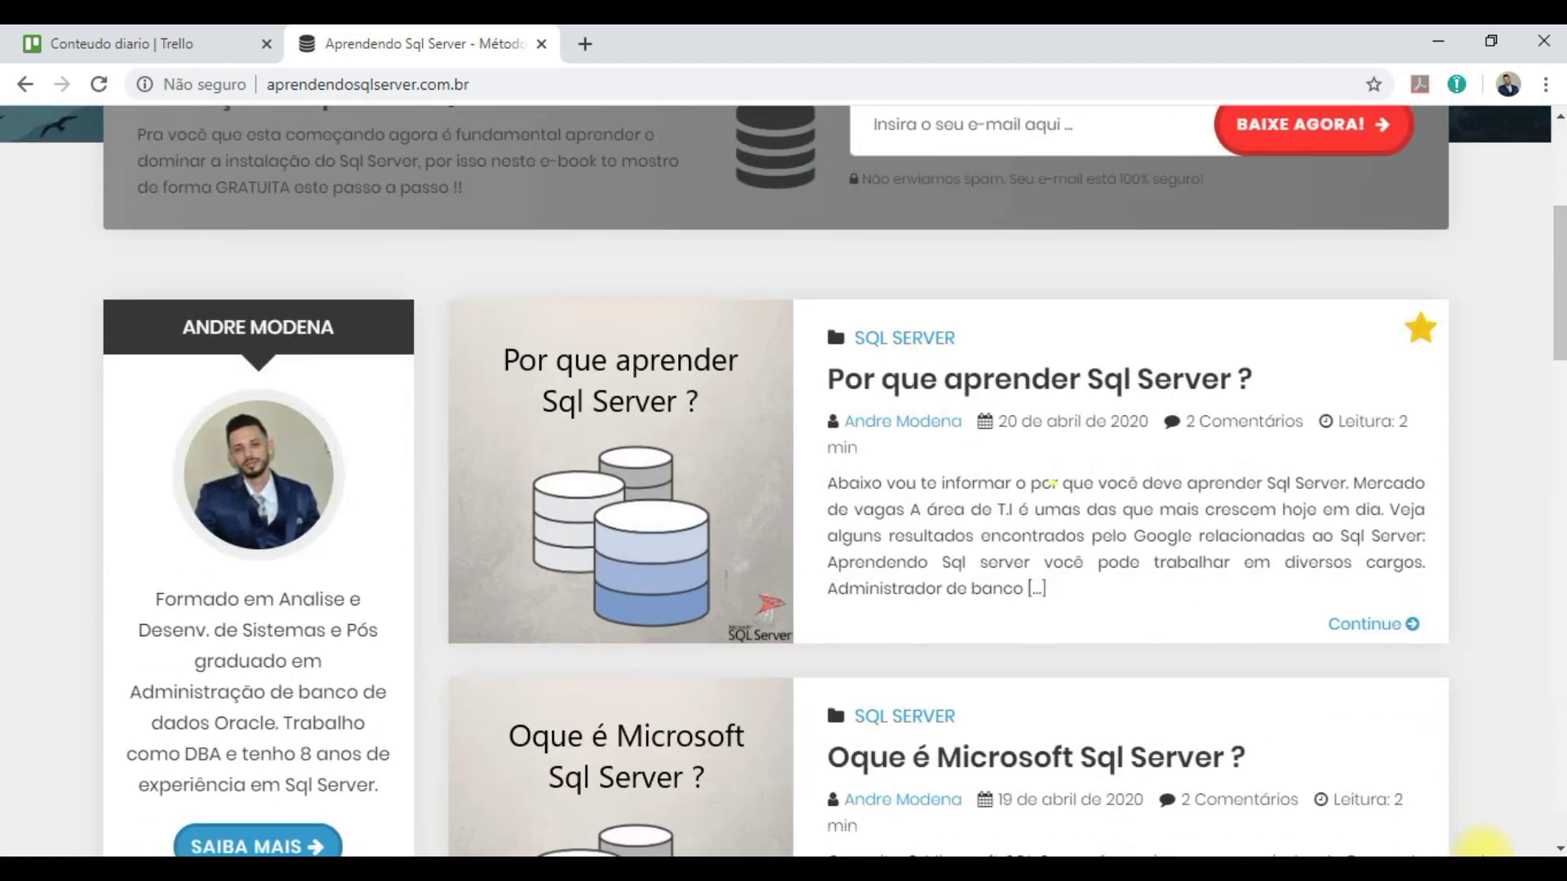
scroll(1003, 457, down, 2)
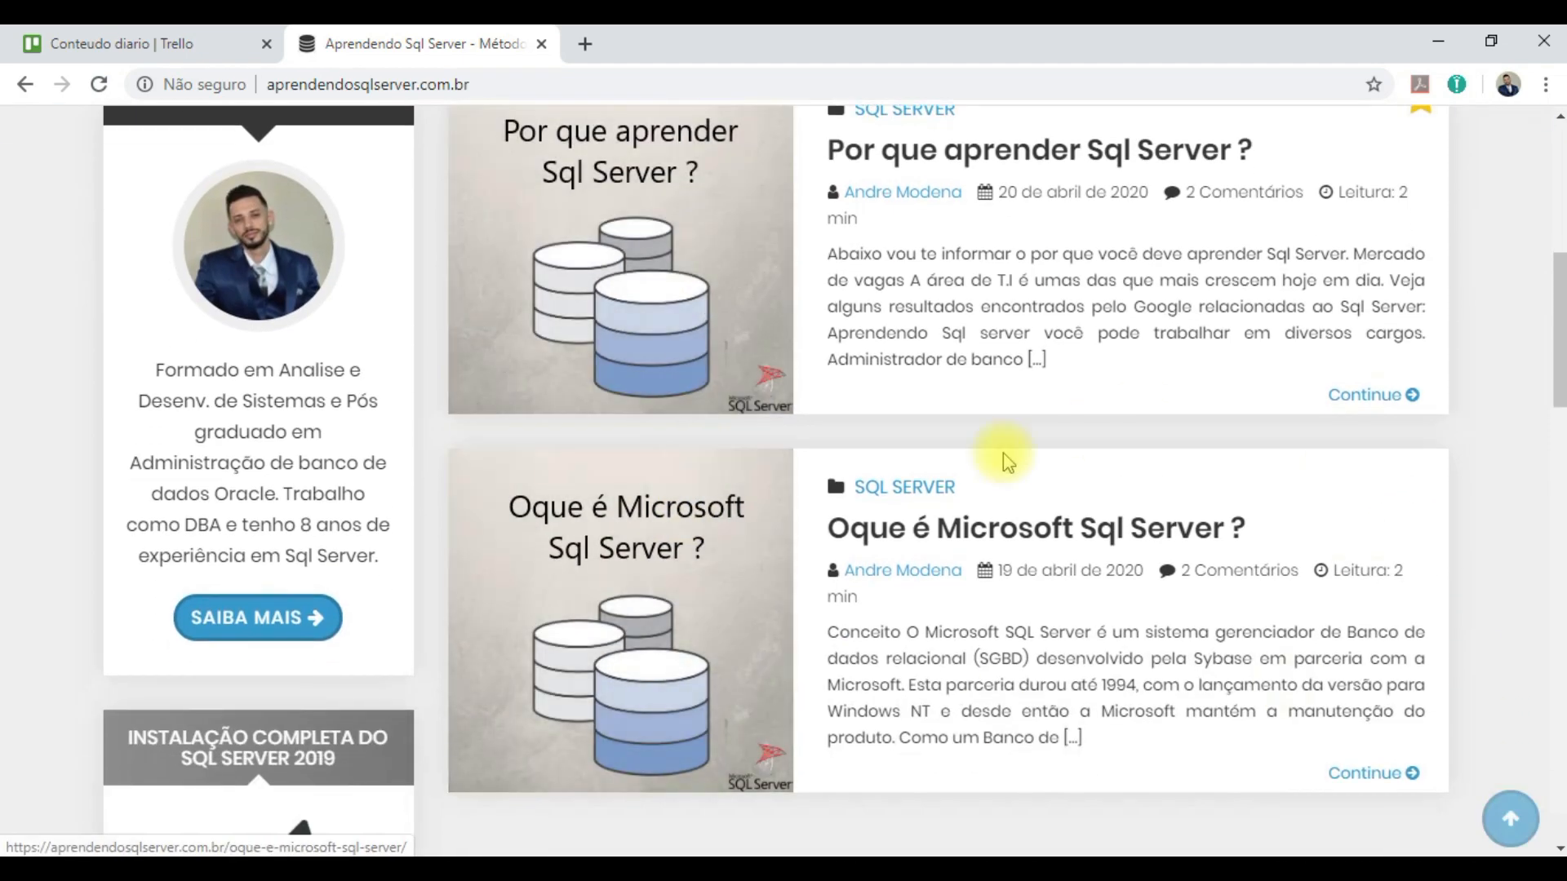
scroll(312, 608, down, 4)
scroll(312, 608, down, 12)
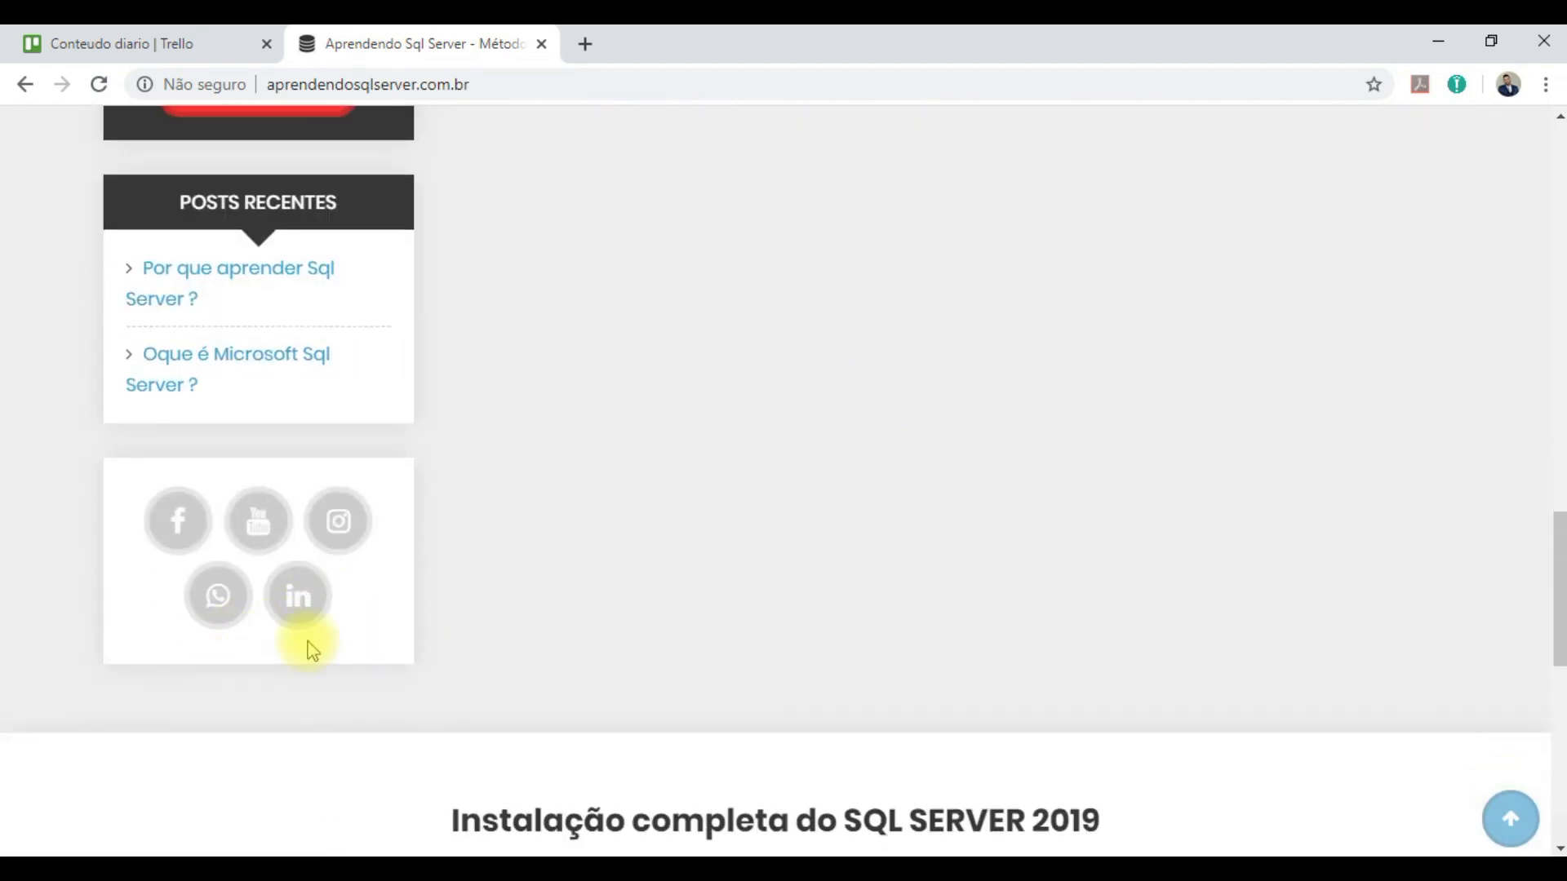
scroll(1232, 576, up, 20)
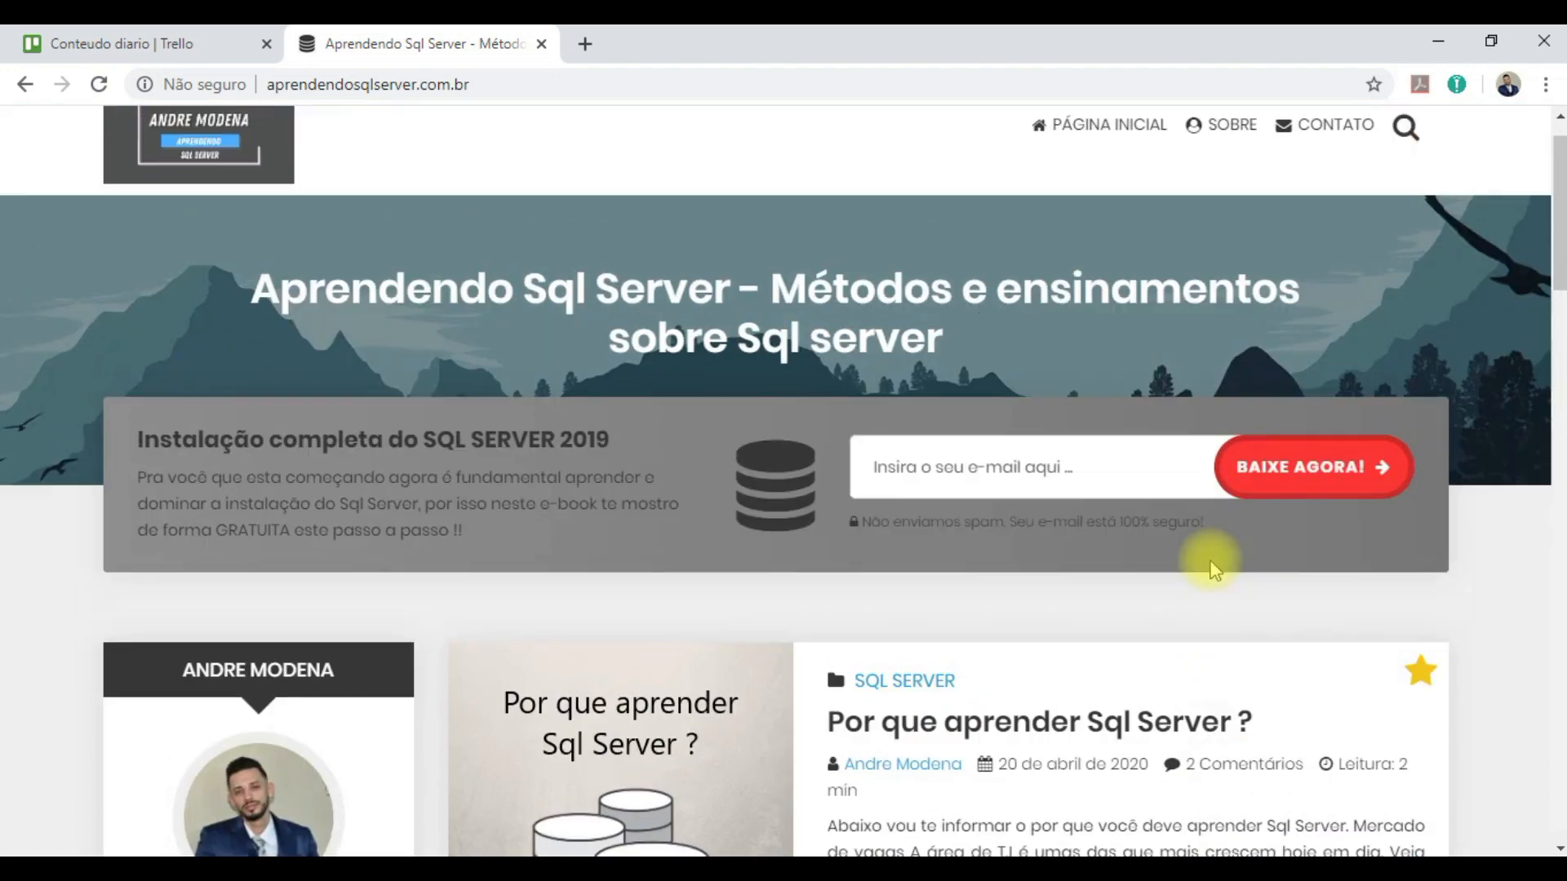